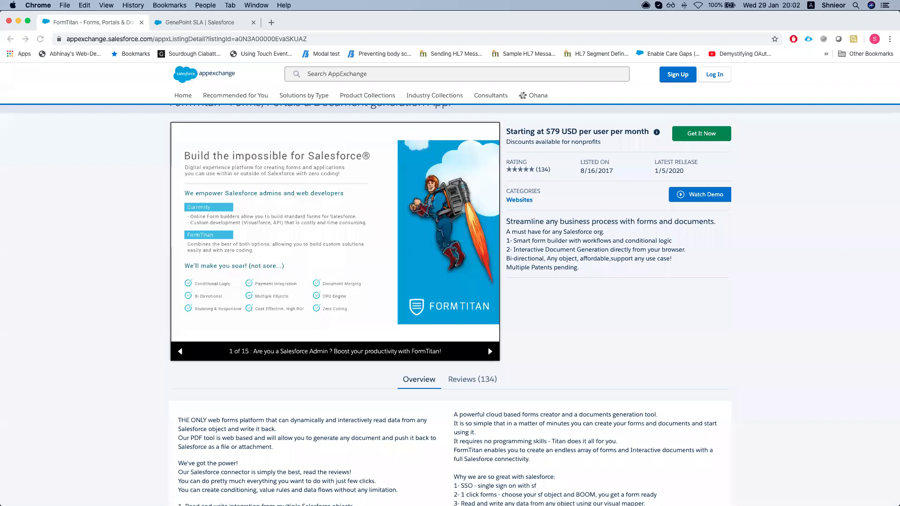
# Scroll up the FormTitan AppExchange listing, then switch to the GenePoint SLA opportunity tab
pyautogui.click(94, 206)
pyautogui.scroll(1, 85, 269)
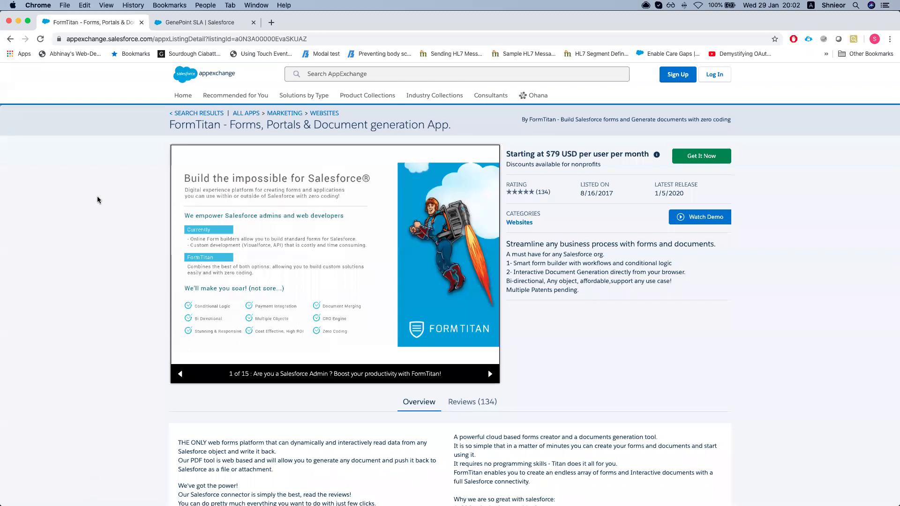
pyautogui.click(220, 24)
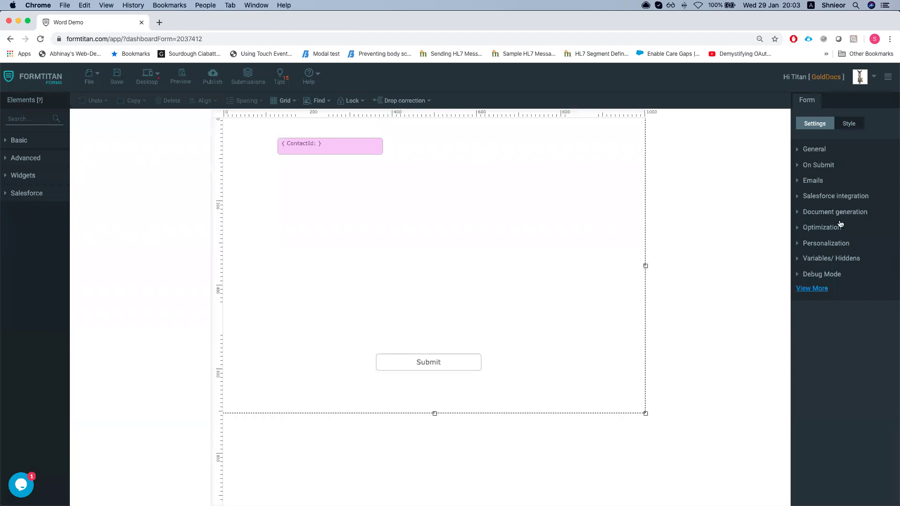
# Open the Document generation > Word mapping configuration, check template versions, and download the template as 2037412.docx
pyautogui.click(812, 215)
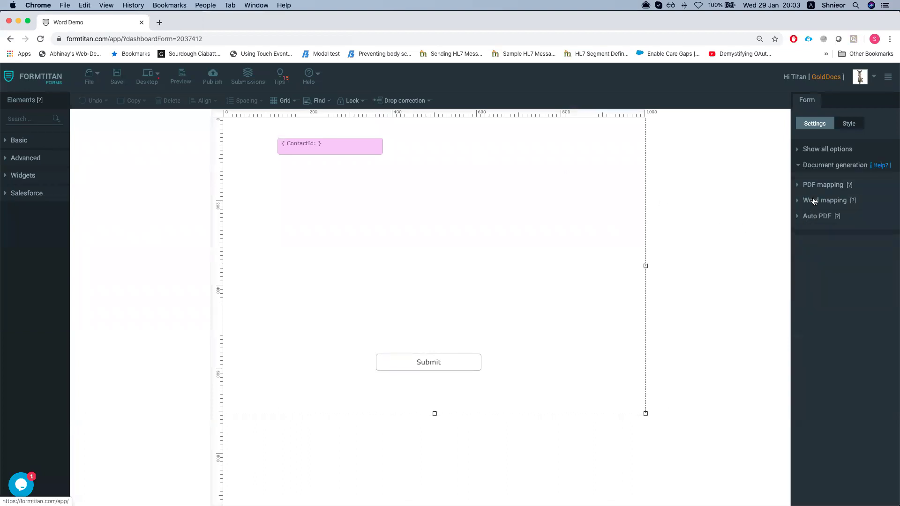
pyautogui.click(814, 200)
pyautogui.click(818, 252)
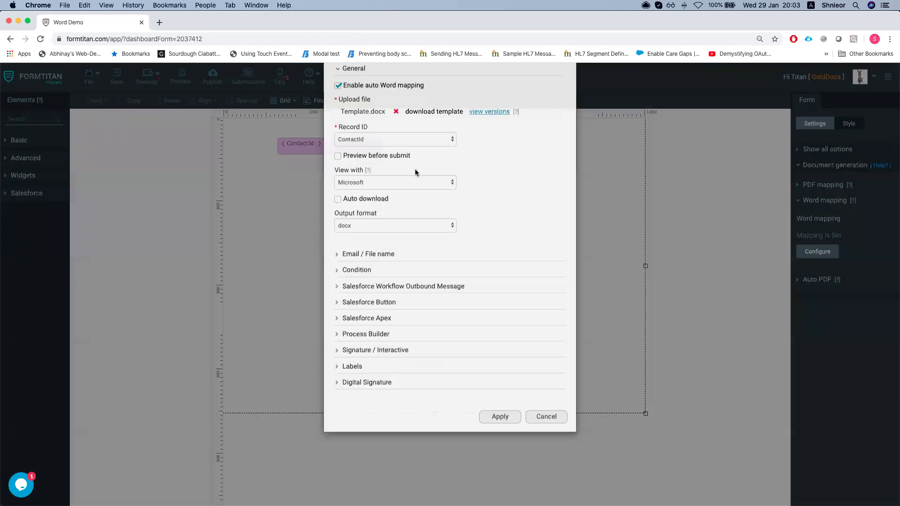
pyautogui.click(491, 155)
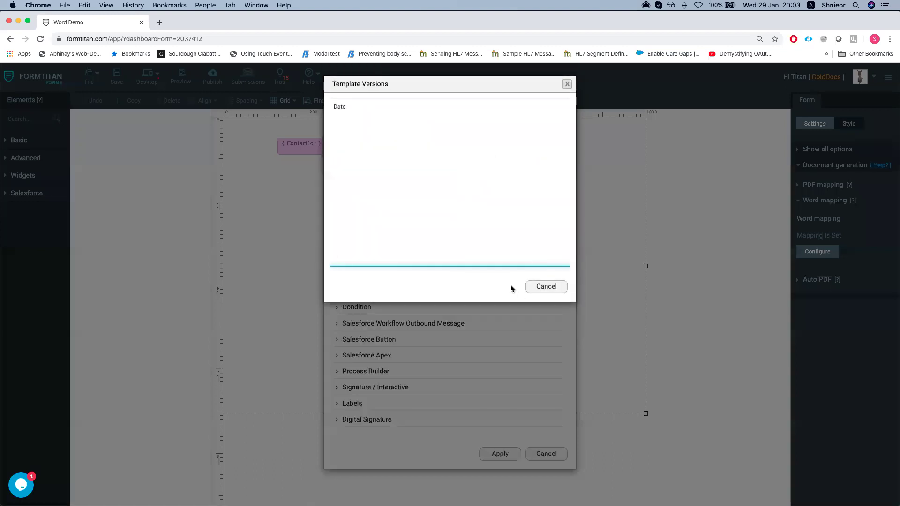
pyautogui.click(533, 288)
pyautogui.click(417, 149)
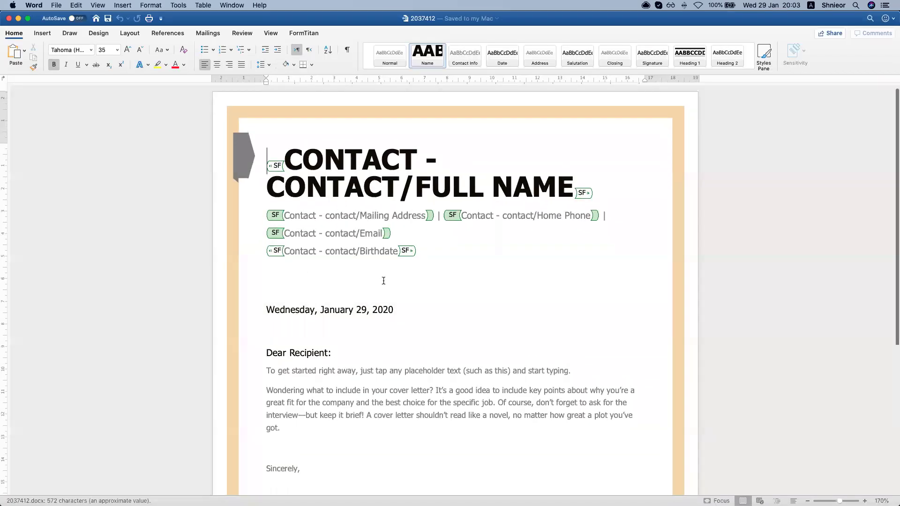
# Scroll through the Word template's Salesforce contact merge fields, including User Full Name, then close Word
pyautogui.scroll(-1, 369, 174)
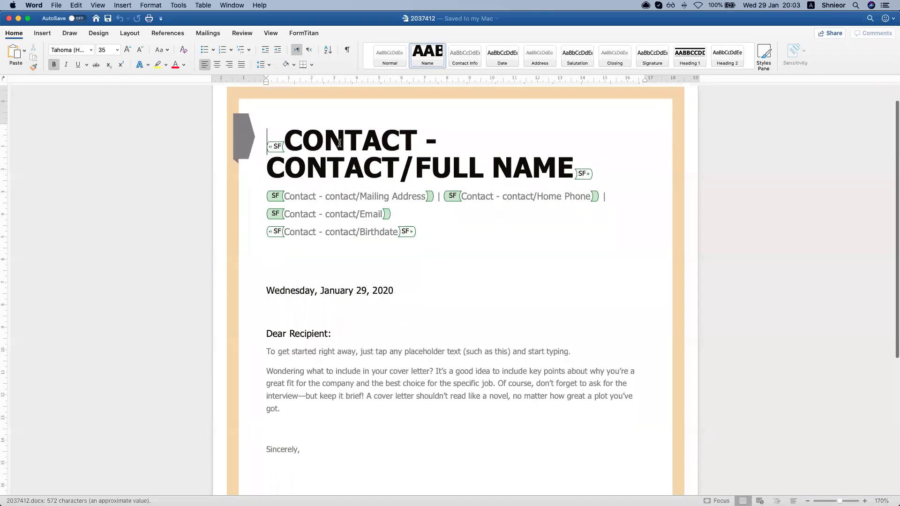
pyautogui.scroll(-5, 342, 187)
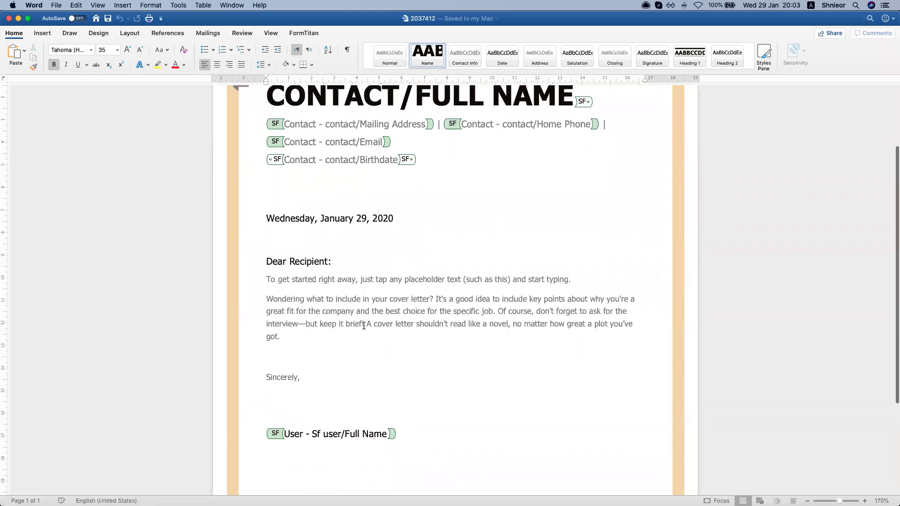
pyautogui.scroll(3, 368, 323)
pyautogui.scroll(3, 368, 323)
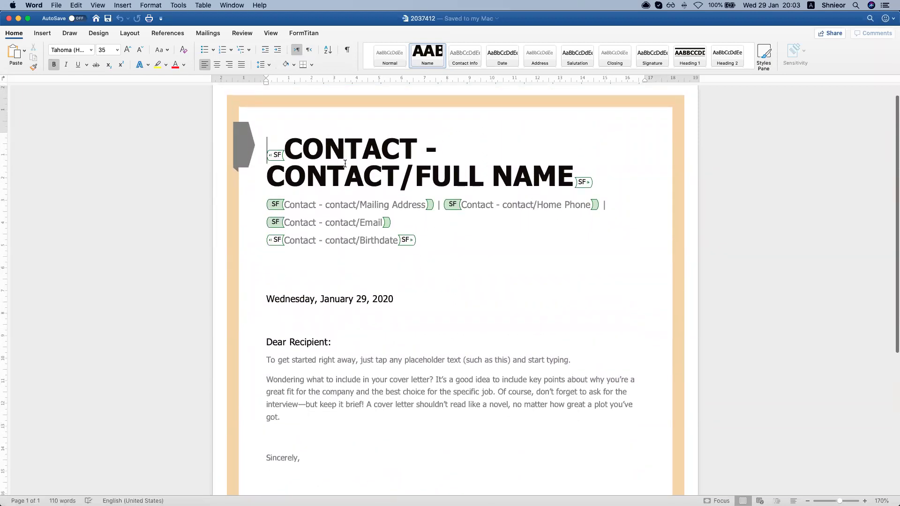
pyautogui.scroll(-3, 308, 223)
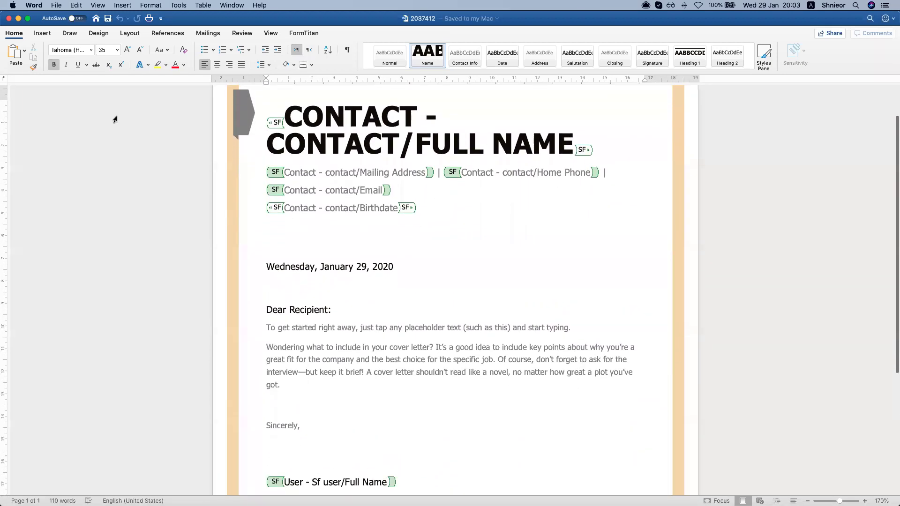
pyautogui.click(9, 19)
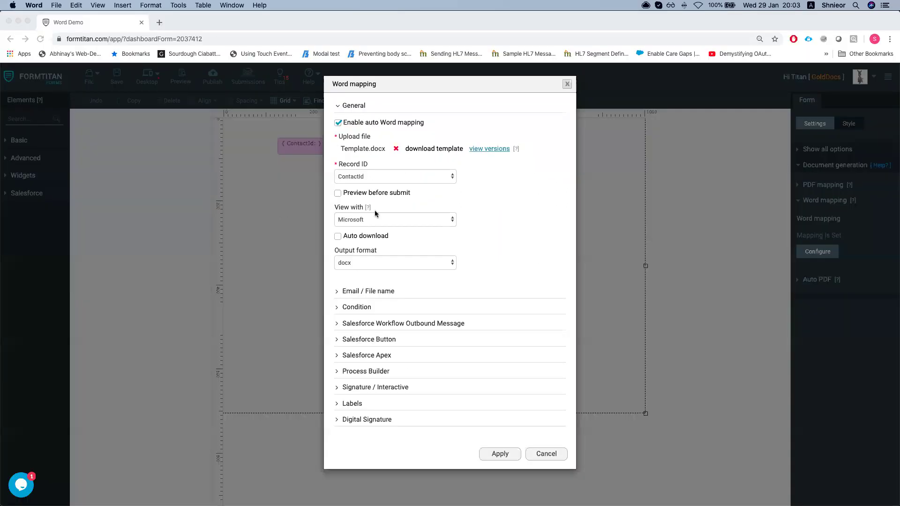
# Dismiss the Word mapping settings and open the published Word Demo form in a new tab
pyautogui.click(566, 86)
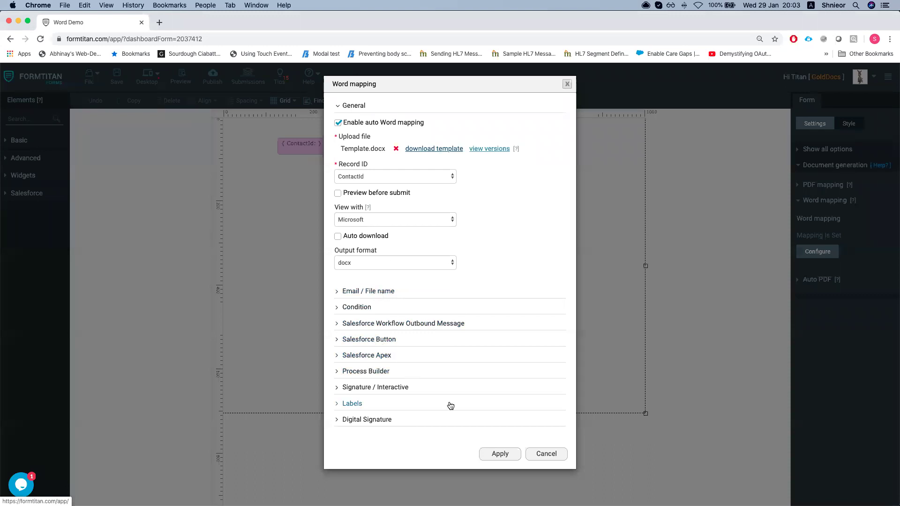
pyautogui.click(546, 455)
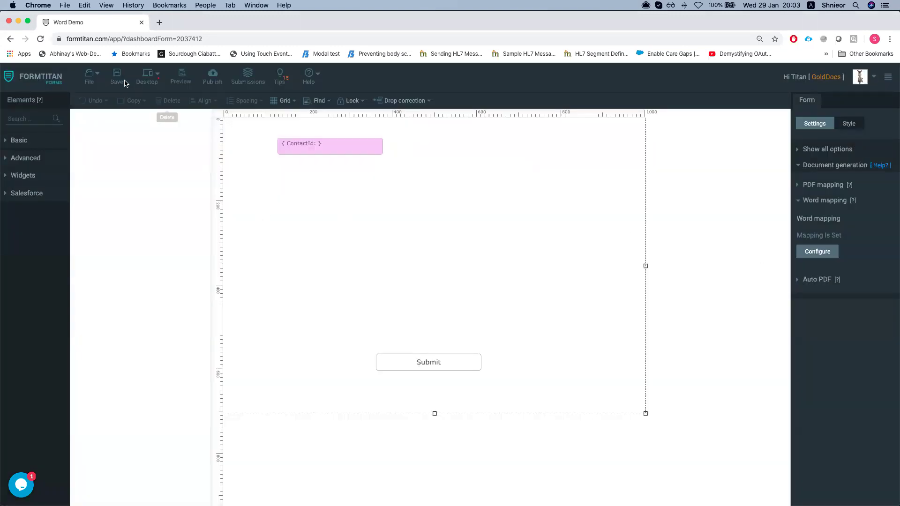
pyautogui.click(212, 96)
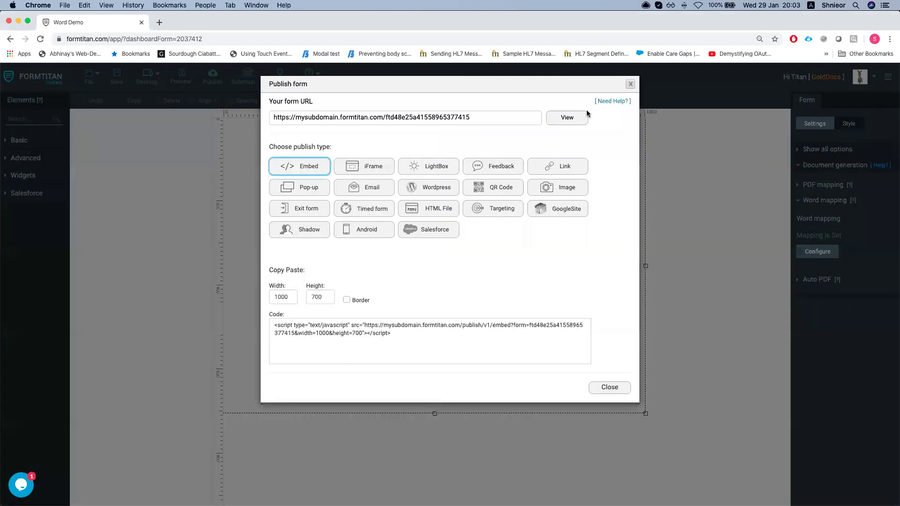
pyautogui.click(565, 116)
# Back in the editor, close the publish options and show the ContactId hidden field's settings
pyautogui.click(131, 24)
pyautogui.click(630, 84)
pyautogui.click(319, 143)
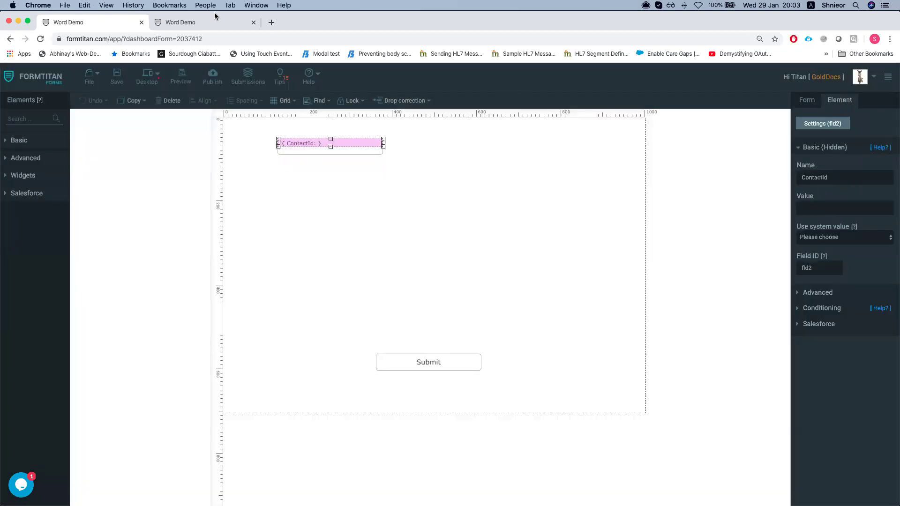
pyautogui.click(216, 16)
# Load the form URL with a contact id and ftPreviewWord=true to generate the Word preview
pyautogui.click(279, 39)
pyautogui.press('super+c')
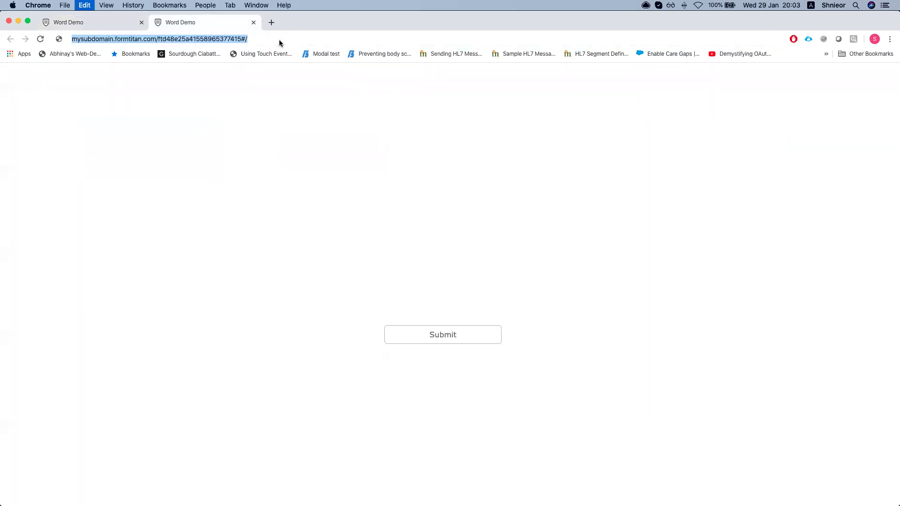
pyautogui.press('Right')
pyautogui.press('BackSpace')
pyautogui.press('BackSpace')
pyautogui.write('?')
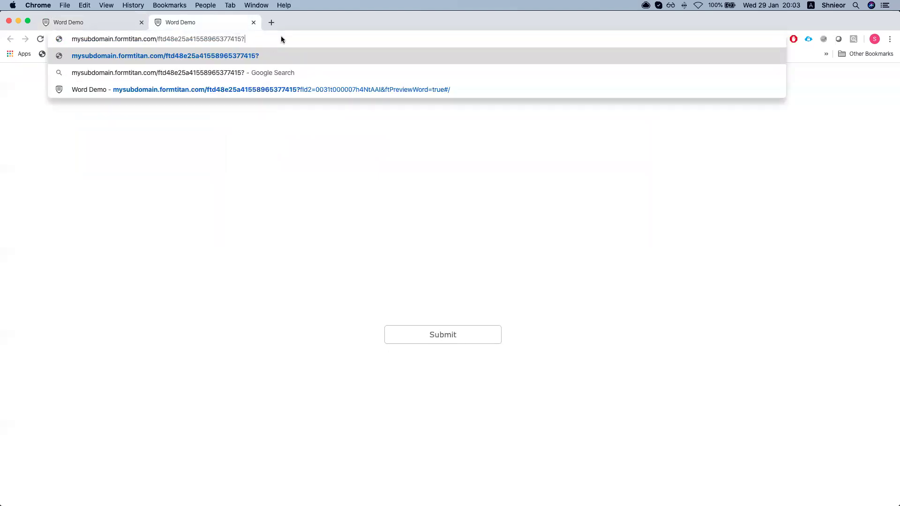
pyautogui.press('Down')
pyautogui.press('Down')
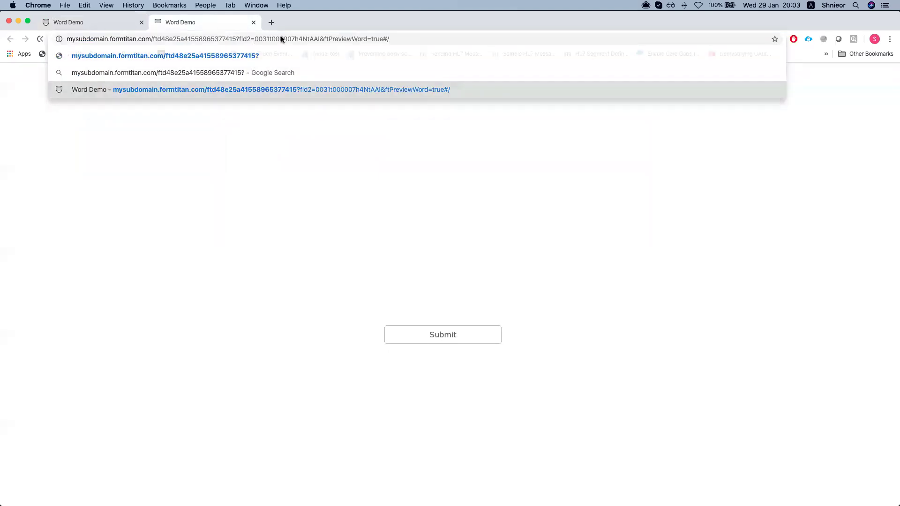
pyautogui.press('Return')
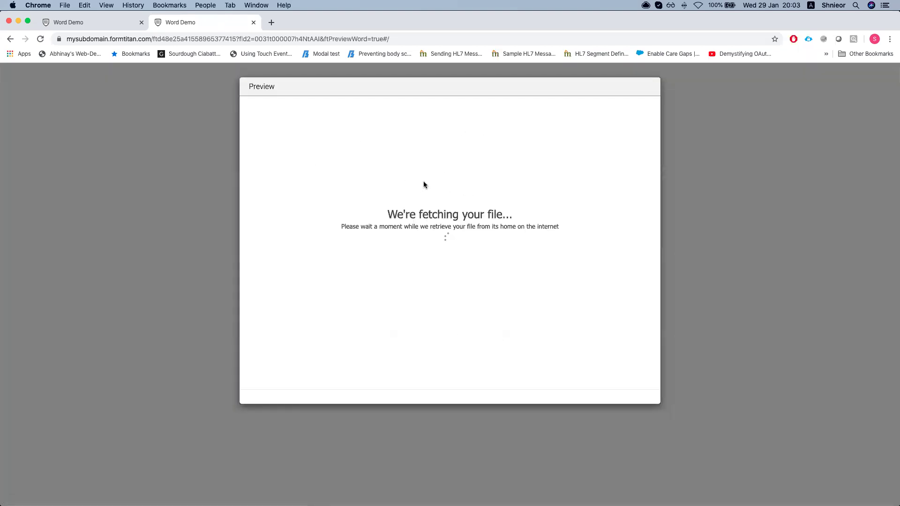
# Review the filled Word cover-letter preview, then close the form tab
pyautogui.scroll(-5, 382, 235)
pyautogui.scroll(1, 385, 186)
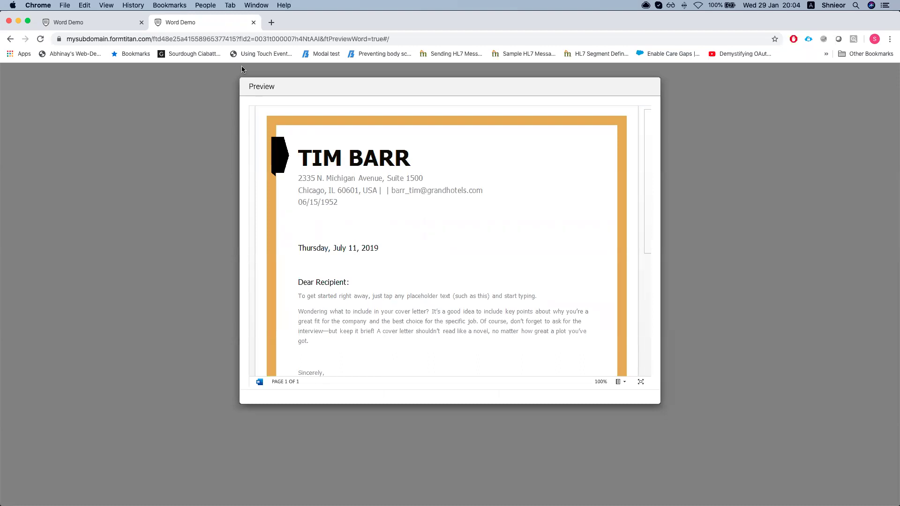
pyautogui.click(253, 23)
# Bring the Salesforce opportunity window forward, check recent search items, then return to the FormTitan editor
pyautogui.hotkey('ctrl', 'Up')
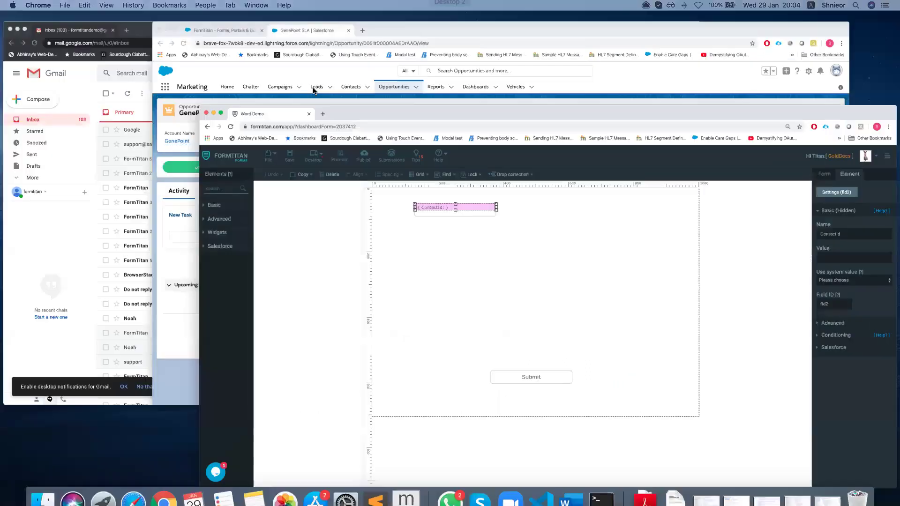
pyautogui.click(312, 149)
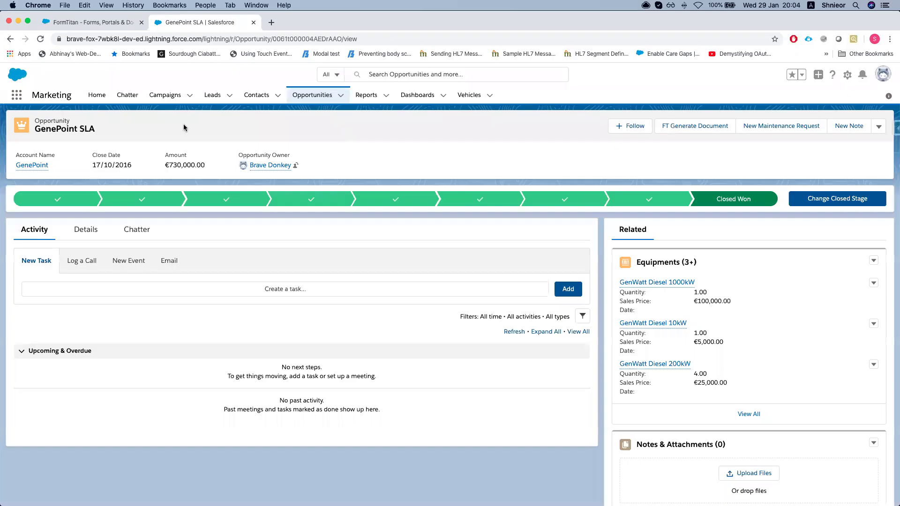
pyautogui.click(389, 76)
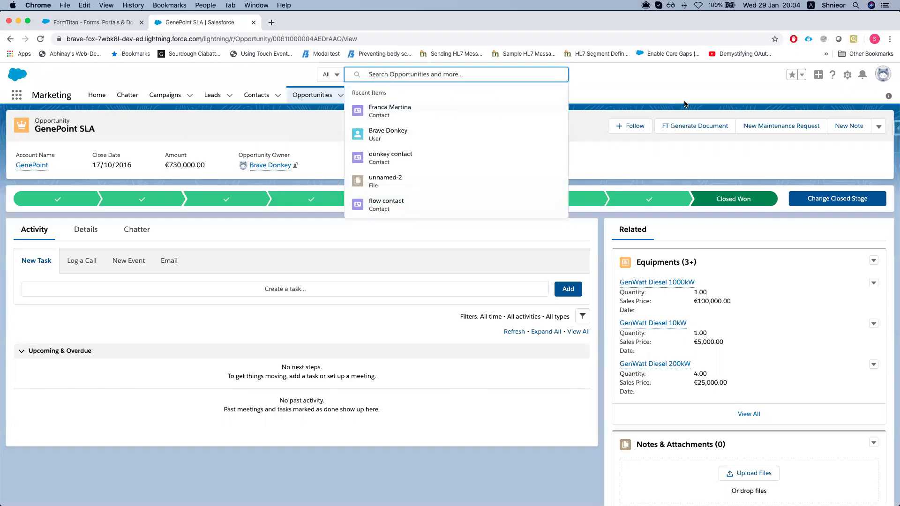
pyautogui.hotkey('ctrl', 'Up')
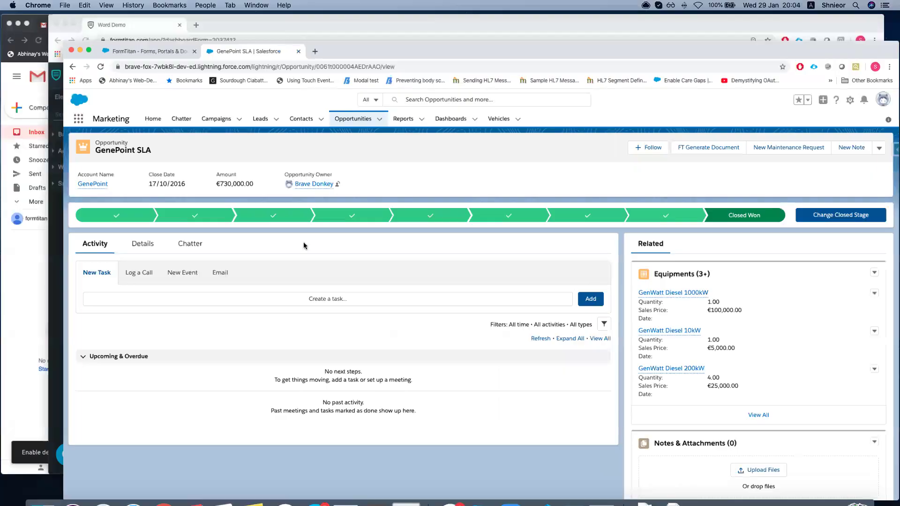
pyautogui.hotkey('ctrl', 'Up')
pyautogui.click(426, 99)
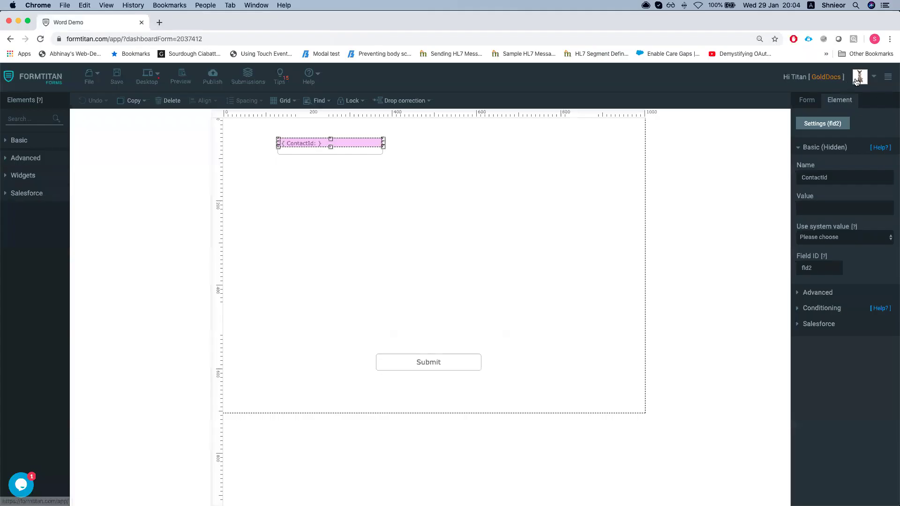
# Open FormTitan's account settings and view the Document Generation settings
pyautogui.click(199, 25)
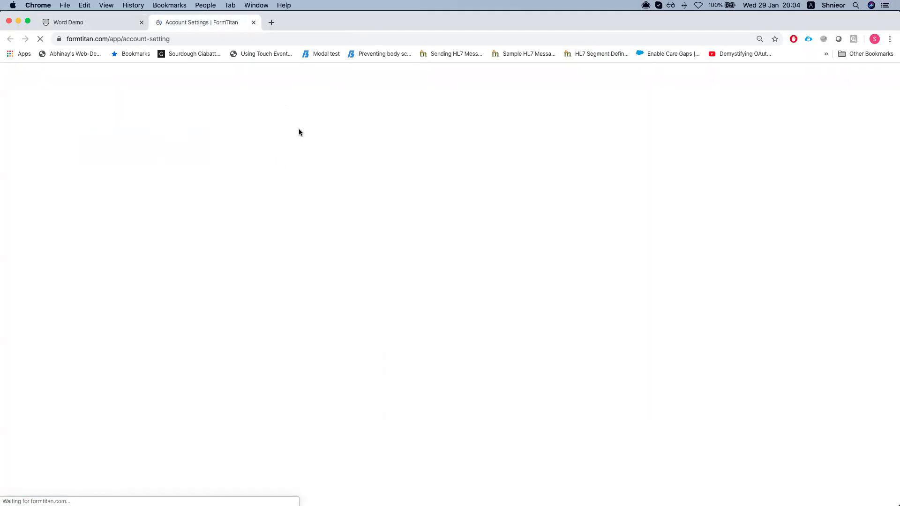
pyautogui.click(554, 108)
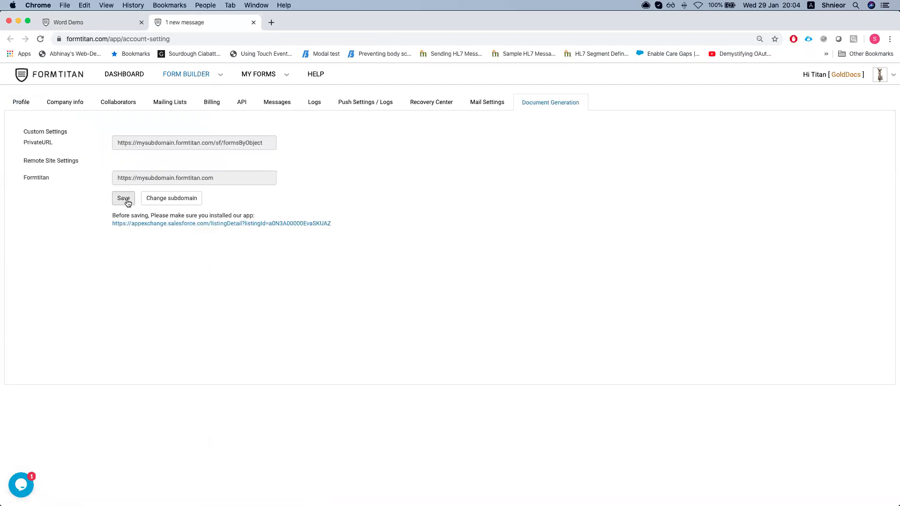
pyautogui.hotkey('ctrl', 'Up')
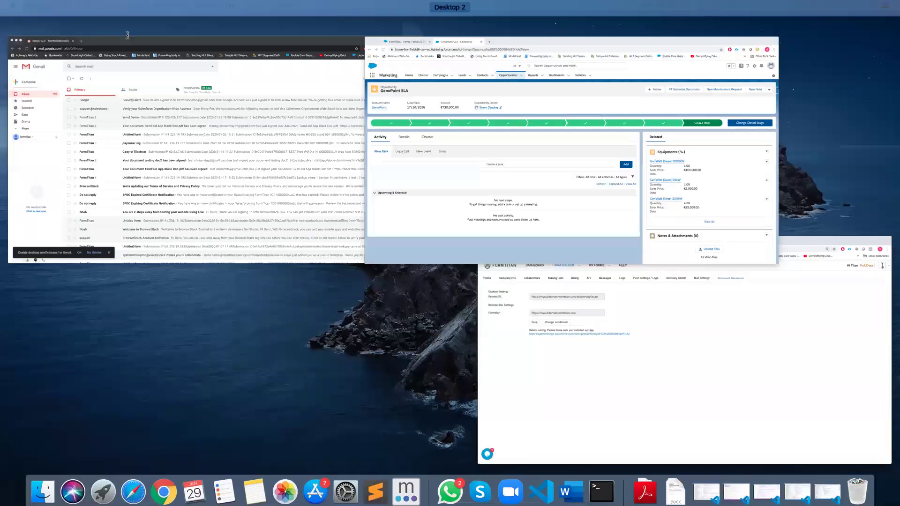
# In Salesforce, close the AppExchange listing tab and go to Setup from the gear menu
pyautogui.click(127, 35)
pyautogui.click(136, 23)
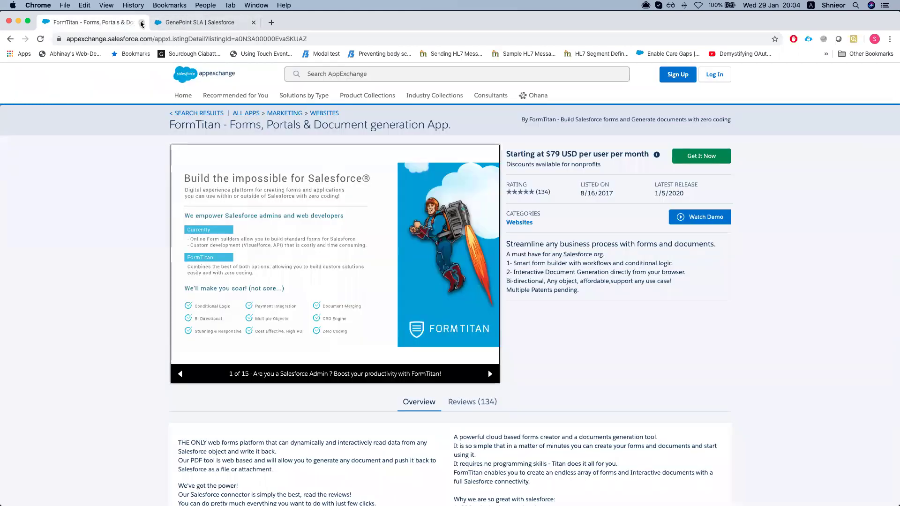
pyautogui.click(141, 22)
pyautogui.click(847, 75)
pyautogui.click(806, 97)
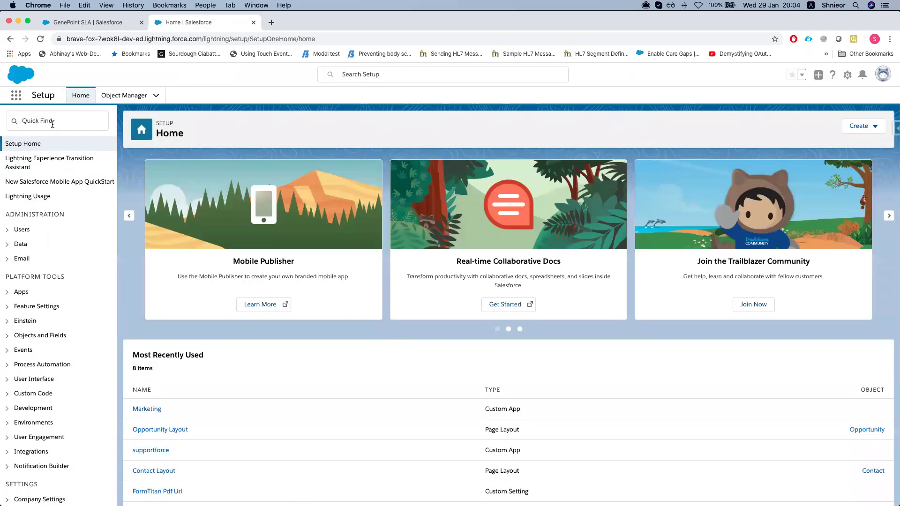
# Find Custom Settings through Setup Quick Find and open it in a new tab
pyautogui.click(53, 124)
pyautogui.write('custom s')
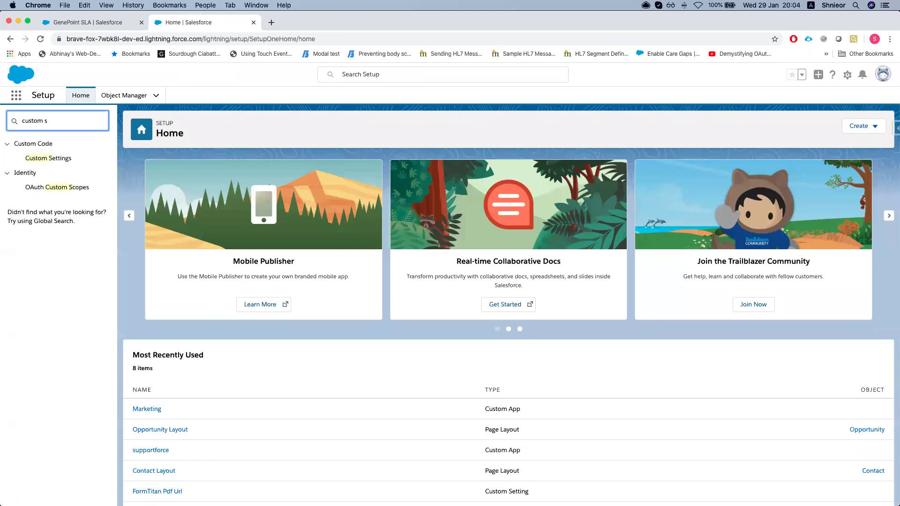
pyautogui.keyDown('super'); pyautogui.click(65, 158); pyautogui.keyUp('super')
pyautogui.click(267, 24)
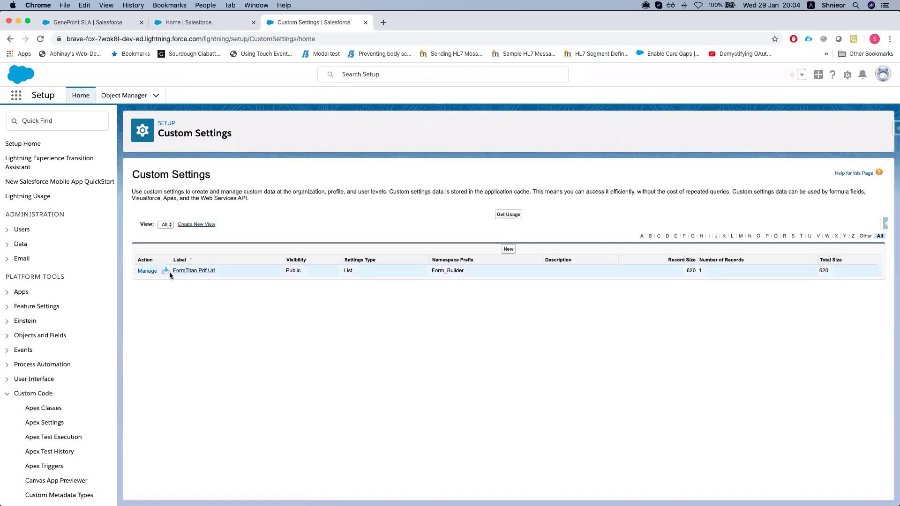
# Manage FormTitan Pdf Url and open the PrivateURL record, noting its ApiKey and Debug Mode
pyautogui.click(148, 273)
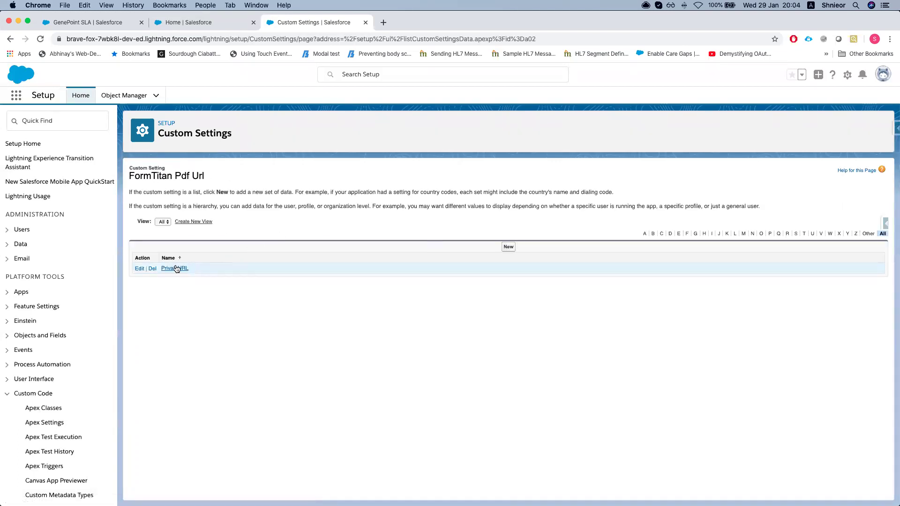
pyautogui.click(175, 269)
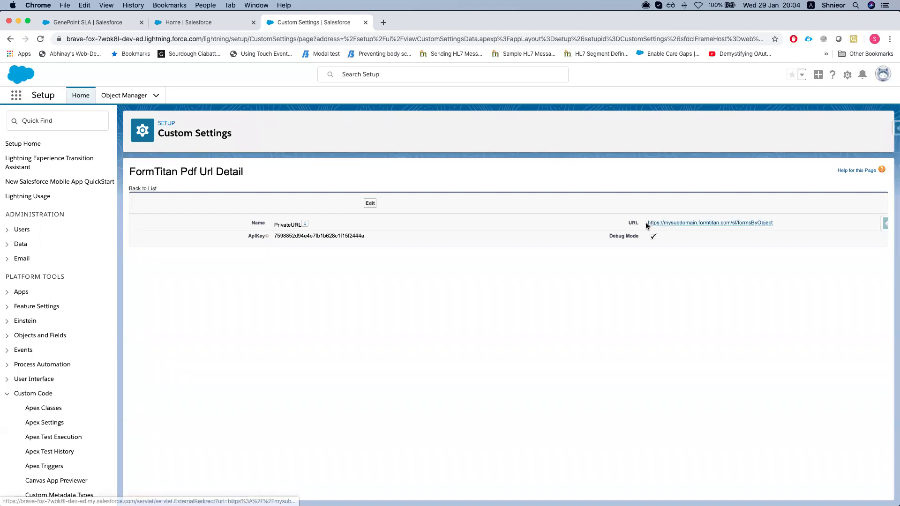
pyautogui.moveTo(611, 236); pyautogui.dragTo(639, 239)
pyautogui.moveTo(248, 240); pyautogui.dragTo(339, 237)
pyautogui.click(388, 218)
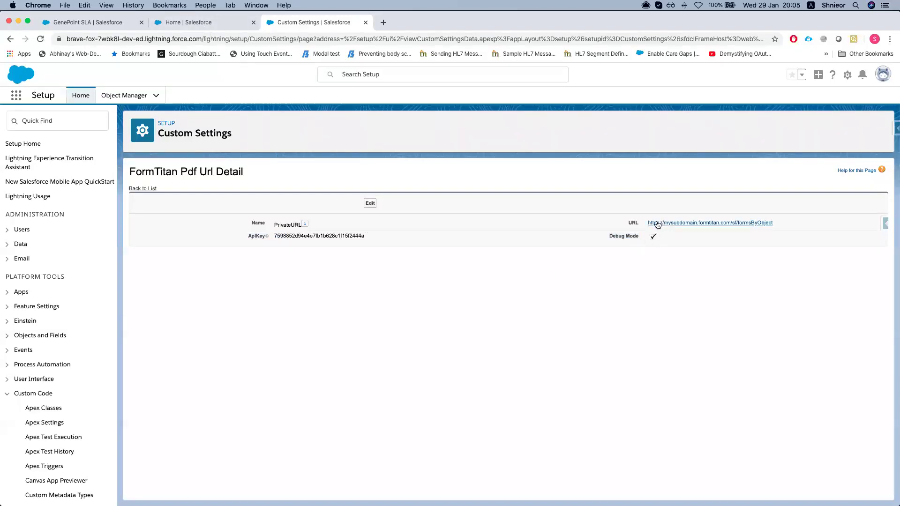
# Search 'remote s', inspect the mysubdomain_formtitan remote site, then return to the GenePoint SLA tab
pyautogui.click(34, 121)
pyautogui.write('remote s')
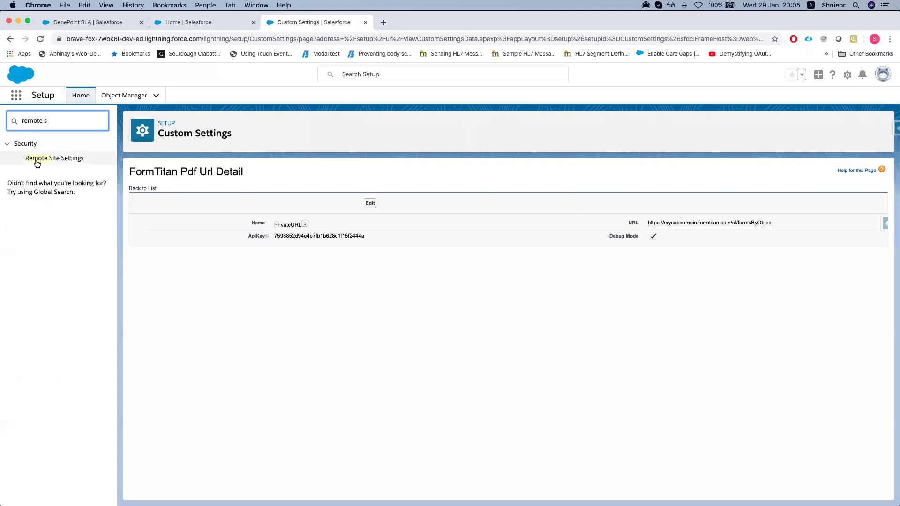
pyautogui.click(37, 161)
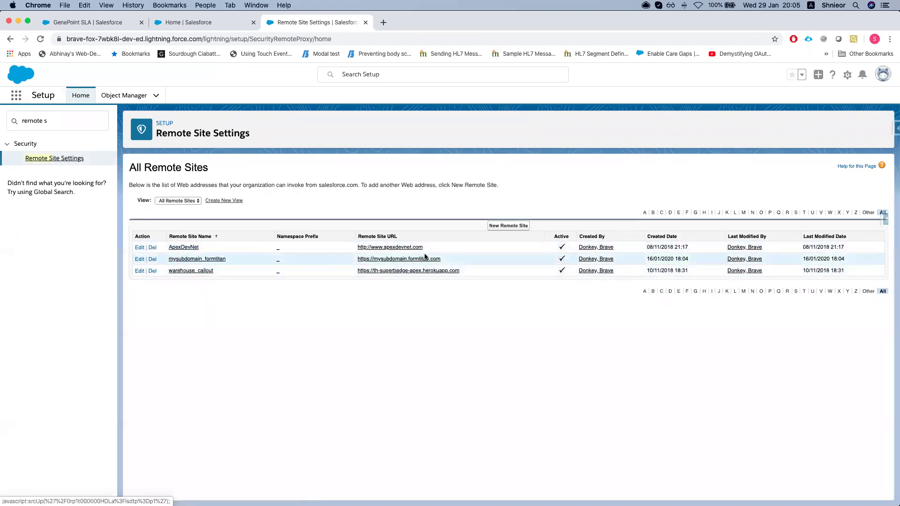
pyautogui.moveTo(226, 259); pyautogui.dragTo(165, 261)
pyautogui.click(165, 261)
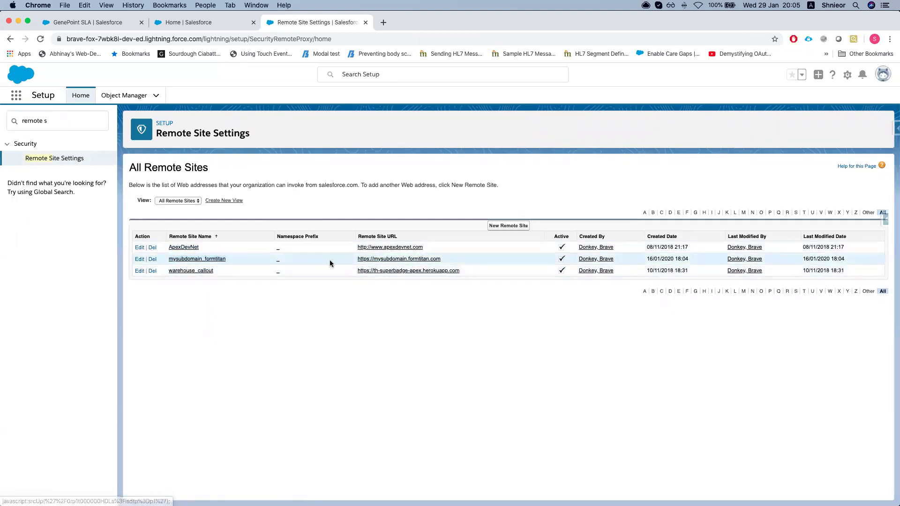
pyautogui.click(191, 23)
pyautogui.click(89, 23)
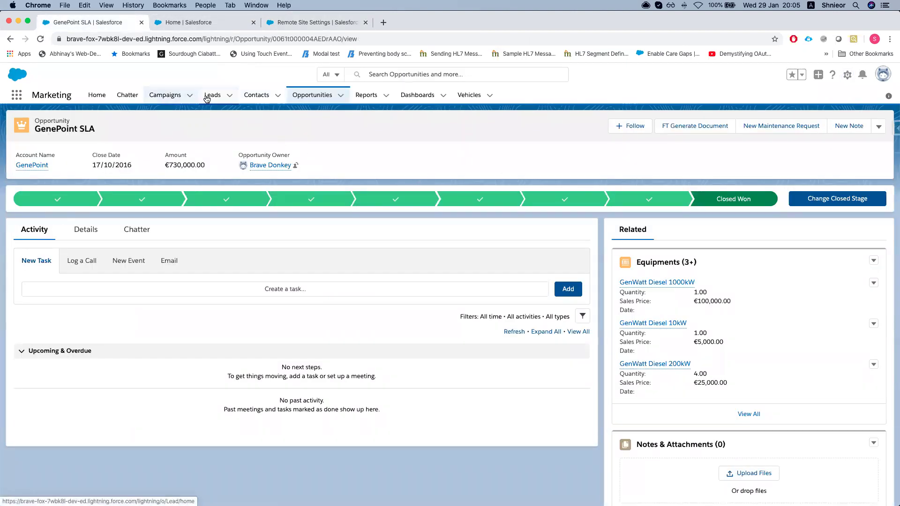
# Open a contact from the Contacts tab, view its details and actions list, then open the Setup gear
pyautogui.click(251, 96)
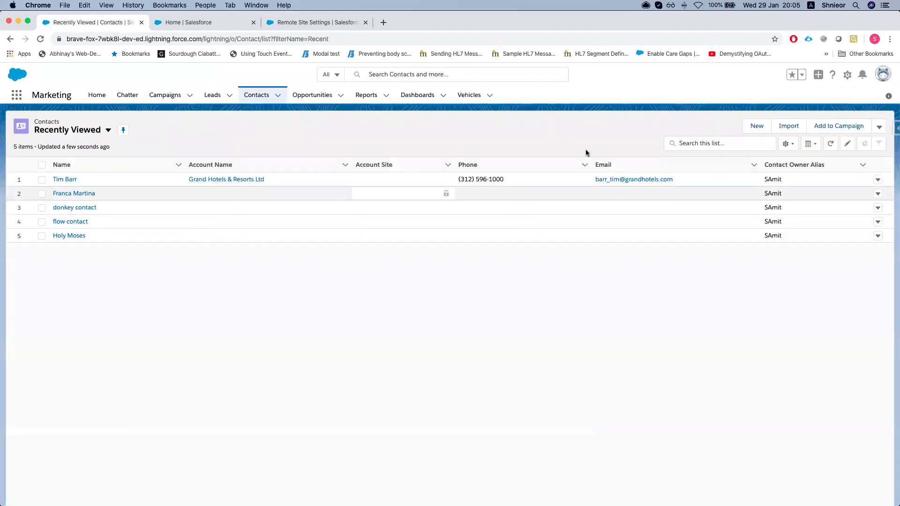
pyautogui.click(67, 194)
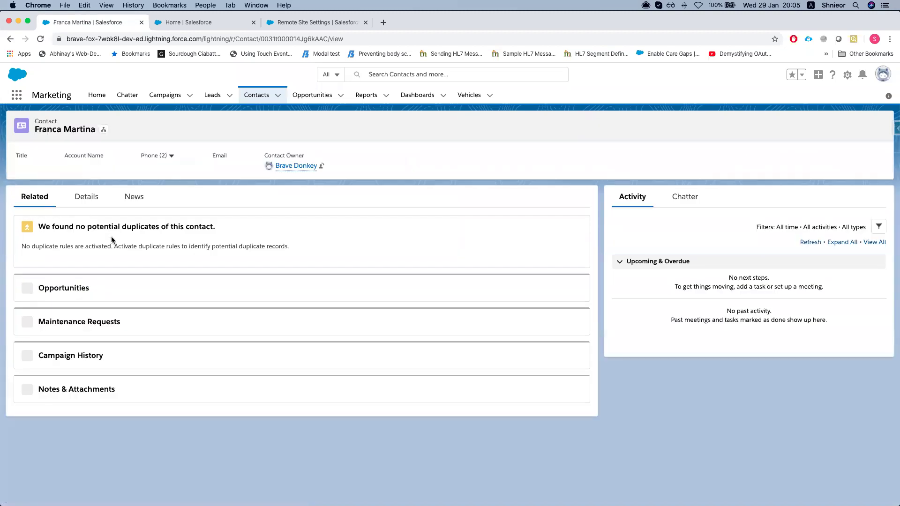
pyautogui.click(87, 201)
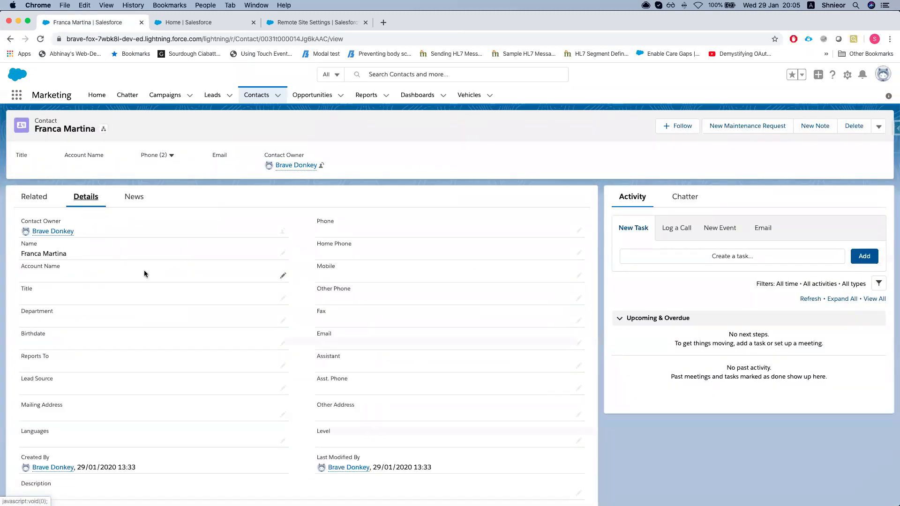
pyautogui.scroll(-1, 656, 159)
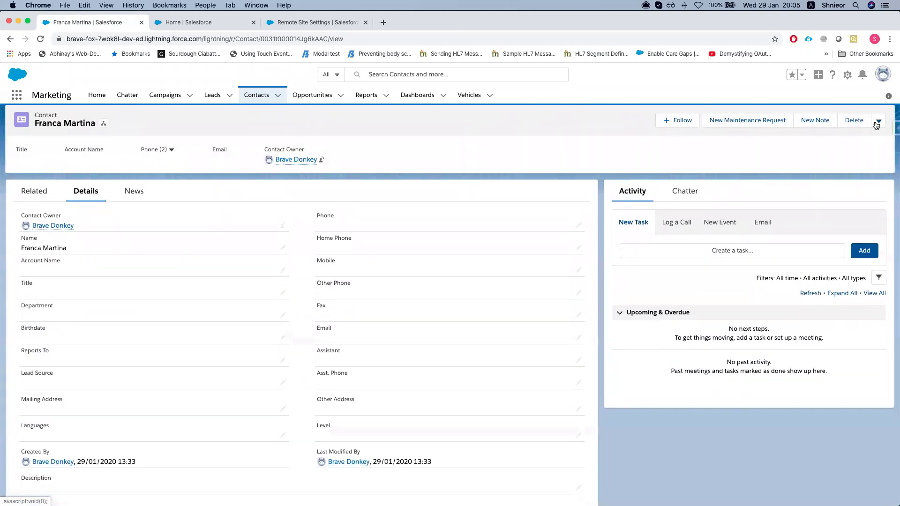
pyautogui.click(878, 122)
pyautogui.click(709, 152)
pyautogui.click(848, 75)
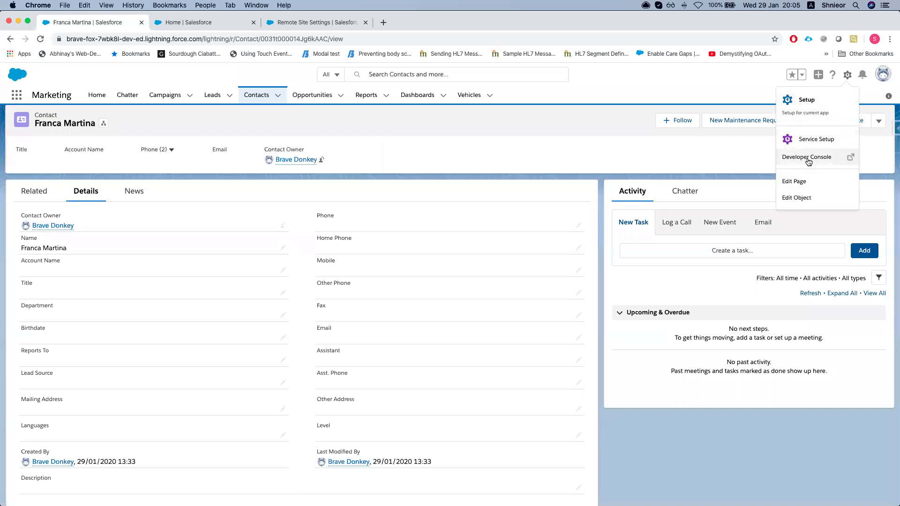
# Add FT Generate Document to the Contact Layout's Mobile & Lightning Actions and save the layout
pyautogui.click(796, 199)
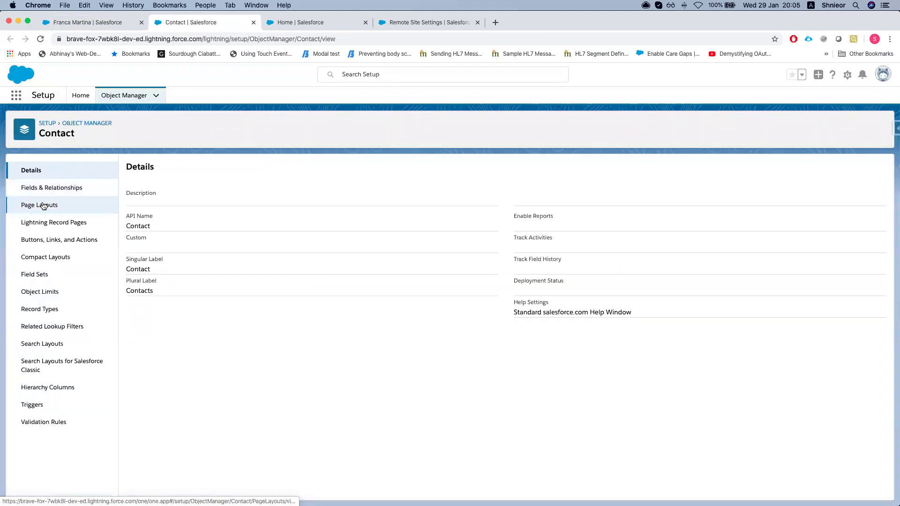
pyautogui.click(45, 205)
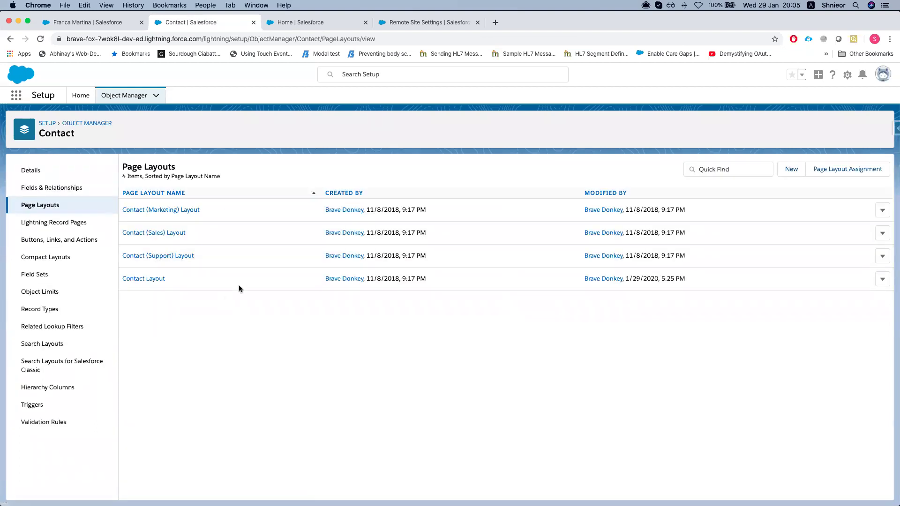
pyautogui.click(882, 279)
pyautogui.click(855, 300)
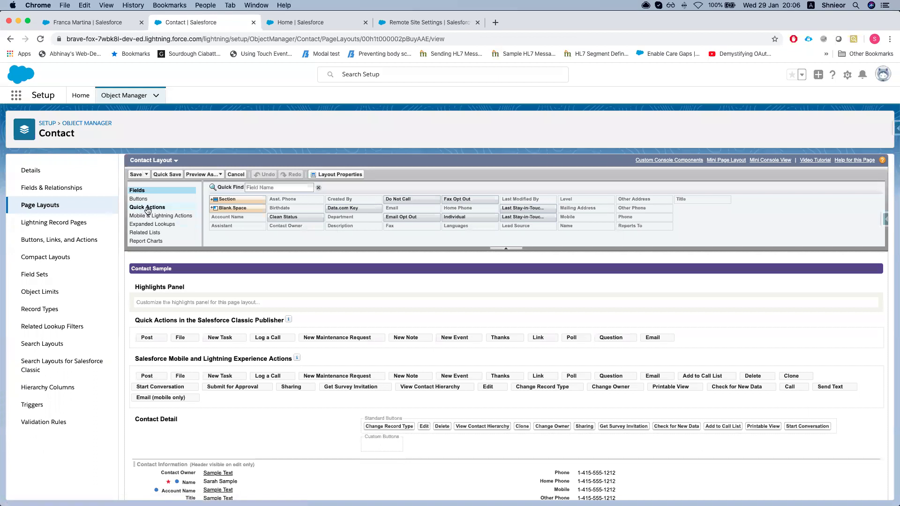
pyautogui.scroll(-1, 152, 225)
pyautogui.click(143, 210)
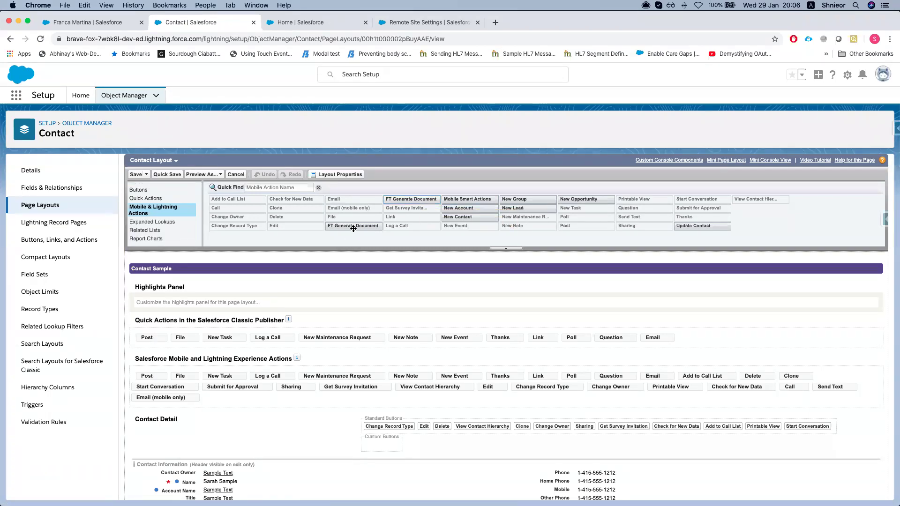
pyautogui.moveTo(353, 229); pyautogui.dragTo(141, 376)
pyautogui.click(136, 175)
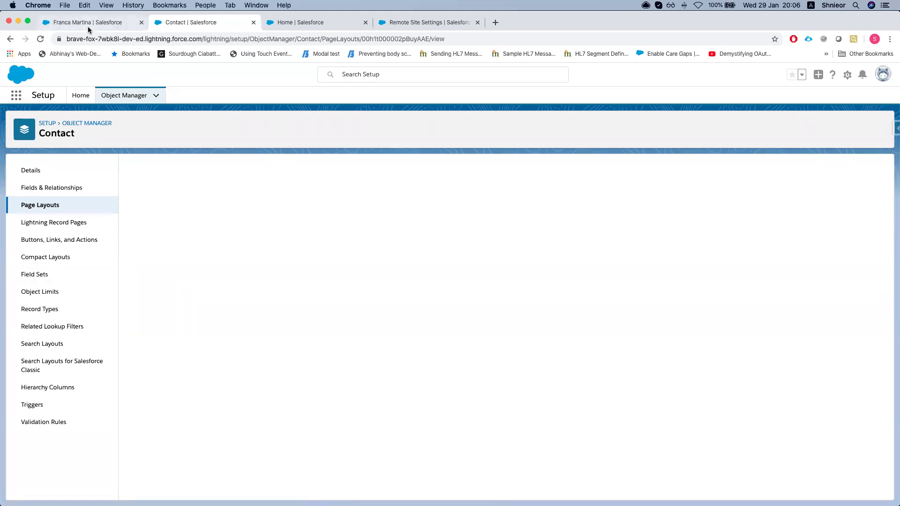
# Reload the contact record and run FT Generate Document, which reports no documents available
pyautogui.click(89, 22)
pyautogui.press('super+r')
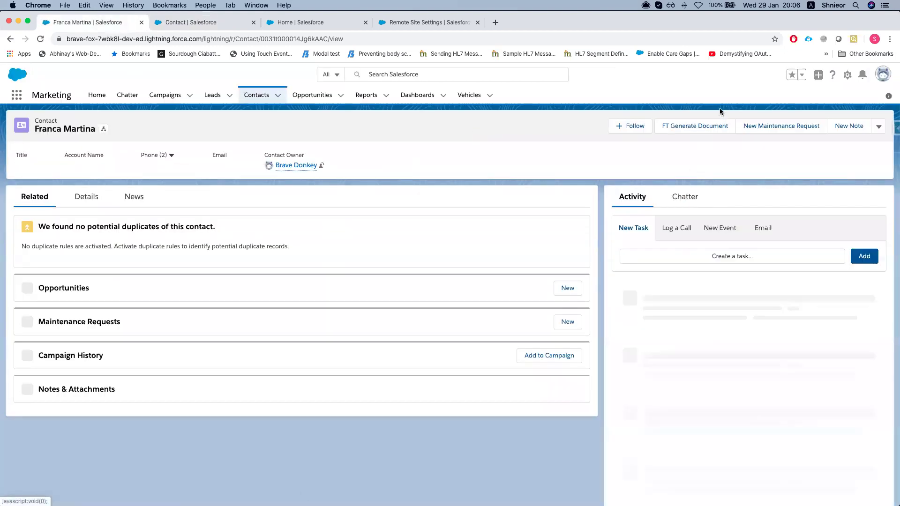
pyautogui.click(702, 131)
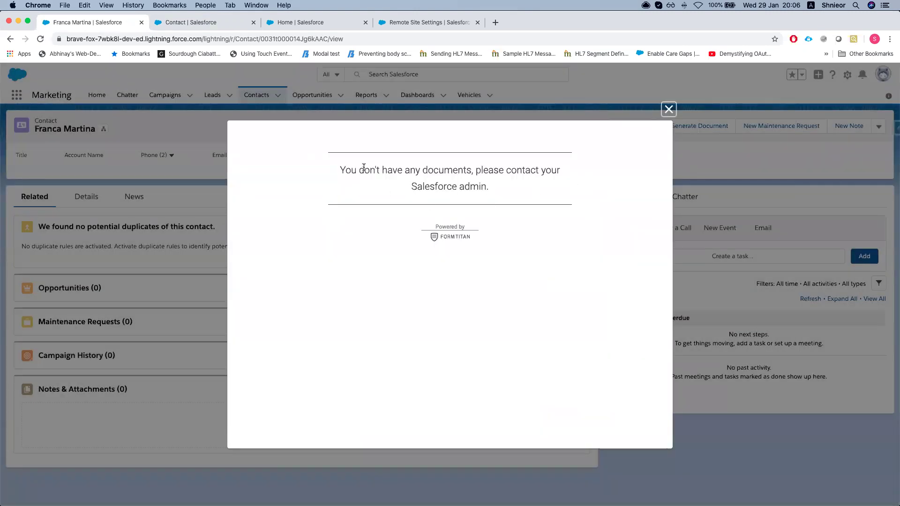
pyautogui.moveTo(339, 169); pyautogui.dragTo(547, 199)
pyautogui.click(535, 197)
pyautogui.moveTo(498, 187); pyautogui.dragTo(342, 162)
pyautogui.hotkey('ctrl', 'Up')
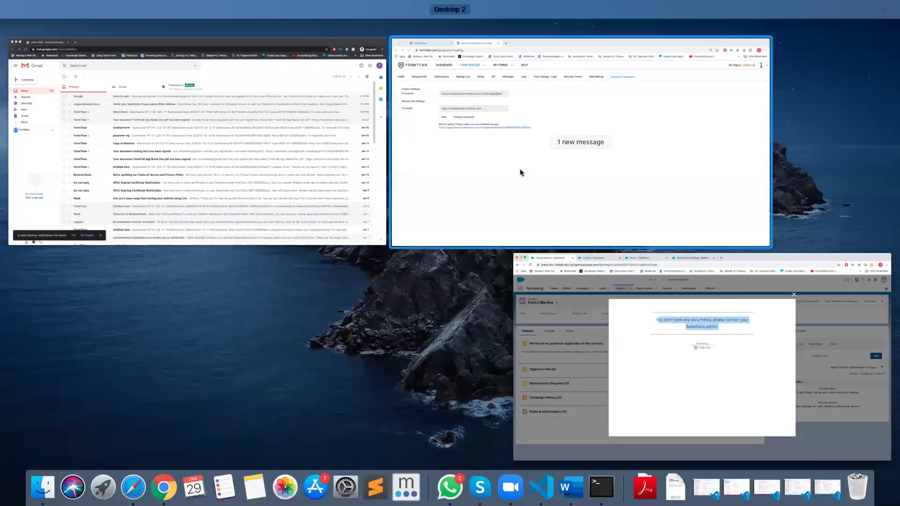
# Start adding the System Administrator Salesforce profile as collaborators, then cancel that dialog
pyautogui.click(521, 173)
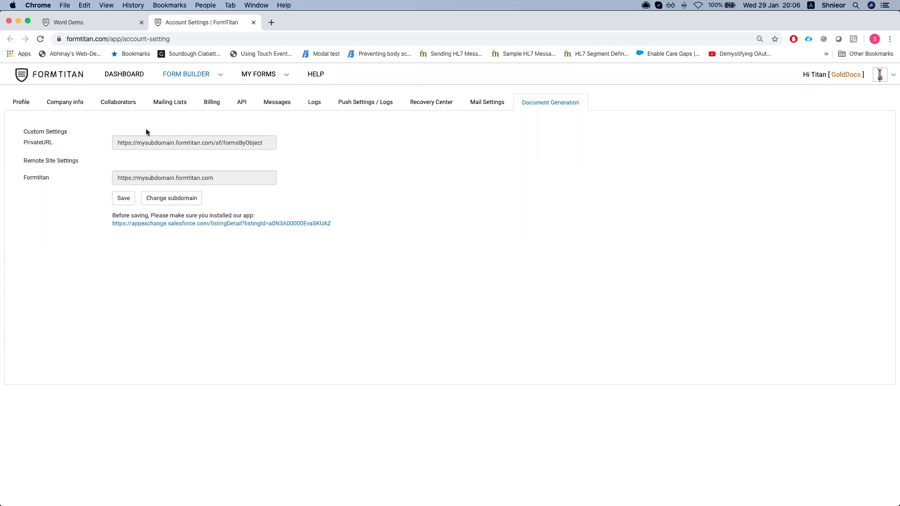
pyautogui.click(114, 104)
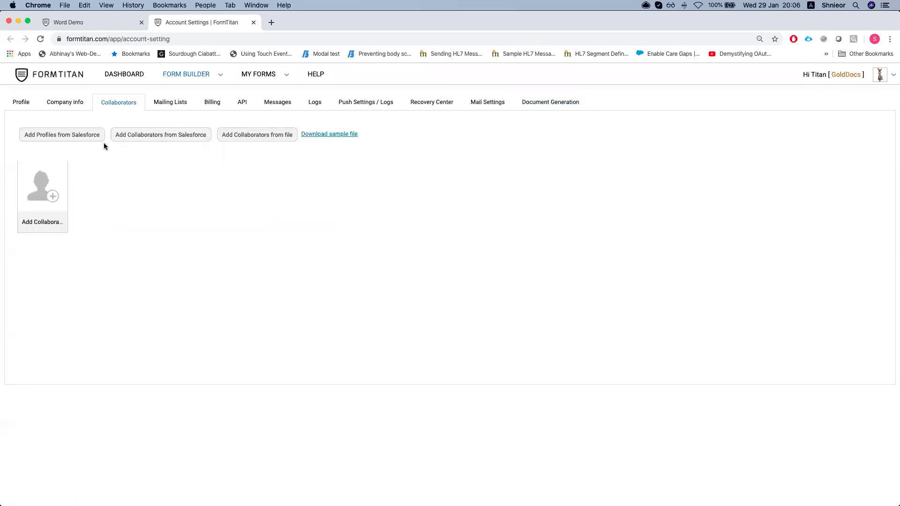
pyautogui.click(87, 140)
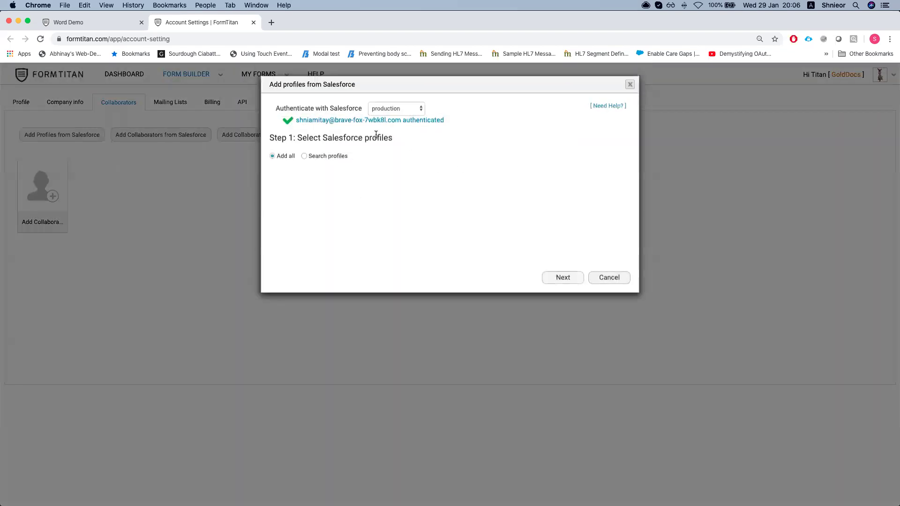
pyautogui.click(305, 157)
pyautogui.scroll(-5, 328, 225)
pyautogui.scroll(5, 306, 243)
pyautogui.click(281, 209)
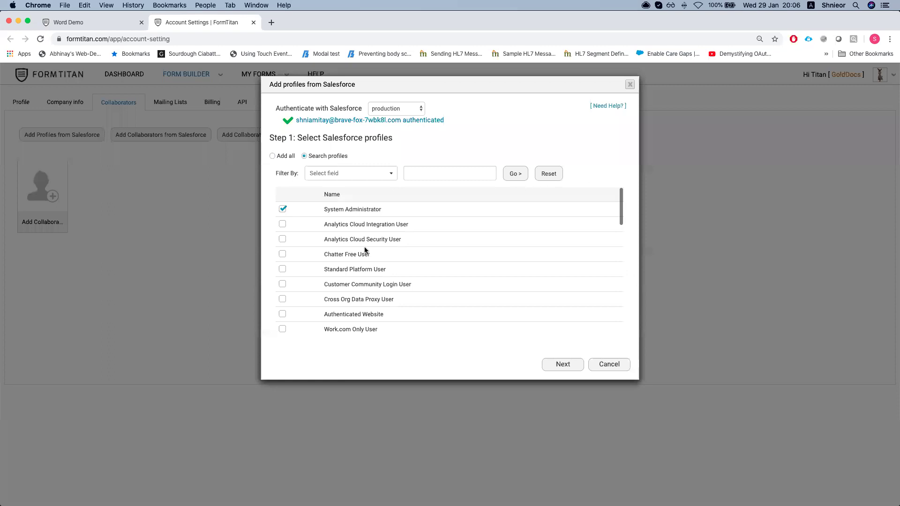
pyautogui.click(562, 365)
pyautogui.scroll(-5, 410, 240)
pyautogui.scroll(5, 443, 211)
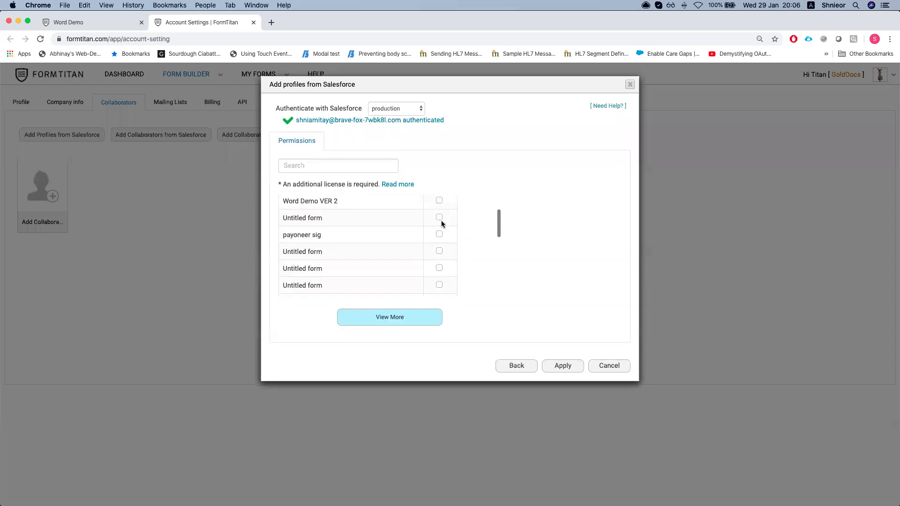
pyautogui.scroll(-2, 378, 238)
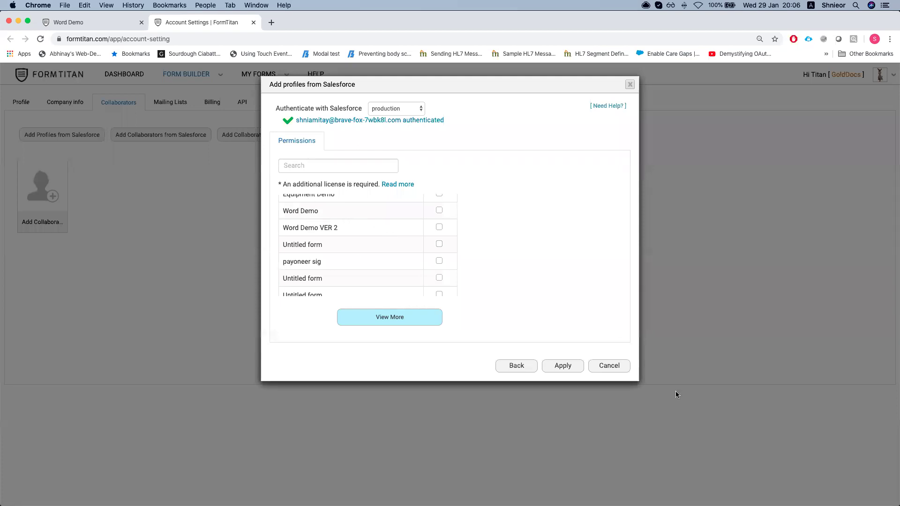
pyautogui.click(609, 367)
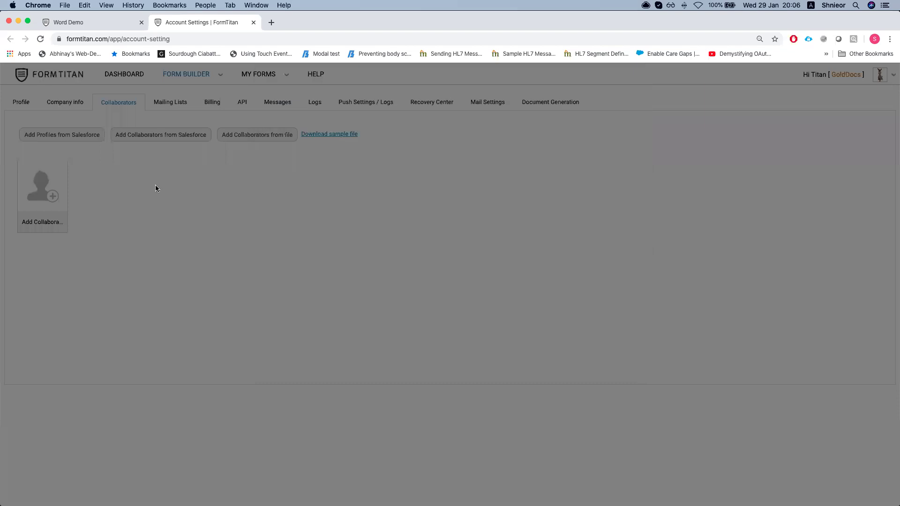
# Add a searched Salesforce user with Submit rights on Equipment Demo, Word Demo and Word Demo VER 2
pyautogui.click(161, 135)
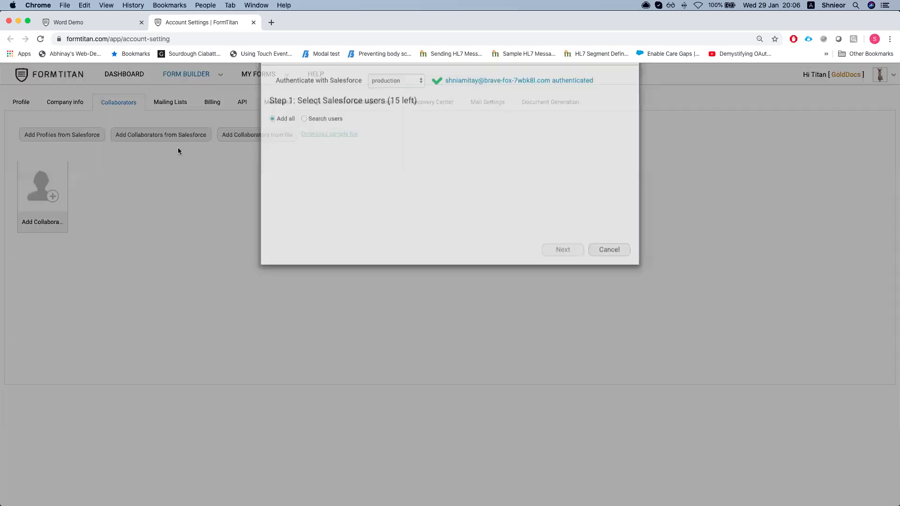
pyautogui.click(303, 147)
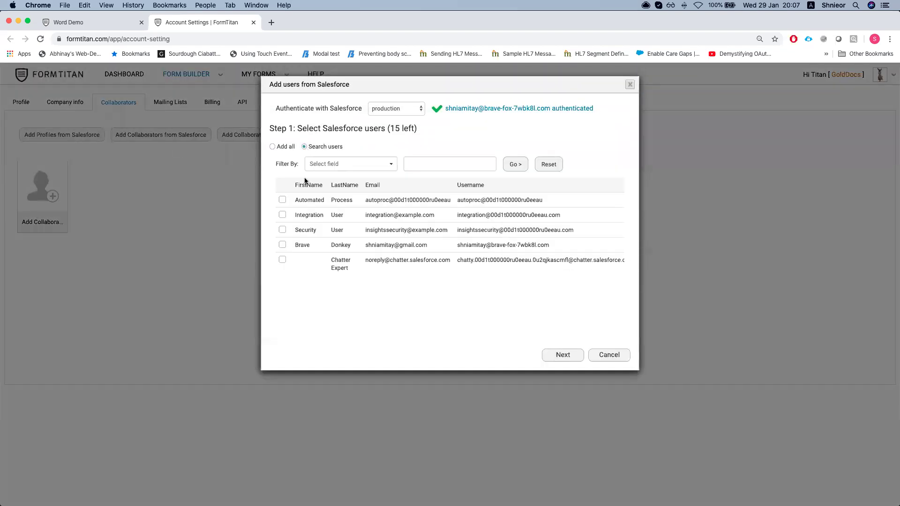
pyautogui.click(282, 245)
pyautogui.click(578, 357)
pyautogui.scroll(-1, 450, 234)
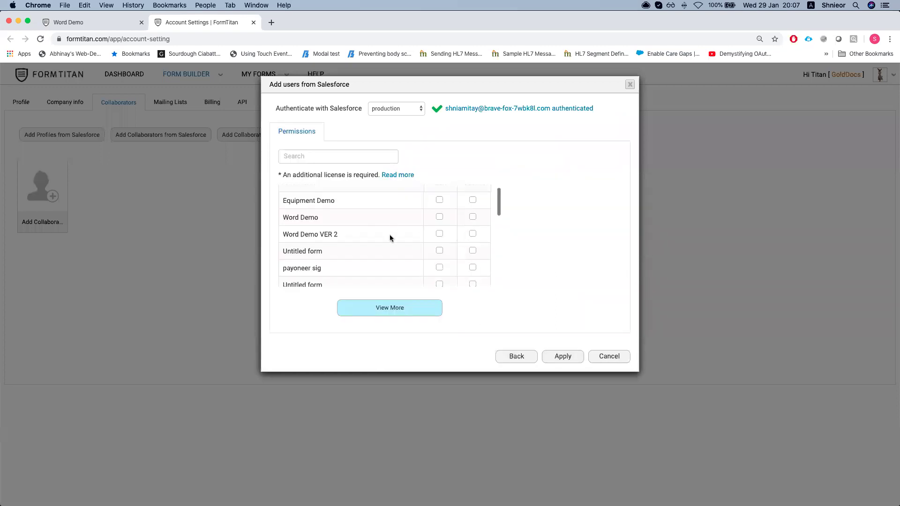
pyautogui.scroll(1, 322, 219)
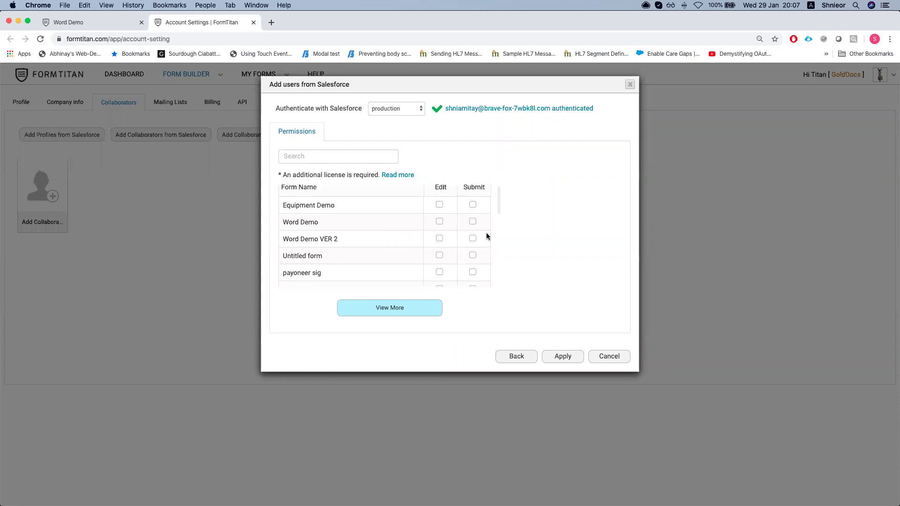
pyautogui.click(473, 210)
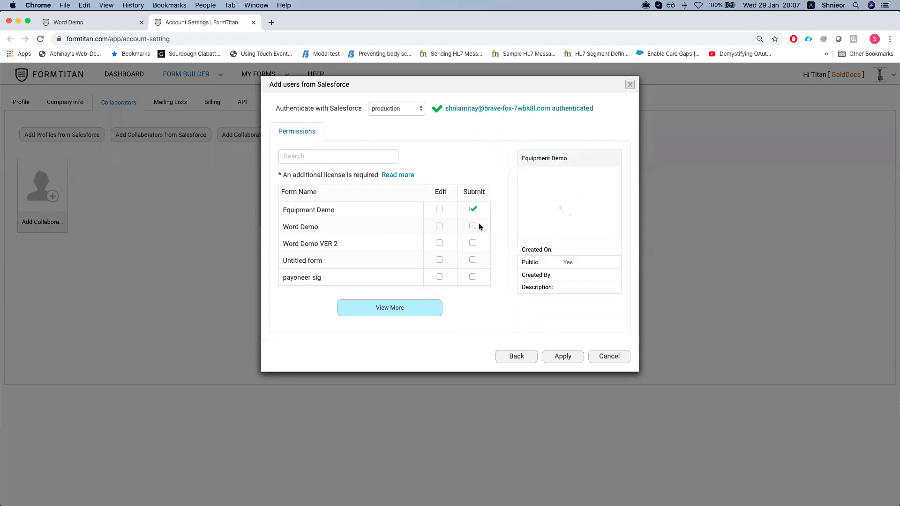
pyautogui.click(472, 226)
pyautogui.click(473, 243)
pyautogui.click(558, 356)
pyautogui.click(630, 85)
pyautogui.click(68, 22)
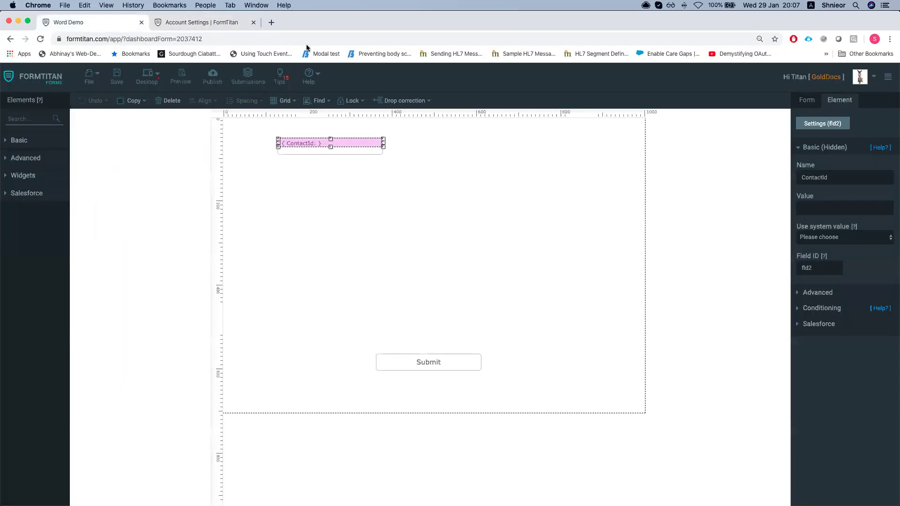
# In the Salesforce contact window, close the empty dialog and reopen document generation
pyautogui.hotkey('ctrl', 'Up')
pyautogui.click(251, 226)
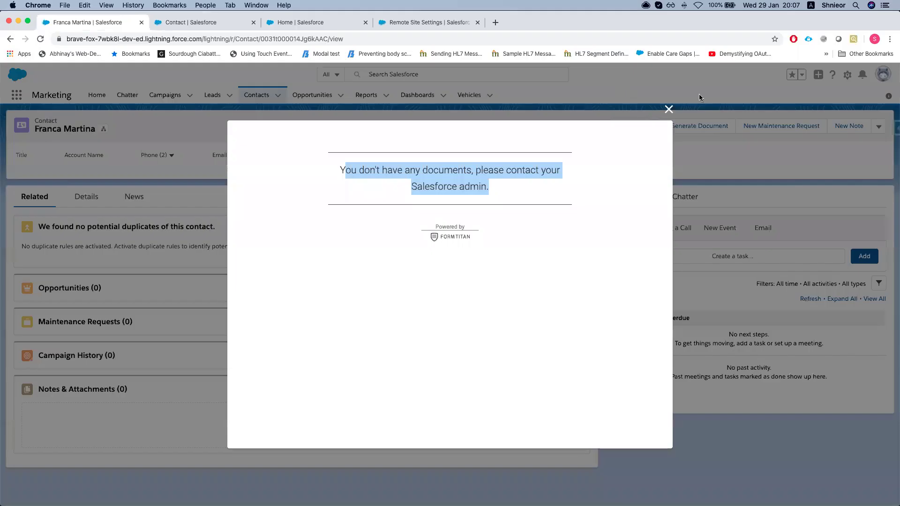
pyautogui.click(669, 109)
pyautogui.click(709, 132)
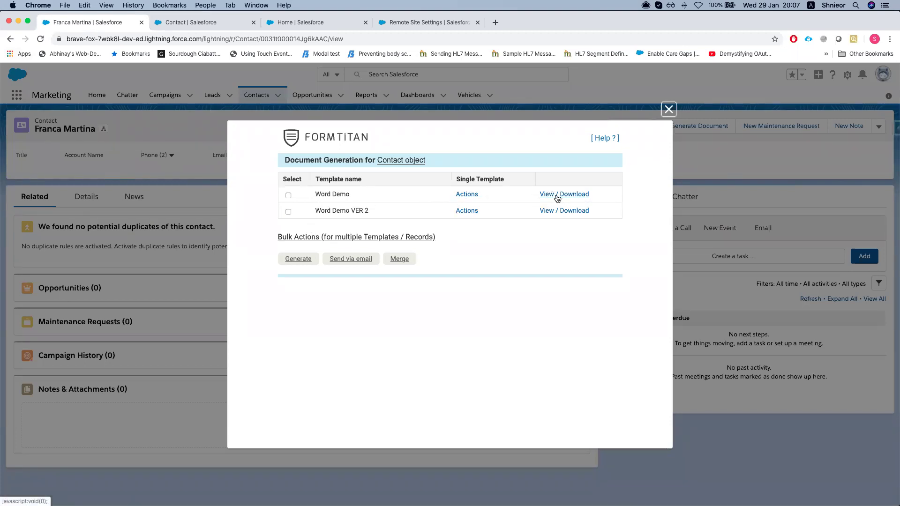
# Preview the contact's filled Word Demo document, then close the preview
pyautogui.click(554, 199)
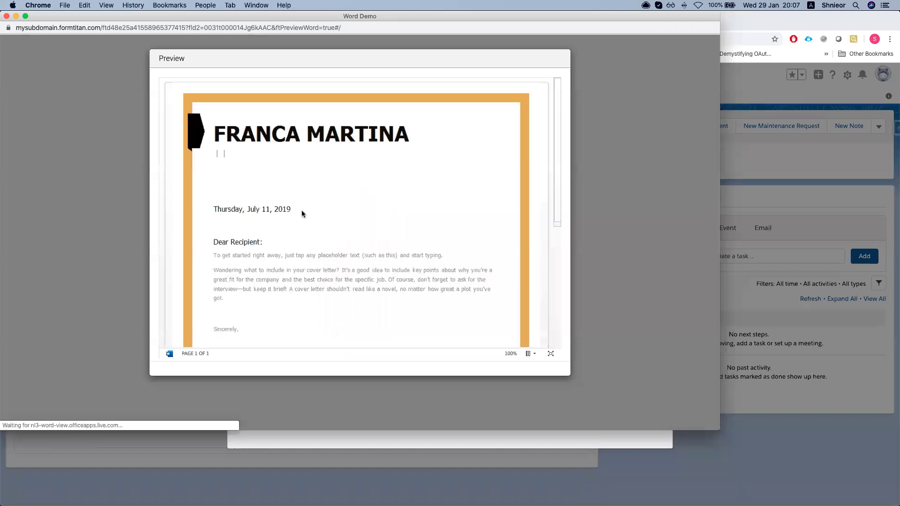
pyautogui.scroll(2, 253, 151)
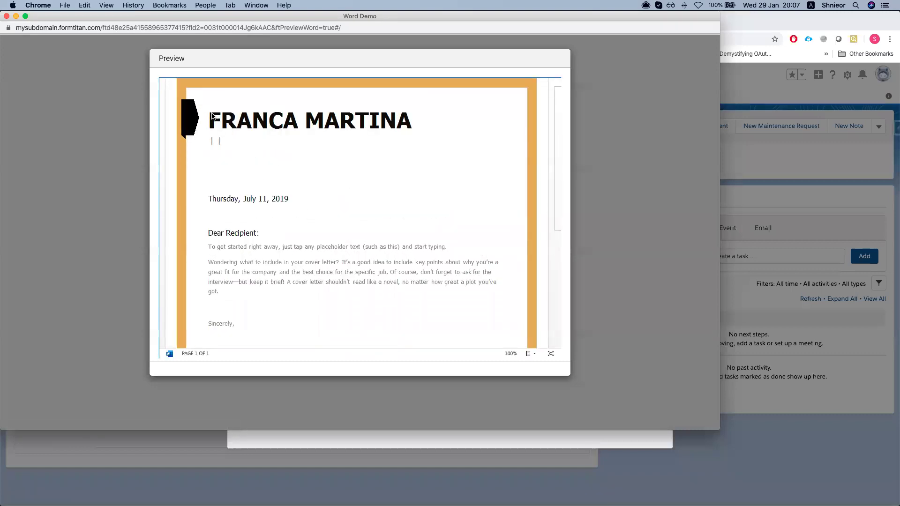
pyautogui.moveTo(214, 117); pyautogui.dragTo(375, 243)
pyautogui.scroll(-5, 366, 249)
pyautogui.click(336, 179)
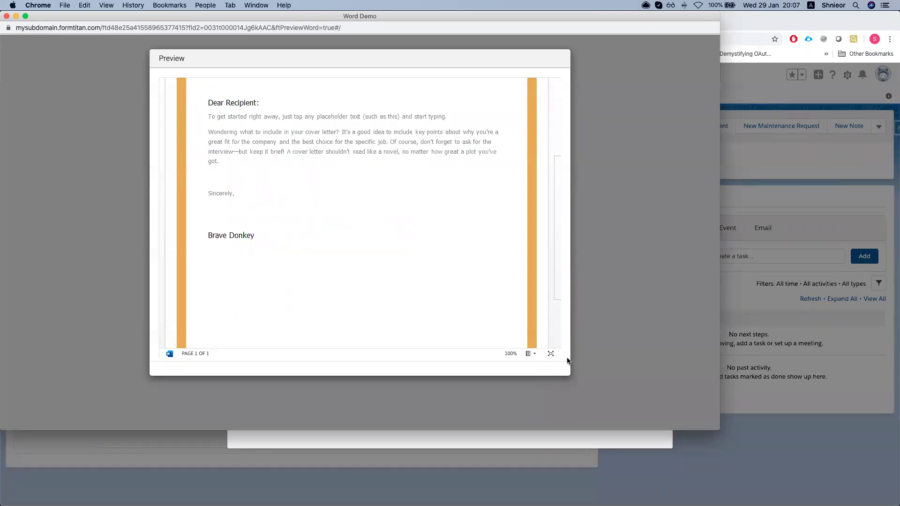
pyautogui.click(530, 354)
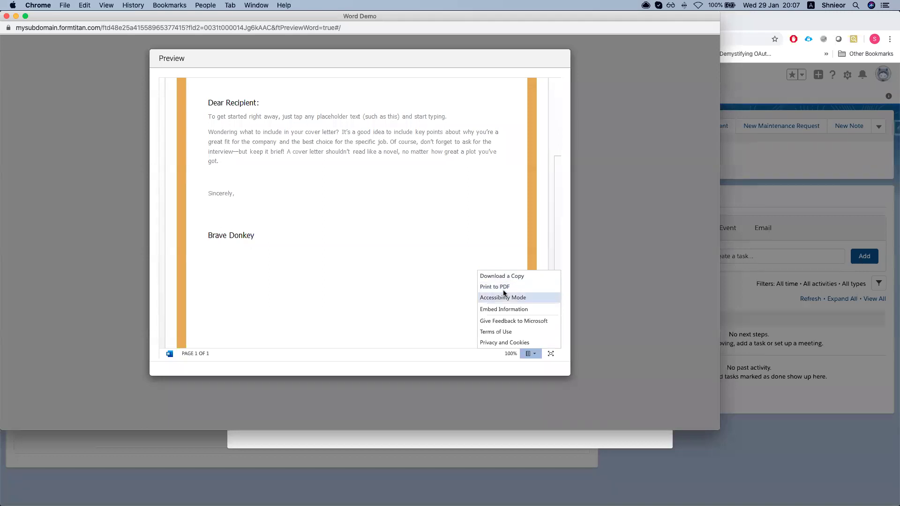
pyautogui.click(395, 297)
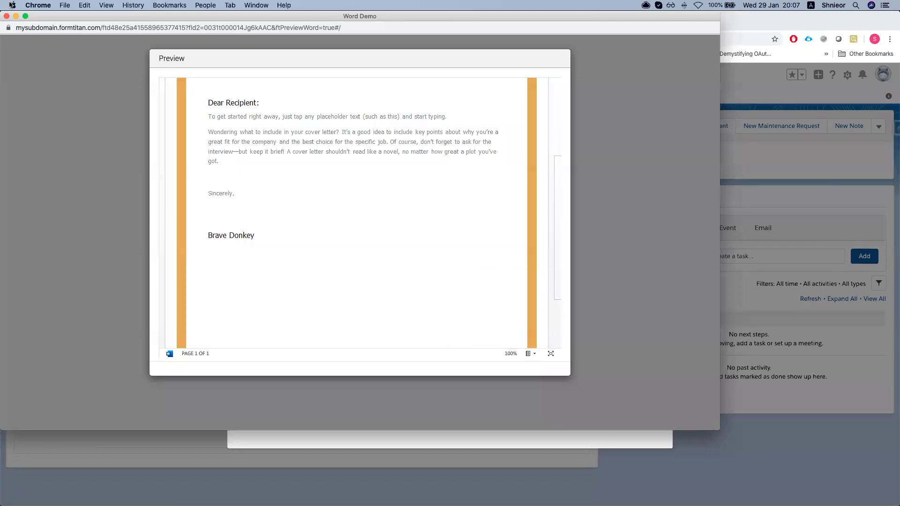
pyautogui.click(7, 16)
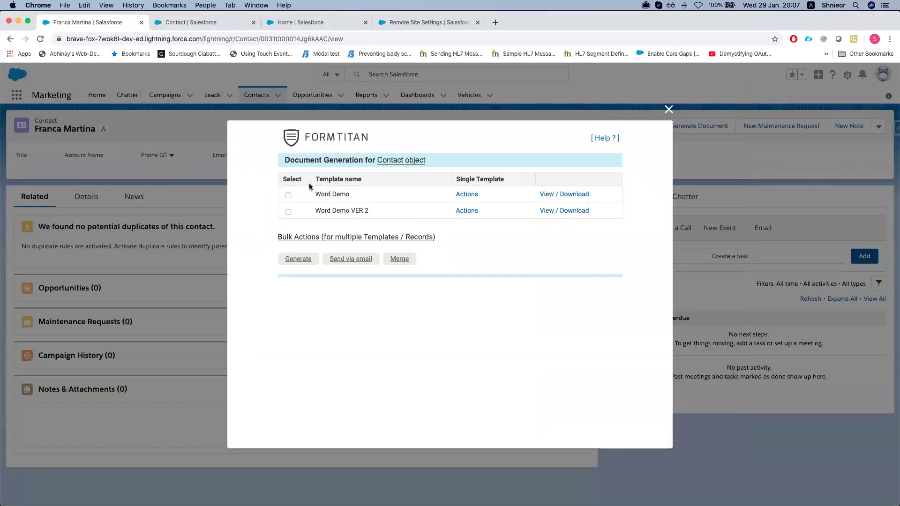
# In the FormTitan editor, show the Word Demo form settings and expand Salesforce integration
pyautogui.click(463, 196)
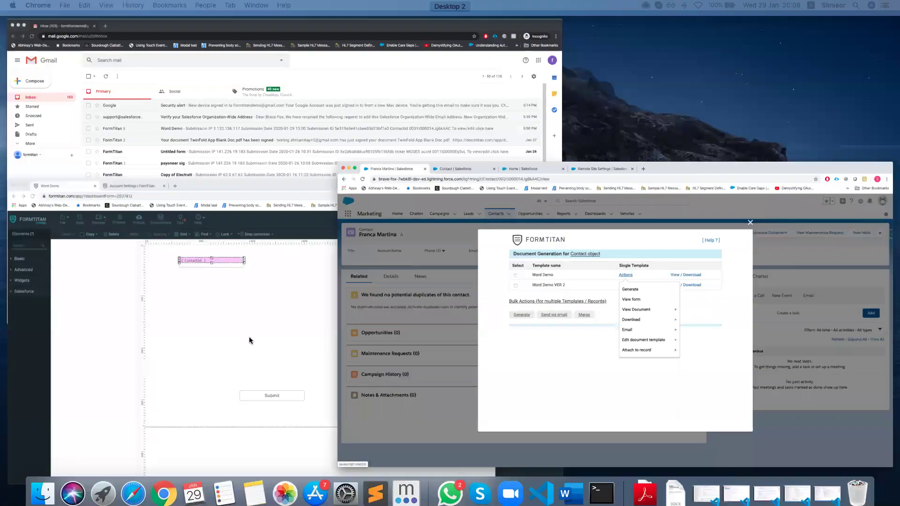
pyautogui.click(251, 342)
pyautogui.click(831, 151)
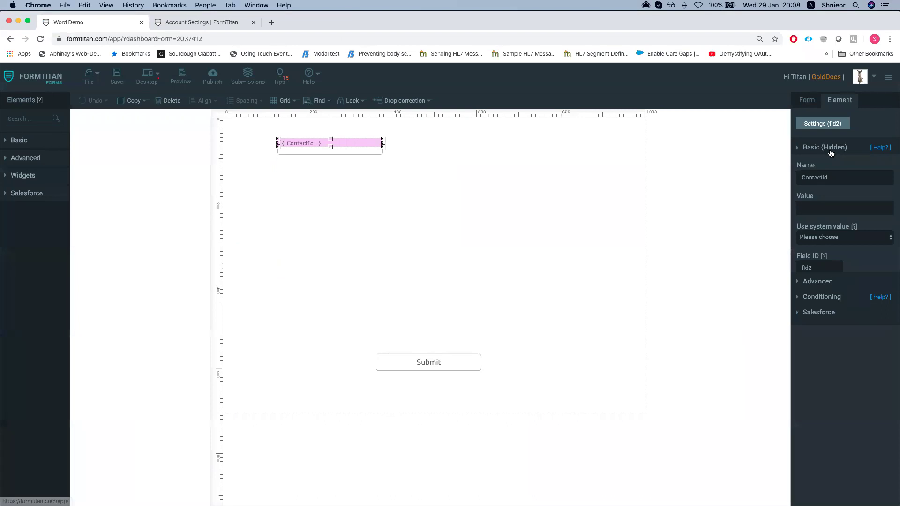
pyautogui.click(806, 104)
pyautogui.click(818, 214)
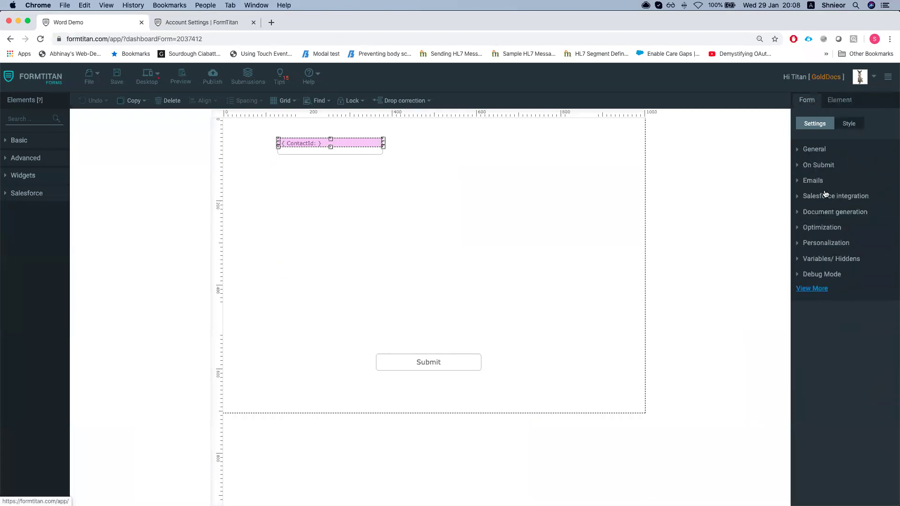
pyautogui.click(823, 197)
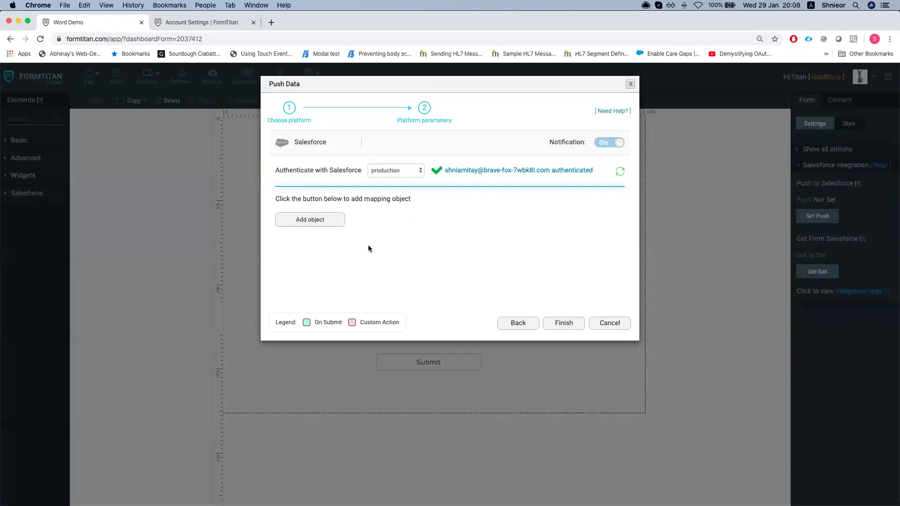
# Bring up the Word Demo form's Salesforce Set Push settings
pyautogui.click(618, 325)
pyautogui.hotkey('ctrl', 'Up')
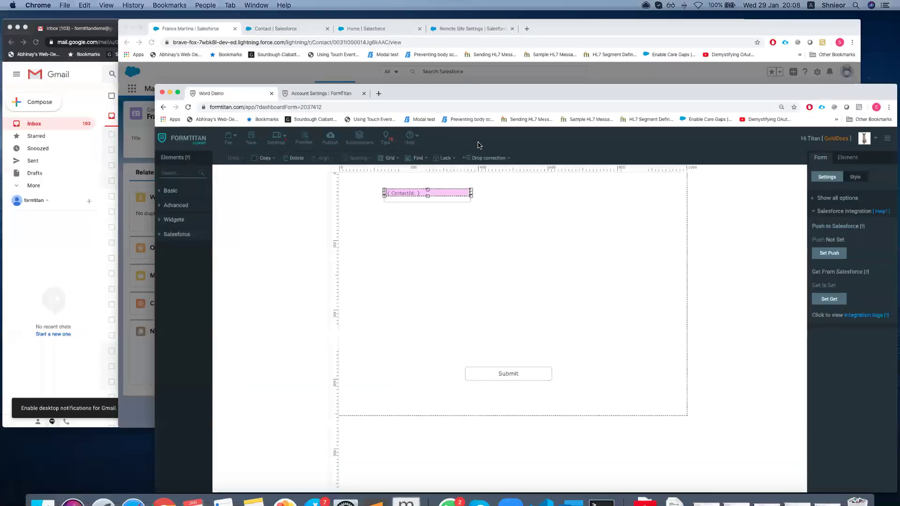
pyautogui.click(552, 174)
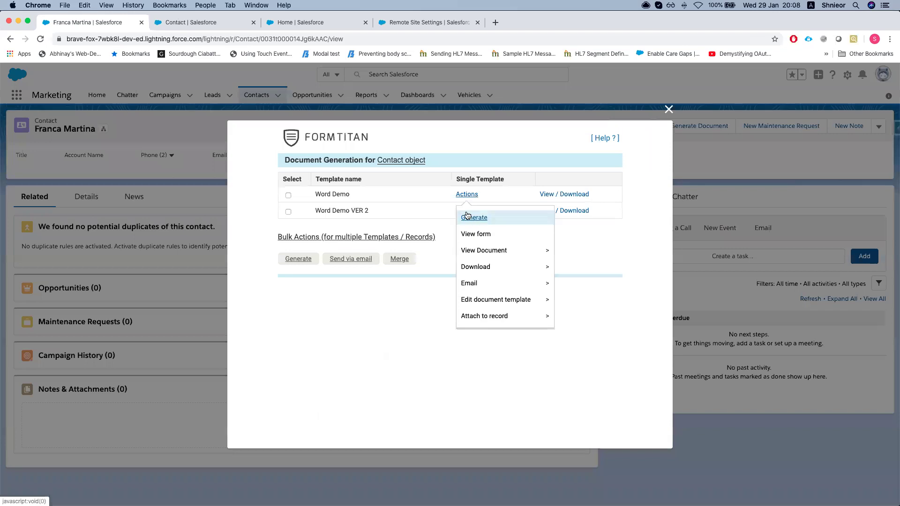
pyautogui.hotkey('ctrl', 'Up')
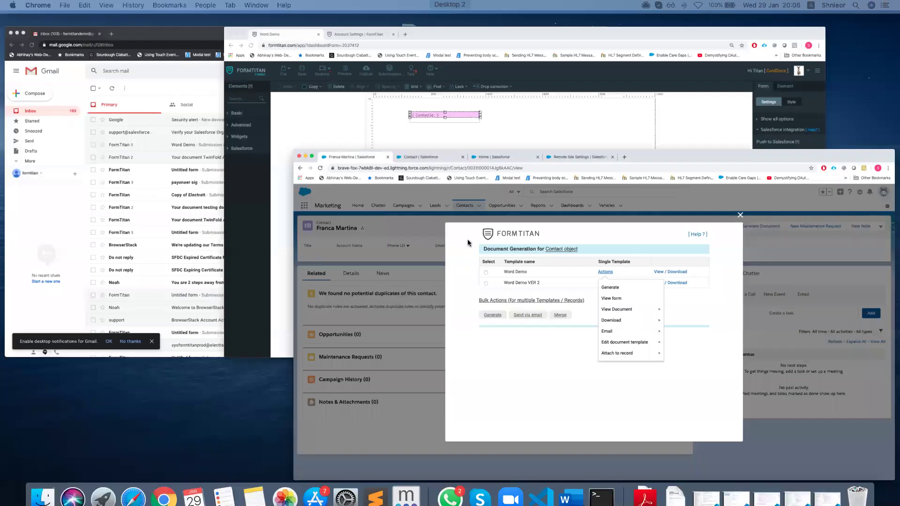
pyautogui.click(792, 136)
pyautogui.click(818, 216)
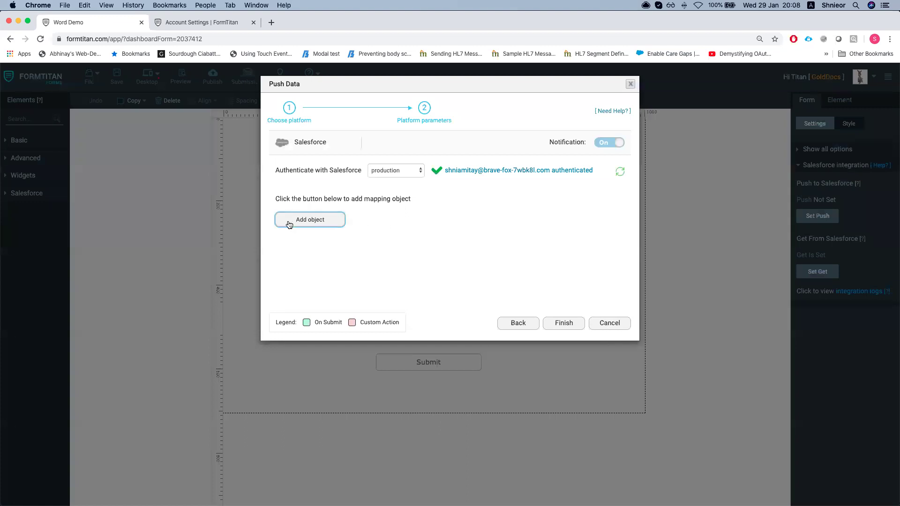
# Add a Files push object commented 'attach the doc to the contact' and expand Action, Messages and Map fields
pyautogui.click(287, 222)
pyautogui.click(336, 139)
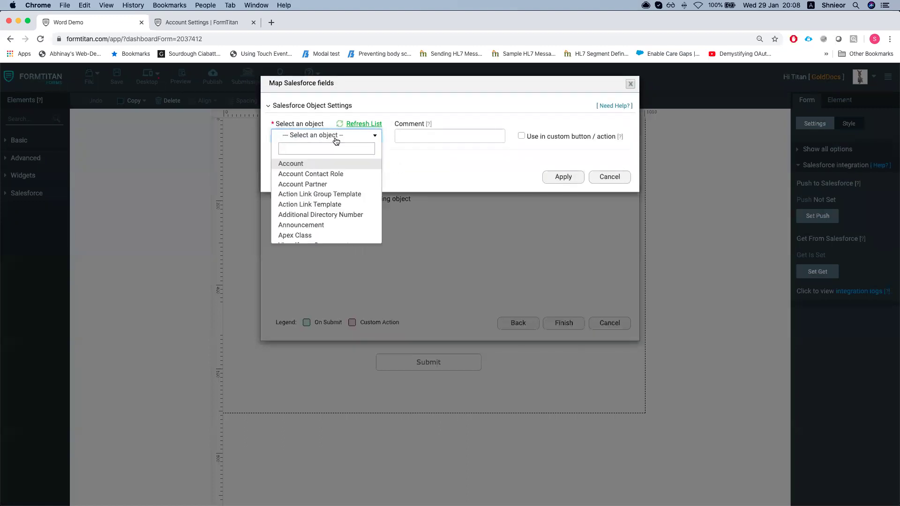
pyautogui.write('file')
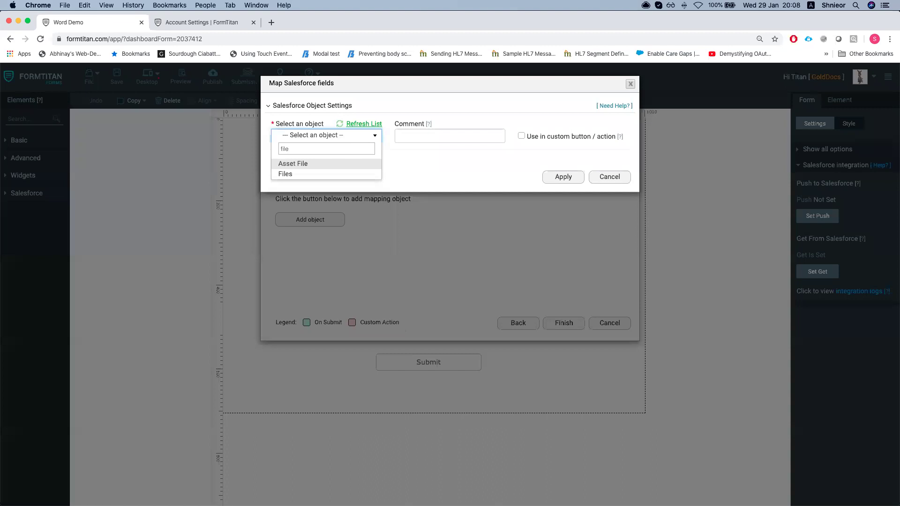
pyautogui.click(285, 174)
pyautogui.click(401, 137)
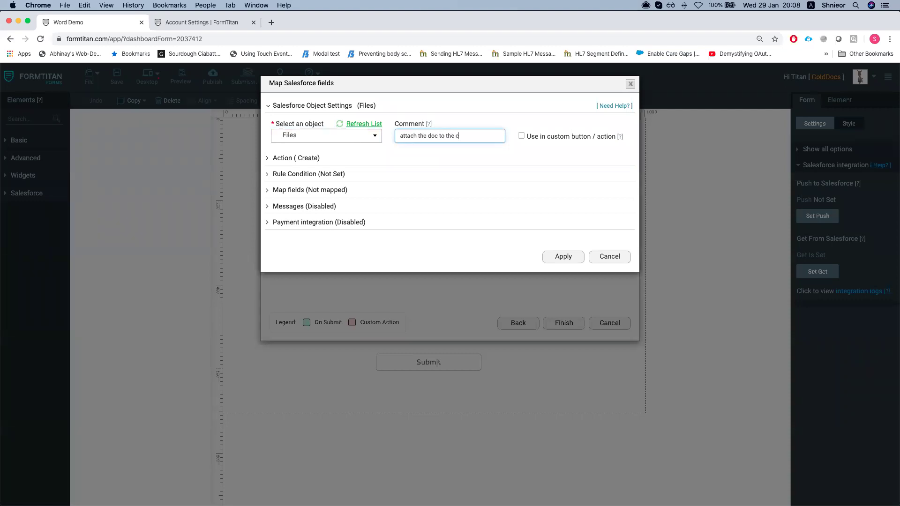
pyautogui.click(313, 159)
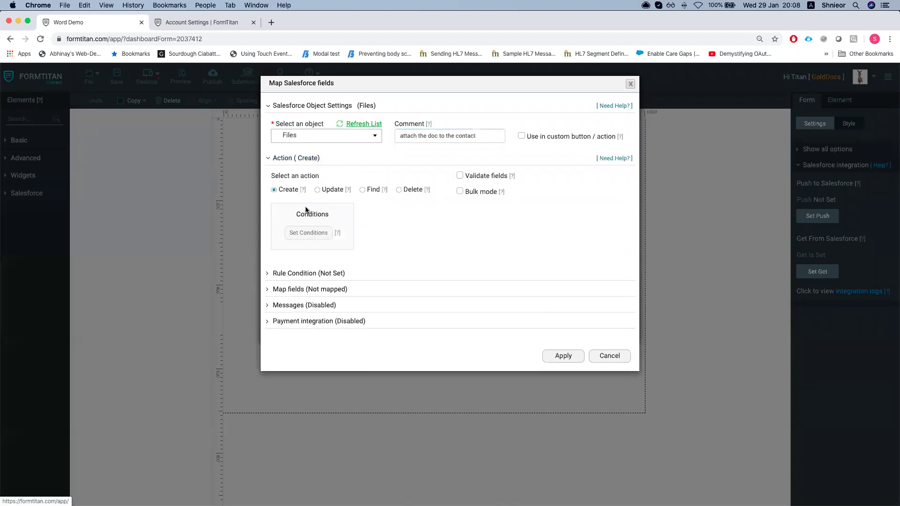
pyautogui.click(307, 307)
pyautogui.click(312, 291)
# Map the Files Title field to the custom value wordmapping.docx
pyautogui.click(314, 331)
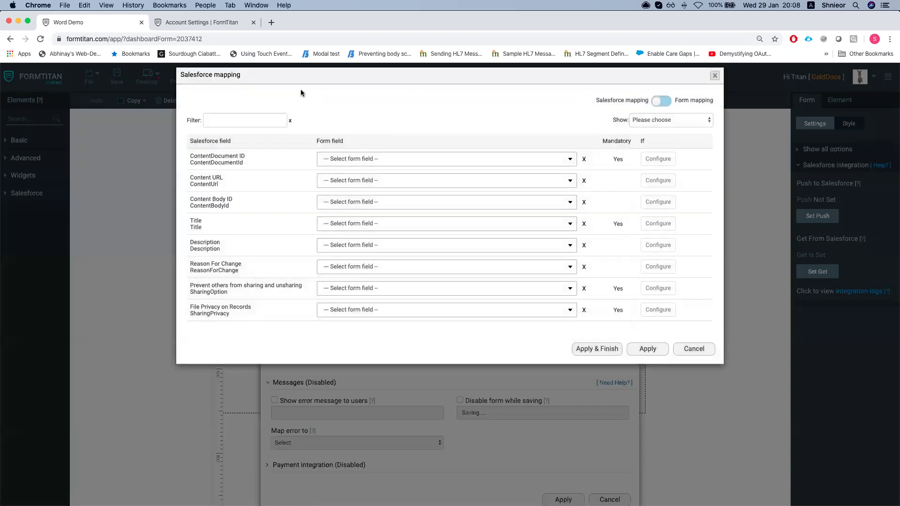
pyautogui.click(246, 130)
pyautogui.write('ti')
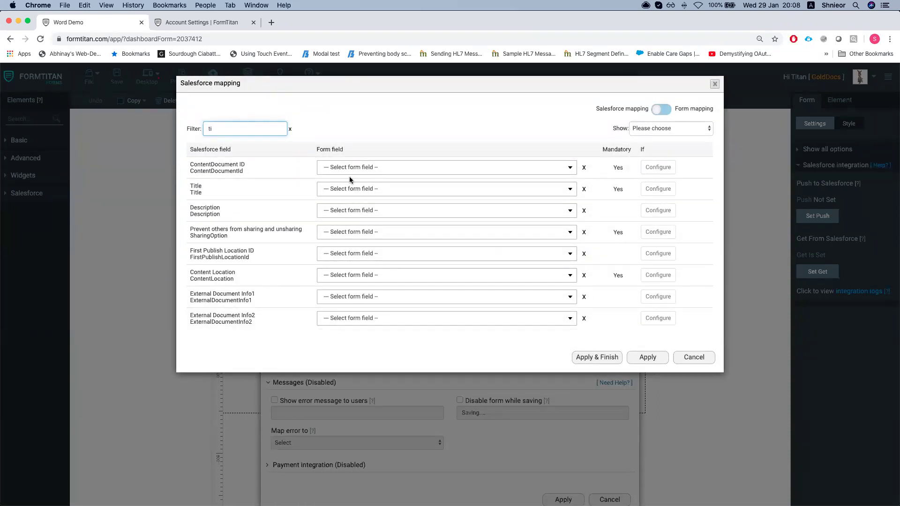
pyautogui.click(383, 189)
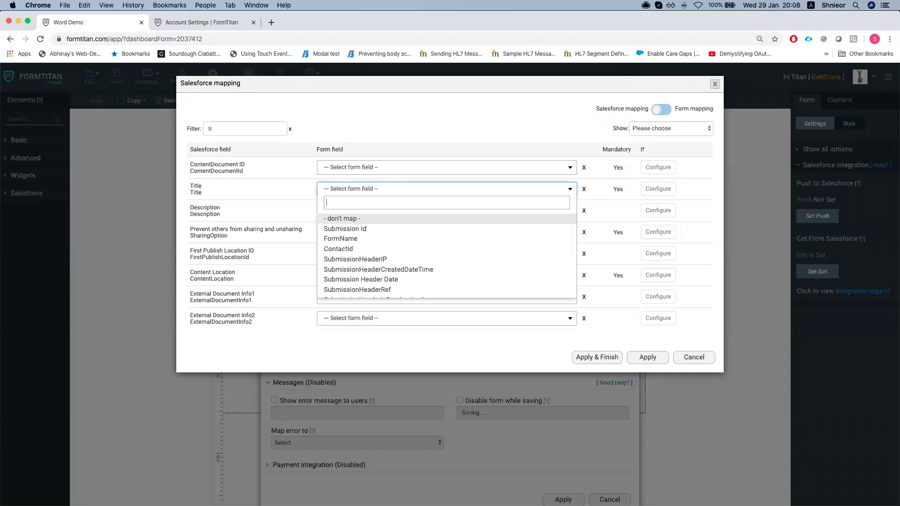
pyautogui.write('other')
pyautogui.press('Return')
pyautogui.click(524, 191)
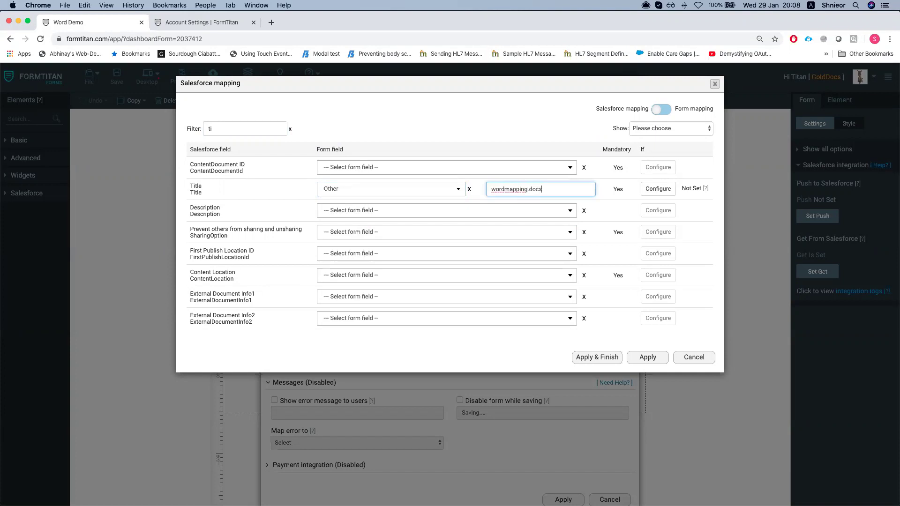
pyautogui.scroll(-1, 390, 234)
# Map First Publish Location ID to the ContactId form field
pyautogui.click(243, 133)
pyautogui.write('firs')
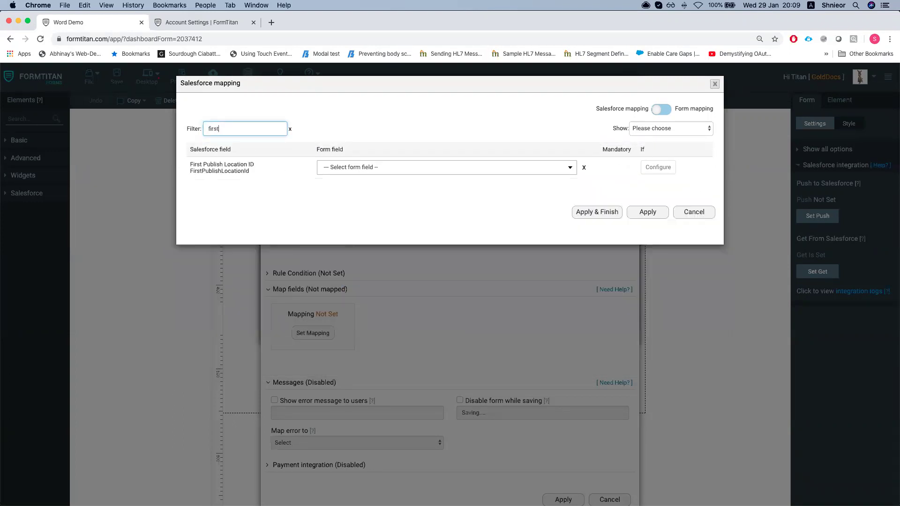
pyautogui.click(352, 167)
pyautogui.write('contc')
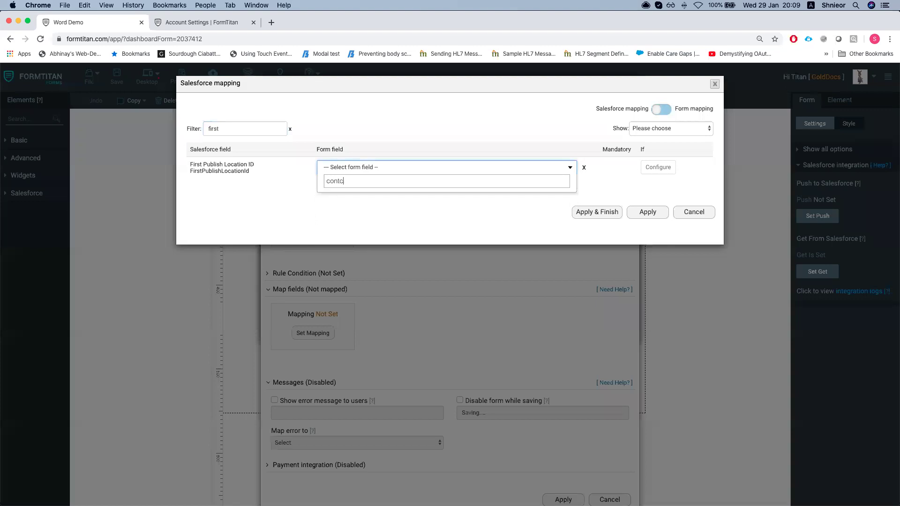
pyautogui.press('Return')
# Map Version Data to Word mapping, then apply the mapping and save the Files step
pyautogui.doubleClick(252, 127)
pyautogui.press('BackSpace')
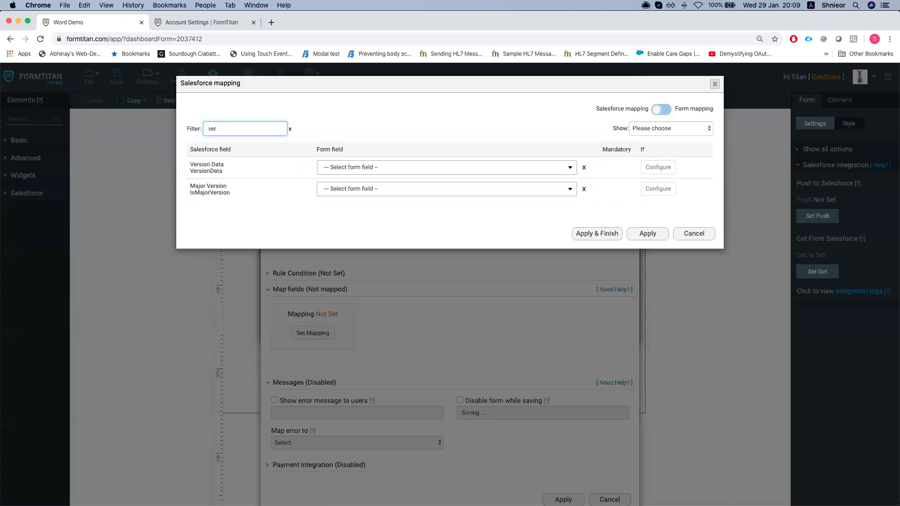
pyautogui.click(360, 167)
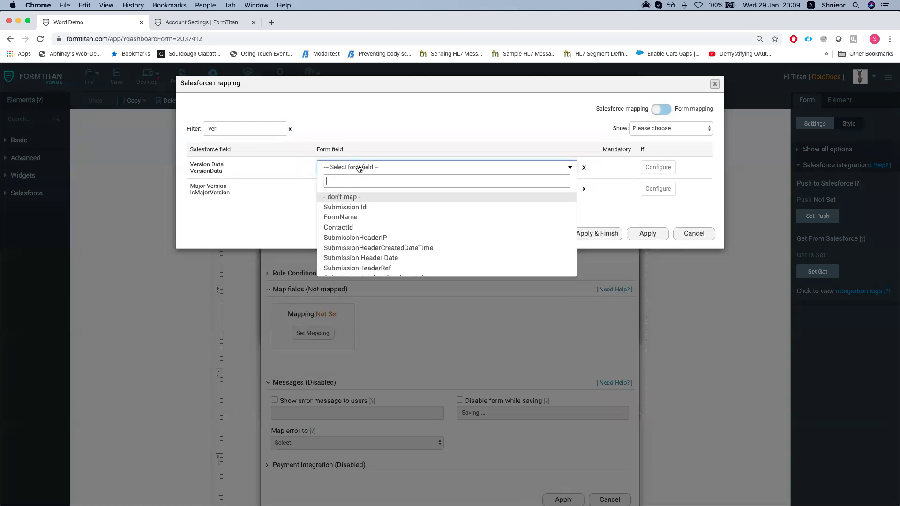
pyautogui.write('wor')
pyautogui.press('Return')
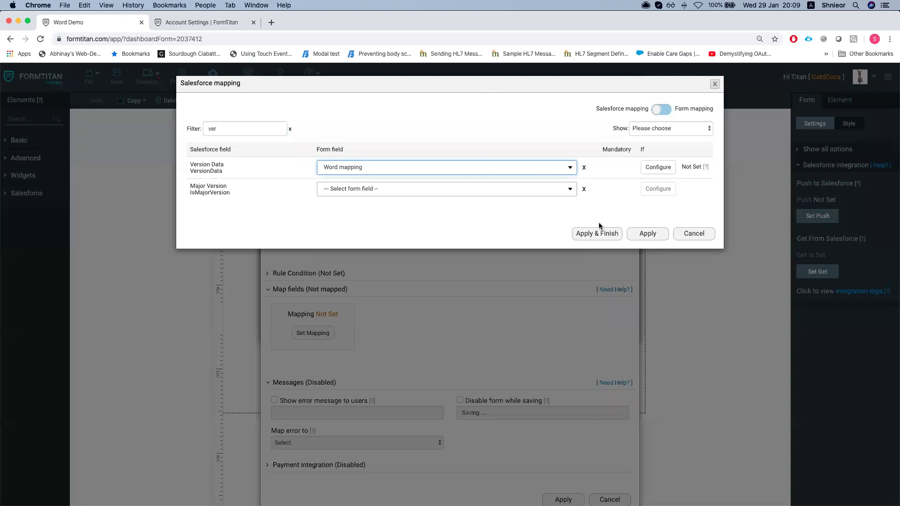
pyautogui.click(639, 234)
pyautogui.scroll(-1, 573, 444)
pyautogui.click(563, 477)
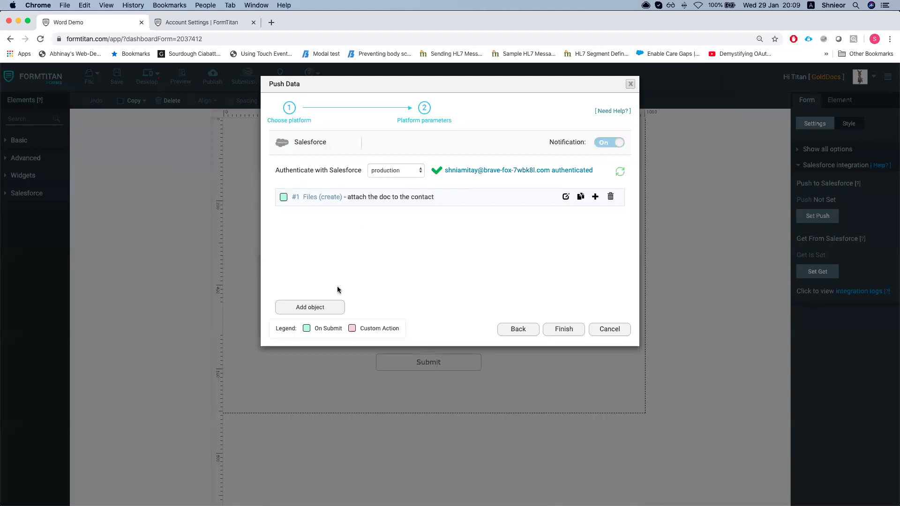
# Add an Account push object set to update existing records
pyautogui.click(308, 306)
pyautogui.click(311, 139)
pyautogui.write('acc')
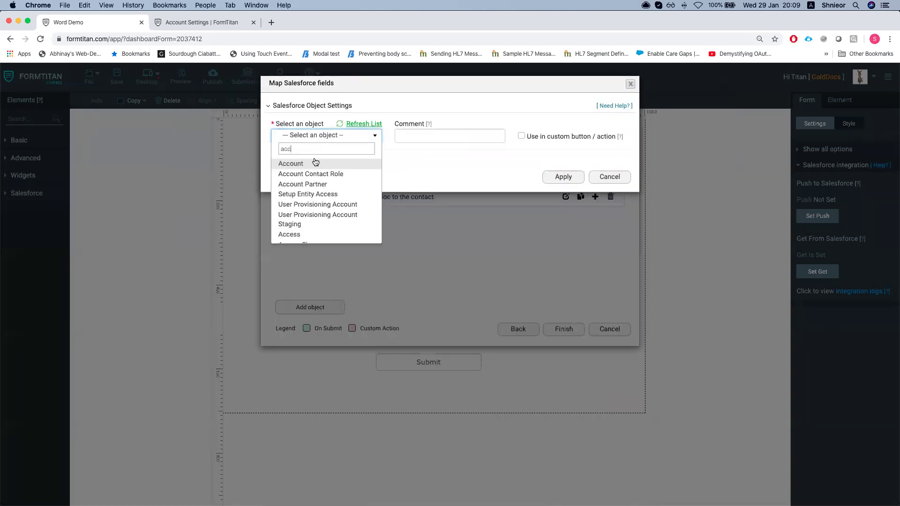
pyautogui.click(311, 161)
pyautogui.click(410, 135)
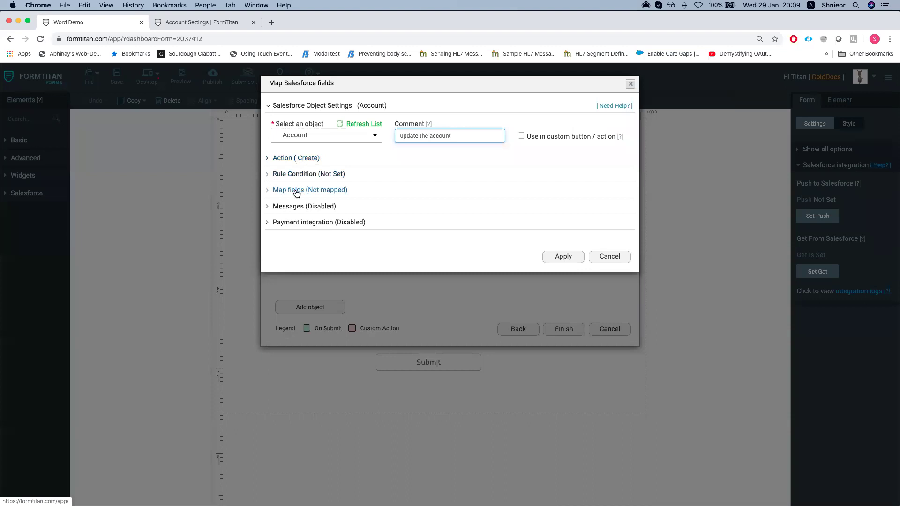
pyautogui.click(300, 159)
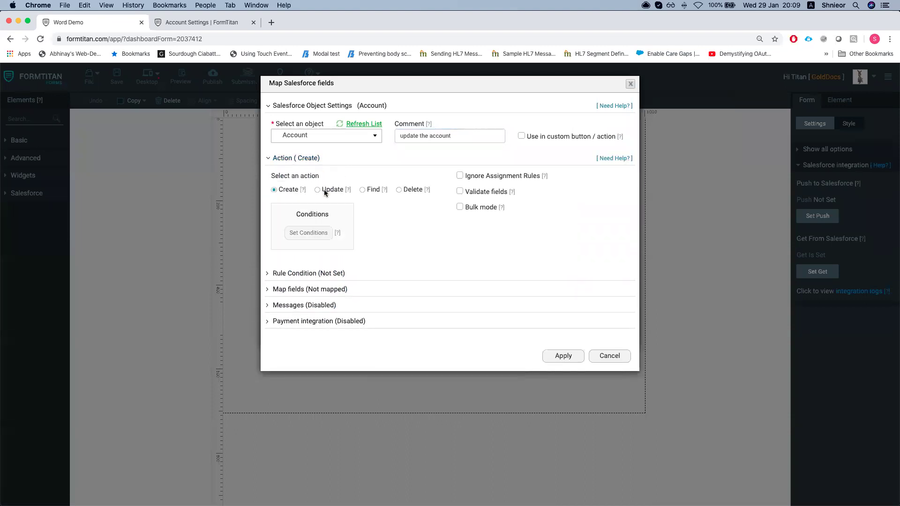
pyautogui.click(325, 190)
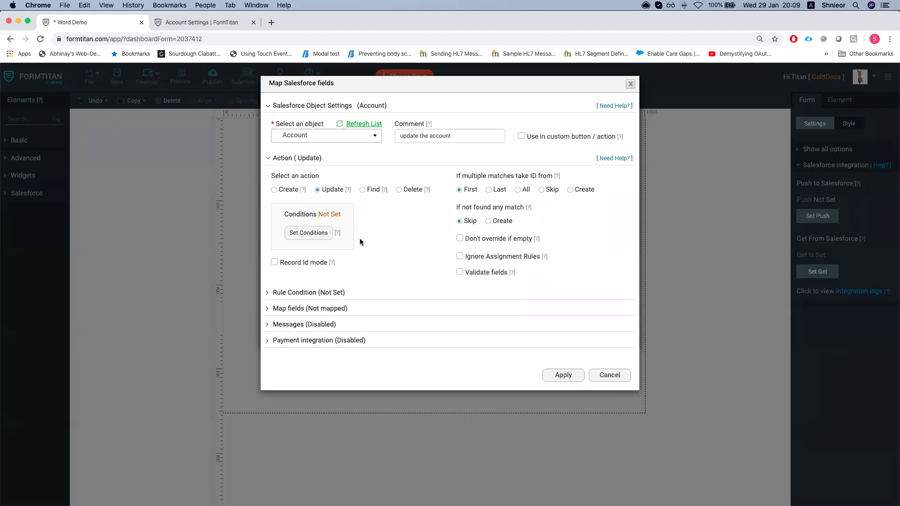
# Set the update condition to Account ID Equals the ContactId form field
pyautogui.click(309, 309)
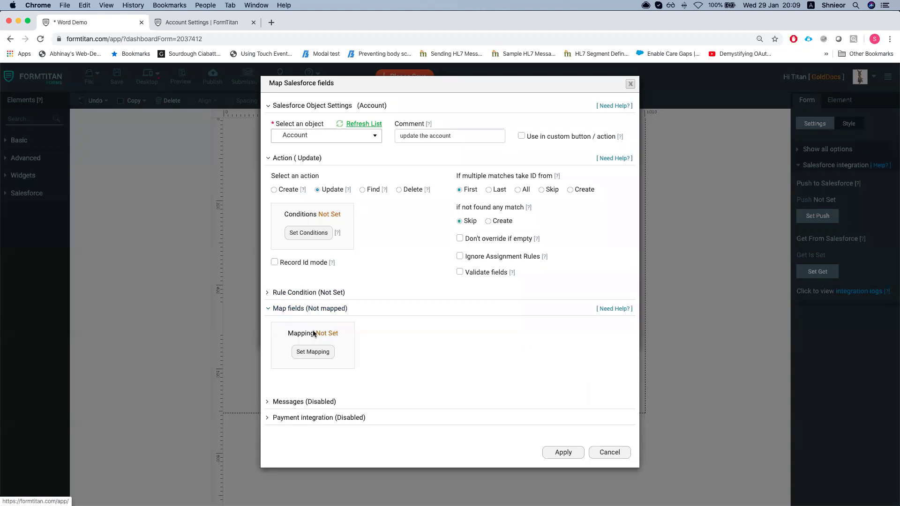
pyautogui.click(309, 234)
pyautogui.click(265, 109)
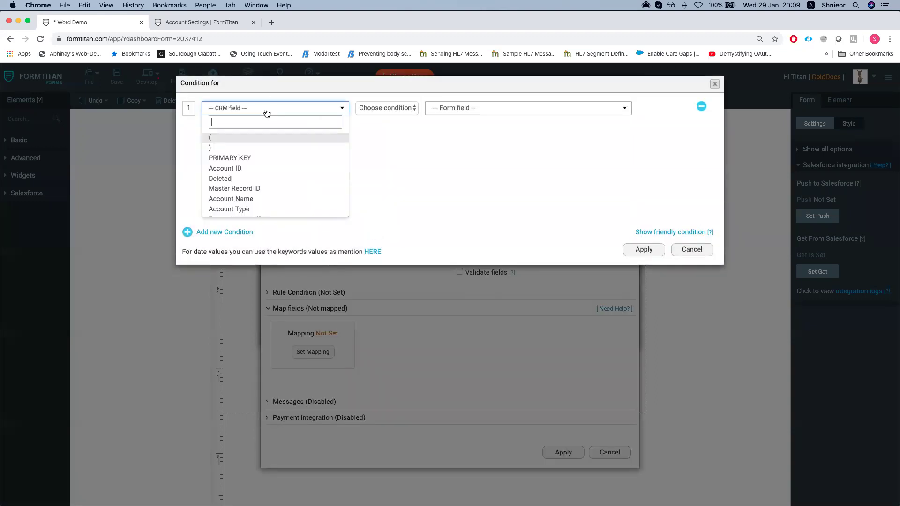
pyautogui.write('acc')
pyautogui.click(255, 137)
pyautogui.click(397, 112)
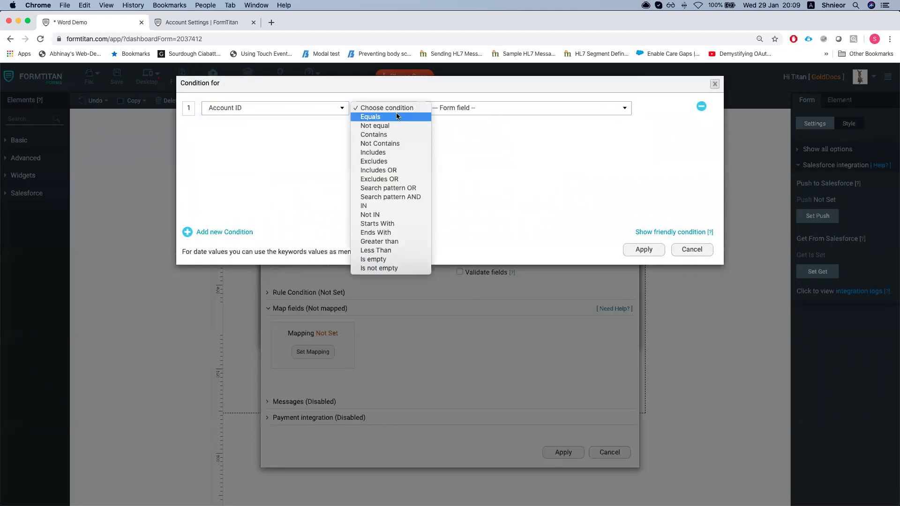
pyautogui.press('Return')
pyautogui.click(483, 108)
pyautogui.click(469, 151)
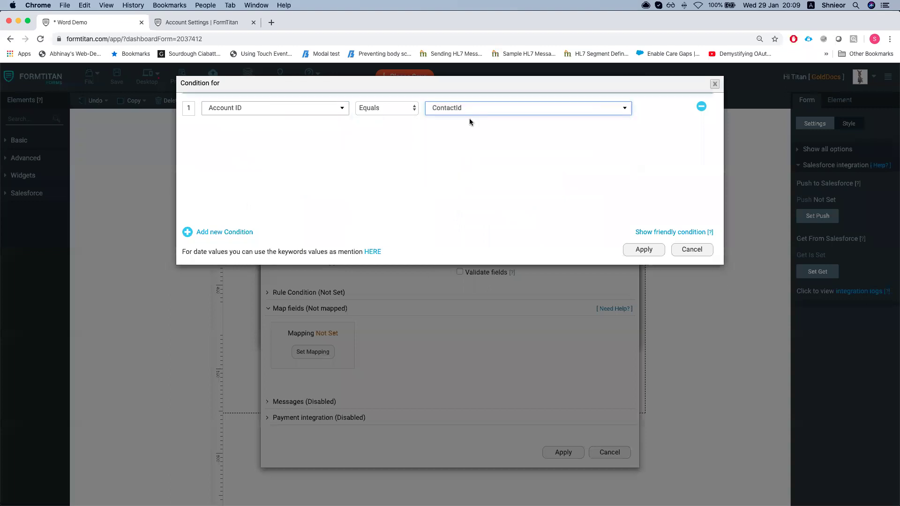
# Close the condition window unsaved and discard the Account step
pyautogui.click(460, 111)
pyautogui.click(379, 157)
pyautogui.click(469, 110)
pyautogui.click(416, 166)
pyautogui.click(460, 110)
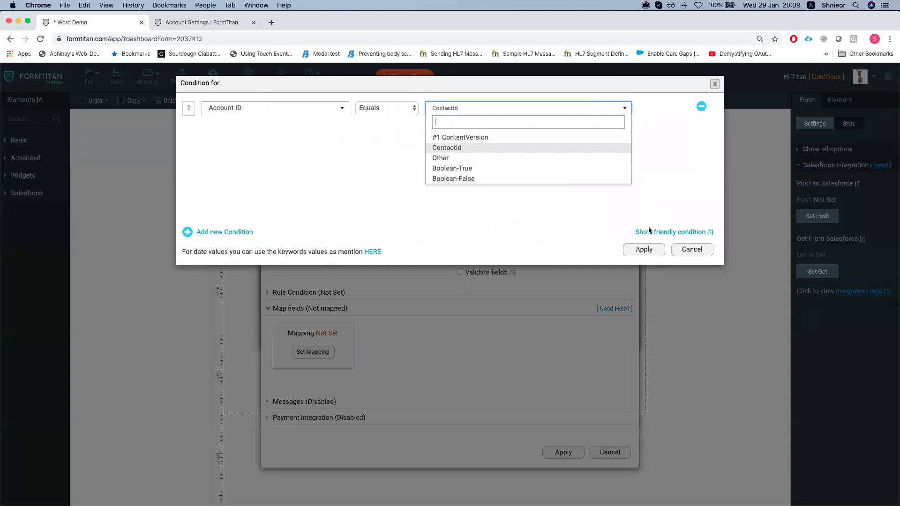
pyautogui.click(677, 247)
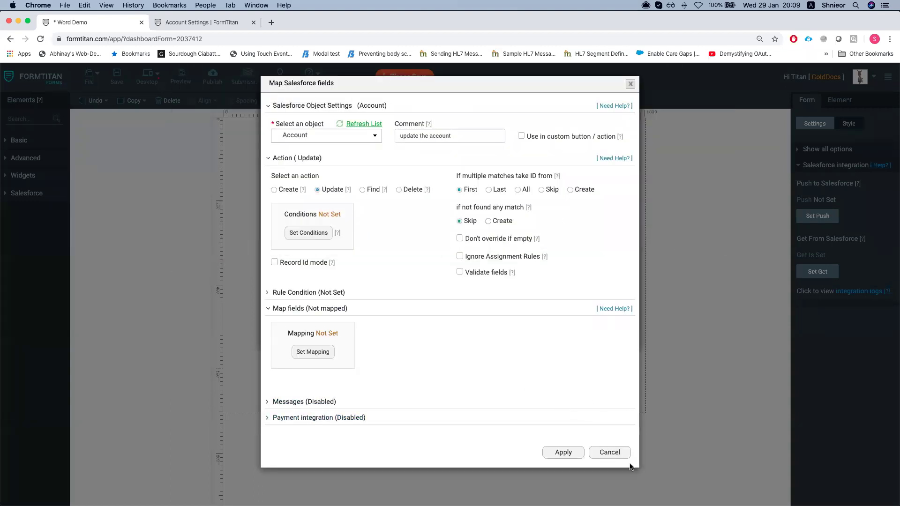
pyautogui.click(609, 454)
# Finish the push setup and add a hidden field named accId below ContactId
pyautogui.click(554, 333)
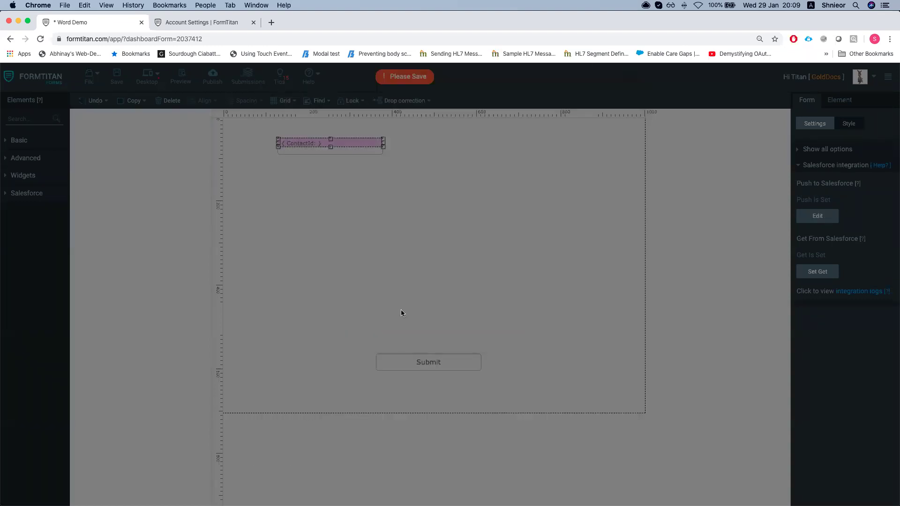
pyautogui.click(356, 265)
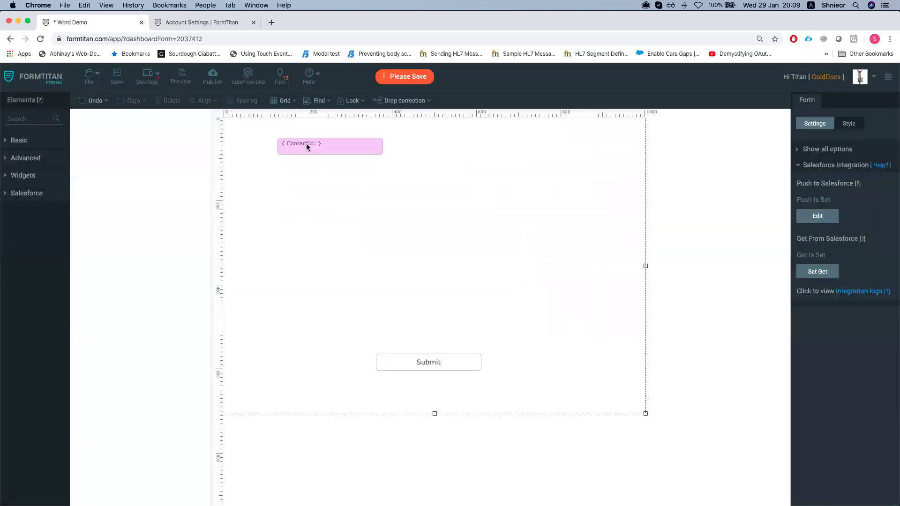
pyautogui.write('hid')
pyautogui.moveTo(16, 146); pyautogui.dragTo(282, 207)
pyautogui.click(823, 178)
pyautogui.write('accId')
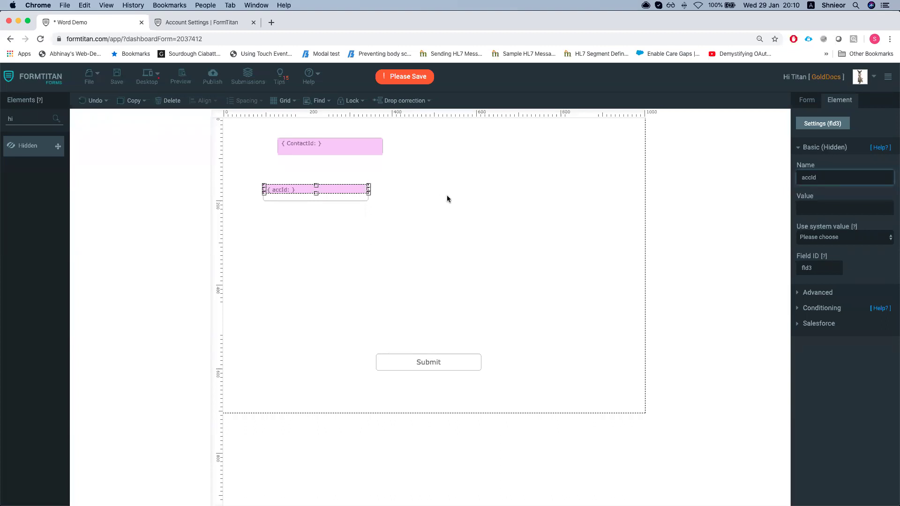
pyautogui.click(447, 199)
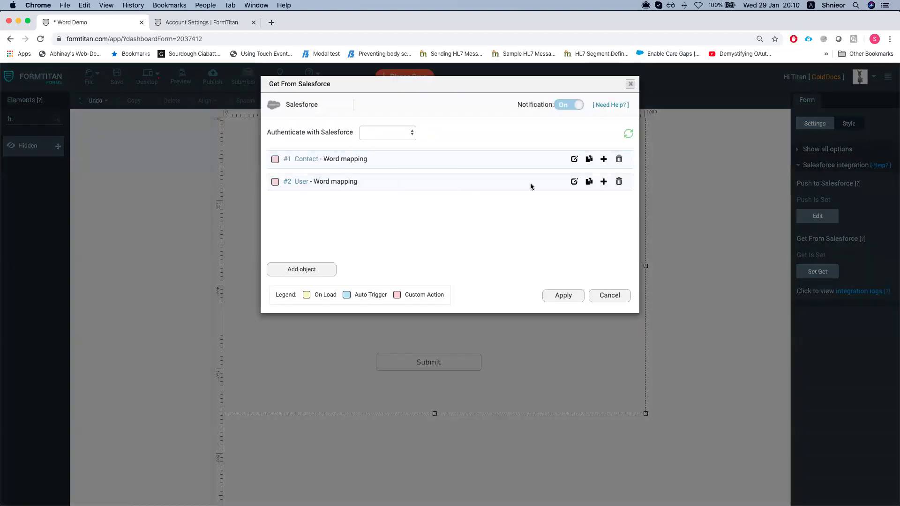
# Map the hidden accId field to Account ID in the #1 Contact get step and save it
pyautogui.click(574, 159)
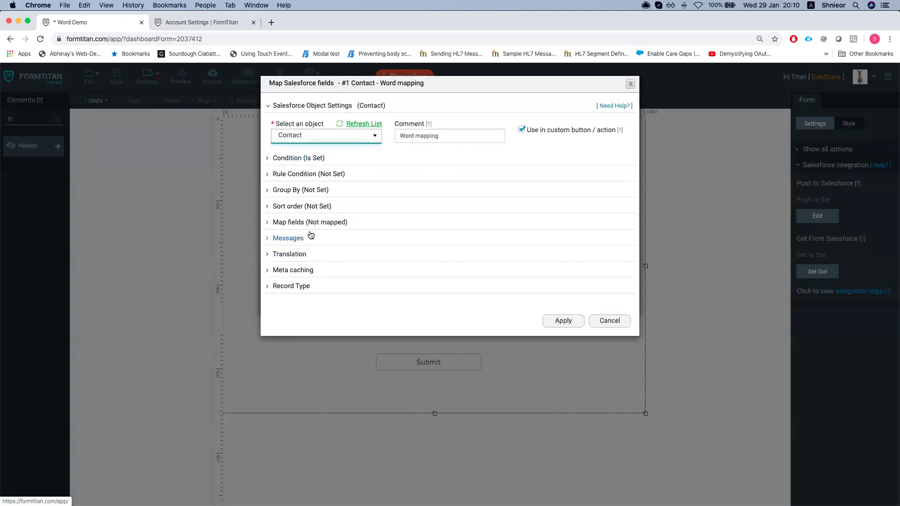
pyautogui.click(310, 223)
pyautogui.click(313, 266)
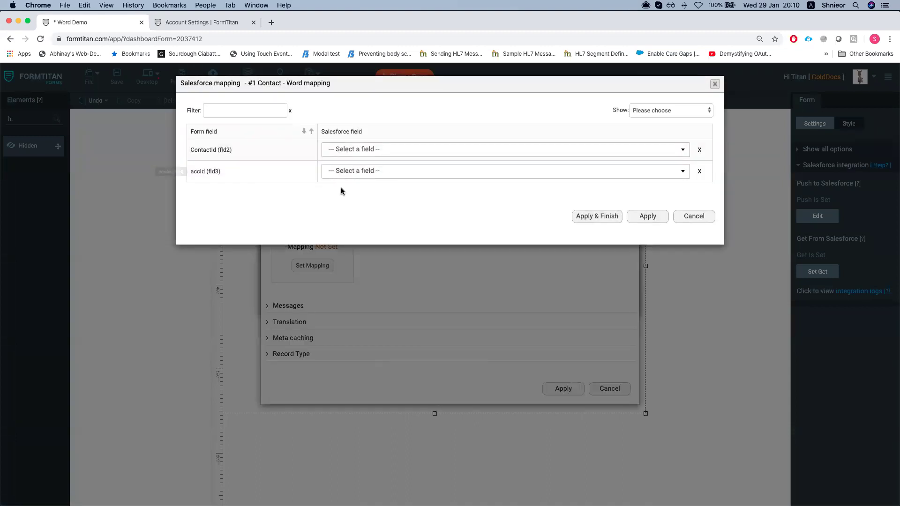
pyautogui.click(390, 173)
pyautogui.write('acc')
pyautogui.click(365, 203)
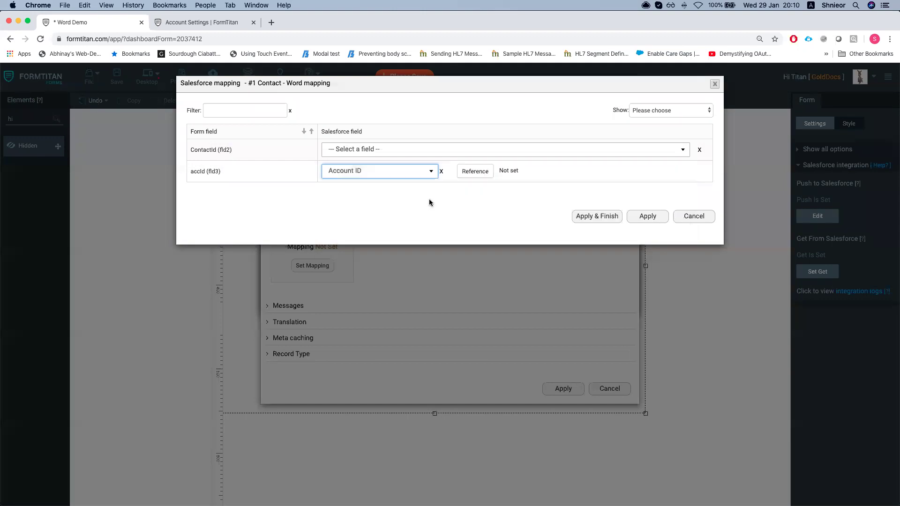
pyautogui.click(648, 219)
pyautogui.click(563, 389)
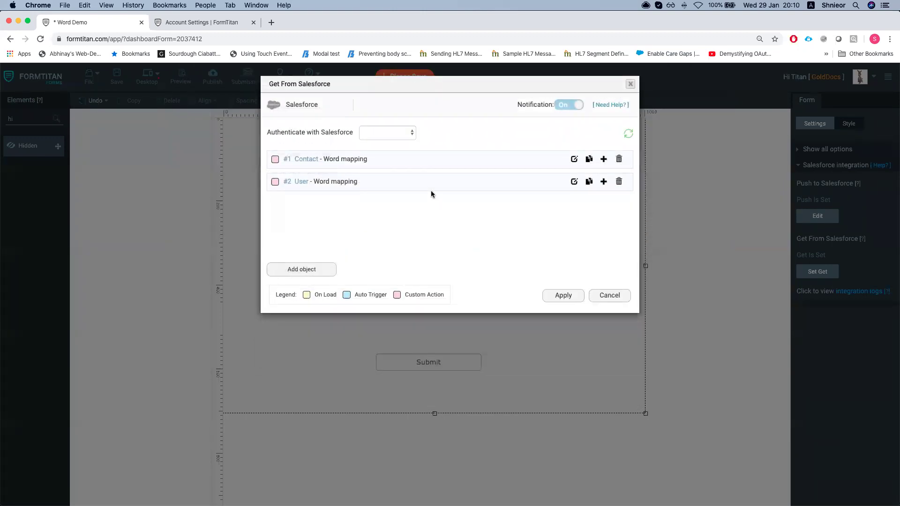
# Reopen the Contact step settings, then switch to the Salesforce contact window
pyautogui.click(574, 159)
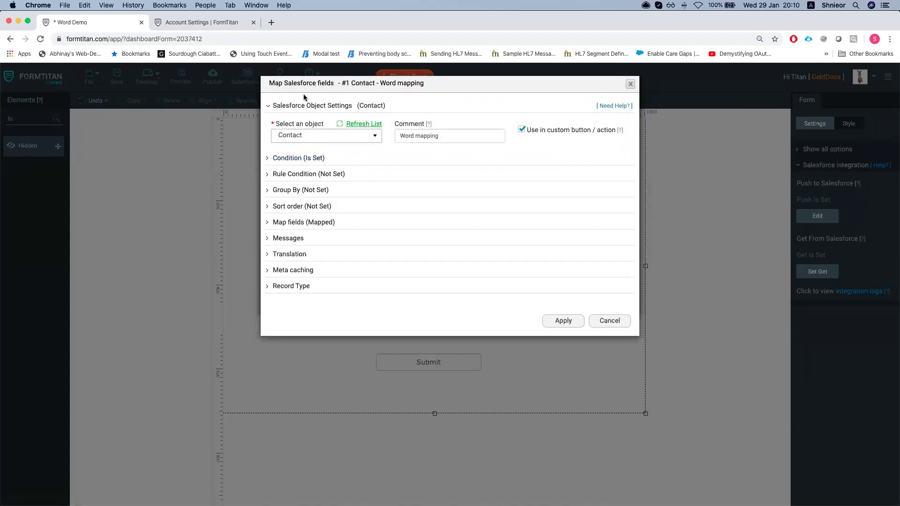
pyautogui.hotkey('ctrl', 'Left')
pyautogui.click(466, 197)
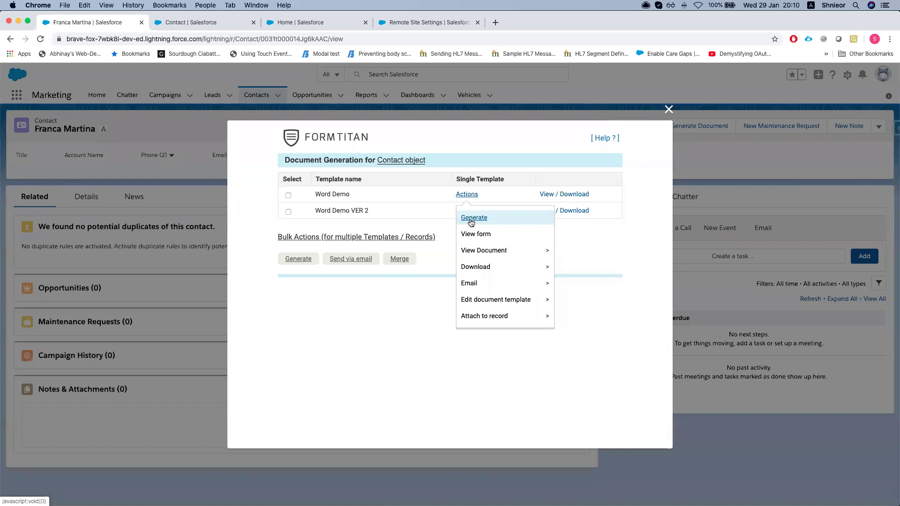
# Switch from the Salesforce window back to the FormTitan editor window
pyautogui.hotkey('ctrl', 'Up')
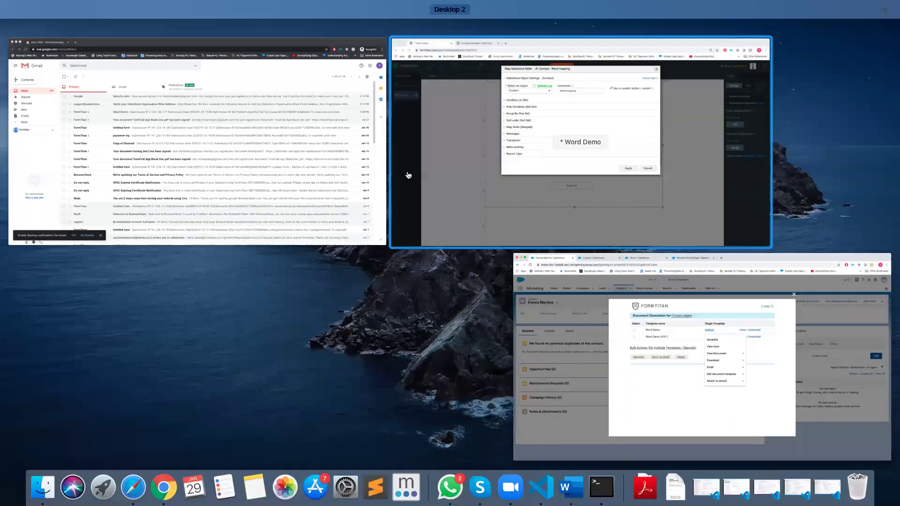
pyautogui.click(408, 175)
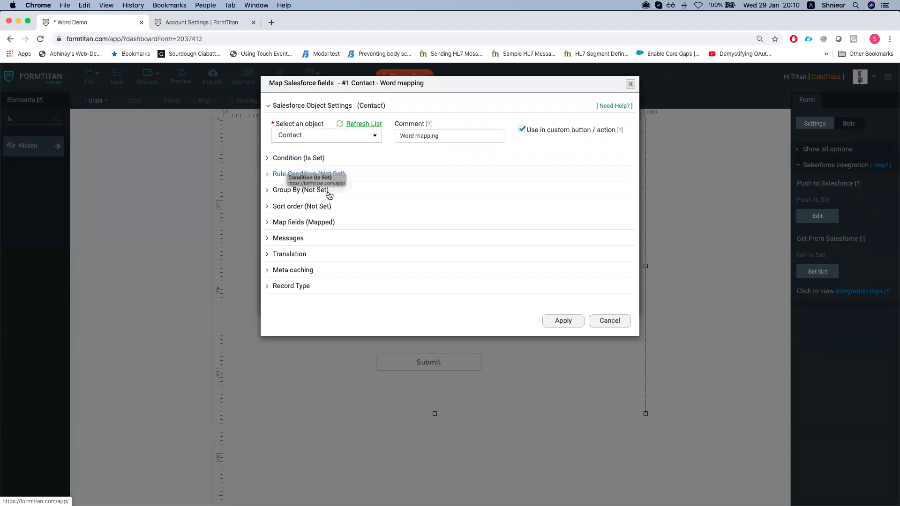
# Confirm the Contact ID lookup condition and apply the Get From Salesforce settings
pyautogui.click(298, 159)
pyautogui.click(317, 218)
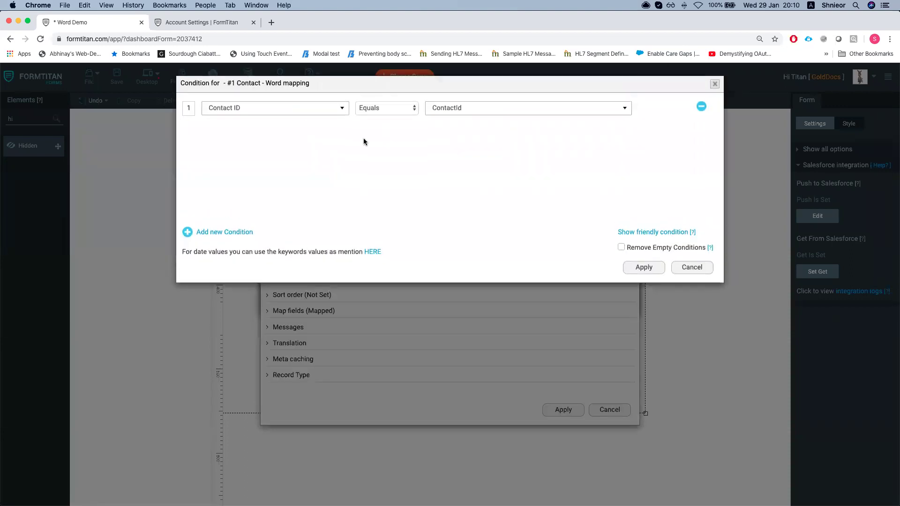
pyautogui.click(644, 267)
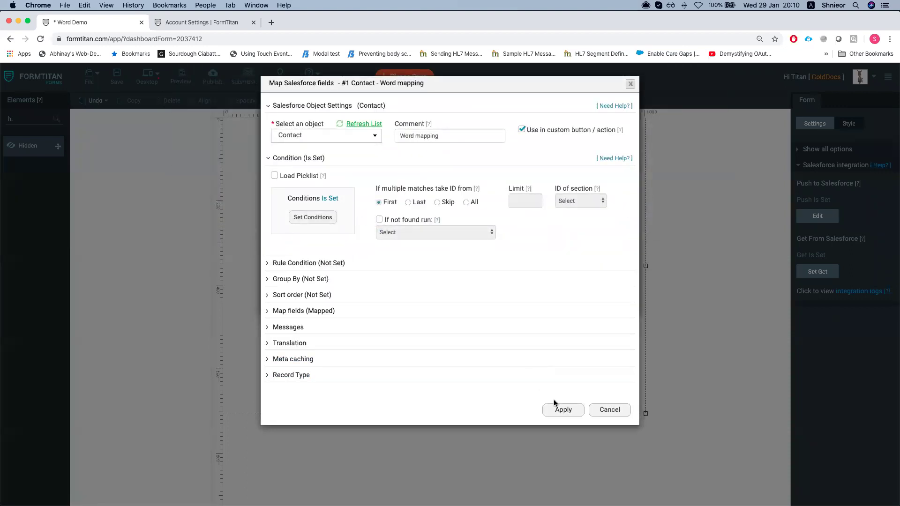
pyautogui.click(552, 411)
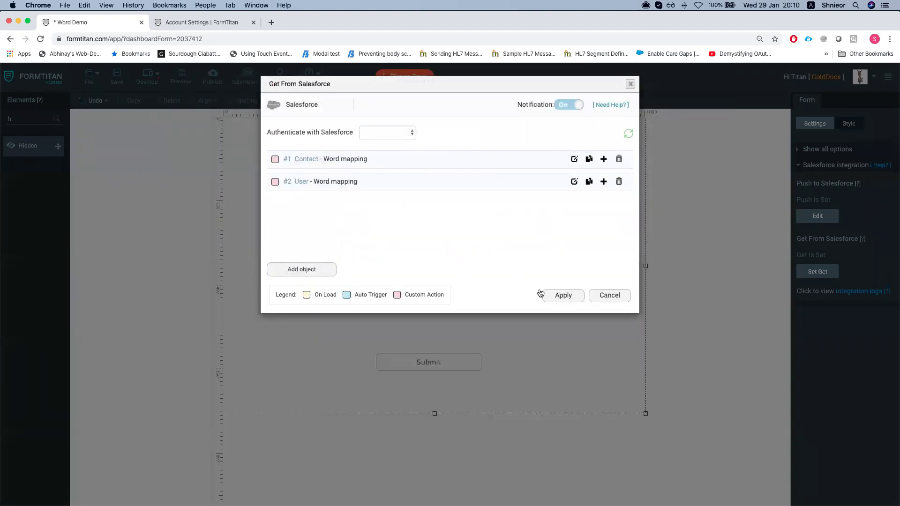
pyautogui.click(559, 293)
# Add an Account push object commented 'update the account' with the Update action
pyautogui.click(829, 217)
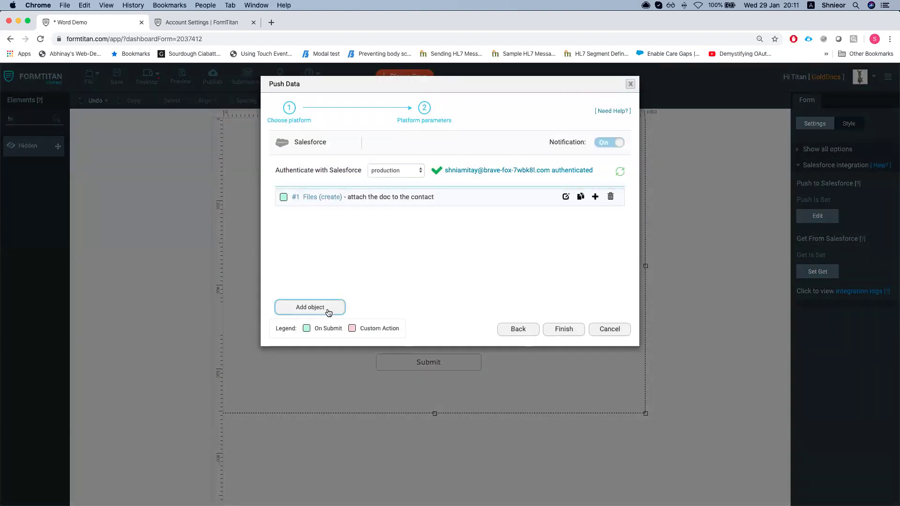
pyautogui.click(328, 310)
pyautogui.click(328, 136)
pyautogui.write('acc')
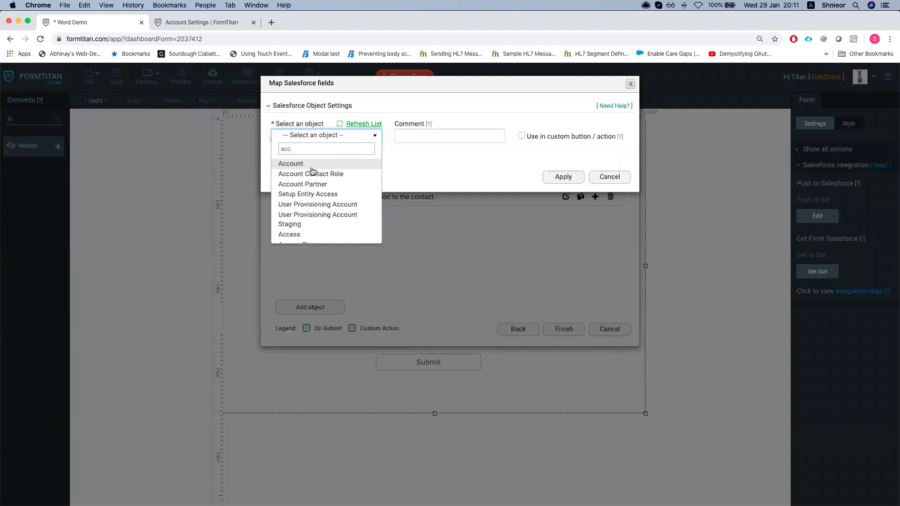
pyautogui.click(312, 169)
pyautogui.click(454, 136)
pyautogui.write('update the account')
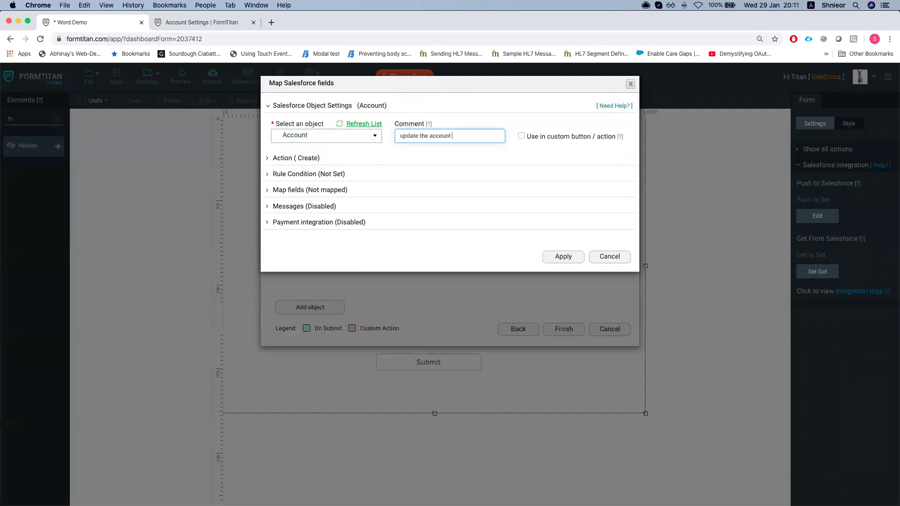
pyautogui.click(300, 158)
pyautogui.click(328, 189)
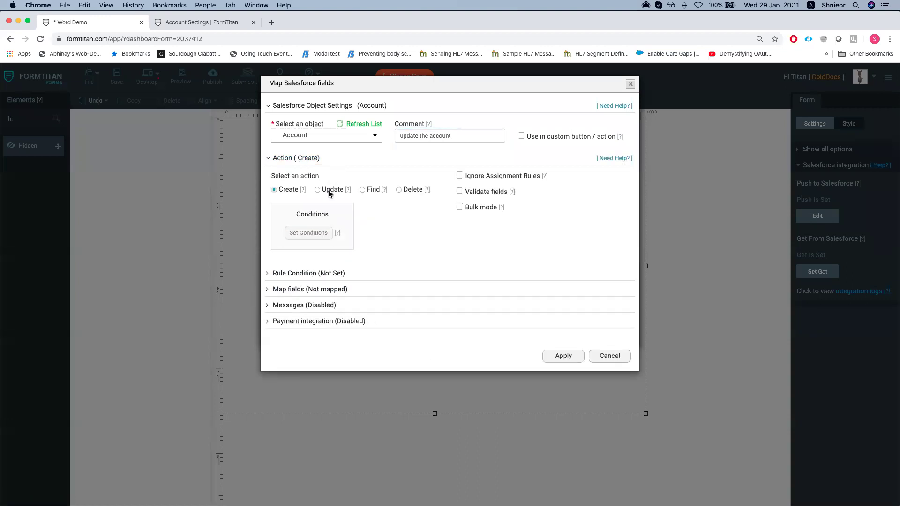
# Set the Account match condition to Account ID Equals the accId form field
pyautogui.click(313, 233)
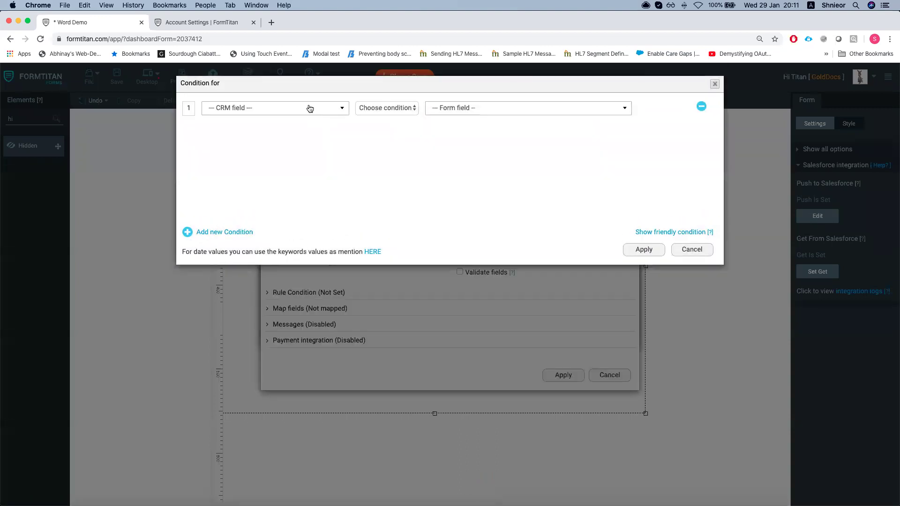
pyautogui.click(308, 108)
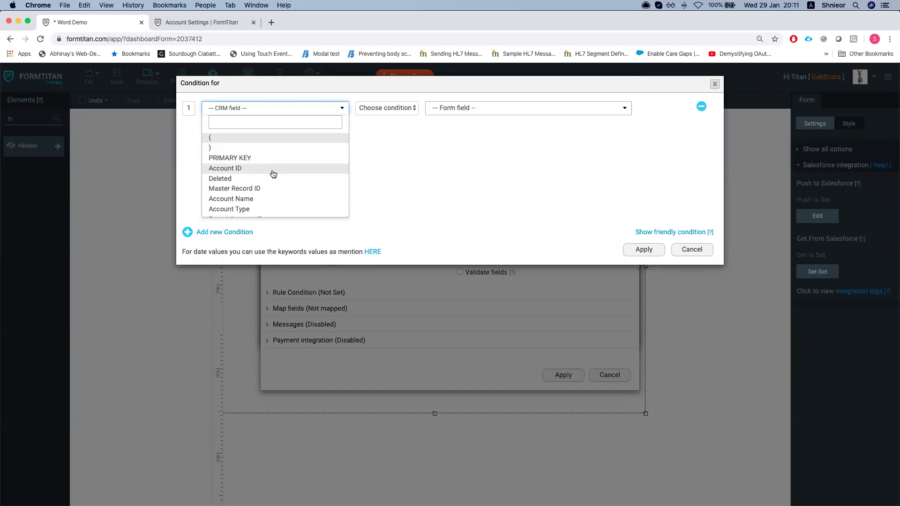
pyautogui.scroll(-1, 271, 183)
pyautogui.scroll(-2, 270, 185)
pyautogui.write('account')
pyautogui.press('BackSpace')
pyautogui.press('BackSpace')
pyautogui.press('BackSpace')
pyautogui.press('BackSpace')
pyautogui.press('BackSpace')
pyautogui.press('BackSpace')
pyautogui.write('ccou')
pyautogui.scroll(1, 230, 181)
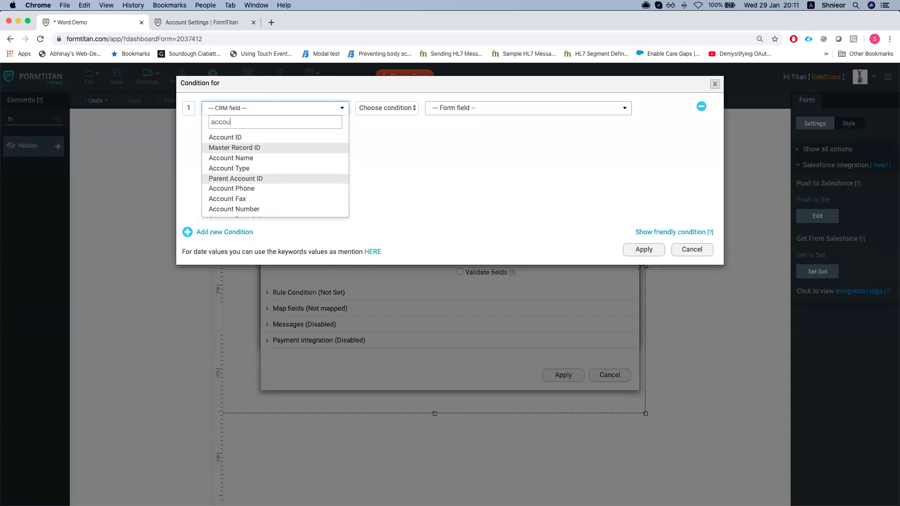
pyautogui.click(230, 140)
pyautogui.click(386, 106)
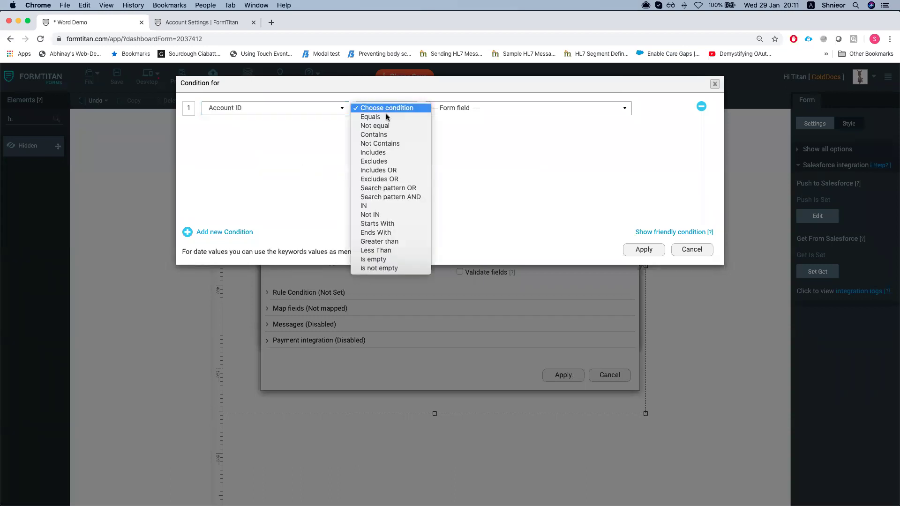
pyautogui.click(382, 116)
pyautogui.click(462, 109)
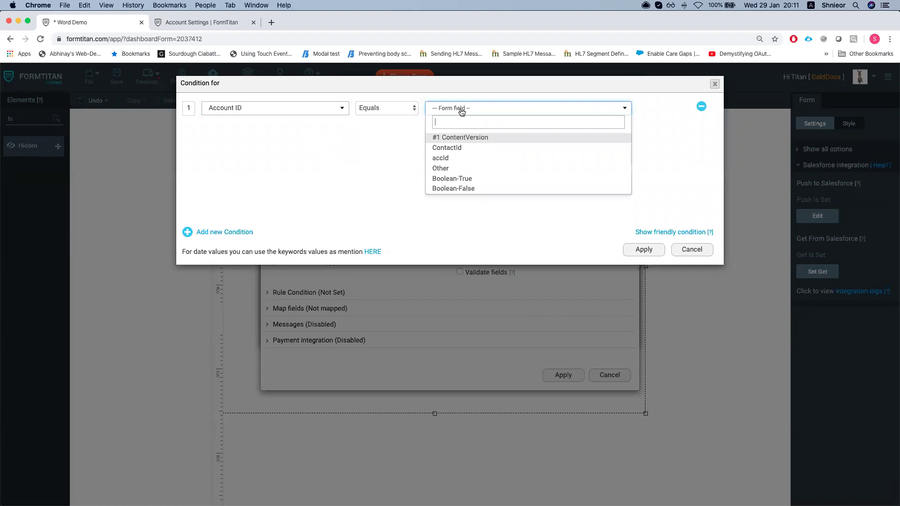
pyautogui.click(458, 158)
pyautogui.click(645, 253)
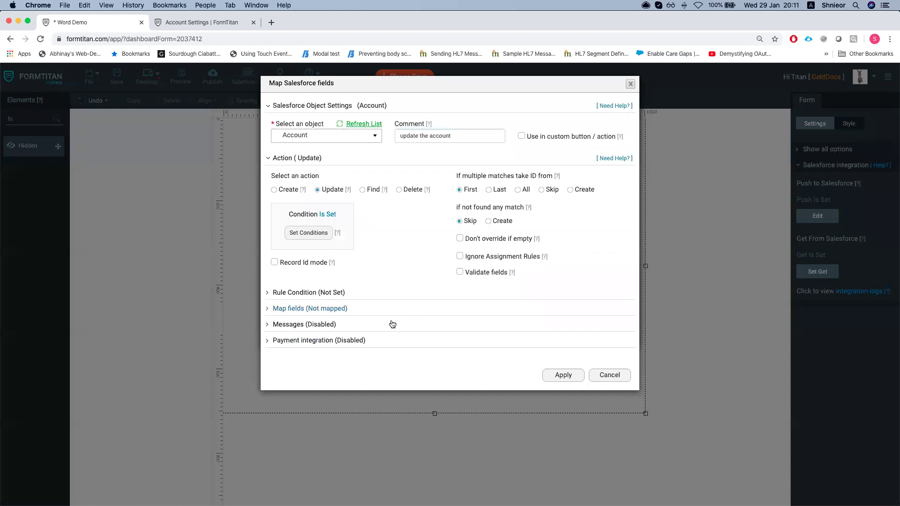
# Map Billing Street to an Other fixed value 'donkey hill' and finish the push setup
pyautogui.click(310, 308)
pyautogui.click(322, 353)
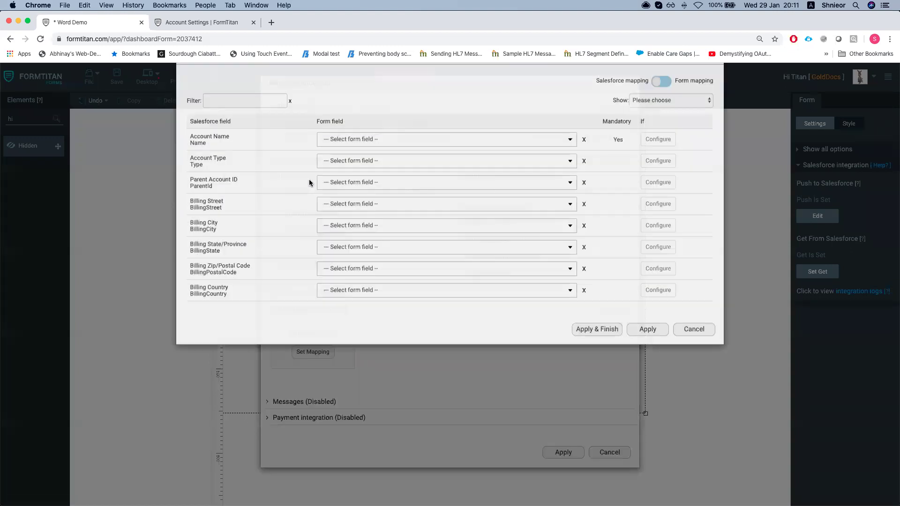
pyautogui.scroll(-6, 268, 222)
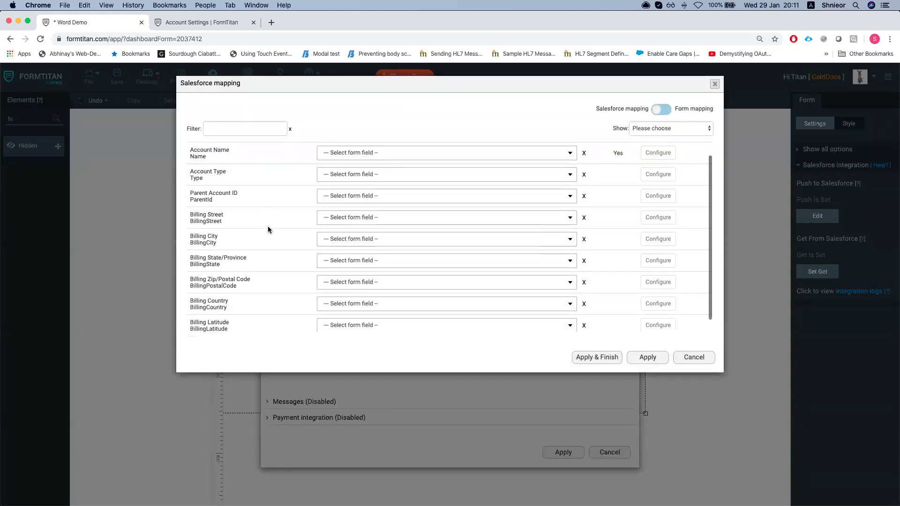
pyautogui.scroll(4, 268, 233)
pyautogui.scroll(1, 268, 233)
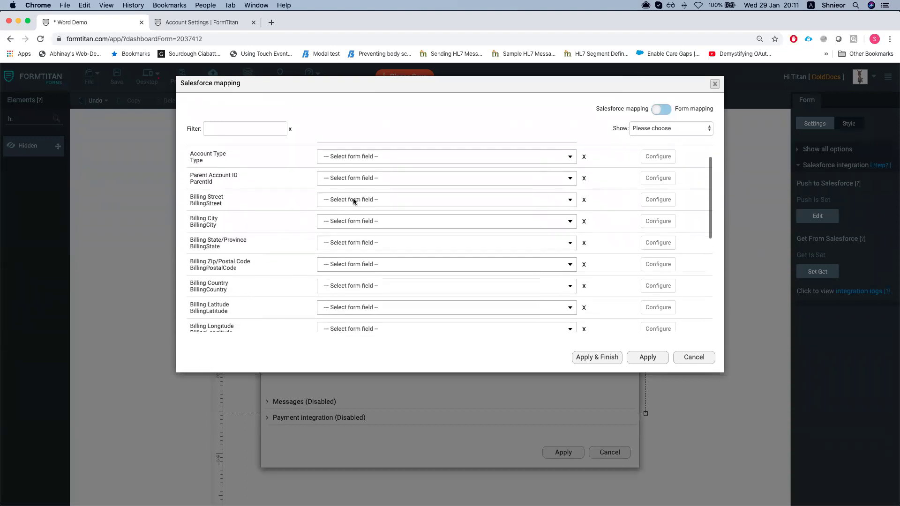
pyautogui.click(350, 200)
pyautogui.write('other')
pyautogui.press('Return')
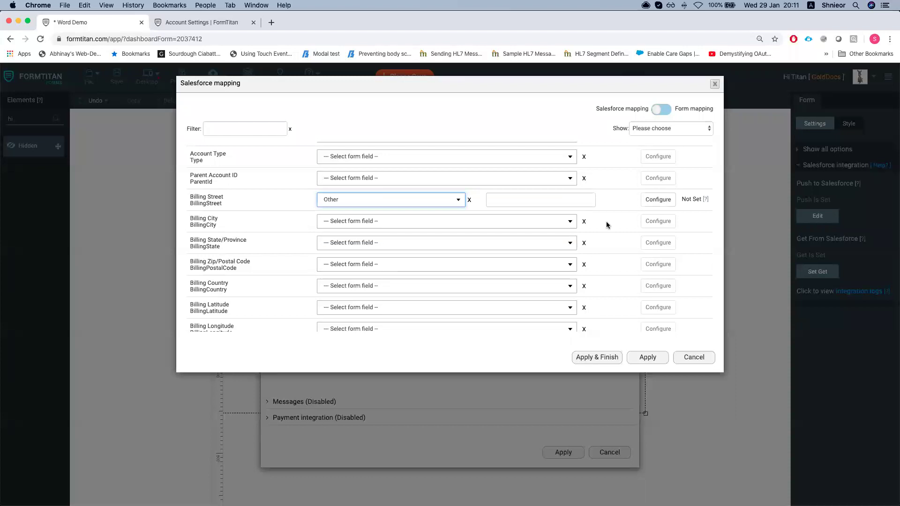
pyautogui.click(558, 201)
pyautogui.write('donkey h')
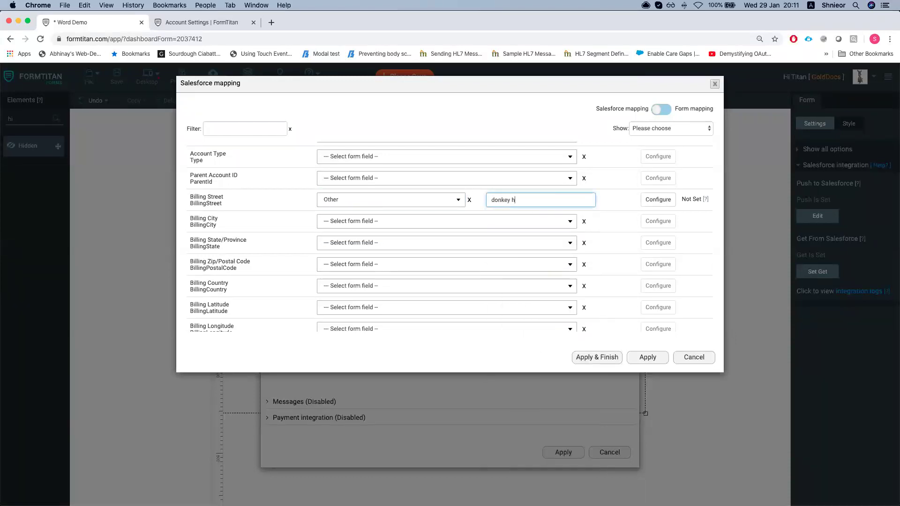
pyautogui.write('ill')
pyautogui.click(596, 358)
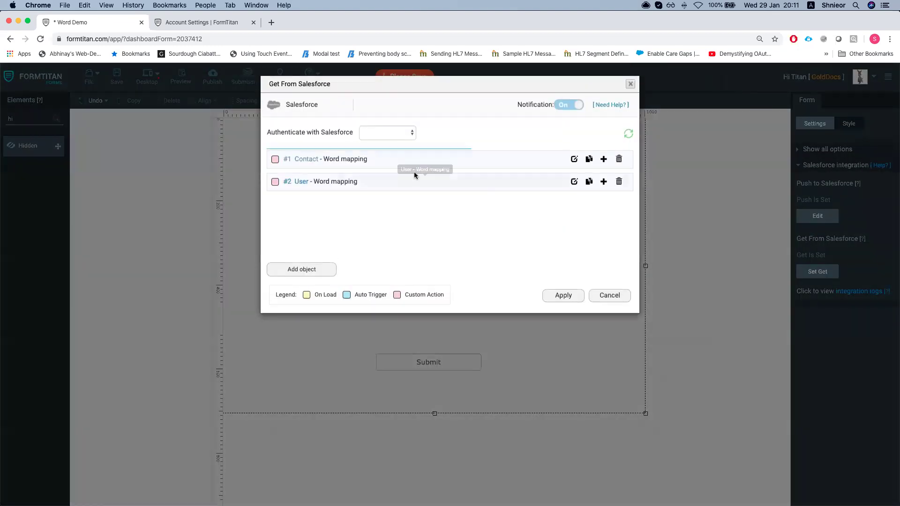
# Apply the Contact mapping and Get From Salesforce settings, then save the Word Demo form
pyautogui.click(573, 160)
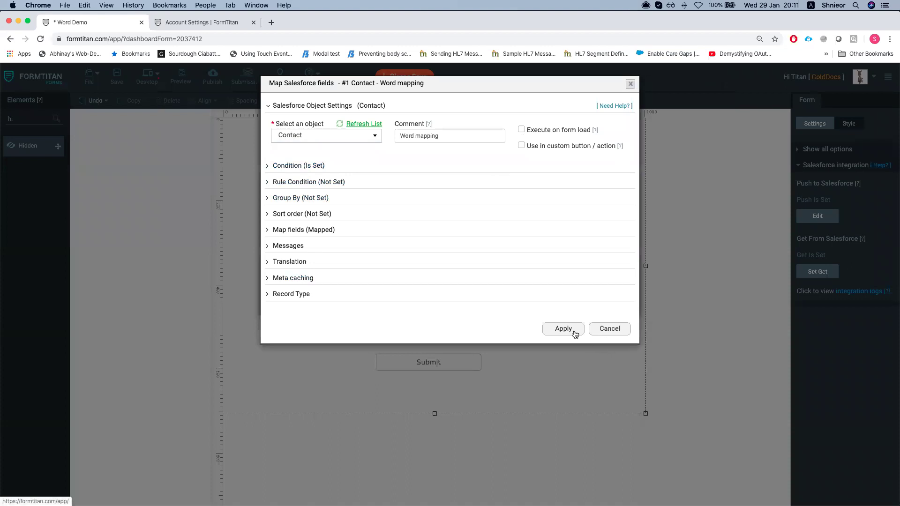
pyautogui.click(560, 335)
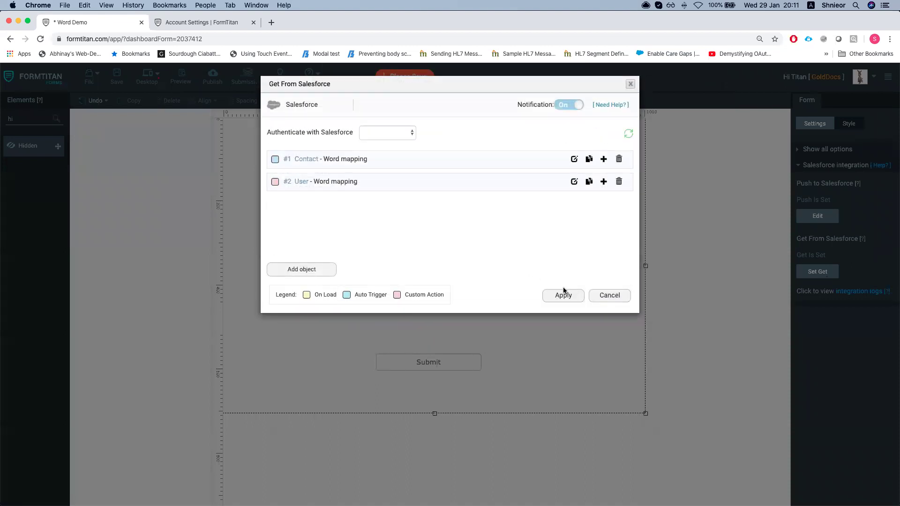
pyautogui.click(568, 296)
pyautogui.click(117, 75)
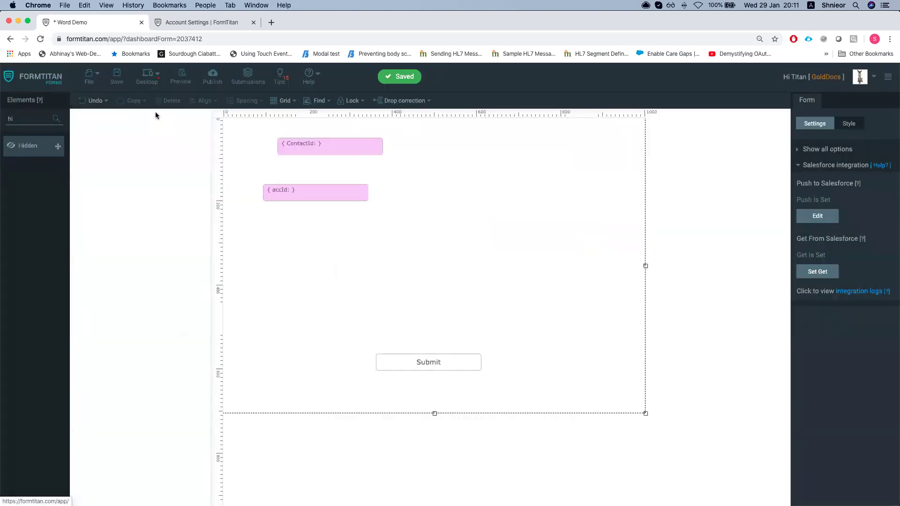
# In the Salesforce contact window, generate the Word Demo document
pyautogui.hotkey('ctrl', 'Up')
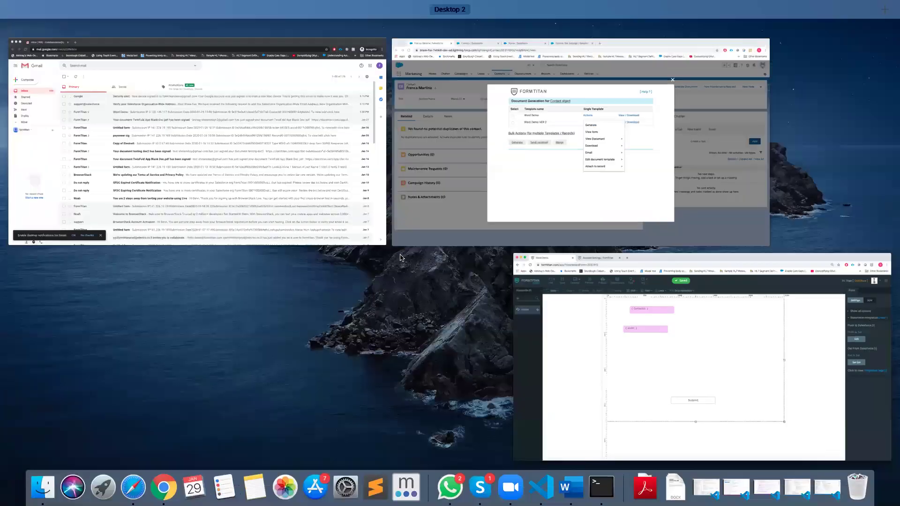
pyautogui.click(422, 197)
pyautogui.click(314, 330)
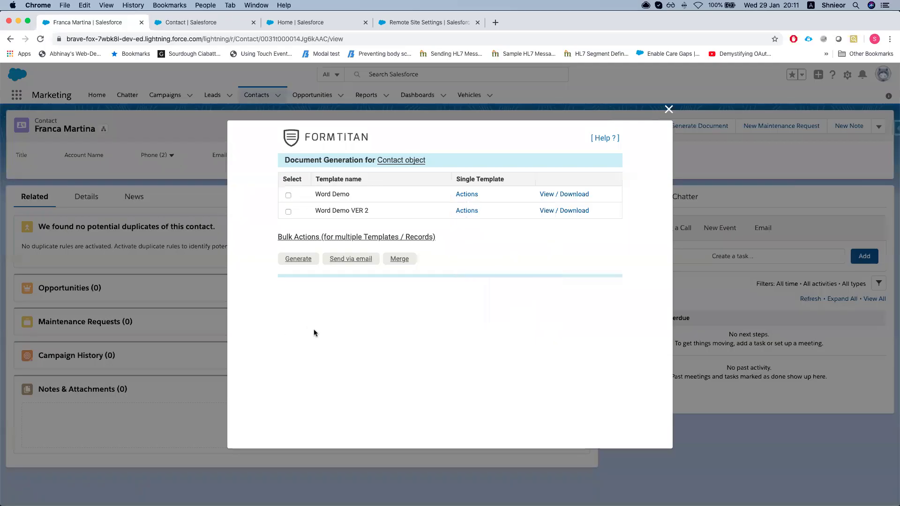
pyautogui.click(468, 195)
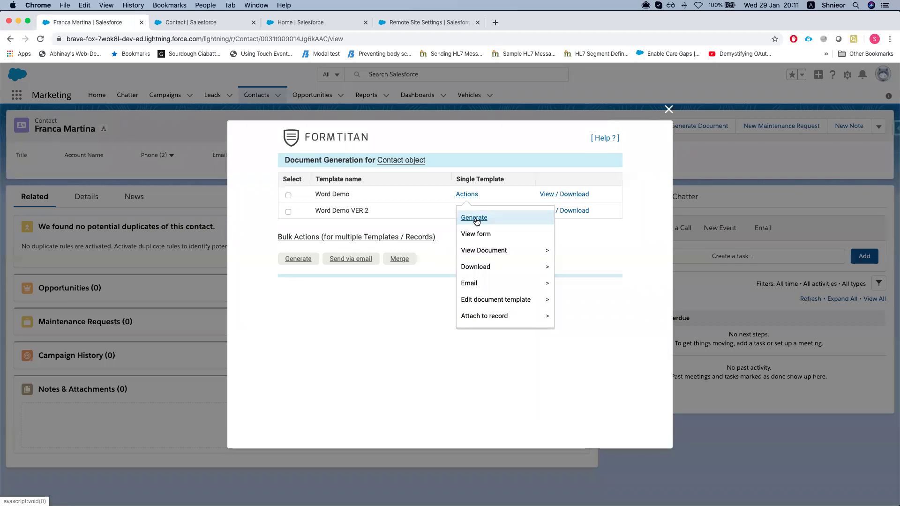
pyautogui.click(478, 217)
# Open the FormTitan push logs and inspect the latest entry's SF Button method, status and user ID
pyautogui.hotkey('ctrl', 'Up')
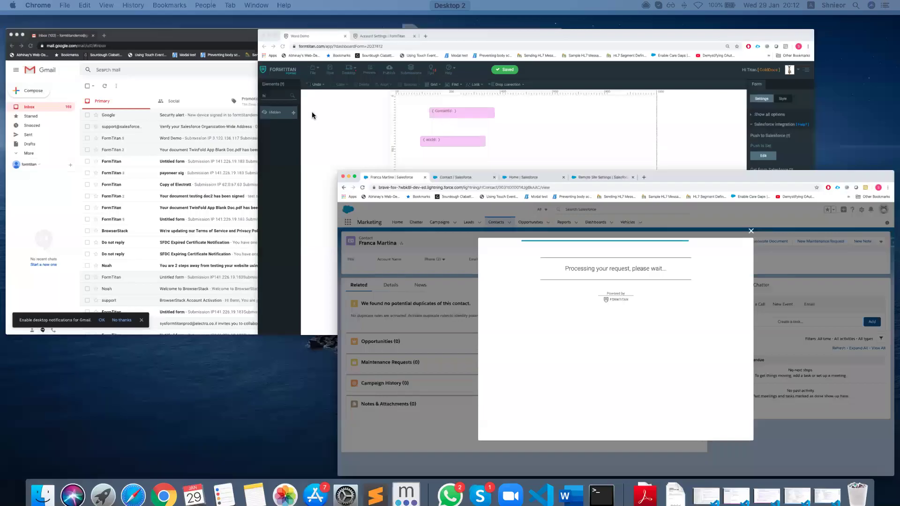
pyautogui.press('Return')
pyautogui.click(826, 289)
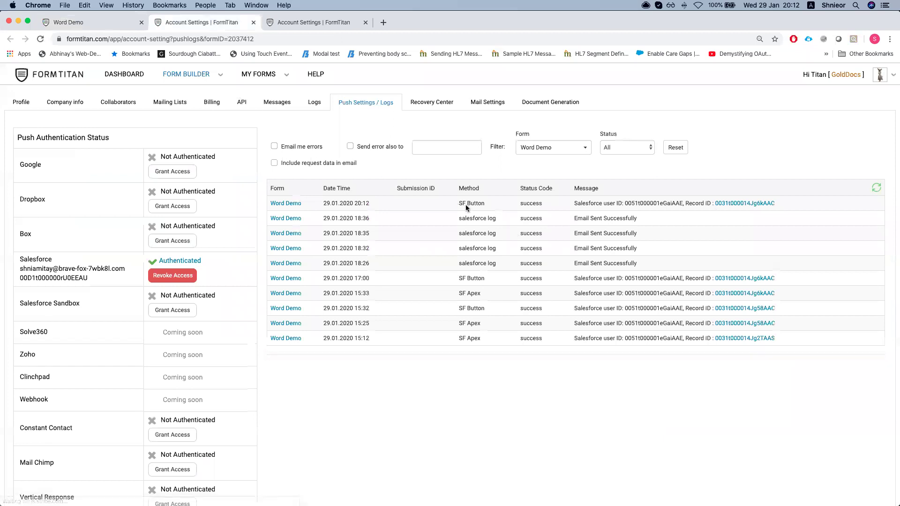
pyautogui.moveTo(443, 205); pyautogui.dragTo(504, 204)
pyautogui.click(460, 205)
pyautogui.doubleClick(525, 203)
pyautogui.moveTo(639, 205); pyautogui.dragTo(655, 205)
pyautogui.doubleClick(656, 205)
pyautogui.click(583, 203)
# Refresh the logs, examine the Account not-found error, and open the attached file's record
pyautogui.click(875, 188)
pyautogui.click(875, 188)
pyautogui.click(876, 189)
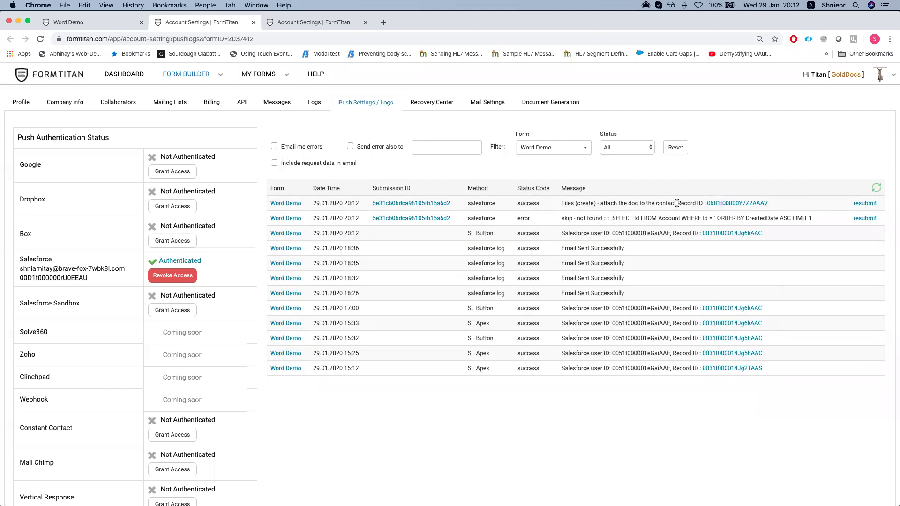
pyautogui.doubleClick(697, 218)
pyautogui.click(702, 218)
pyautogui.moveTo(680, 217); pyautogui.dragTo(719, 219)
pyautogui.click(718, 220)
pyautogui.doubleClick(718, 220)
pyautogui.click(651, 219)
pyautogui.moveTo(561, 218); pyautogui.dragTo(817, 218)
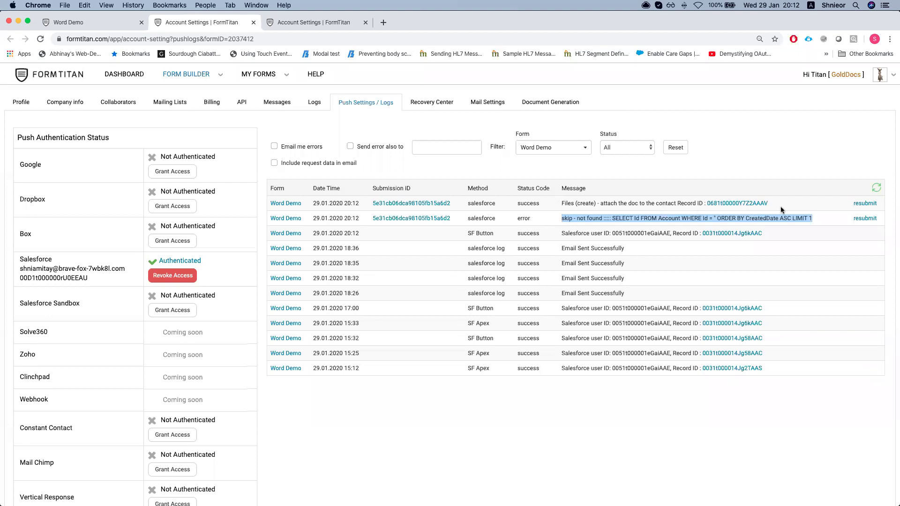
pyautogui.keyDown('super'); pyautogui.click(745, 203); pyautogui.keyUp('super')
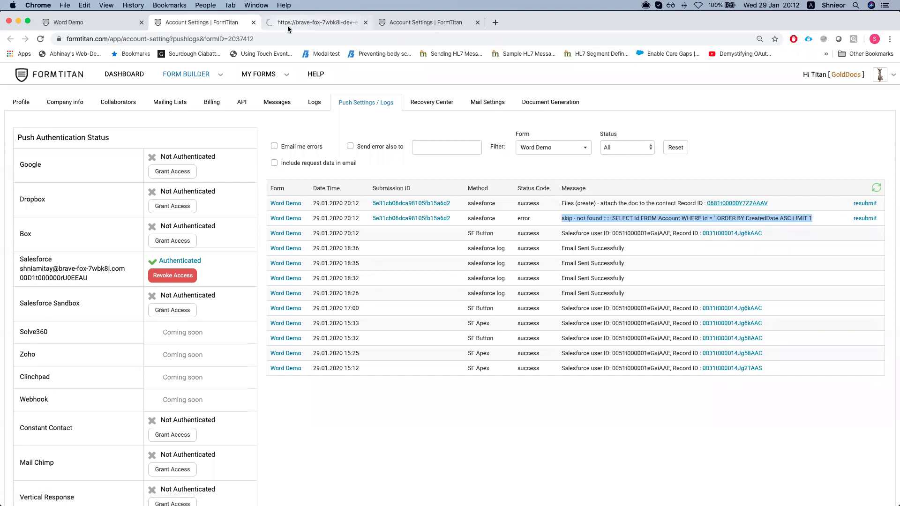
# Open the downloaded wordmapping.docx in Word without updating fields and scroll through the letter
pyautogui.click(288, 24)
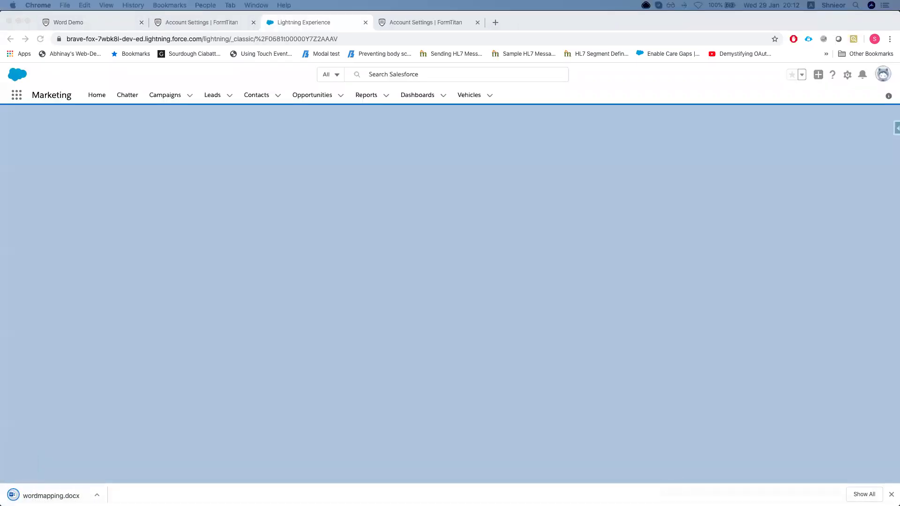
pyautogui.click(39, 492)
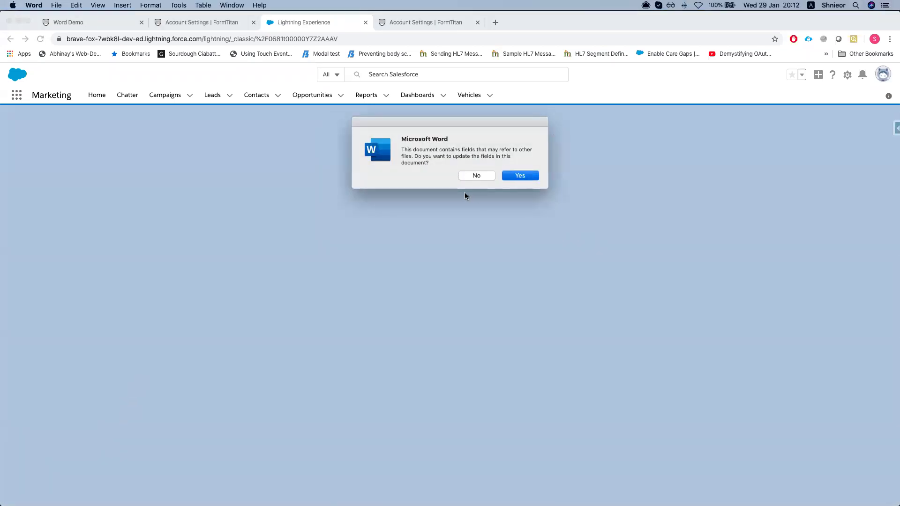
pyautogui.click(476, 175)
pyautogui.scroll(-5, 372, 259)
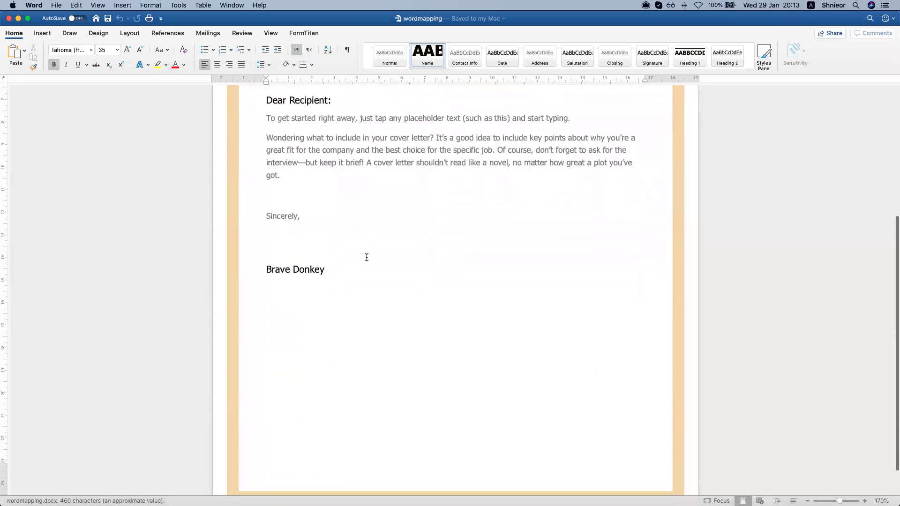
pyautogui.scroll(5, 366, 257)
# Close the document and the empty Salesforce Lightning tab, then show all open windows
pyautogui.click(9, 18)
pyautogui.click(430, 202)
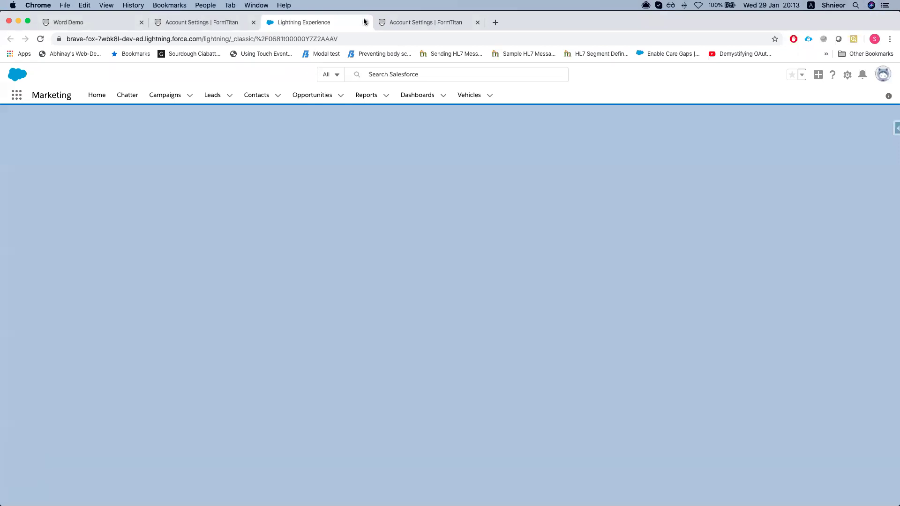
pyautogui.click(365, 22)
pyautogui.hotkey('ctrl', 'Up')
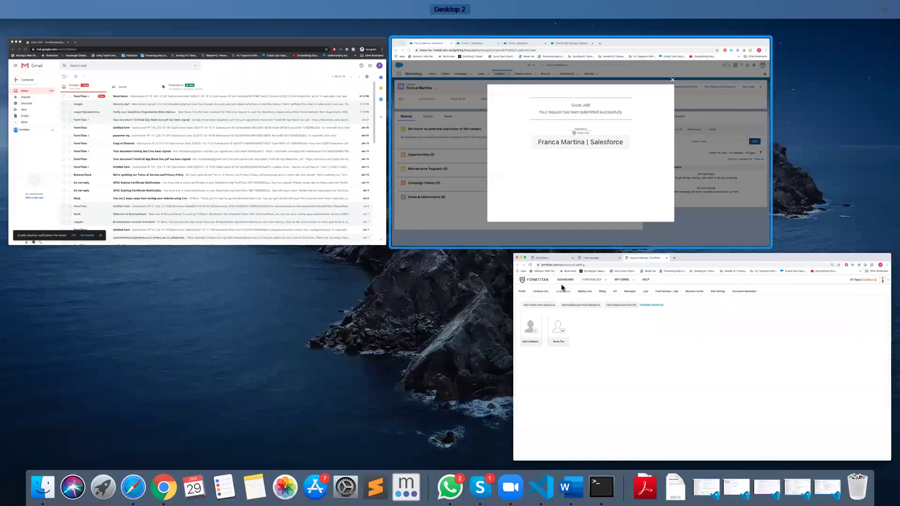
# Review the Word Demo form's Get From Salesforce Contact mapping without changing it
pyautogui.click(554, 316)
pyautogui.click(115, 22)
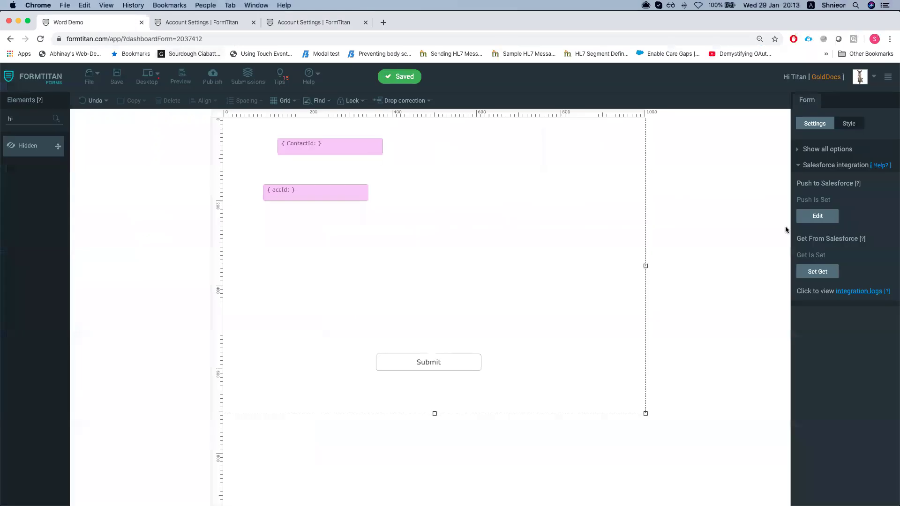
pyautogui.click(818, 272)
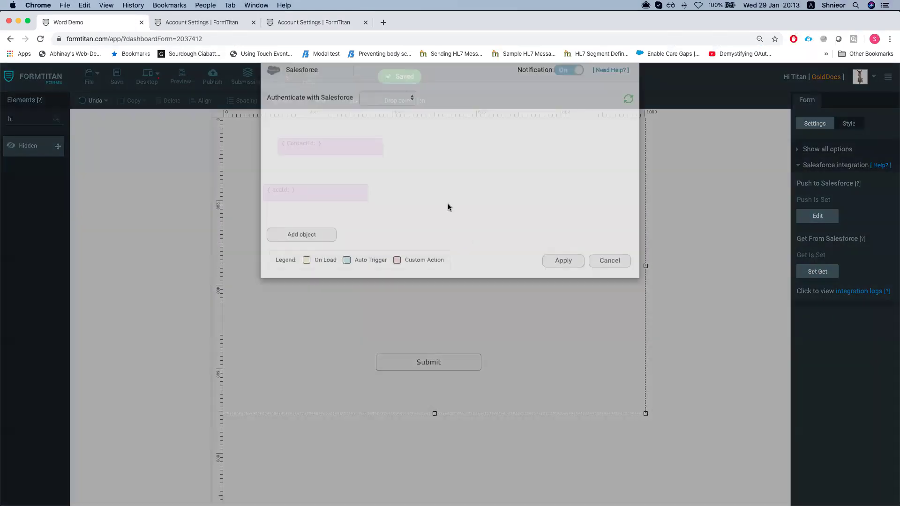
pyautogui.click(576, 162)
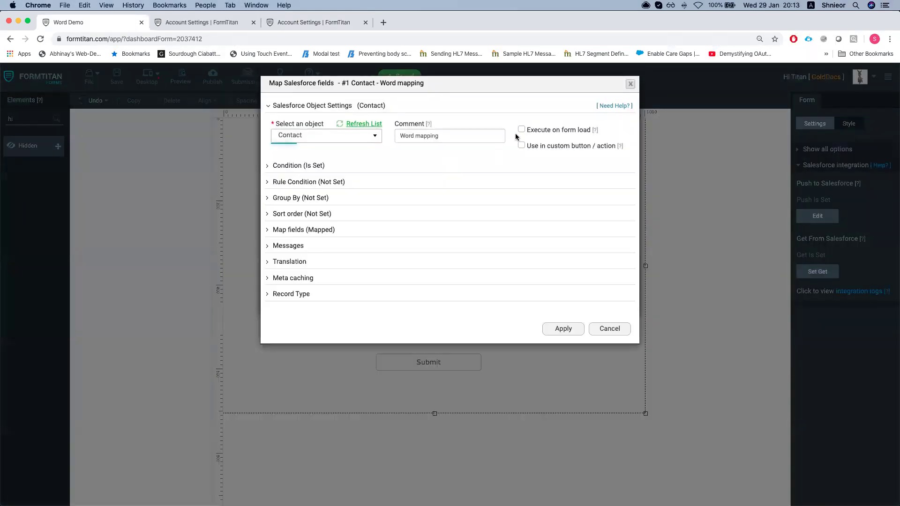
pyautogui.click(611, 329)
pyautogui.click(614, 297)
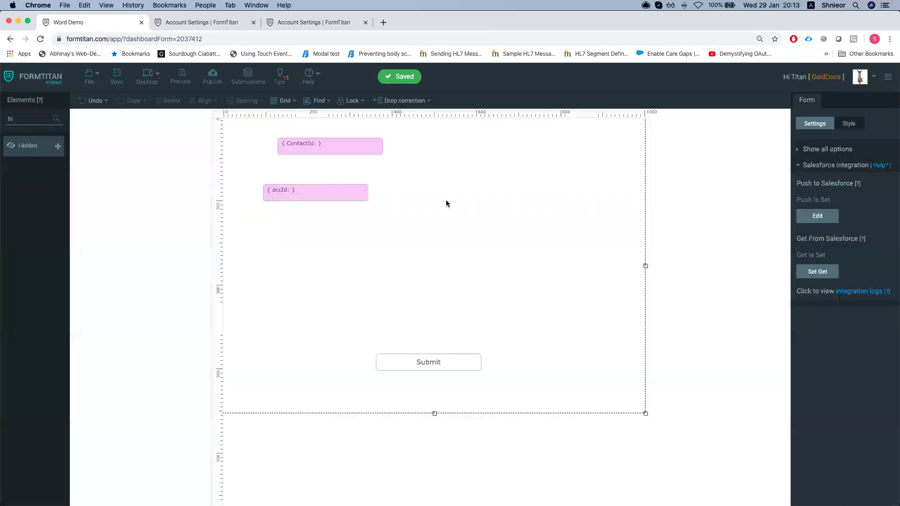
# Delete the #2 Account (update) push step and finish the push settings
pyautogui.click(819, 216)
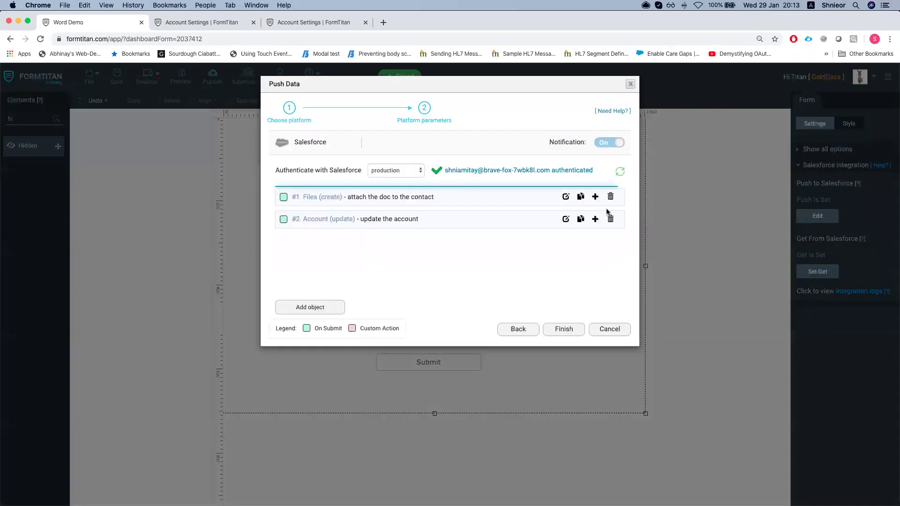
pyautogui.click(610, 212)
pyautogui.click(573, 329)
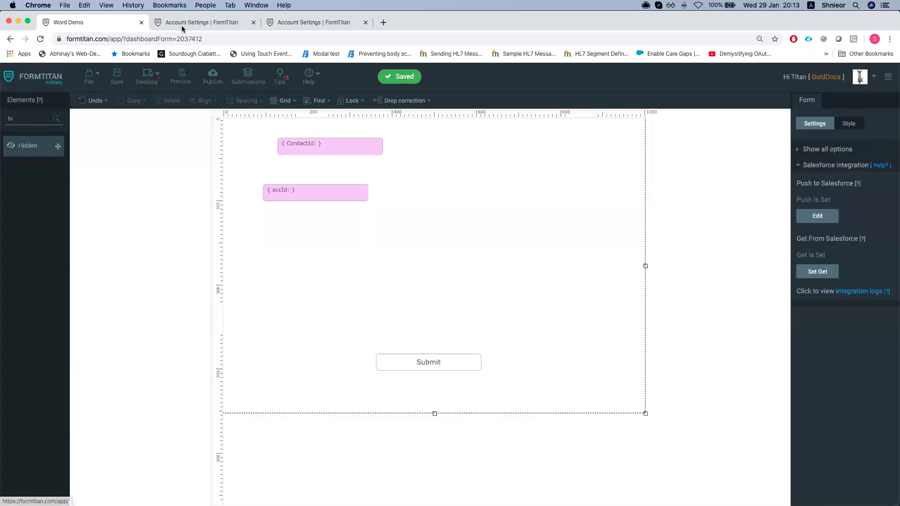
# Glance at the push logs and account settings tabs, then return to the Salesforce contact window
pyautogui.click(233, 24)
pyautogui.click(286, 22)
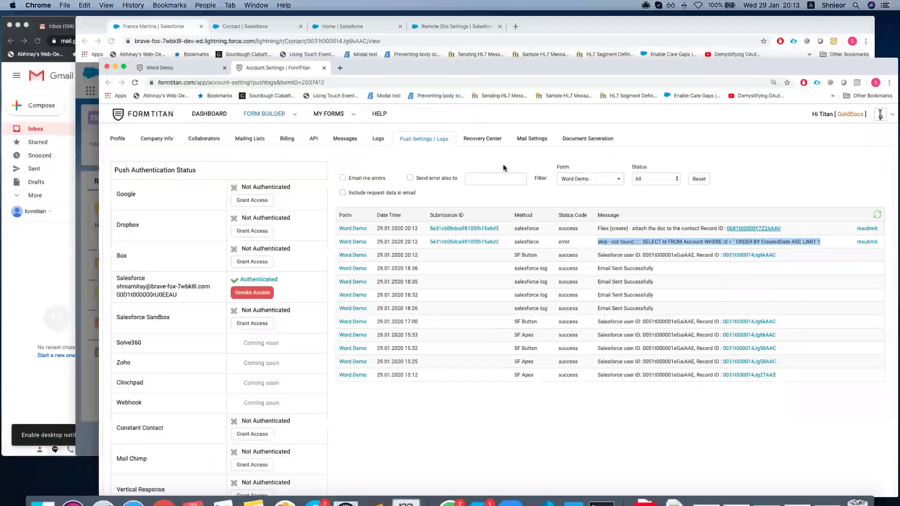
pyautogui.hotkey('ctrl', 'Up')
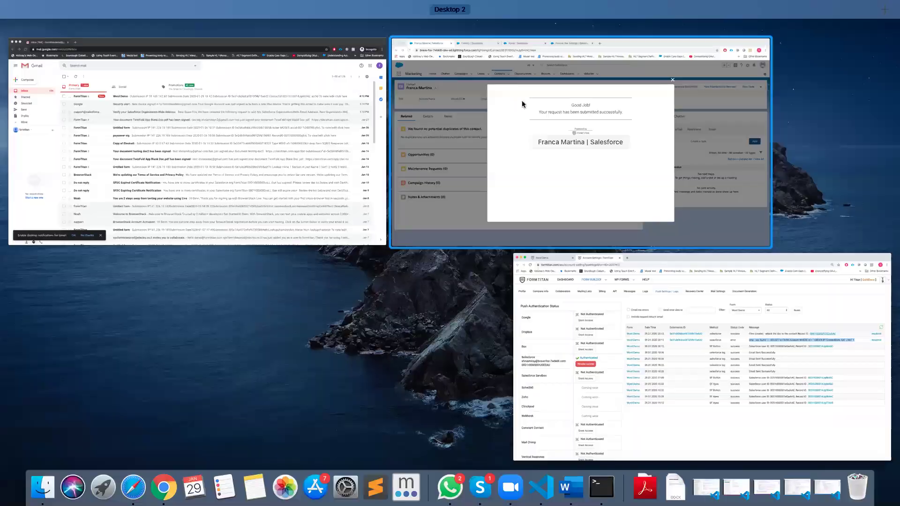
pyautogui.click(524, 102)
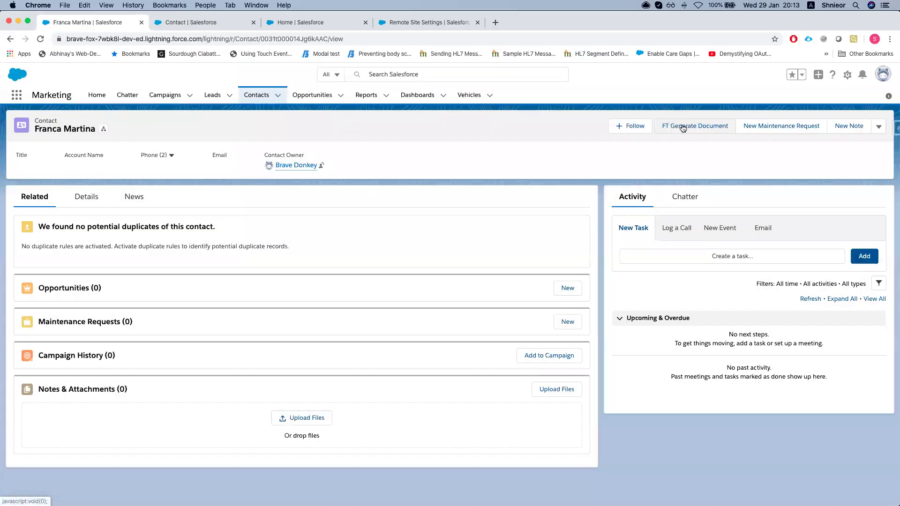
# Open FormTitan document generation and view the Word Demo form in a popup
pyautogui.click(686, 125)
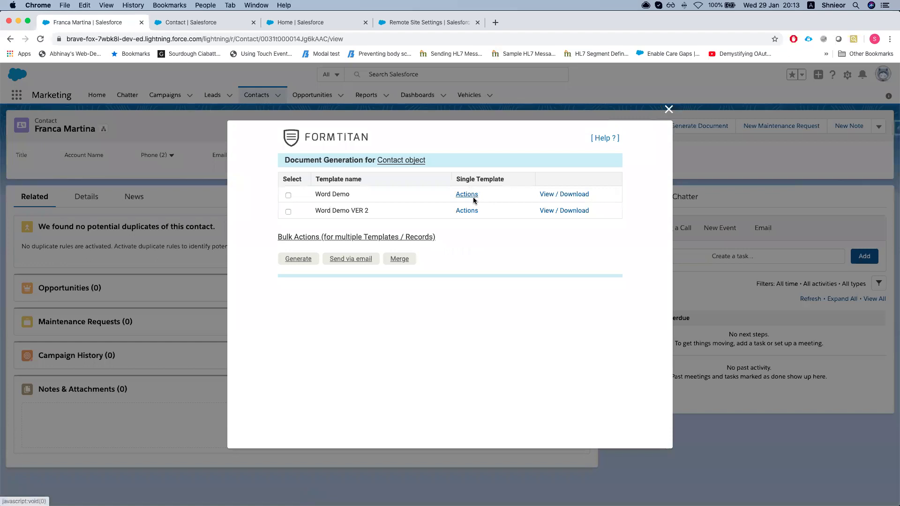
pyautogui.click(479, 195)
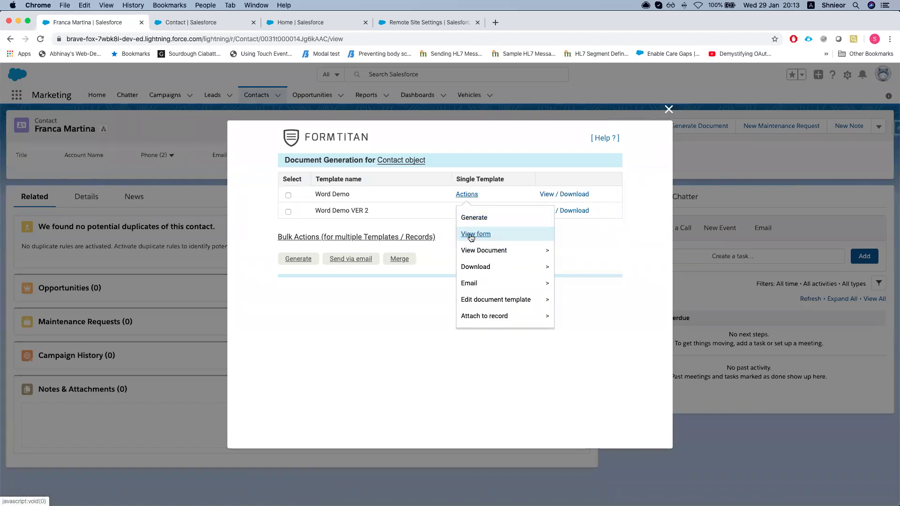
pyautogui.click(472, 234)
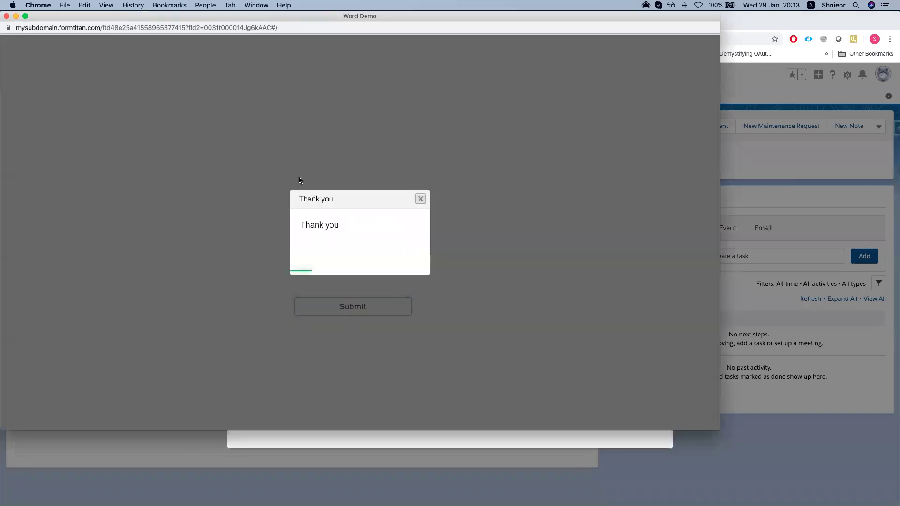
pyautogui.click(6, 16)
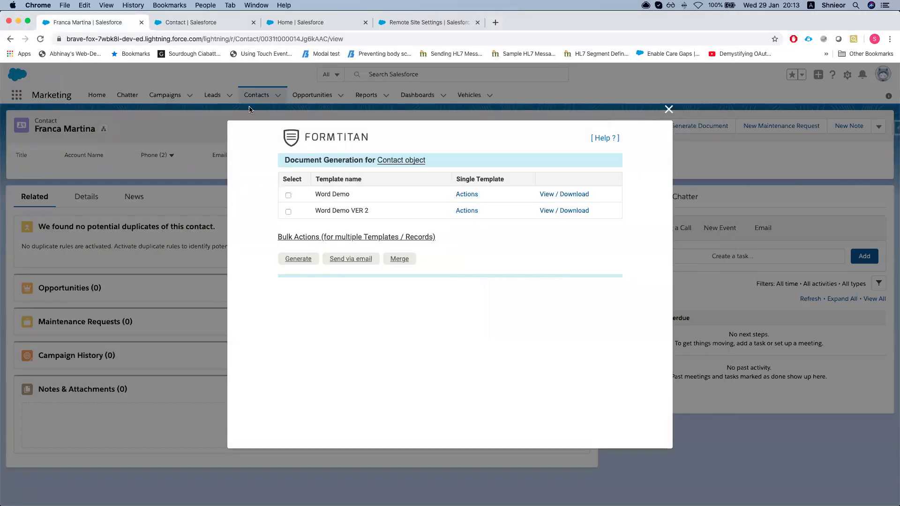
# Preview the generated Word Demo document as Word, then close the preview
pyautogui.click(471, 196)
pyautogui.moveTo(506, 256)
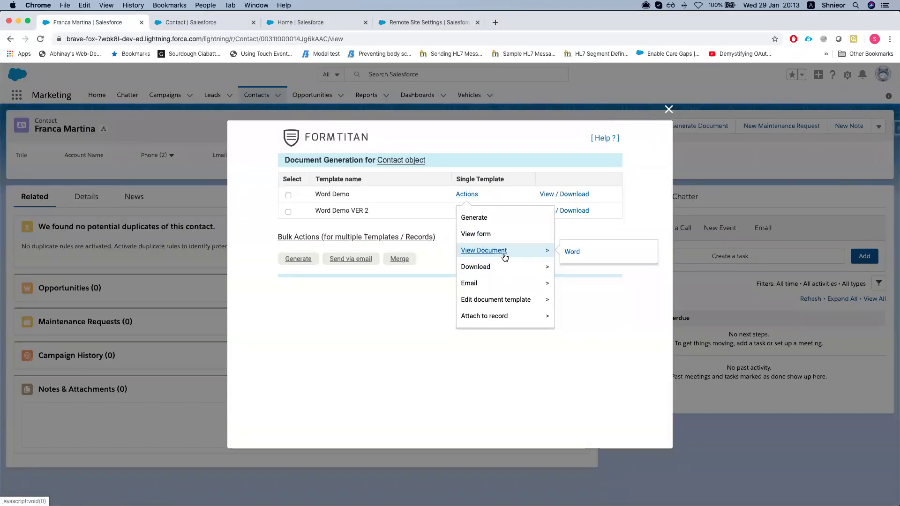
pyautogui.click(573, 255)
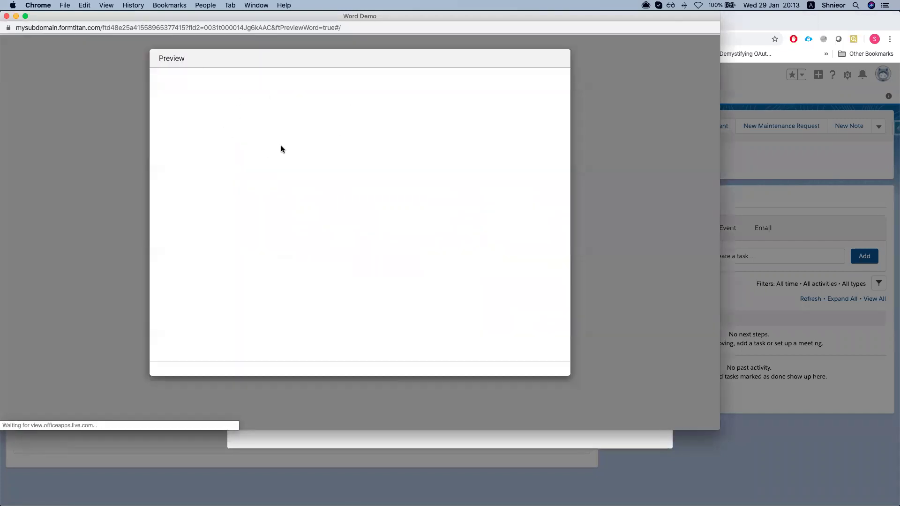
pyautogui.click(7, 16)
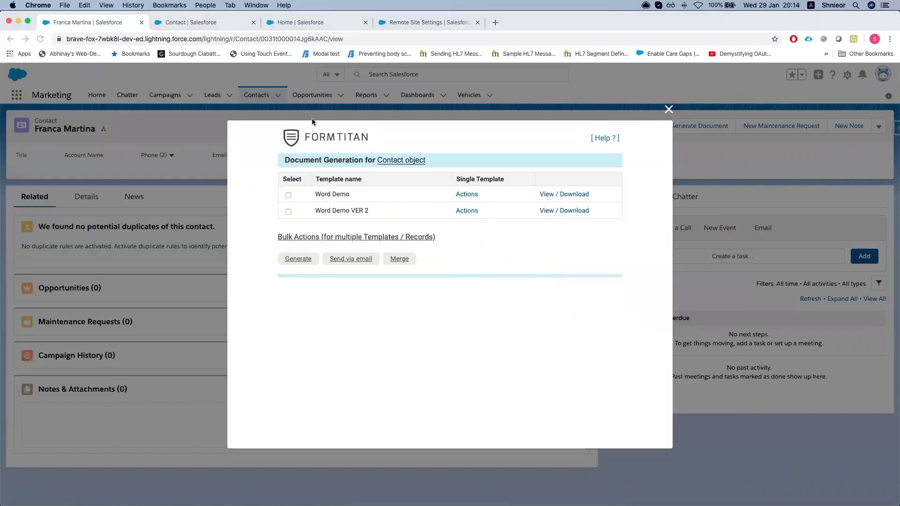
# Reopen the Word Demo template actions to reach Email > Send via email
pyautogui.click(468, 196)
pyautogui.moveTo(488, 266)
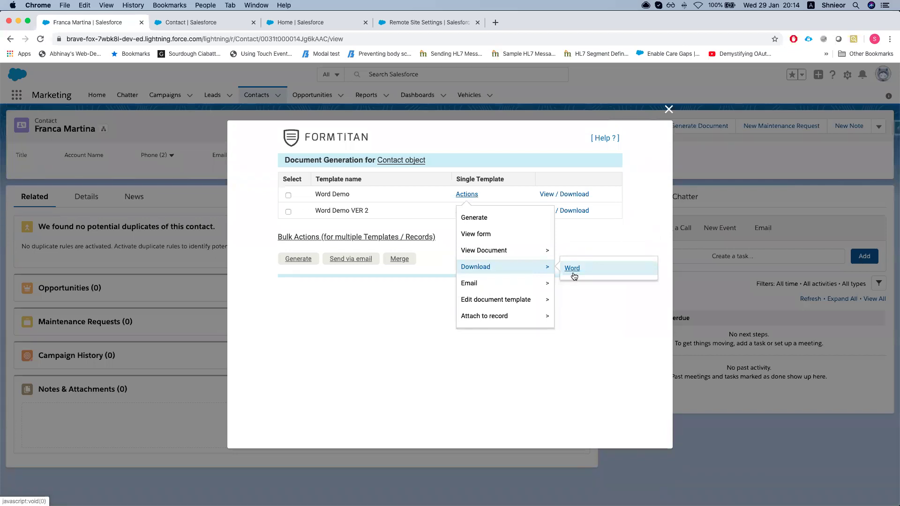
pyautogui.moveTo(508, 289)
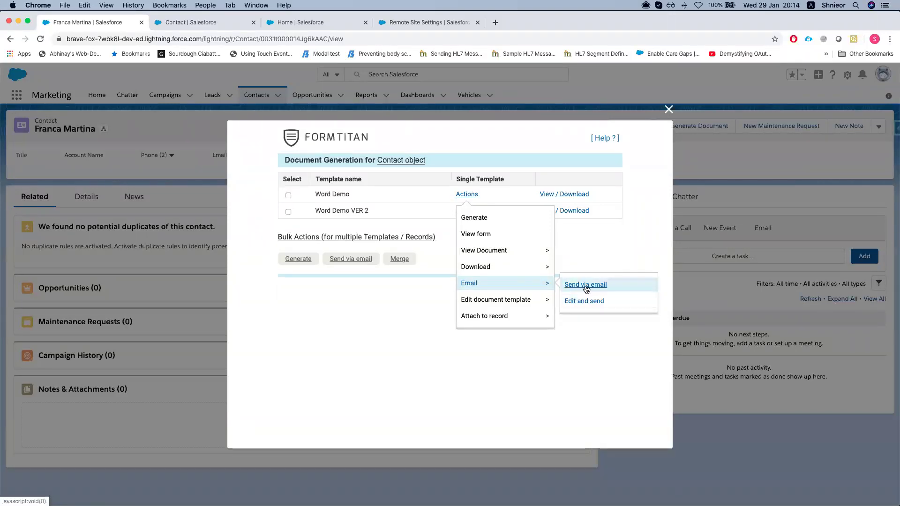
pyautogui.click(585, 285)
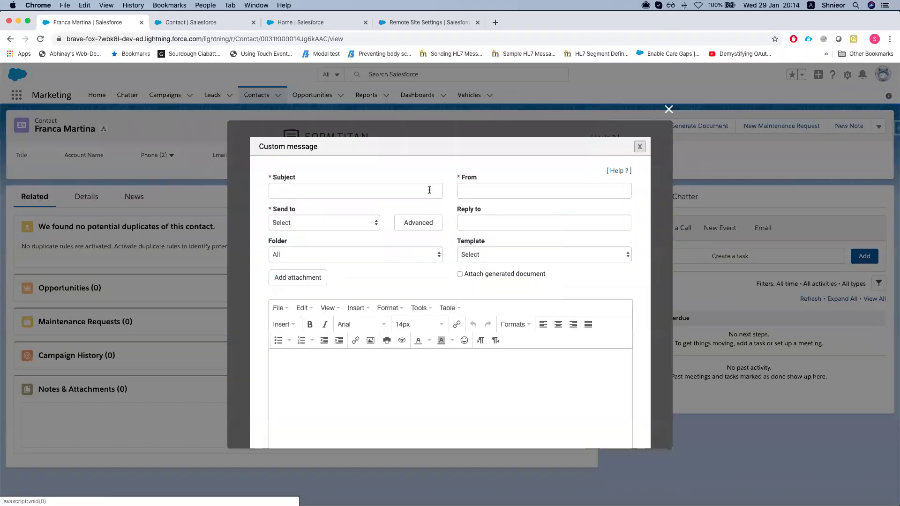
pyautogui.scroll(-2, 475, 239)
pyautogui.scroll(2, 457, 246)
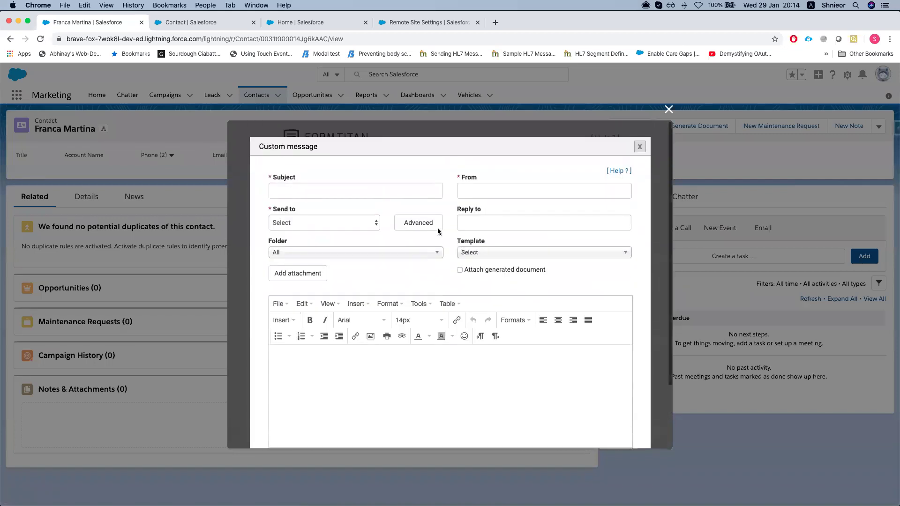
pyautogui.click(360, 172)
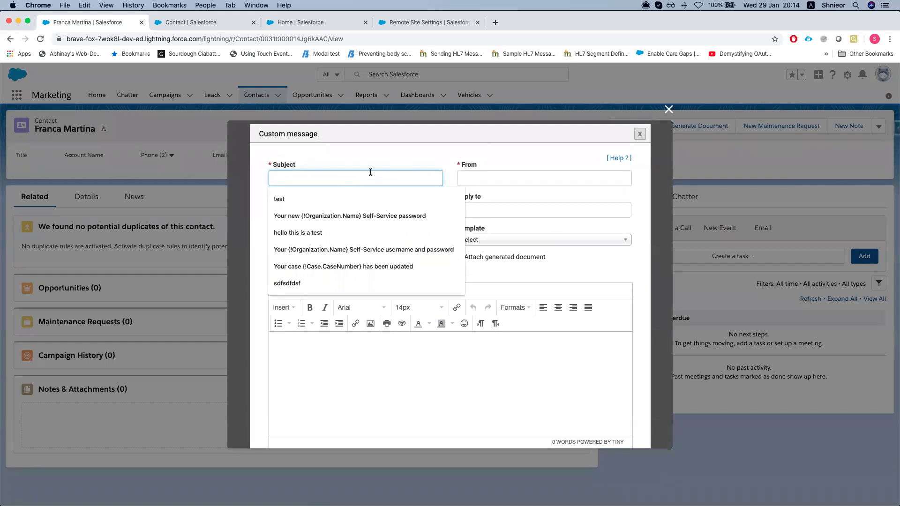
pyautogui.click(460, 159)
pyautogui.scroll(-1, 493, 169)
pyautogui.click(488, 154)
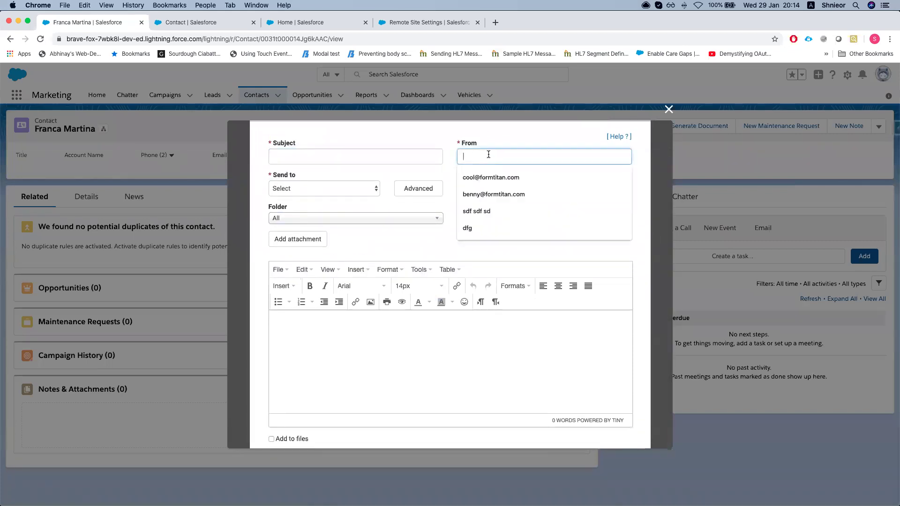
pyautogui.click(421, 189)
pyautogui.click(337, 189)
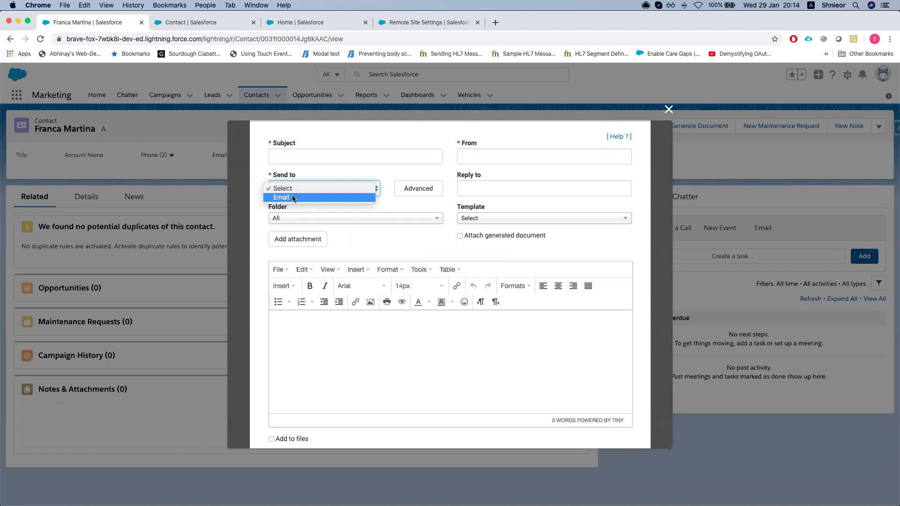
pyautogui.click(404, 197)
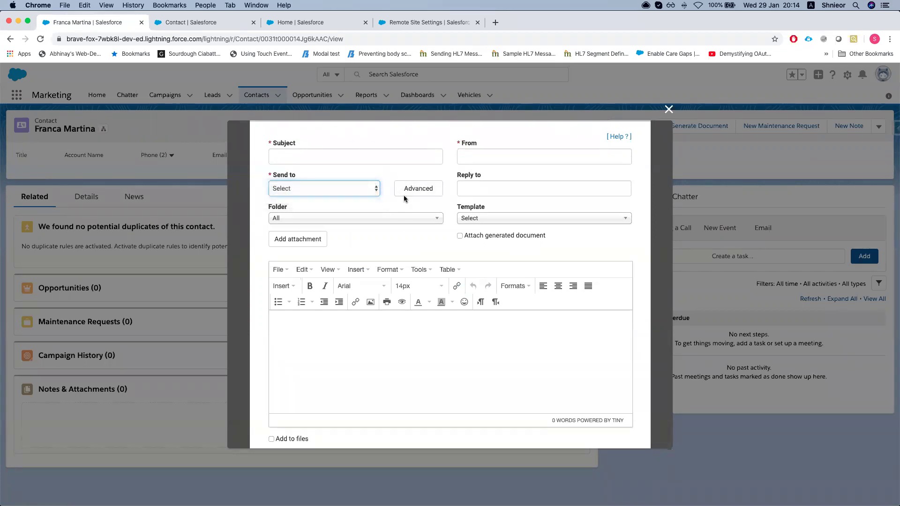
pyautogui.click(405, 196)
pyautogui.click(389, 185)
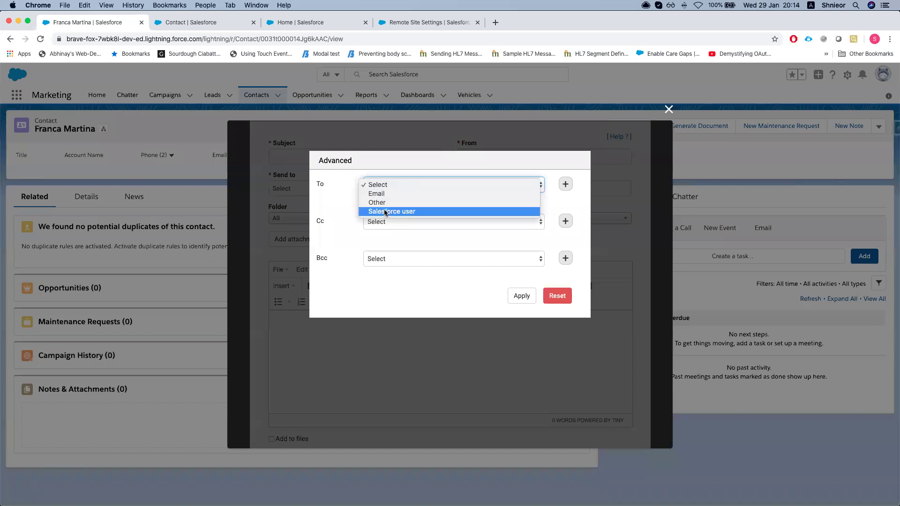
pyautogui.click(328, 219)
pyautogui.click(402, 186)
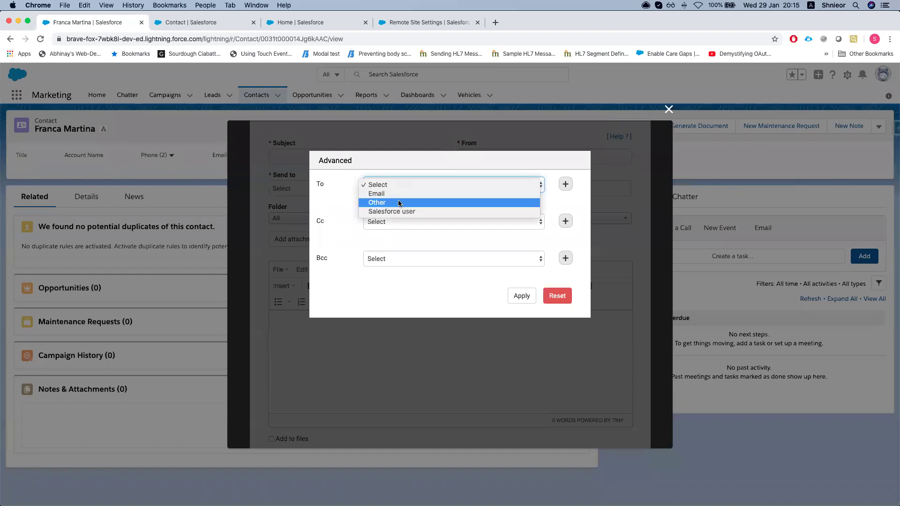
pyautogui.click(394, 202)
pyautogui.click(567, 321)
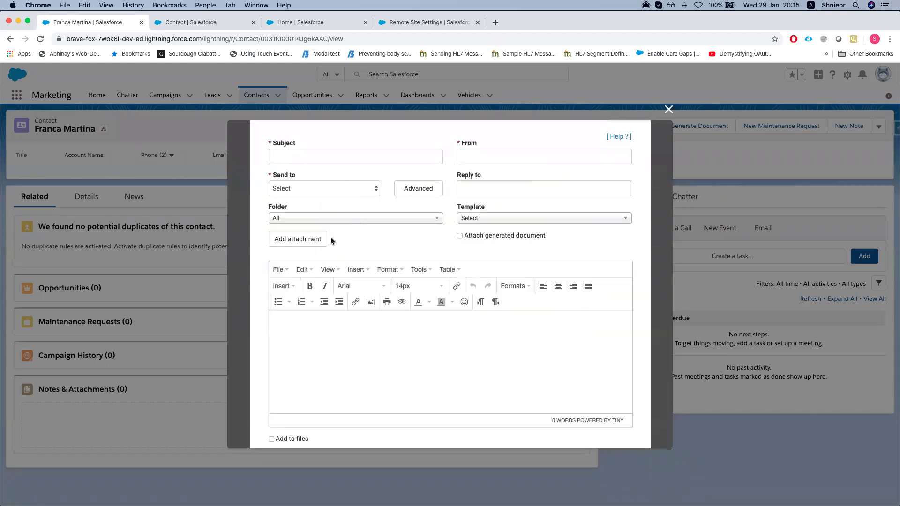
pyautogui.scroll(1, 362, 246)
# Load the 'Support: Self-Service Reset Password' template and delete the blank line under the greeting
pyautogui.click(489, 238)
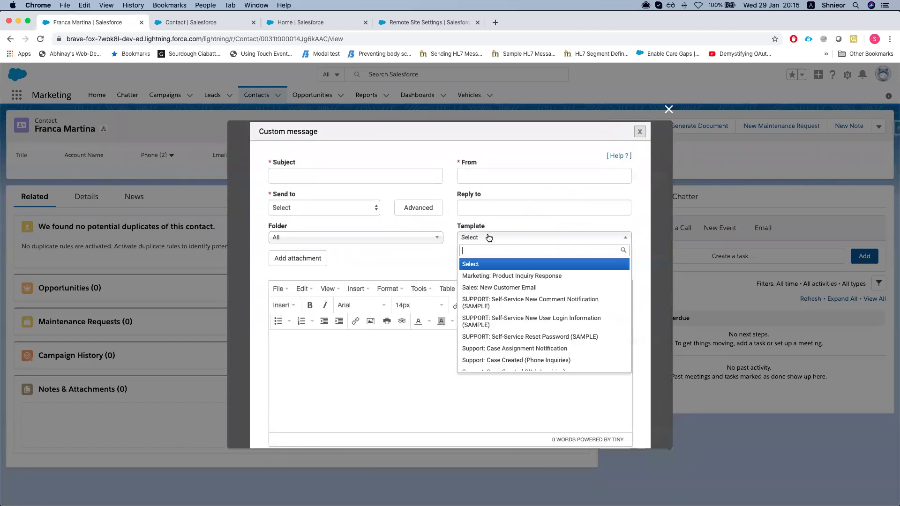
pyautogui.scroll(-4, 486, 288)
pyautogui.scroll(-3, 491, 382)
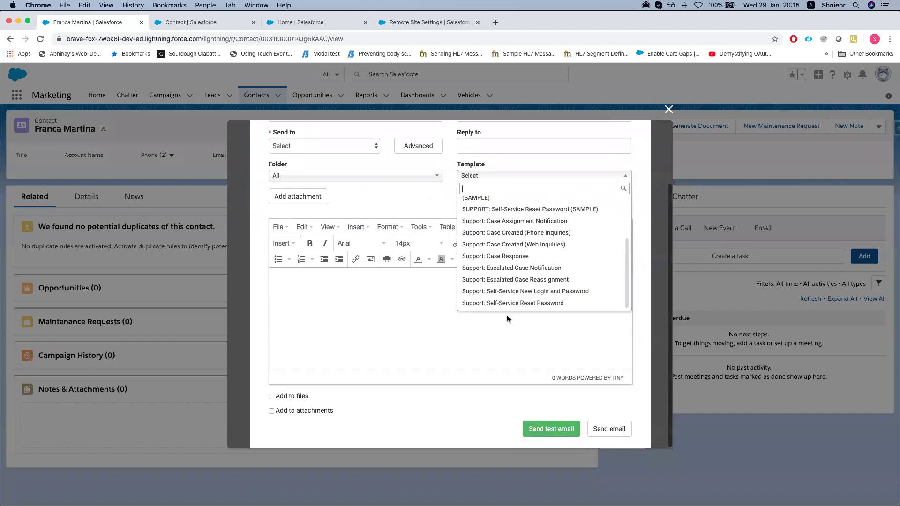
pyautogui.click(499, 303)
pyautogui.scroll(4, 450, 253)
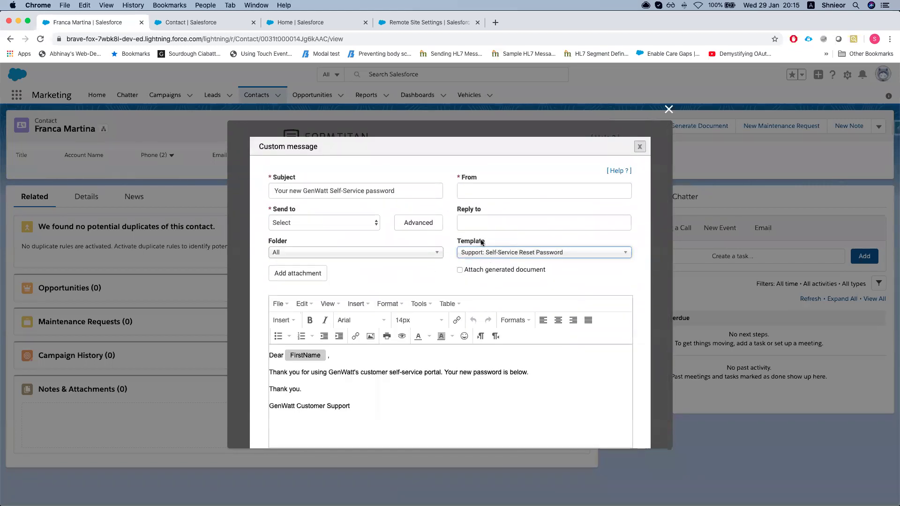
pyautogui.scroll(-2, 485, 261)
pyautogui.moveTo(398, 365); pyautogui.dragTo(269, 328)
pyautogui.click(307, 327)
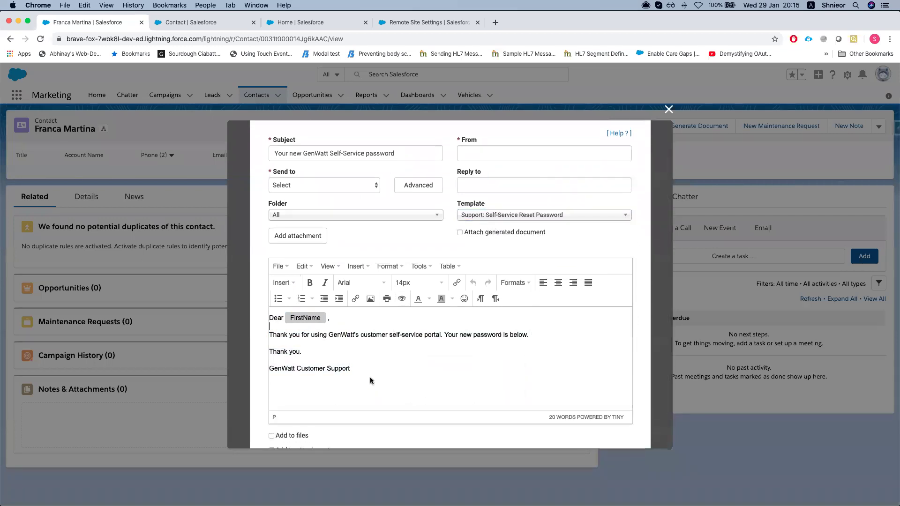
pyautogui.press('BackSpace')
pyautogui.scroll(2, 334, 302)
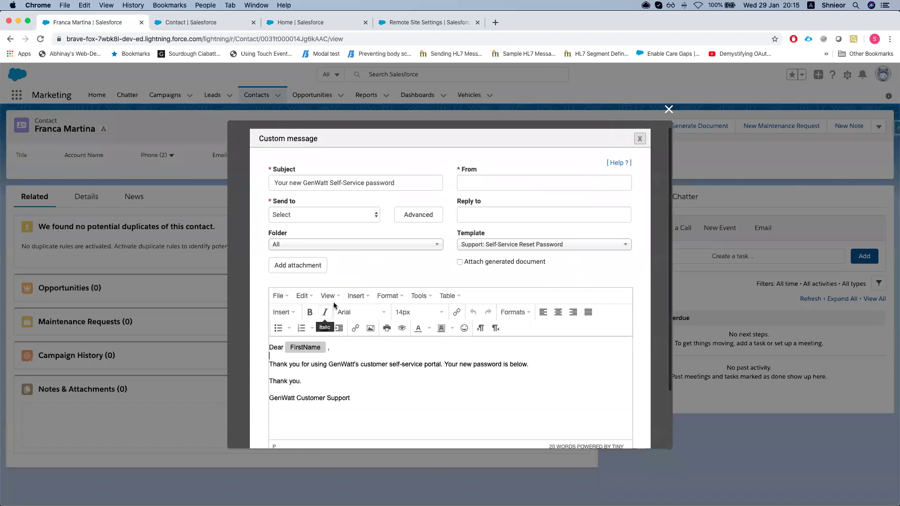
# Keep the All folder, attach the generated document, and add two empty lines above 'Dear'
pyautogui.click(383, 254)
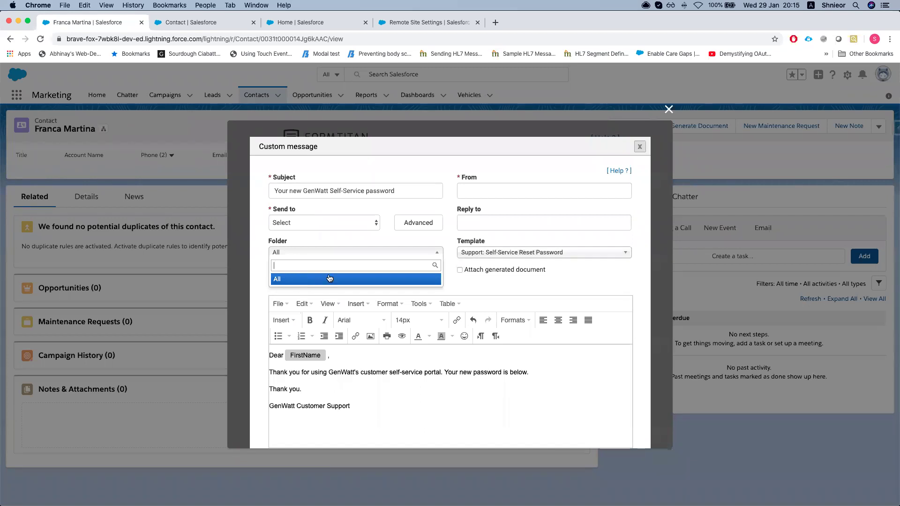
pyautogui.click(480, 277)
pyautogui.scroll(-4, 347, 347)
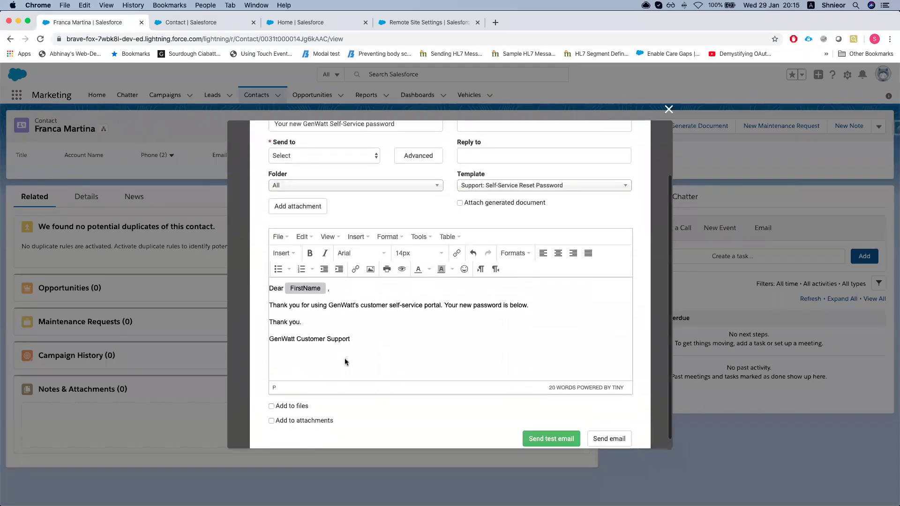
pyautogui.scroll(3, 361, 349)
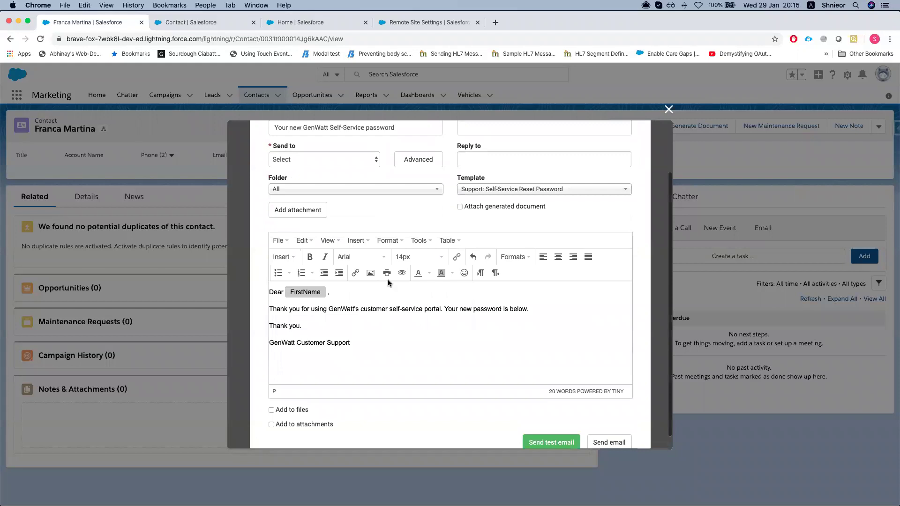
pyautogui.click(460, 229)
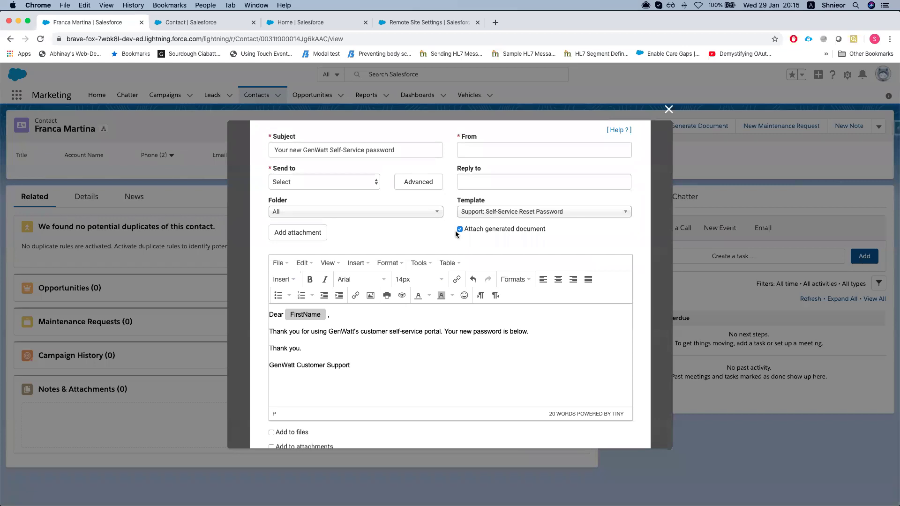
pyautogui.scroll(1, 461, 244)
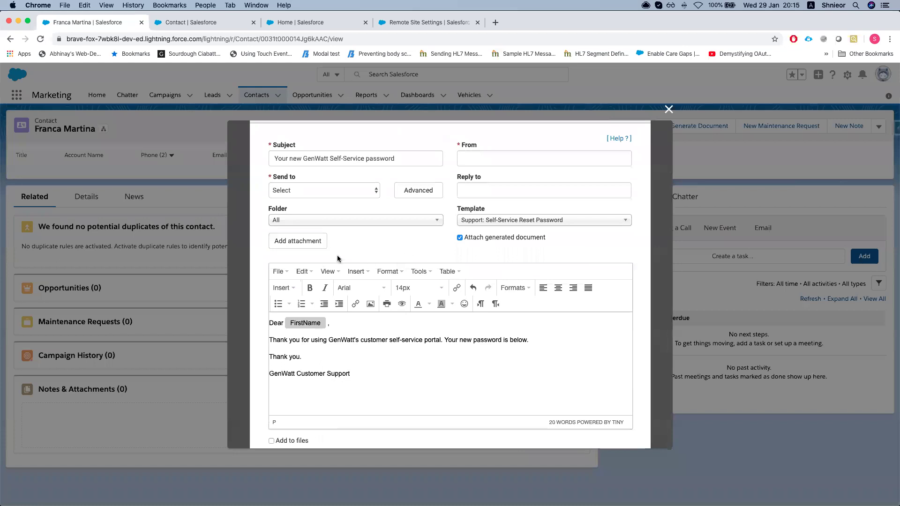
pyautogui.scroll(1, 375, 264)
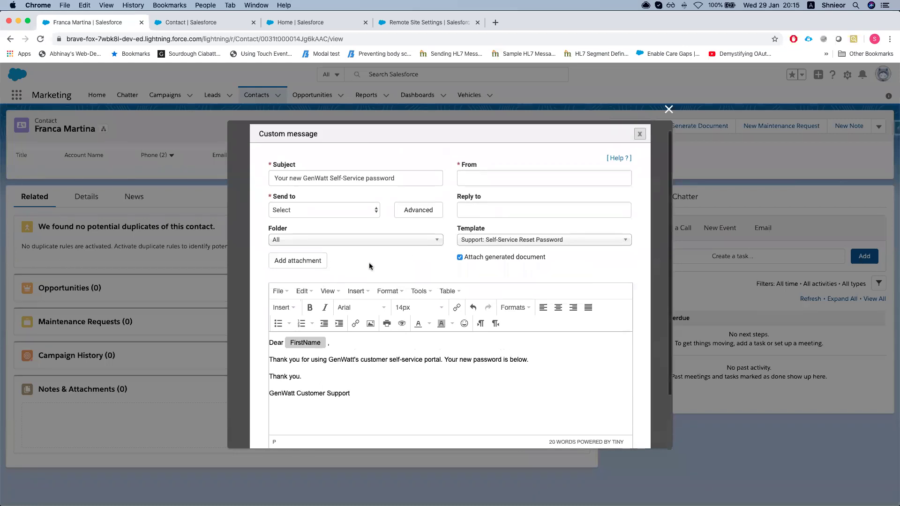
pyautogui.scroll(-2, 369, 267)
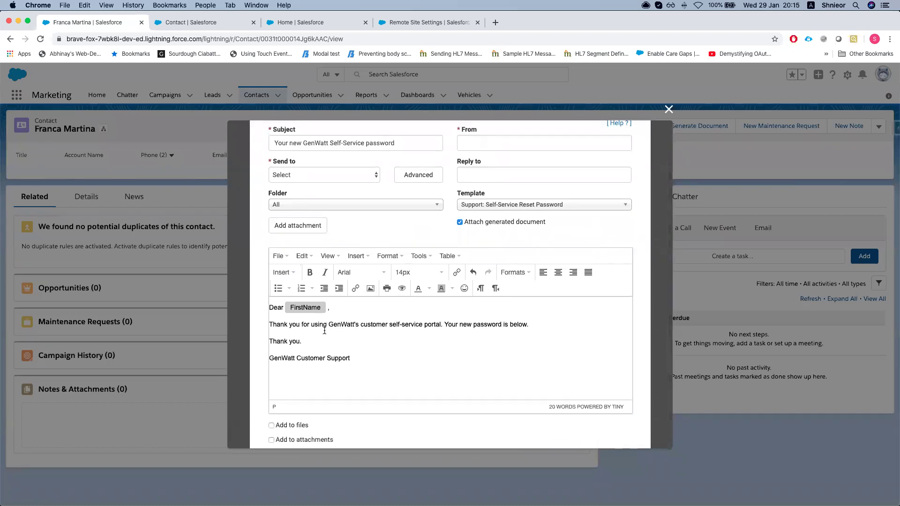
pyautogui.press('Return')
pyautogui.press('Return')
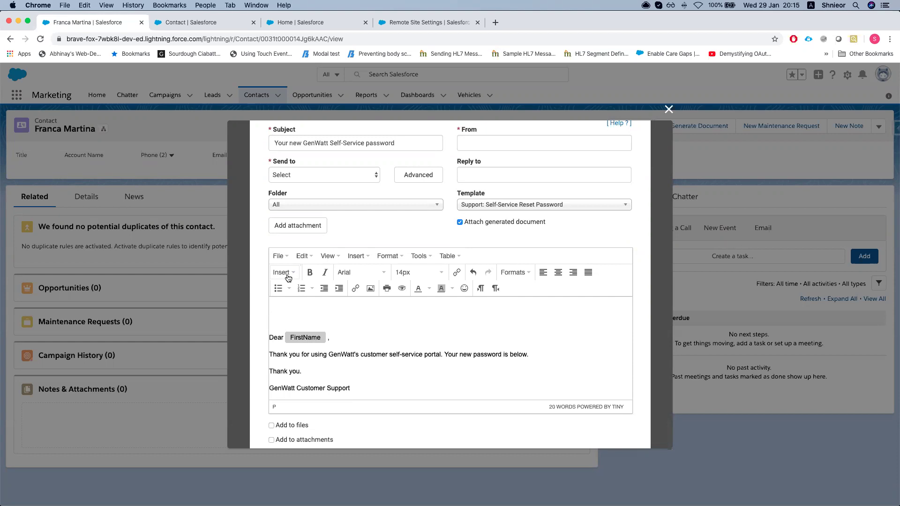
# Insert the Form URL merge field at the top of the email, above the greeting
pyautogui.click(289, 277)
pyautogui.click(397, 321)
pyautogui.click(283, 273)
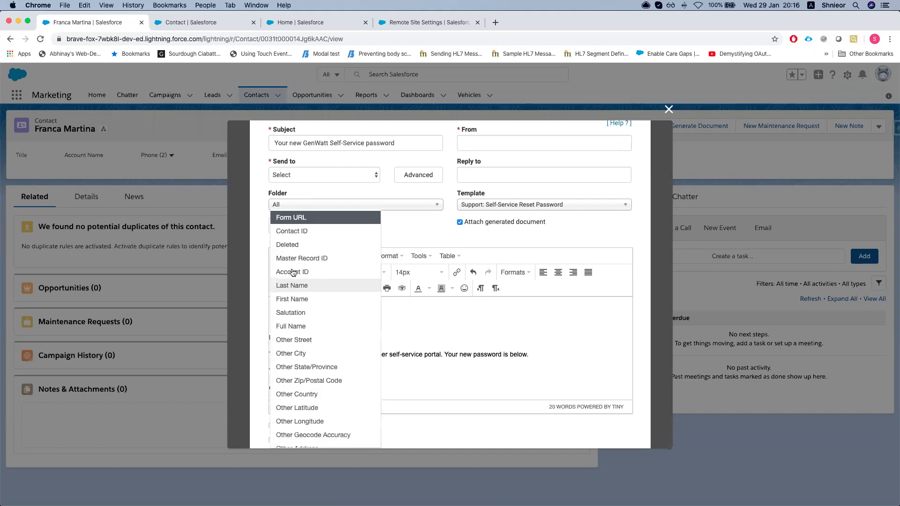
pyautogui.click(296, 222)
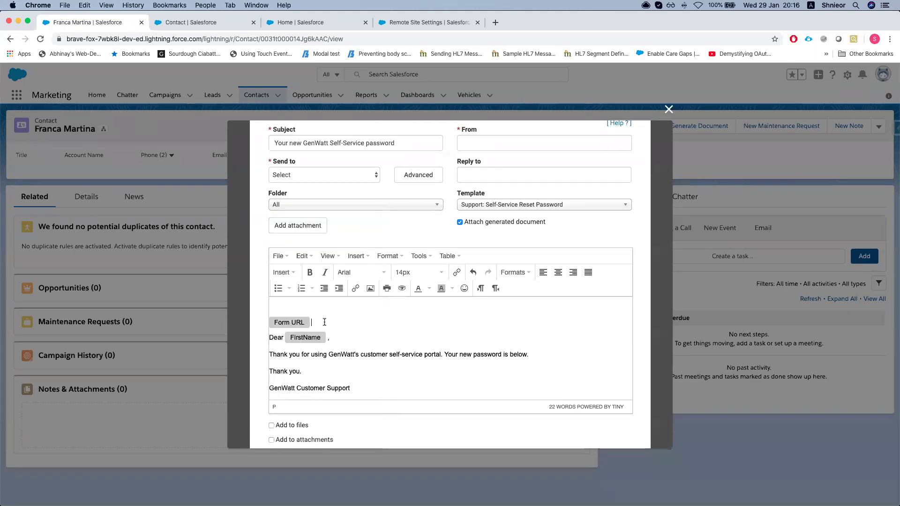
pyautogui.click(289, 275)
pyautogui.scroll(-5, 320, 314)
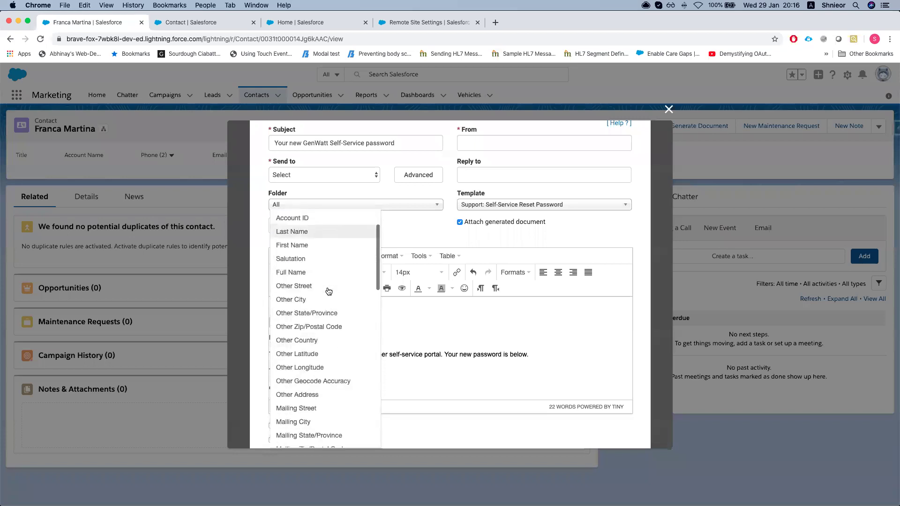
pyautogui.scroll(-10, 321, 314)
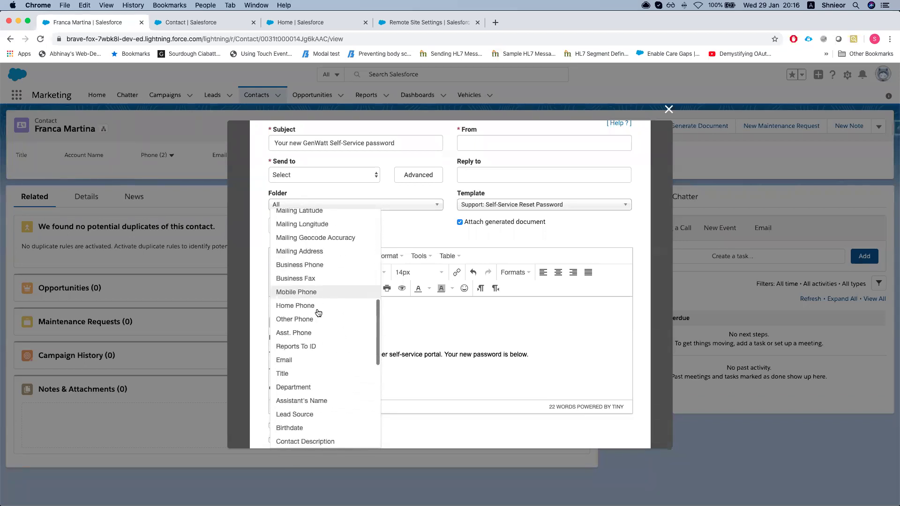
pyautogui.scroll(-3, 306, 338)
pyautogui.scroll(15, 315, 324)
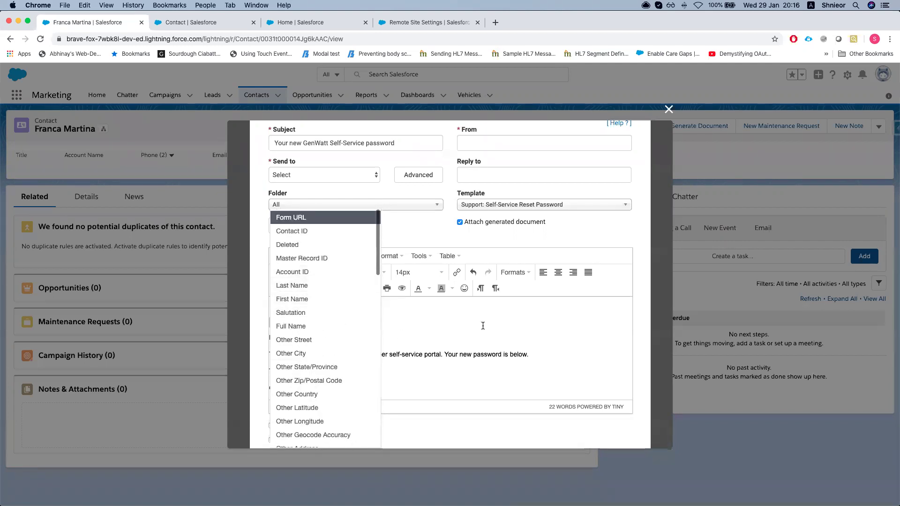
pyautogui.click(483, 325)
pyautogui.click(290, 323)
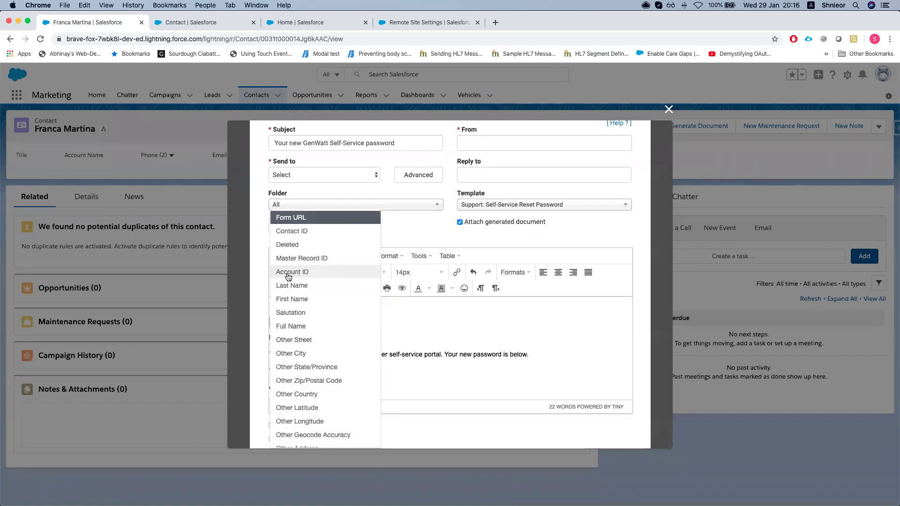
pyautogui.click(433, 320)
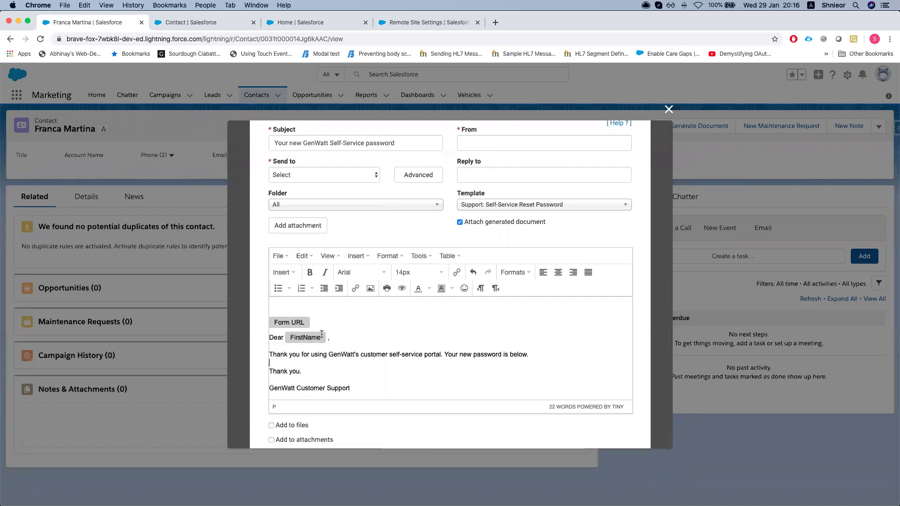
# Add Salutation and Other Street merge fields below the signature and tick Add to files
pyautogui.click(378, 388)
pyautogui.press('Return')
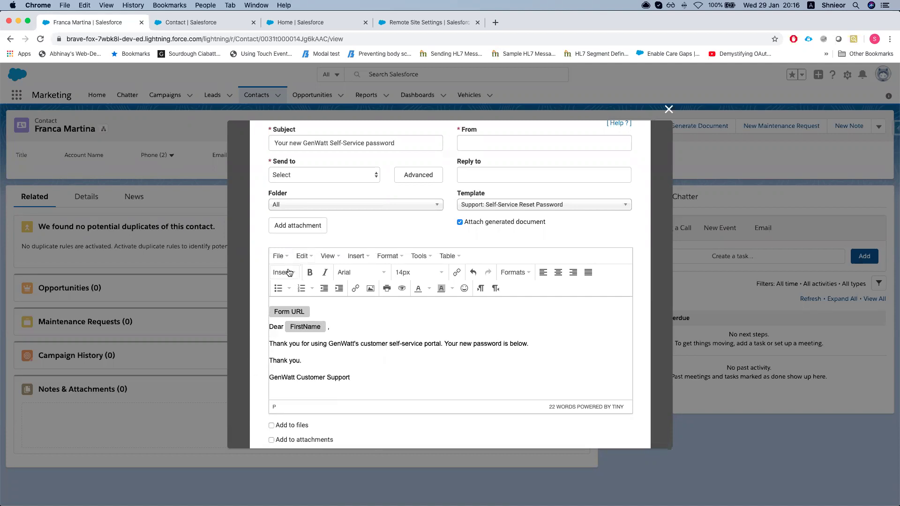
pyautogui.click(283, 273)
pyautogui.click(312, 325)
pyautogui.scroll(-1, 324, 397)
pyautogui.click(287, 273)
pyautogui.scroll(-2, 305, 362)
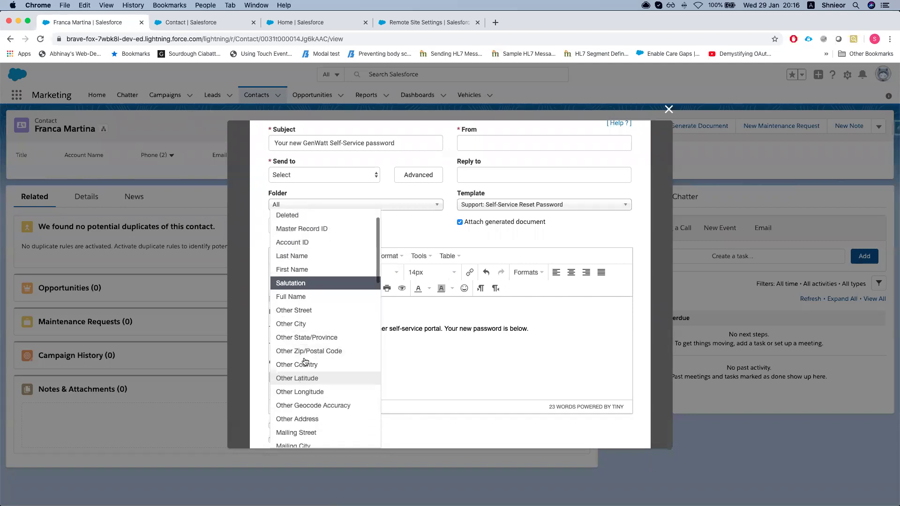
pyautogui.click(303, 310)
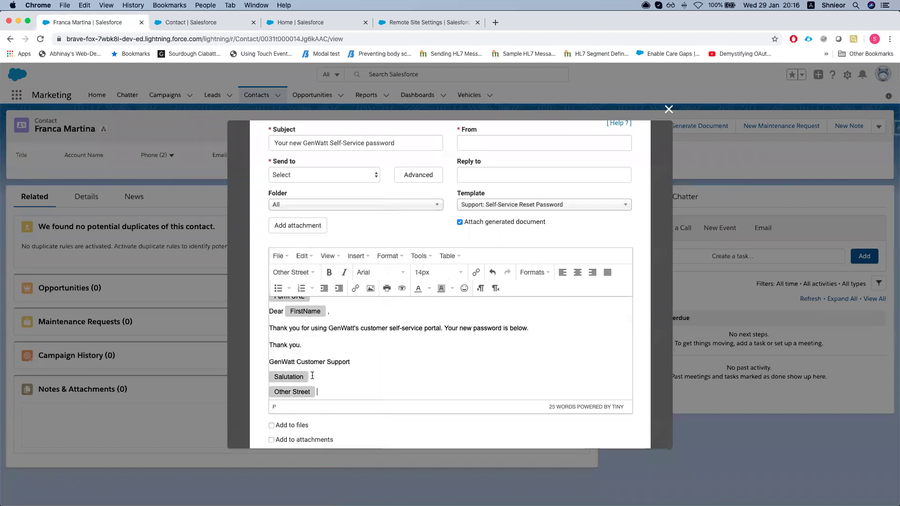
pyautogui.scroll(1, 312, 377)
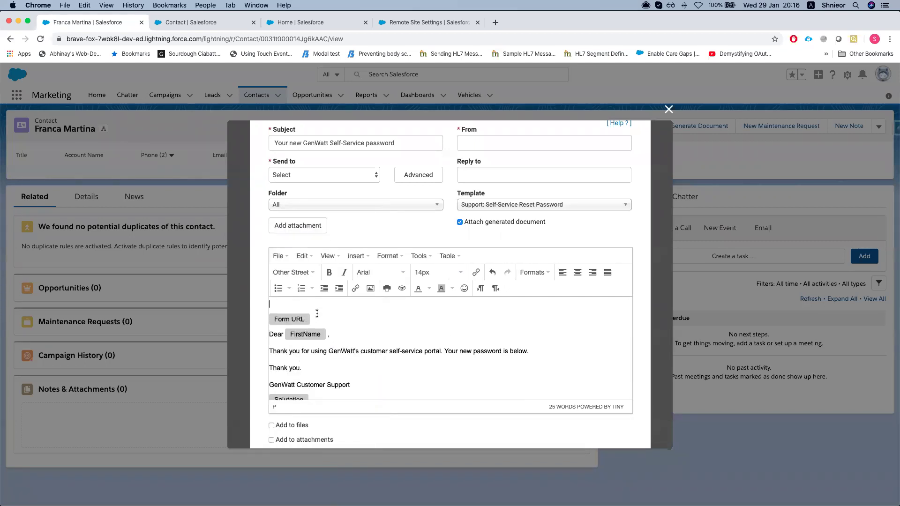
pyautogui.scroll(-1, 352, 259)
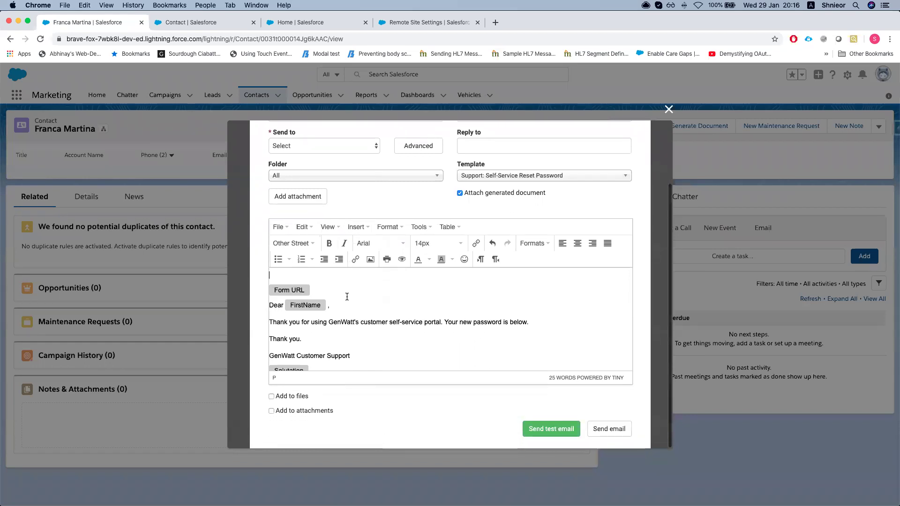
pyautogui.click(271, 397)
# Toggle the Add to files and Add to attachments options, leaving both unticked
pyautogui.click(272, 411)
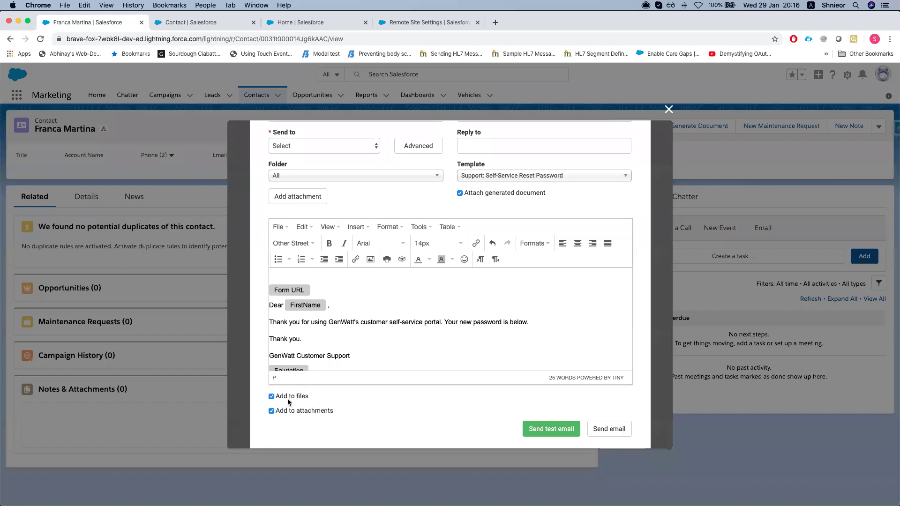
pyautogui.click(271, 411)
pyautogui.moveTo(277, 397)
pyautogui.mouseDown()
pyautogui.moveTo(311, 398)
pyautogui.moveTo(286, 398)
pyautogui.mouseUp()
pyautogui.click(292, 398)
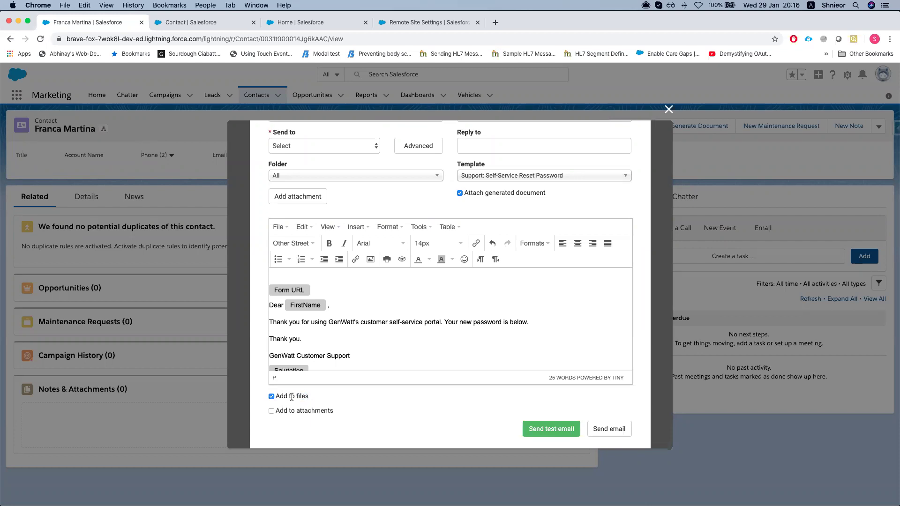
pyautogui.click(271, 411)
pyautogui.click(271, 397)
pyautogui.moveTo(276, 411); pyautogui.dragTo(343, 413)
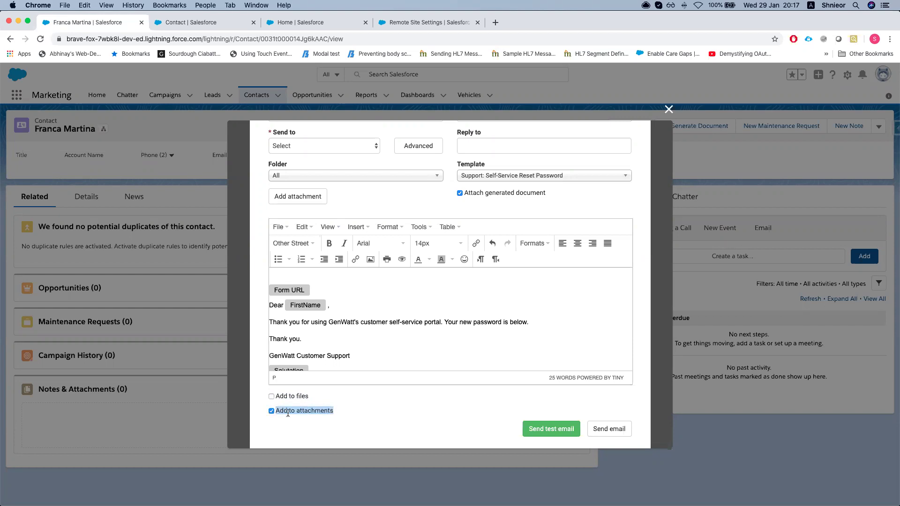
pyautogui.click(271, 411)
# Leave Send to unset and close the Custom message dialog without sending
pyautogui.scroll(5, 390, 409)
pyautogui.click(339, 223)
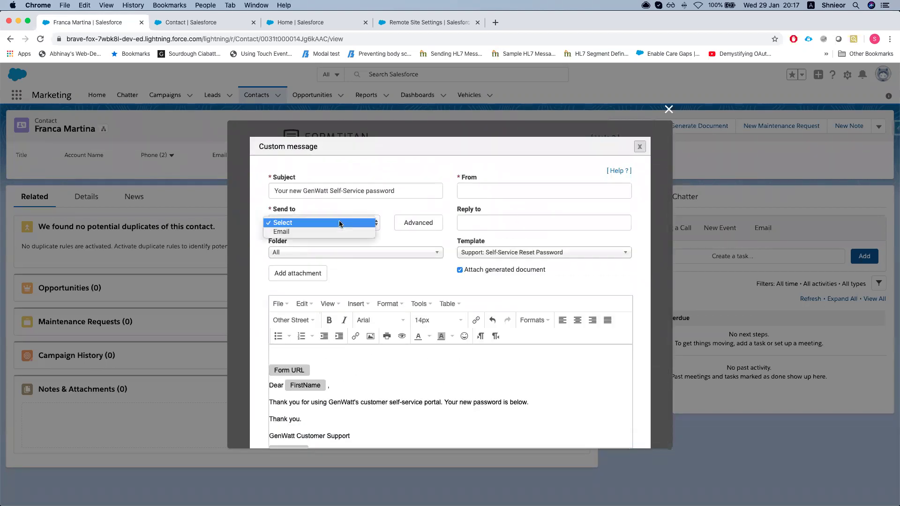
pyautogui.click(407, 210)
pyautogui.click(668, 110)
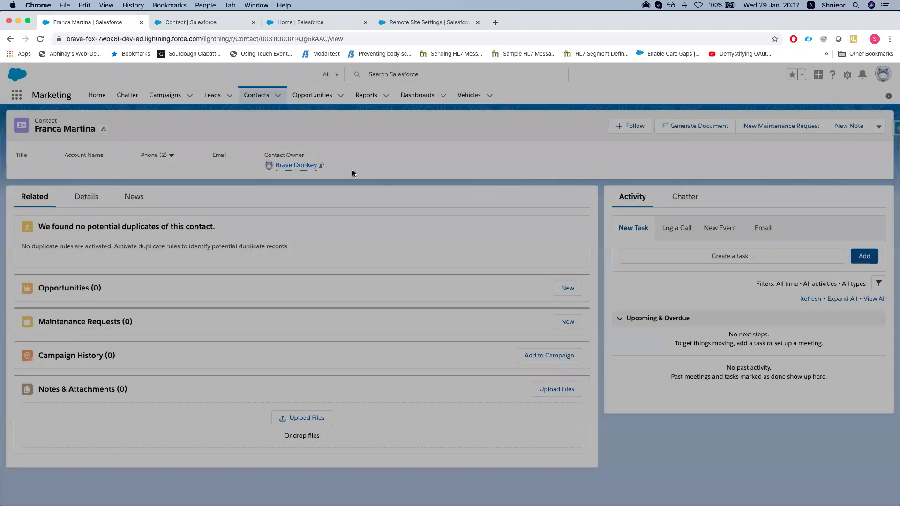
# Find the contact's Email field in the details and save the new email address
pyautogui.click(91, 197)
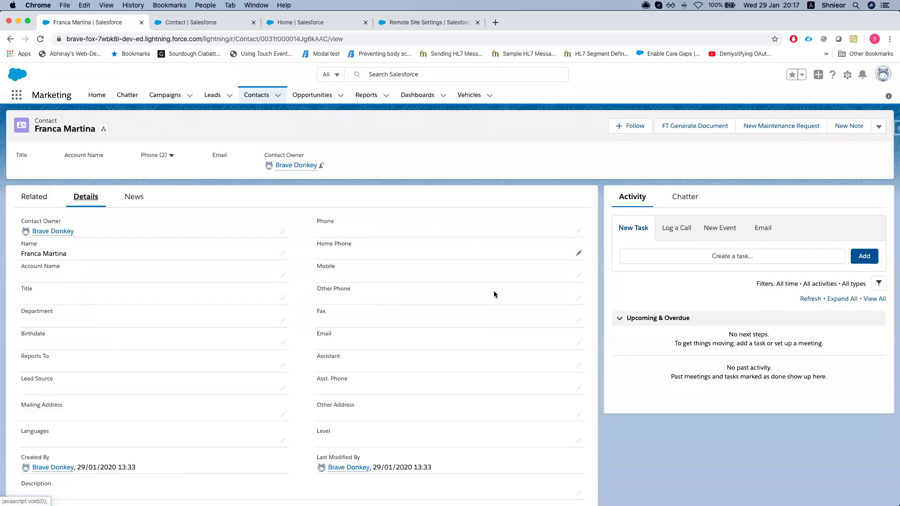
pyautogui.scroll(-1, 291, 264)
pyautogui.press('cmd+f')
pyautogui.press('Return')
pyautogui.doubleClick(389, 328)
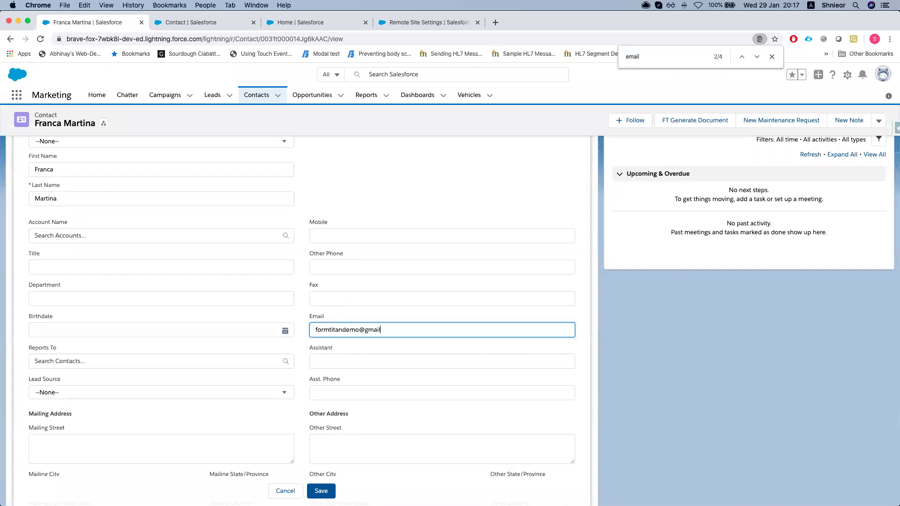
pyautogui.press('Return')
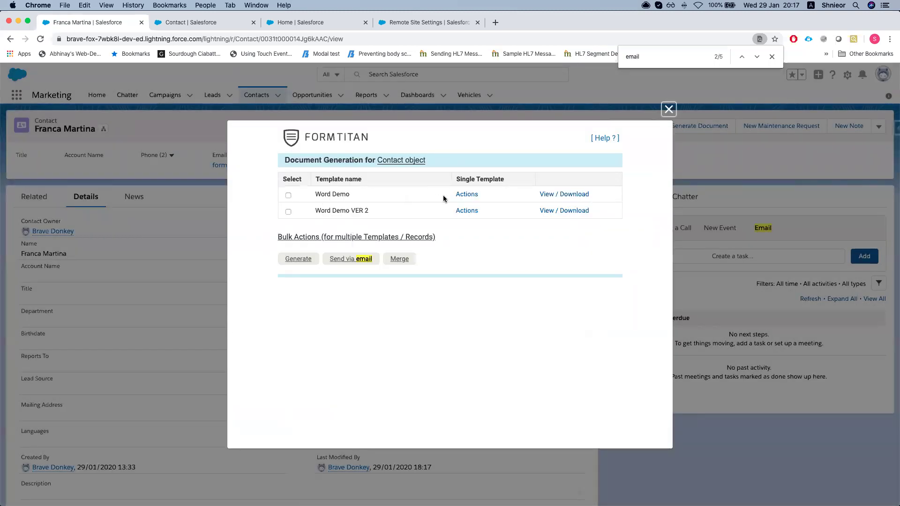
# Start a Send via email message for the Word Demo template, leaving the subject blank
pyautogui.click(467, 195)
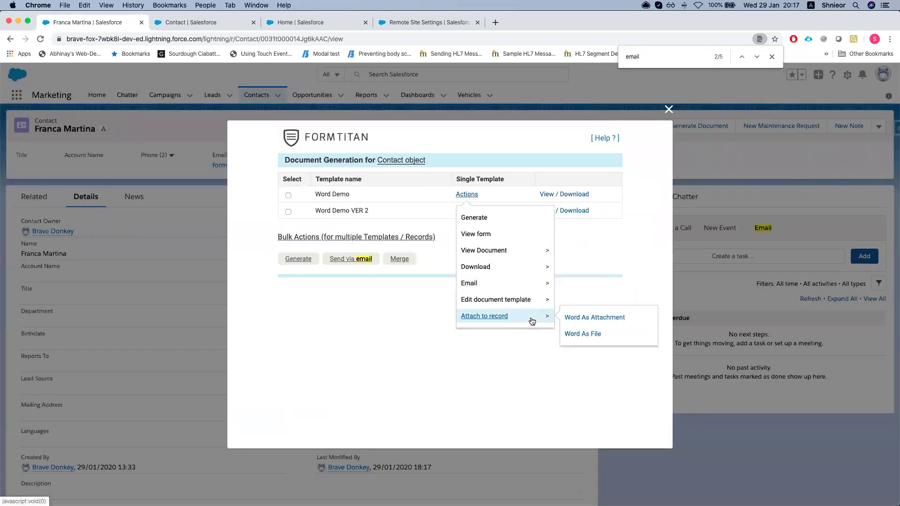
pyautogui.moveTo(478, 283)
pyautogui.click(590, 285)
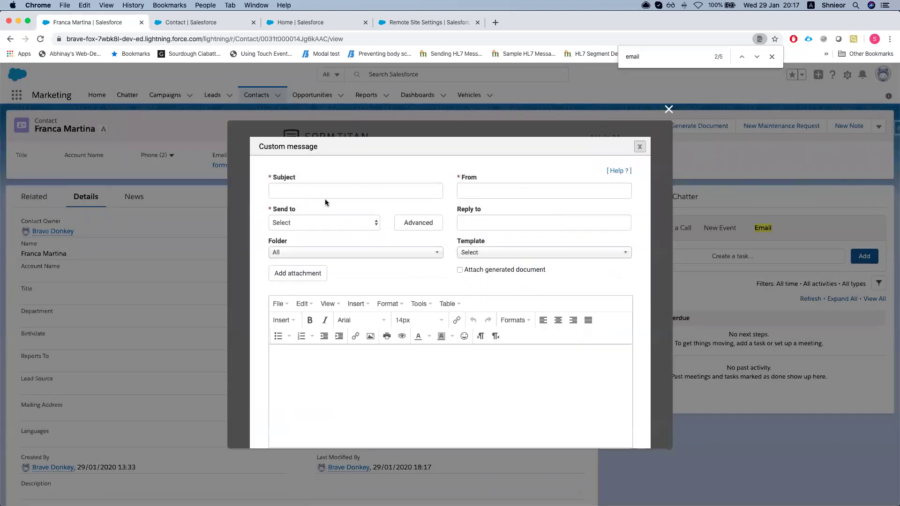
pyautogui.click(304, 191)
pyautogui.write('D')
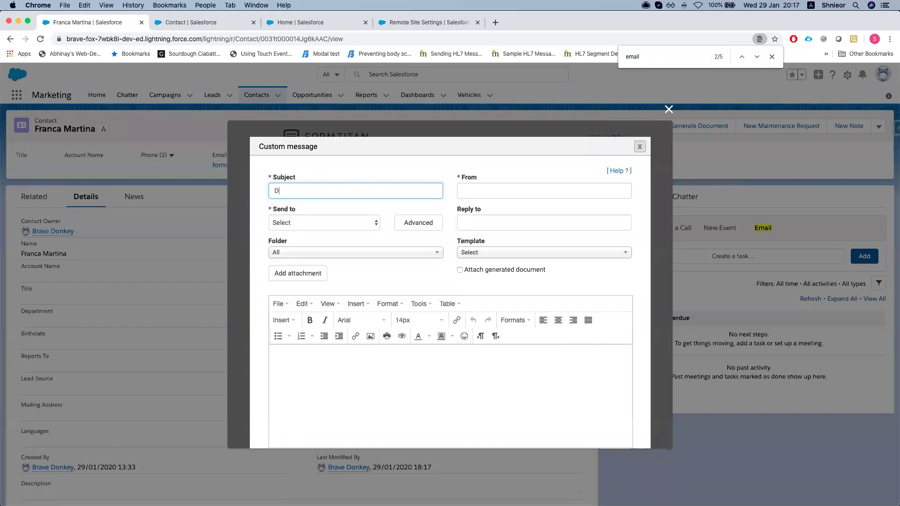
pyautogui.press('BackSpace')
pyautogui.press('BackSpace')
# Choose the Support: Self-Service Reset Password template and enter the sender address
pyautogui.click(514, 254)
pyautogui.scroll(-3, 511, 337)
pyautogui.click(502, 365)
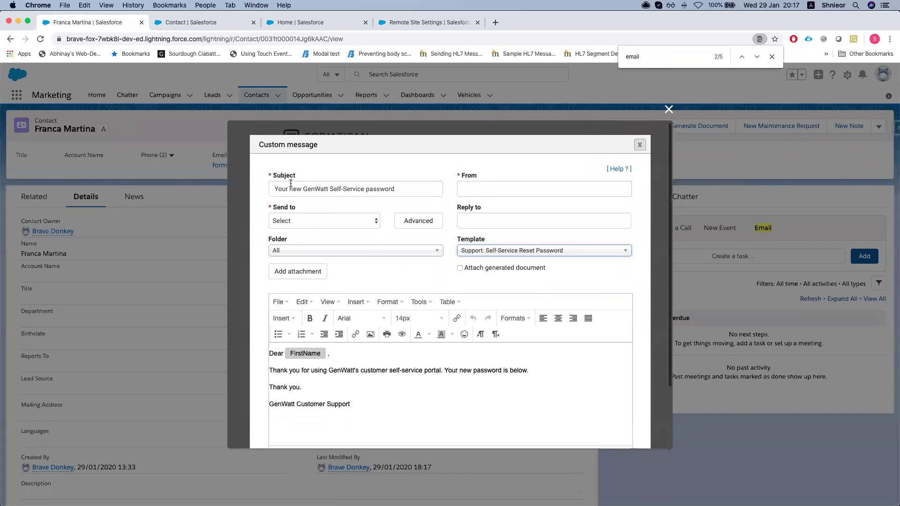
pyautogui.click(478, 187)
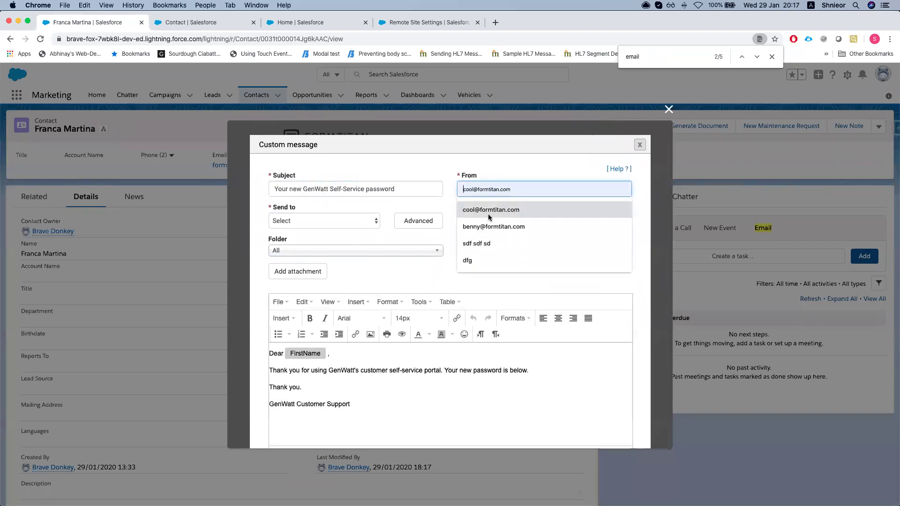
pyautogui.write('d')
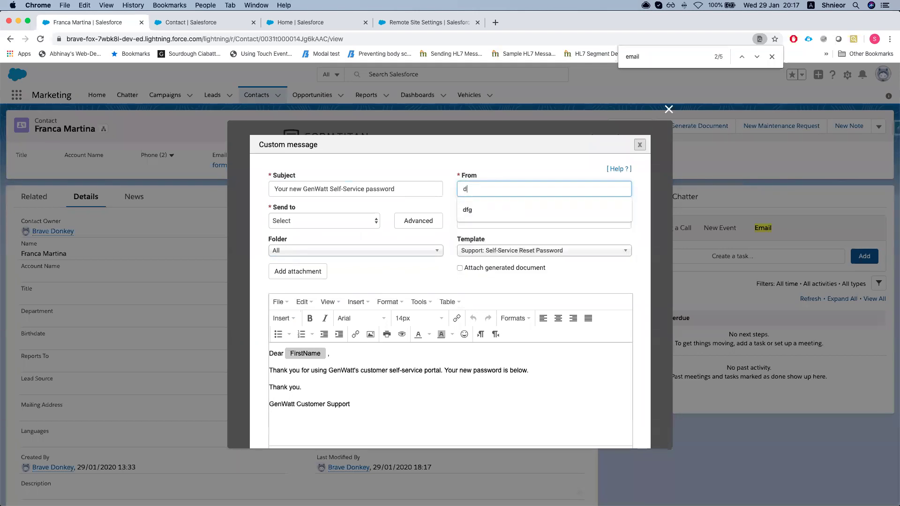
pyautogui.write('ocu')
pyautogui.press('BackSpace')
pyautogui.press('BackSpace')
pyautogui.press('BackSpace')
pyautogui.press('BackSpace')
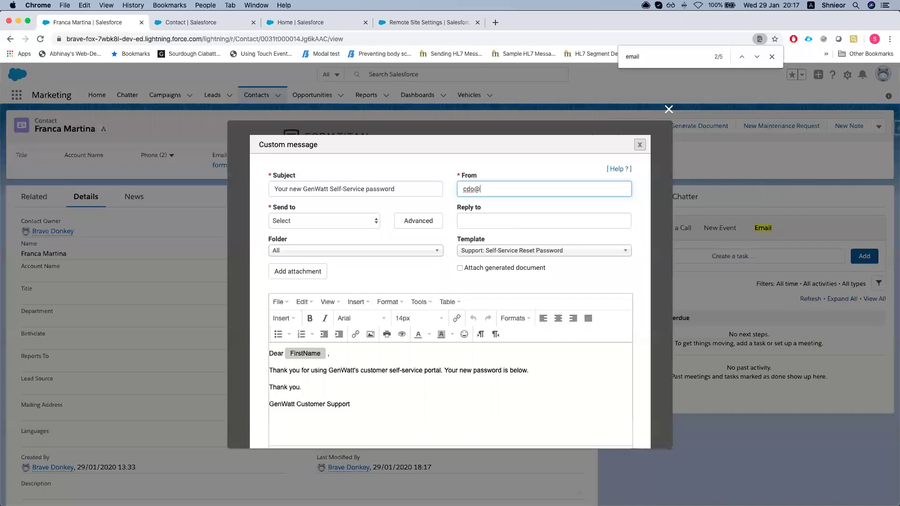
# Send to the contact's Email with the generated document attached and added to files
pyautogui.click(539, 221)
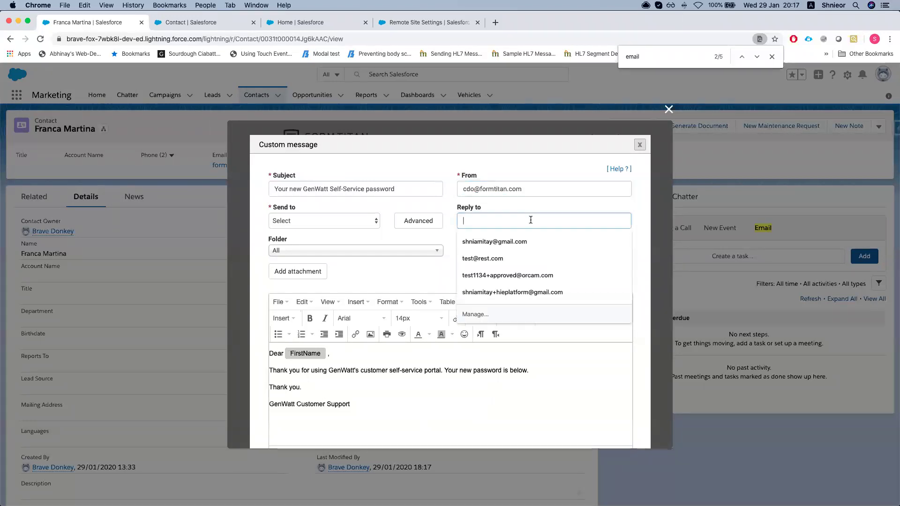
pyautogui.click(336, 217)
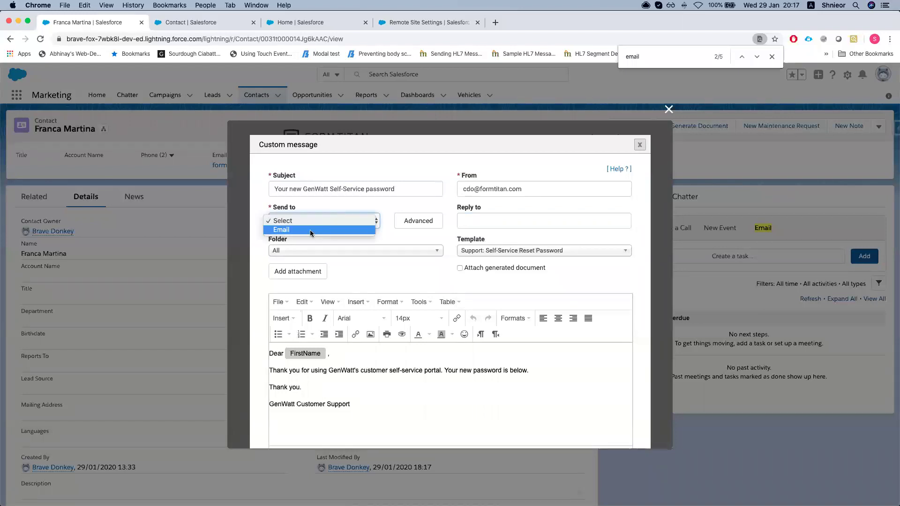
pyautogui.click(310, 230)
pyautogui.scroll(-3, 339, 251)
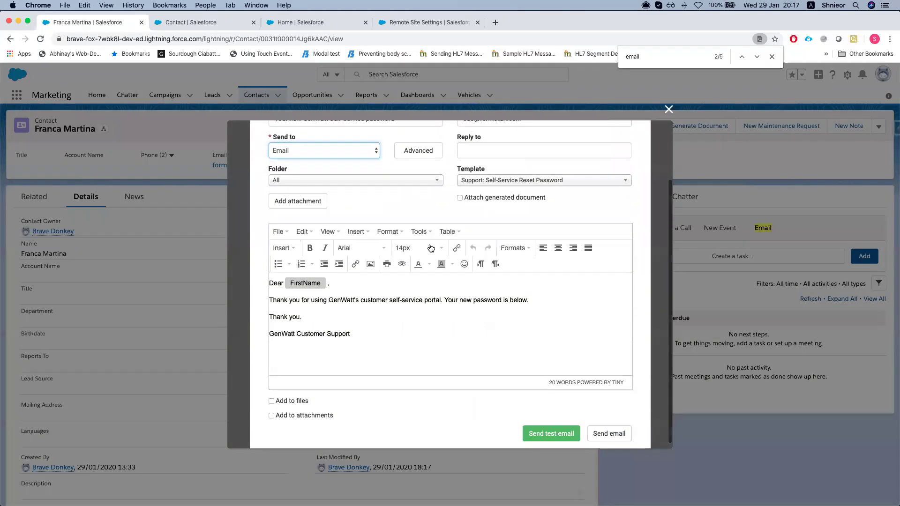
pyautogui.click(459, 199)
pyautogui.scroll(-1, 393, 237)
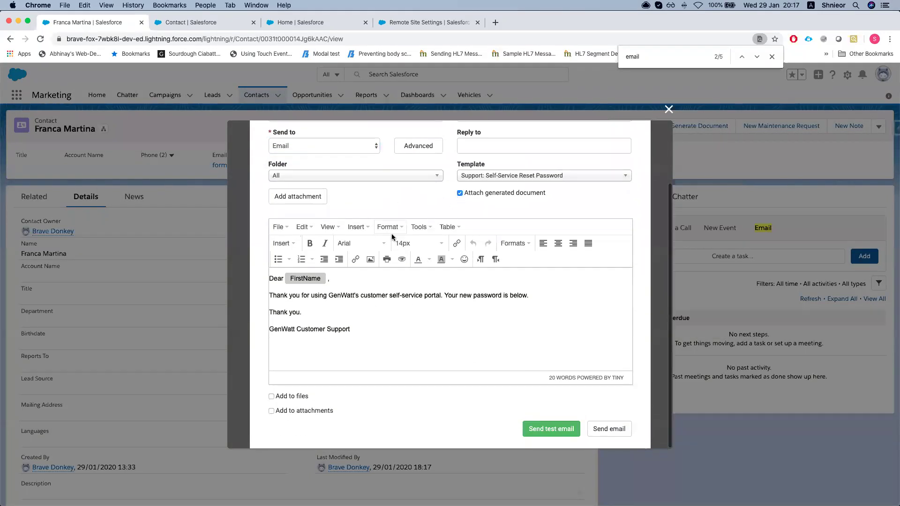
pyautogui.click(272, 397)
pyautogui.click(609, 428)
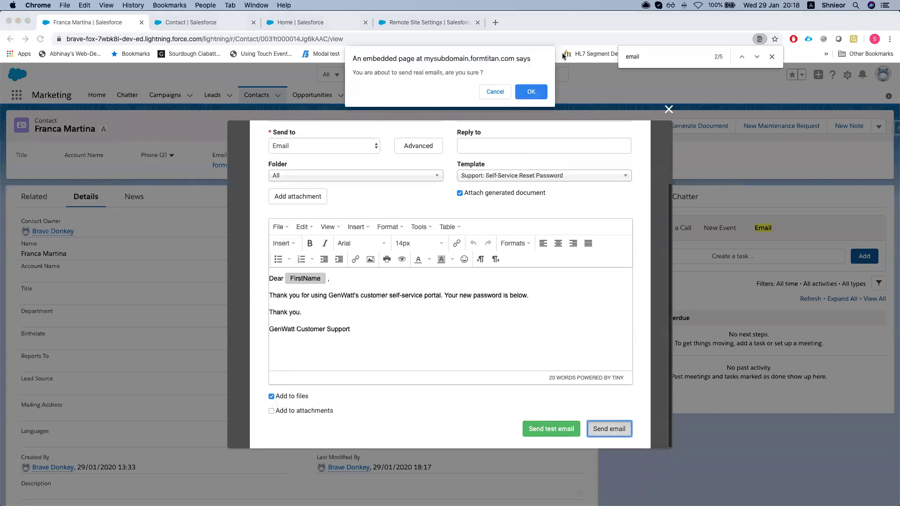
# Confirm sending real emails, dismiss the Good Job message, and reopen FT Generate Document
pyautogui.click(531, 93)
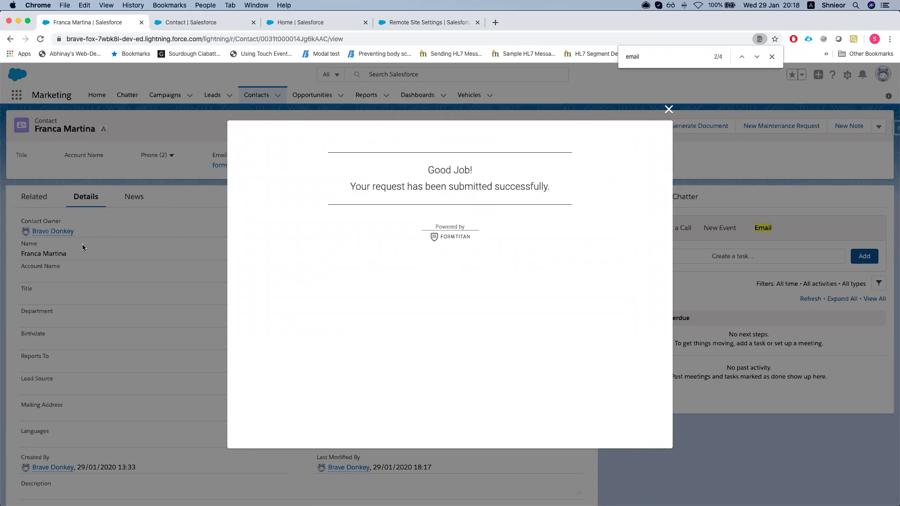
pyautogui.click(667, 115)
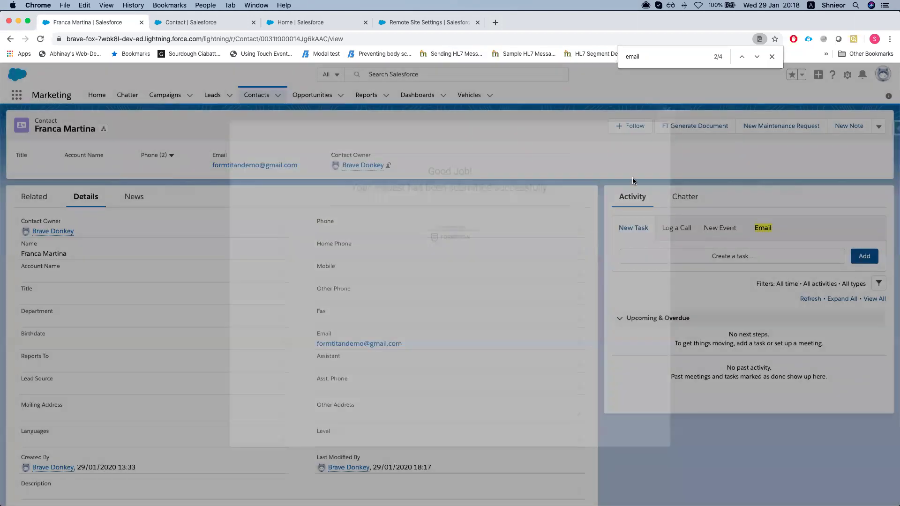
pyautogui.click(697, 126)
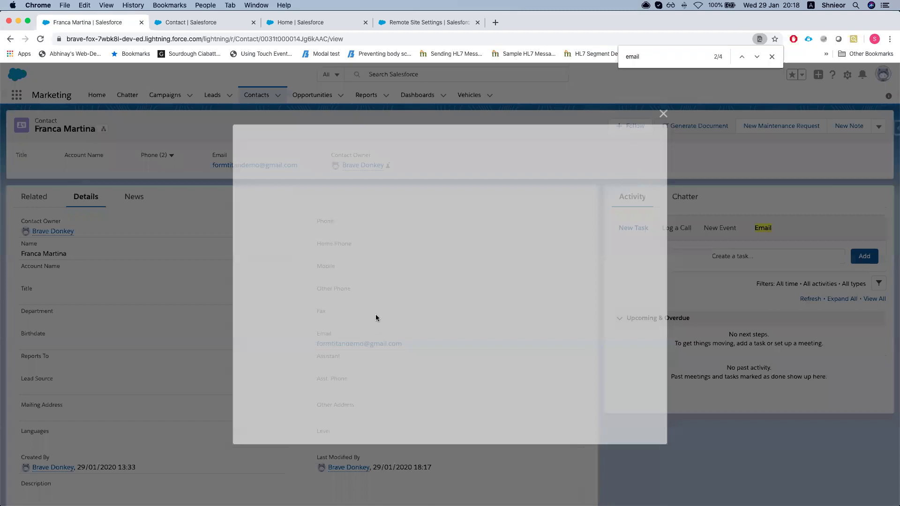
# Open Edit and send for Word Demo, review the attached Mapping.docx, and open the From list
pyautogui.click(467, 194)
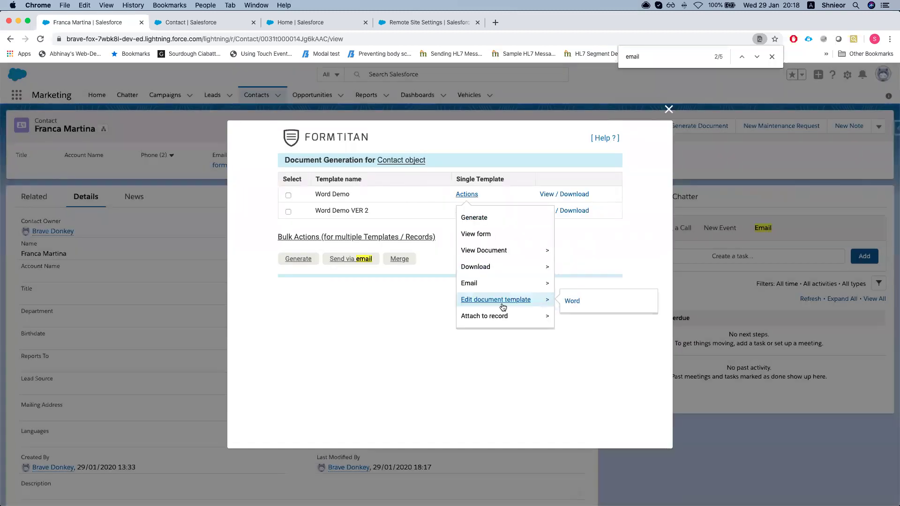
pyautogui.moveTo(497, 284)
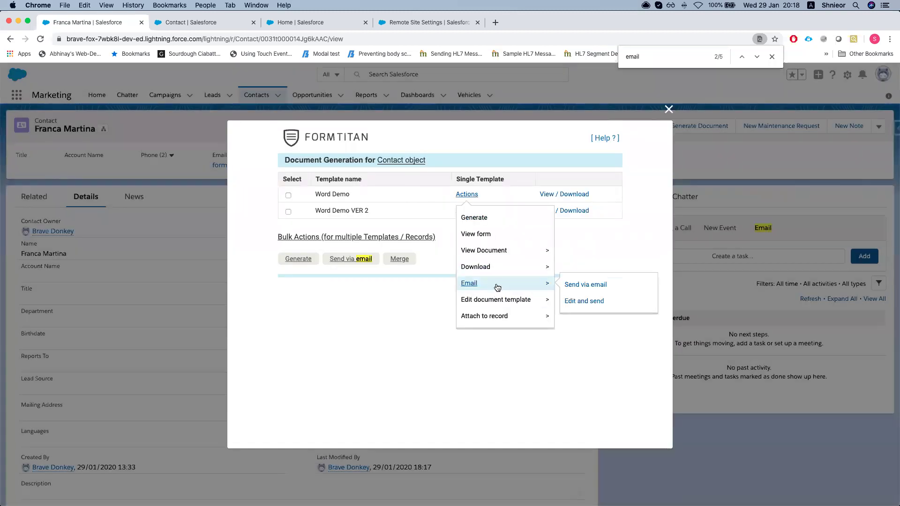
pyautogui.click(584, 301)
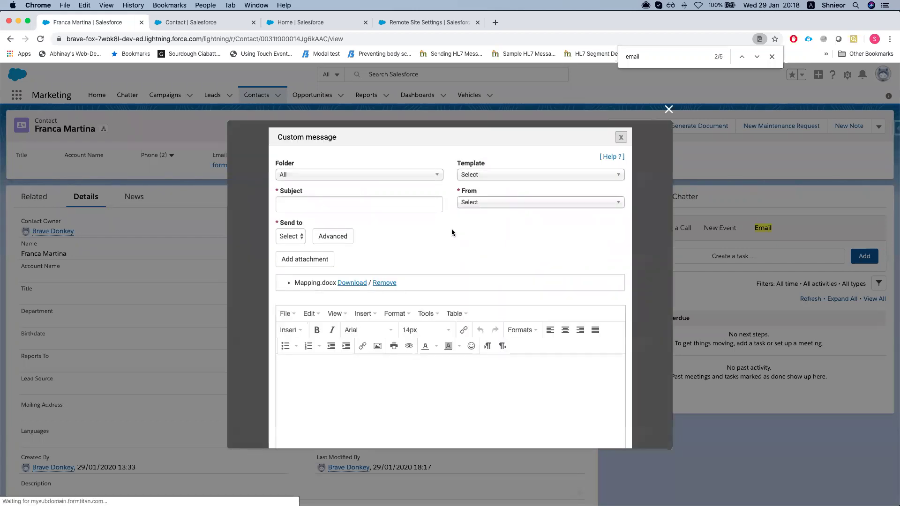
pyautogui.scroll(-2, 371, 251)
pyautogui.scroll(1, 392, 277)
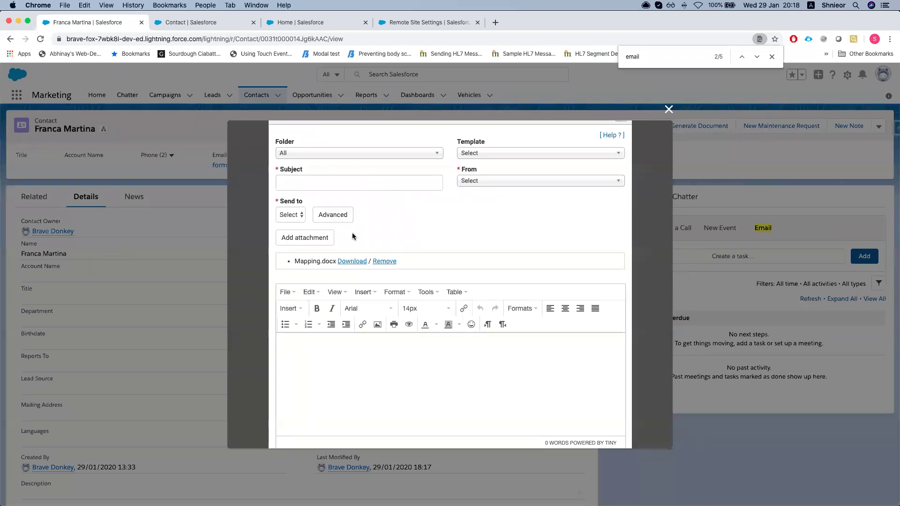
pyautogui.scroll(-1, 351, 237)
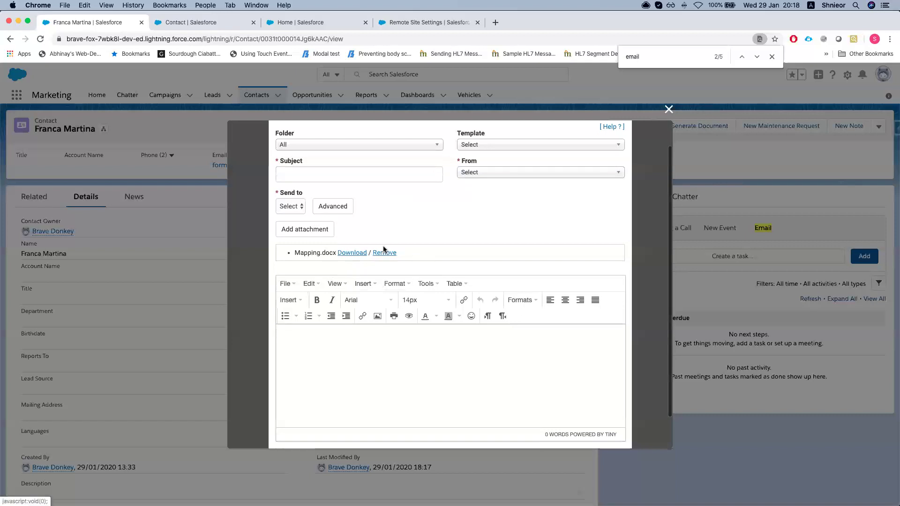
pyautogui.scroll(2, 383, 249)
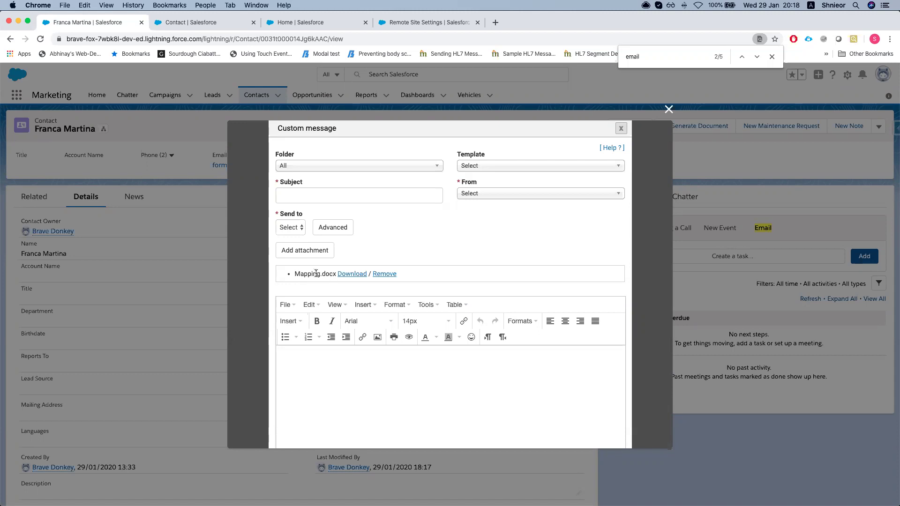
pyautogui.moveTo(294, 274); pyautogui.dragTo(333, 272)
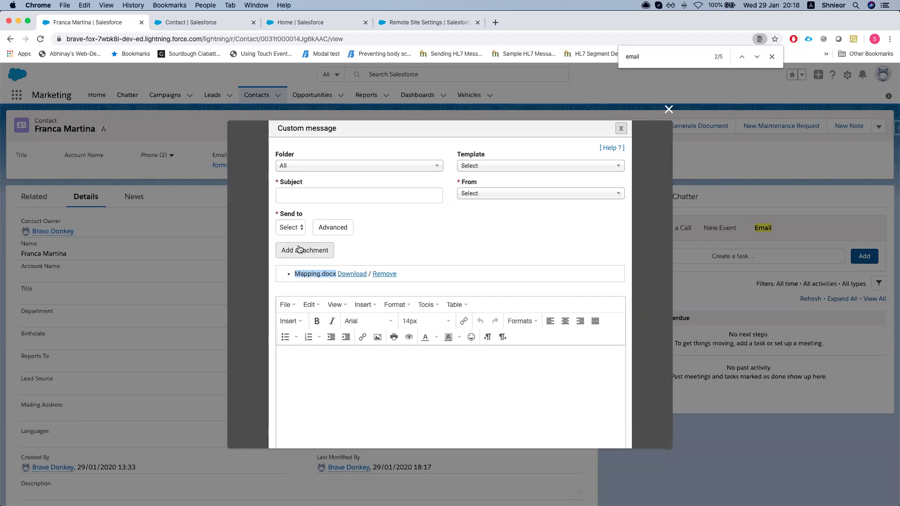
pyautogui.scroll(-3, 359, 320)
pyautogui.scroll(3, 359, 320)
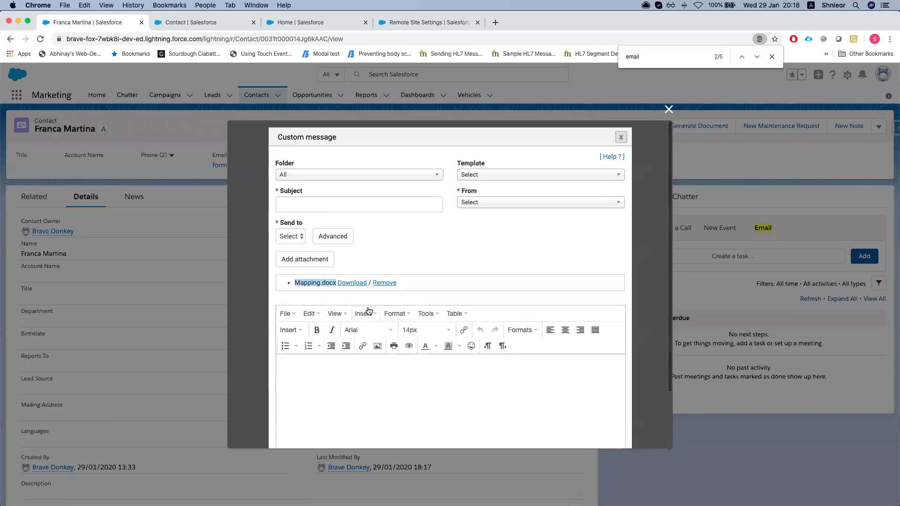
pyautogui.click(495, 207)
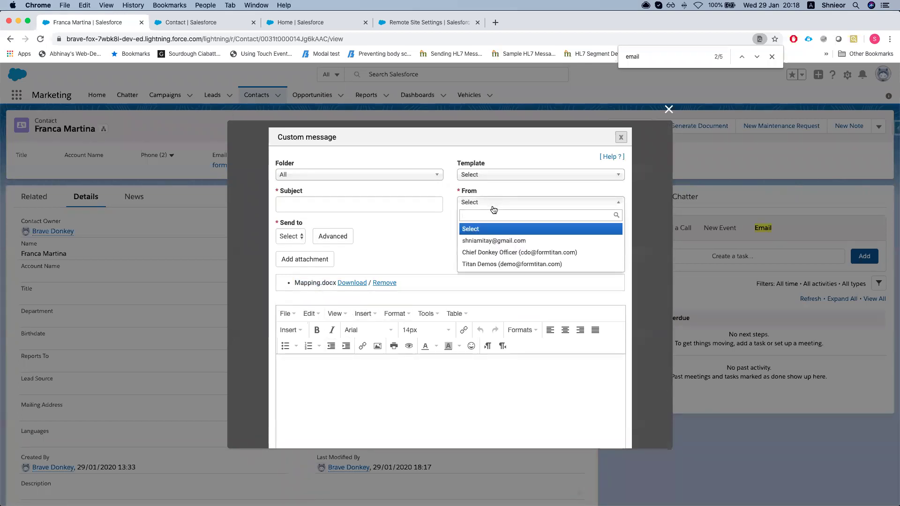
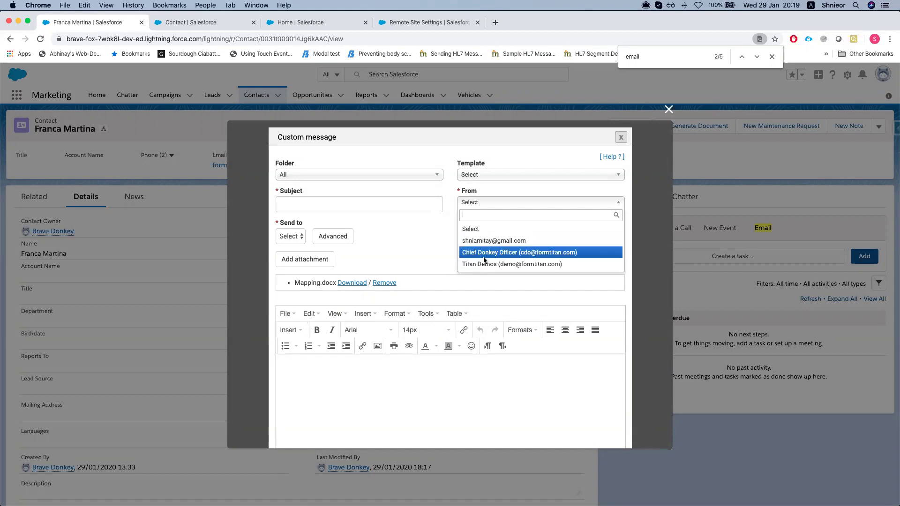
# Review the From addresses, Send to choices and Advanced To options, closing each unchanged, then switch windows
pyautogui.click(384, 251)
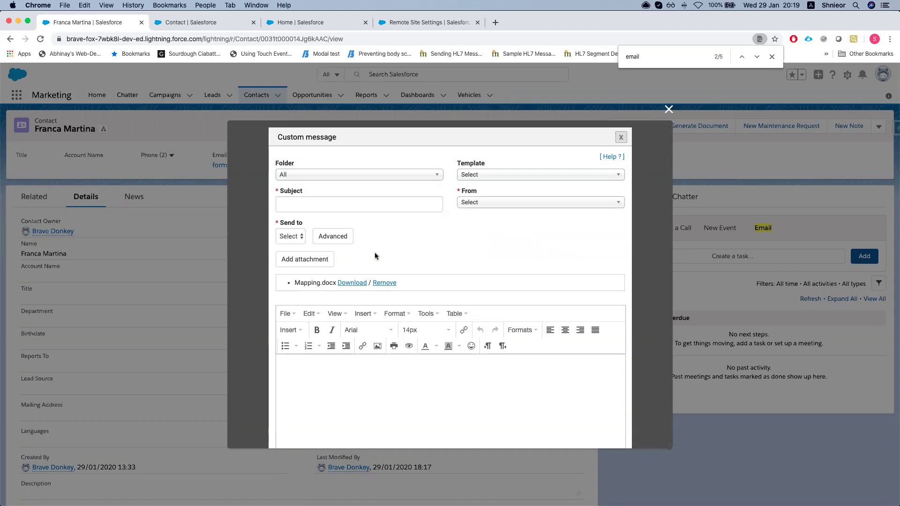
pyautogui.click(470, 203)
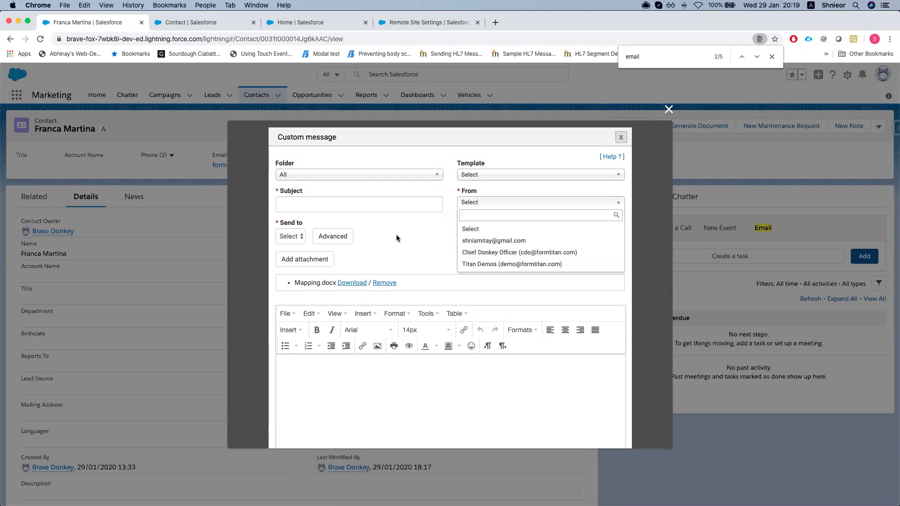
pyautogui.click(291, 236)
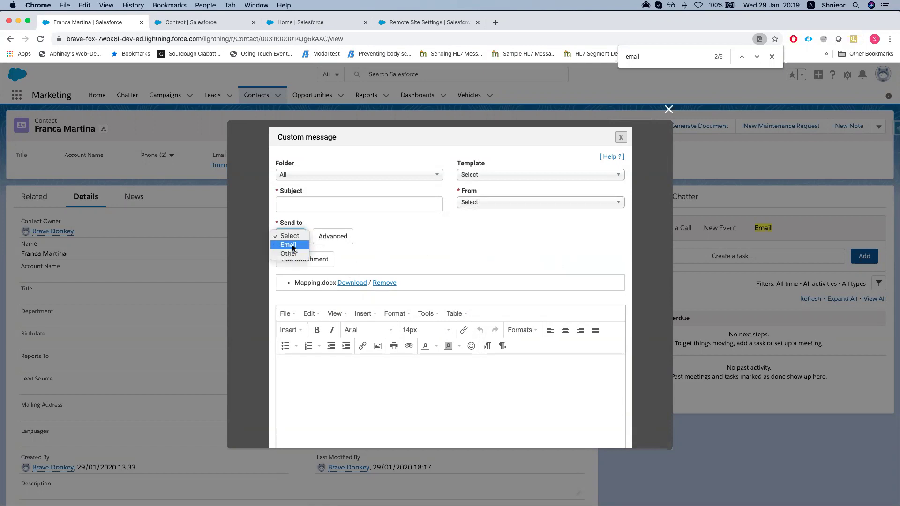
pyautogui.click(347, 236)
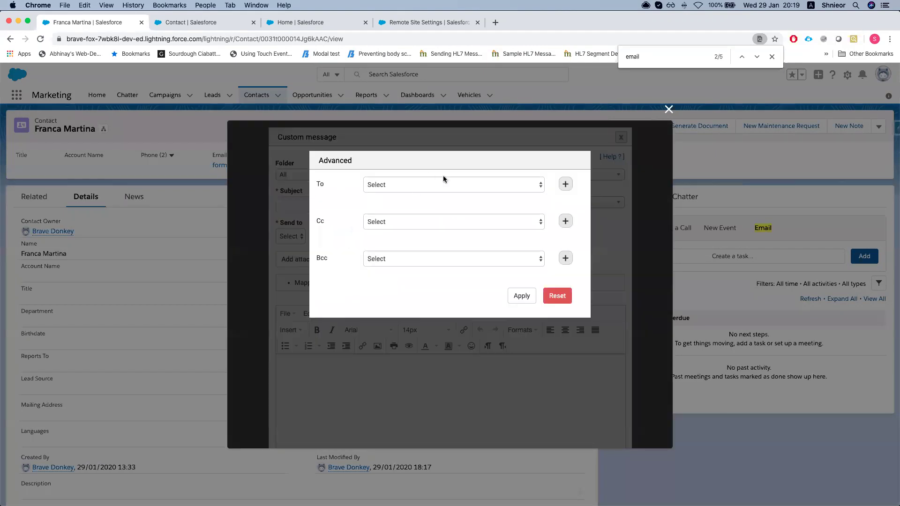
pyautogui.click(424, 184)
pyautogui.click(359, 222)
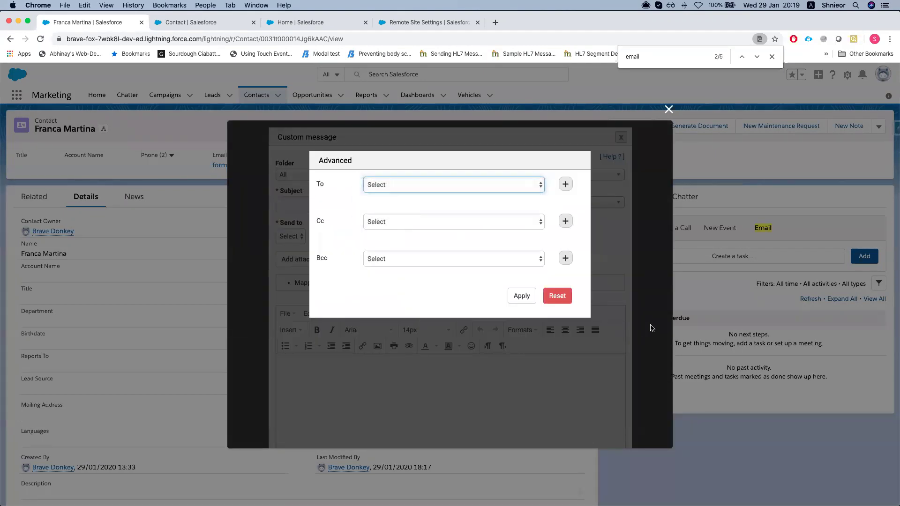
pyautogui.click(536, 296)
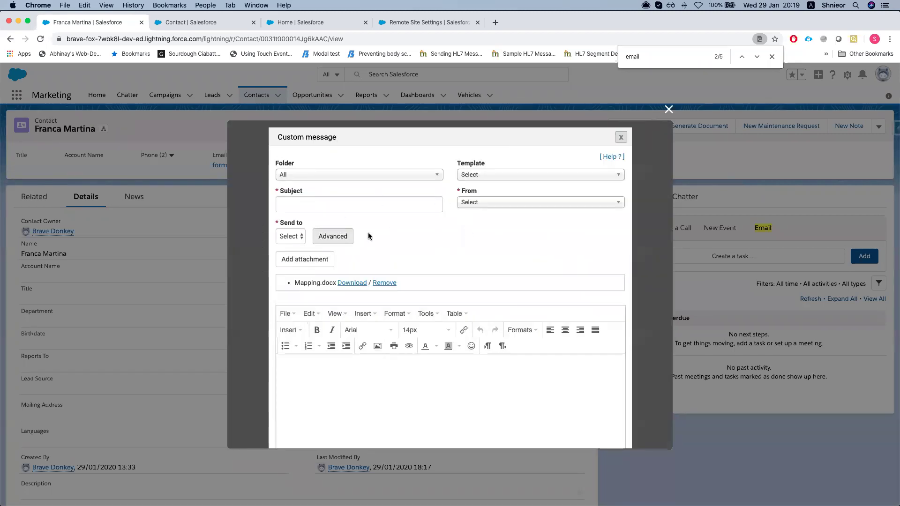
pyautogui.click(506, 202)
pyautogui.click(416, 263)
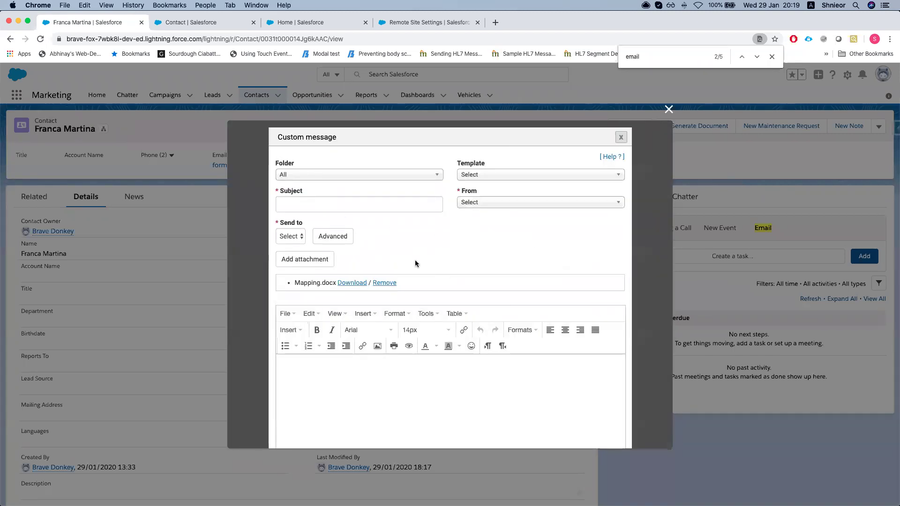
pyautogui.moveTo(294, 283); pyautogui.dragTo(334, 285)
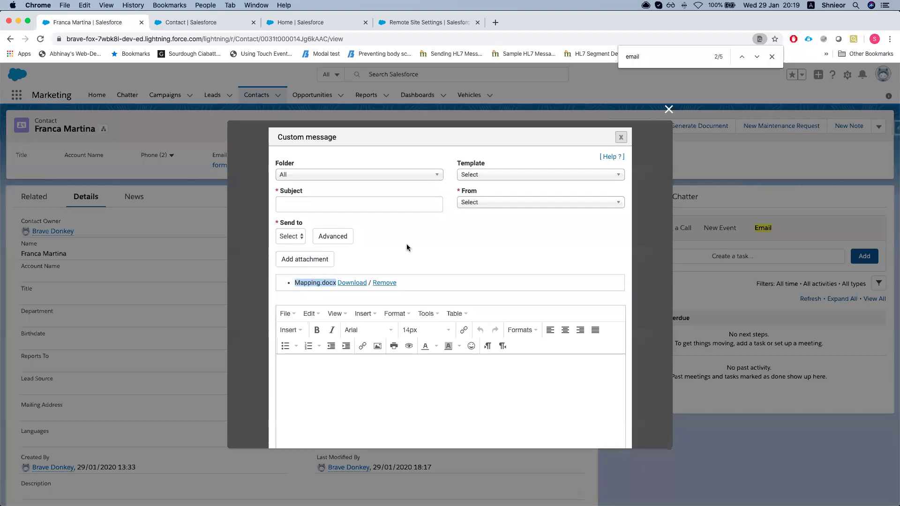
pyautogui.hotkey('ctrl', 'Up')
# Open Word Demo's Document generation > Word mapping configuration and expand its Salesforce Button options
pyautogui.click(542, 159)
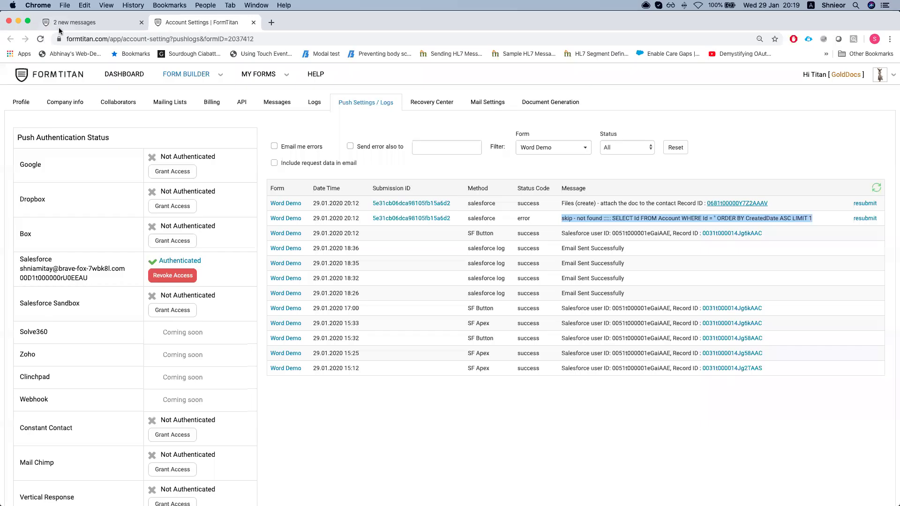
pyautogui.click(89, 22)
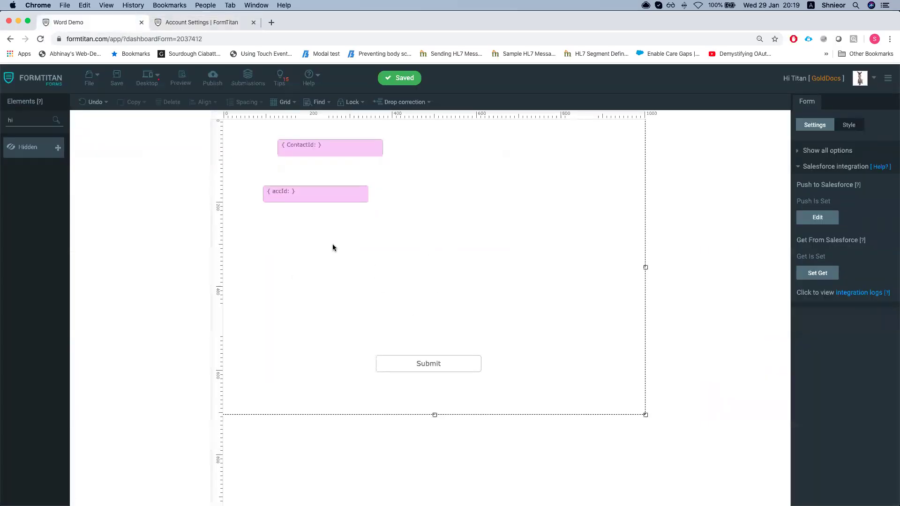
pyautogui.moveTo(308, 195); pyautogui.dragTo(361, 190)
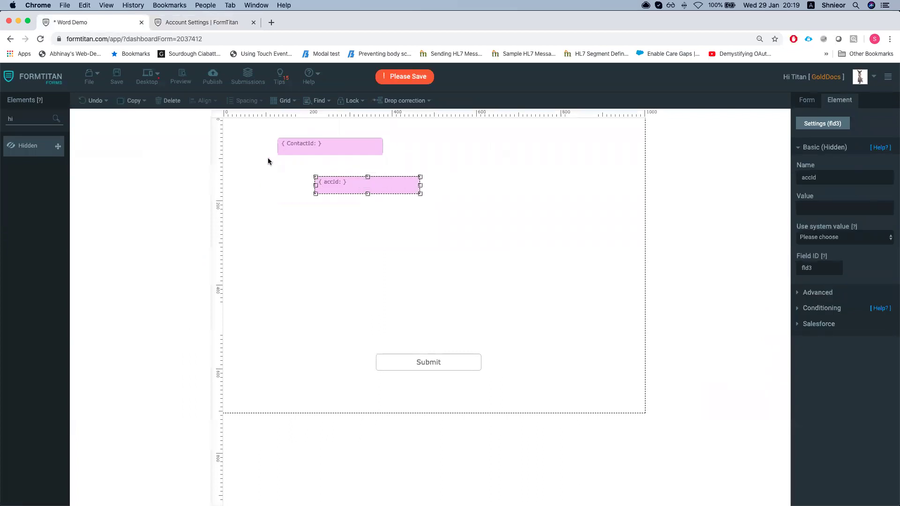
pyautogui.click(562, 174)
pyautogui.click(808, 149)
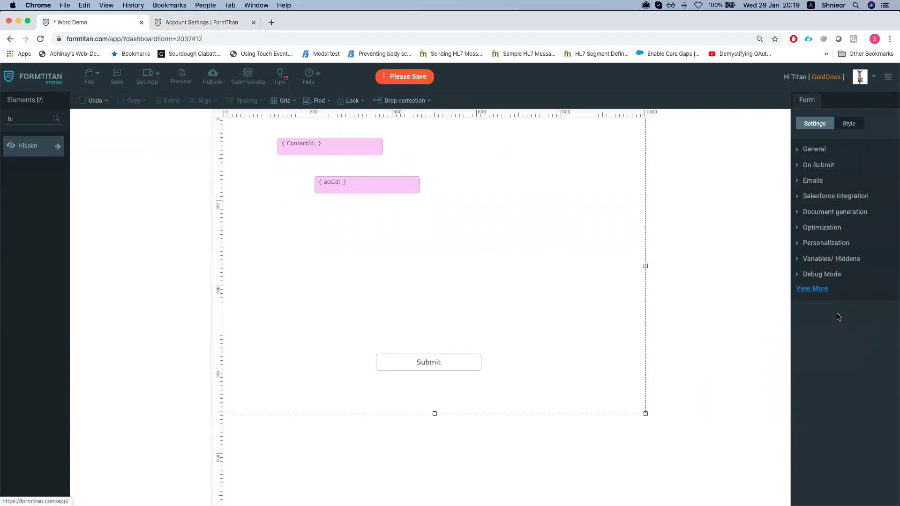
pyautogui.click(826, 212)
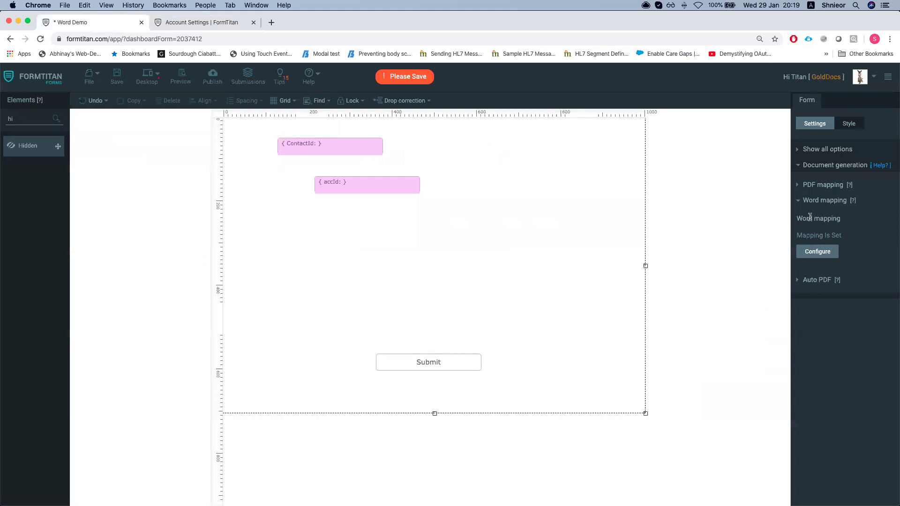
pyautogui.click(811, 252)
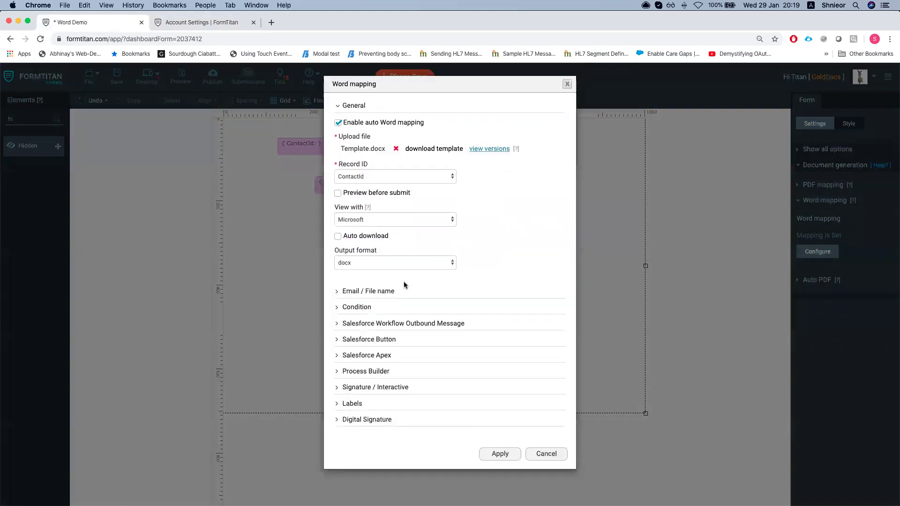
pyautogui.click(357, 340)
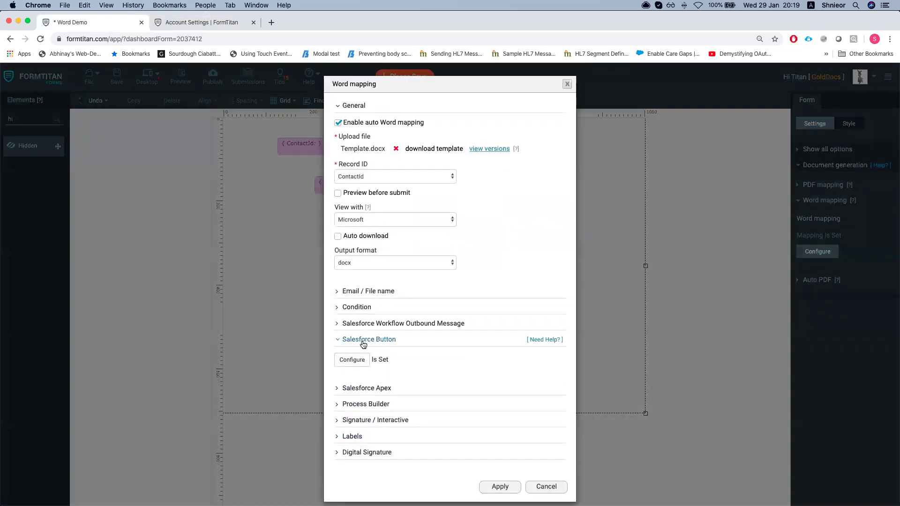
# Configure the Salesforce Button, keeping Contact as the object and ContactId as the record ID
pyautogui.click(352, 360)
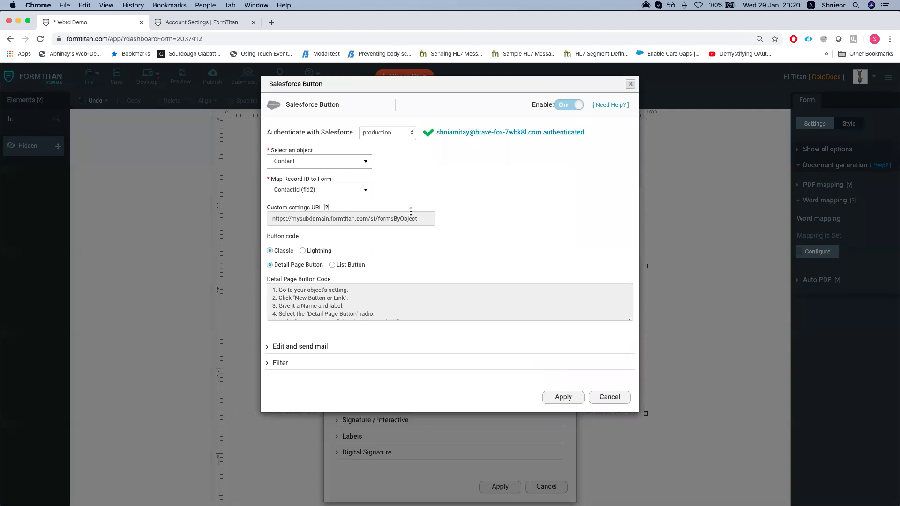
pyautogui.click(336, 164)
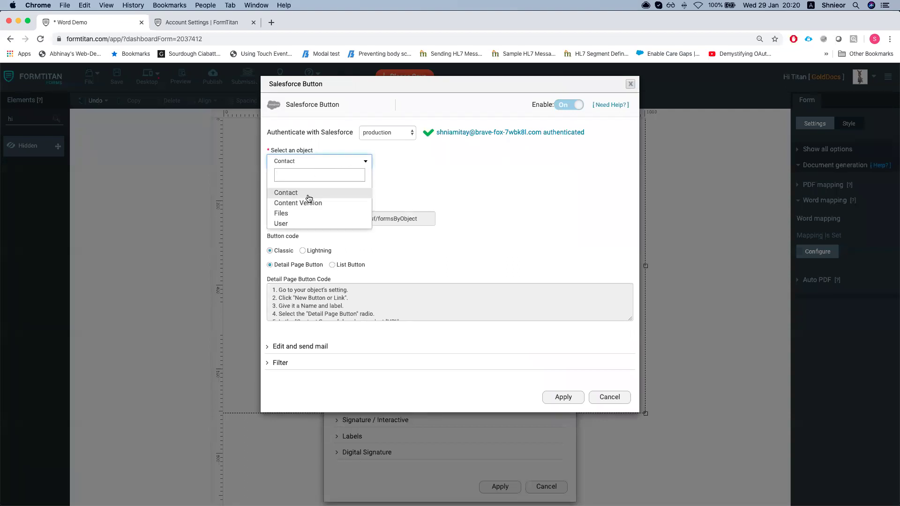
pyautogui.click(309, 198)
pyautogui.click(301, 191)
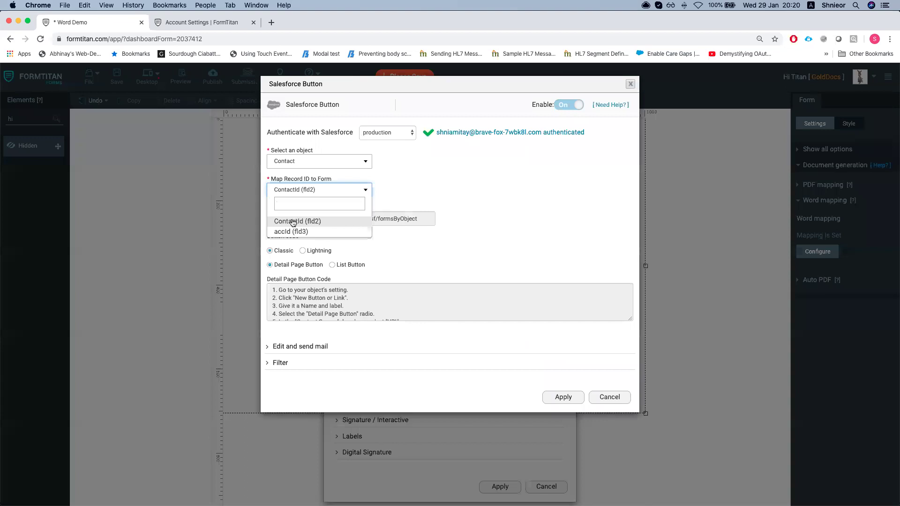
pyautogui.click(302, 222)
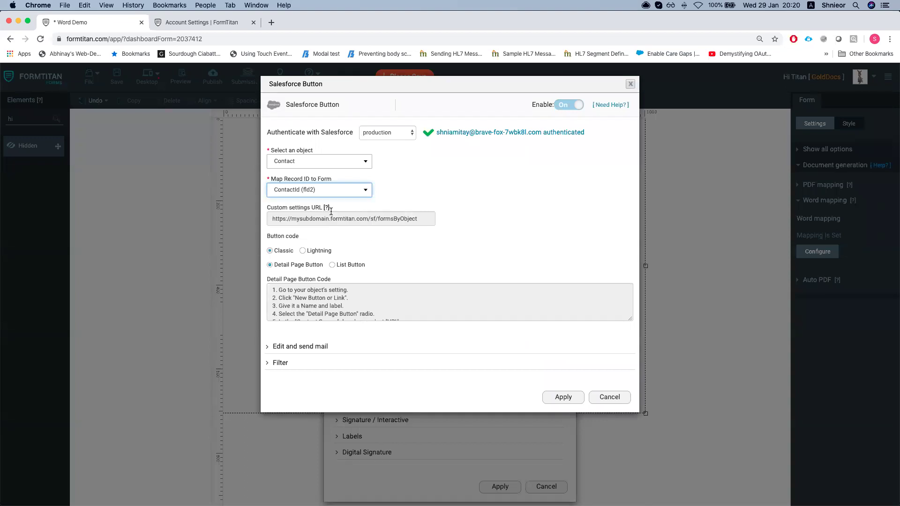
# Expand Edit and send mail and look over the From, Cc and Bcc address fields
pyautogui.click(293, 351)
pyautogui.scroll(-3, 327, 363)
pyautogui.click(326, 350)
pyautogui.scroll(-2, 300, 393)
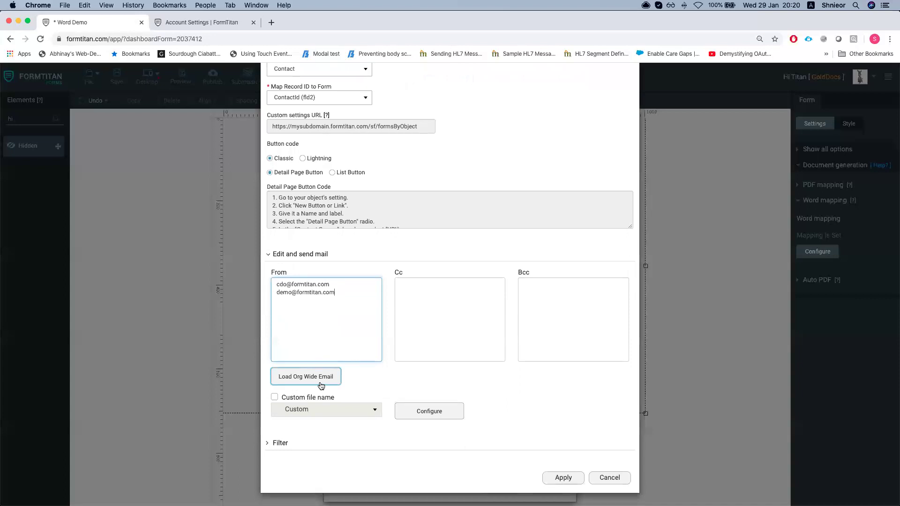
pyautogui.click(454, 298)
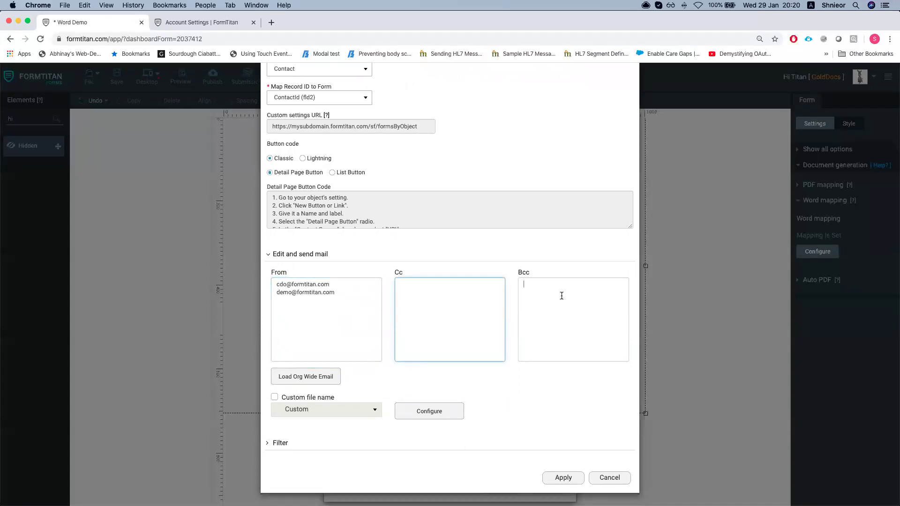
pyautogui.click(407, 299)
pyautogui.click(589, 287)
pyautogui.click(497, 289)
pyautogui.click(534, 291)
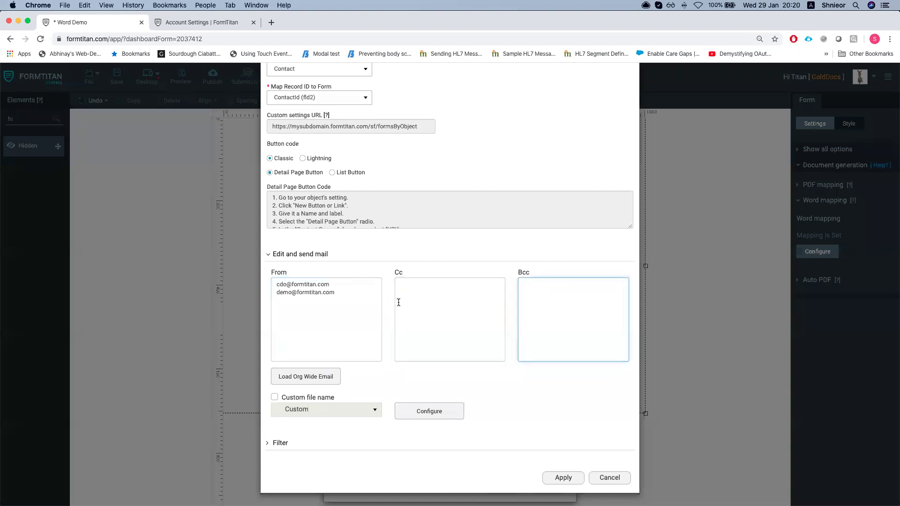
# Load the org-wide emails into From, producing duplicate sender addresses, then go to Salesforce
pyautogui.click(305, 381)
pyautogui.moveTo(339, 305); pyautogui.dragTo(275, 302)
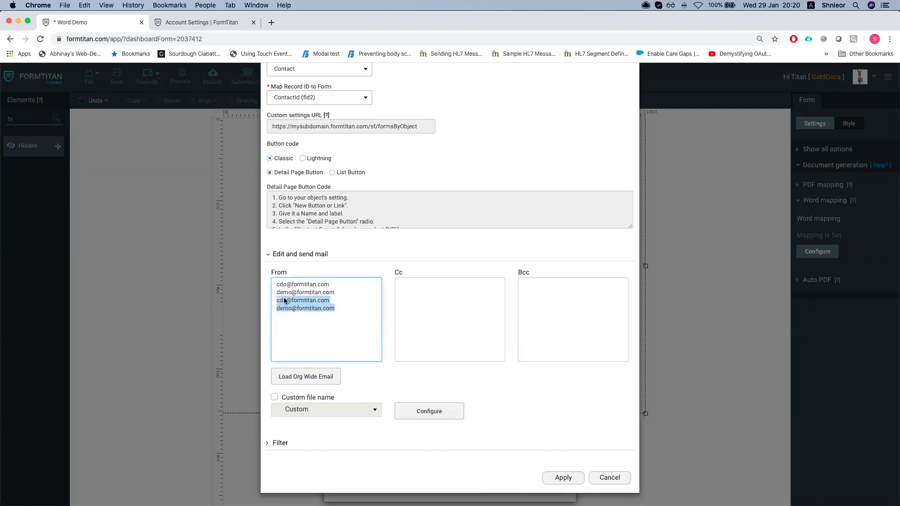
pyautogui.hotkey('ctrl', 'Up')
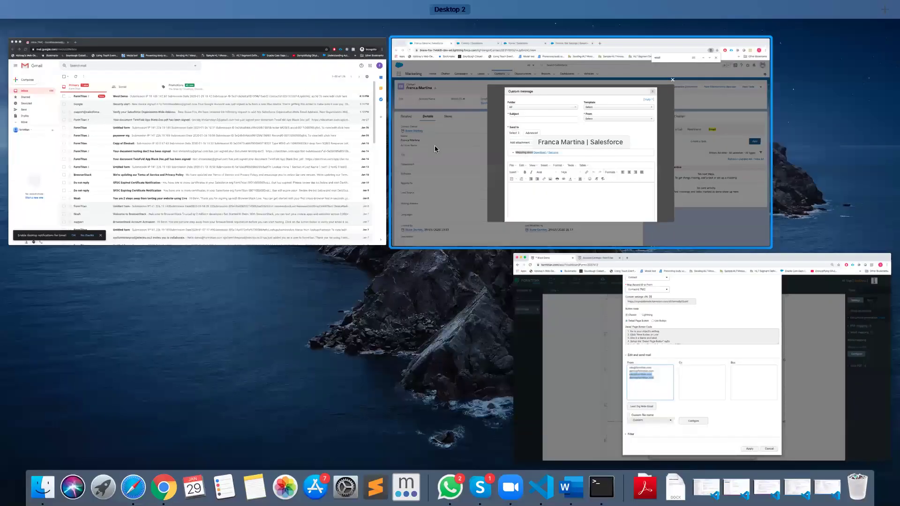
pyautogui.click(435, 146)
# In Setup, search 'organ' and open Organization-Wide Addresses to verify both sender addresses
pyautogui.click(210, 23)
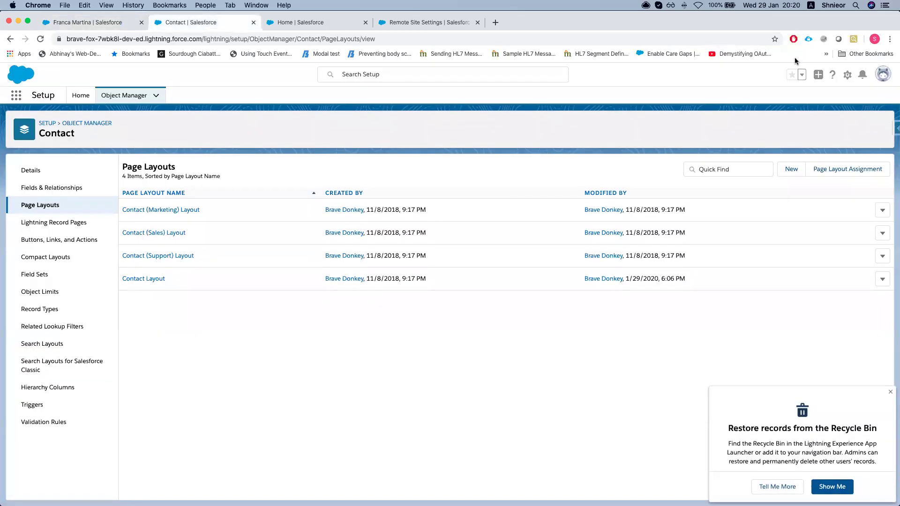
pyautogui.click(847, 74)
pyautogui.click(813, 106)
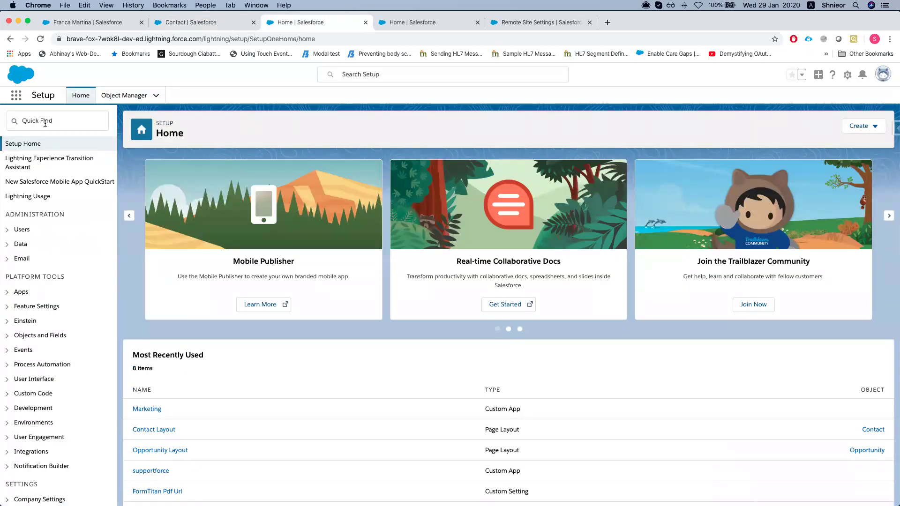
pyautogui.click(56, 121)
pyautogui.write('org')
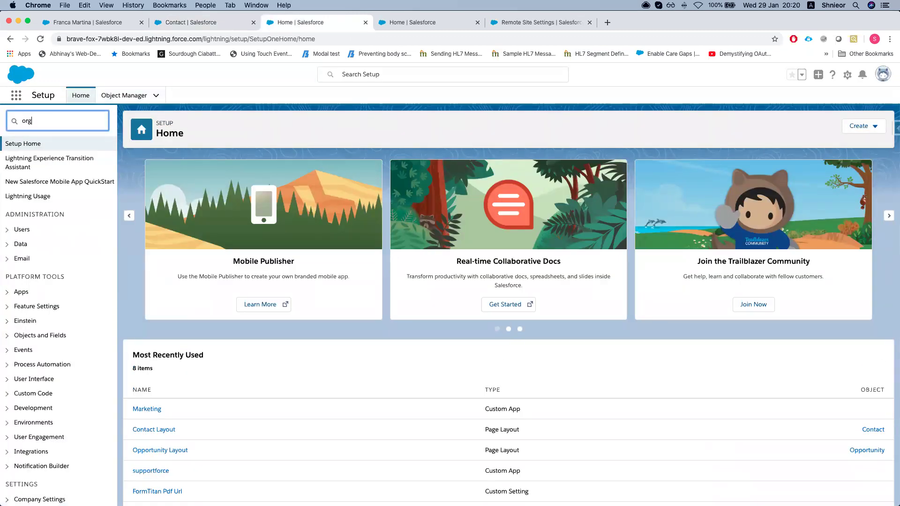
pyautogui.write('an')
pyautogui.click(52, 165)
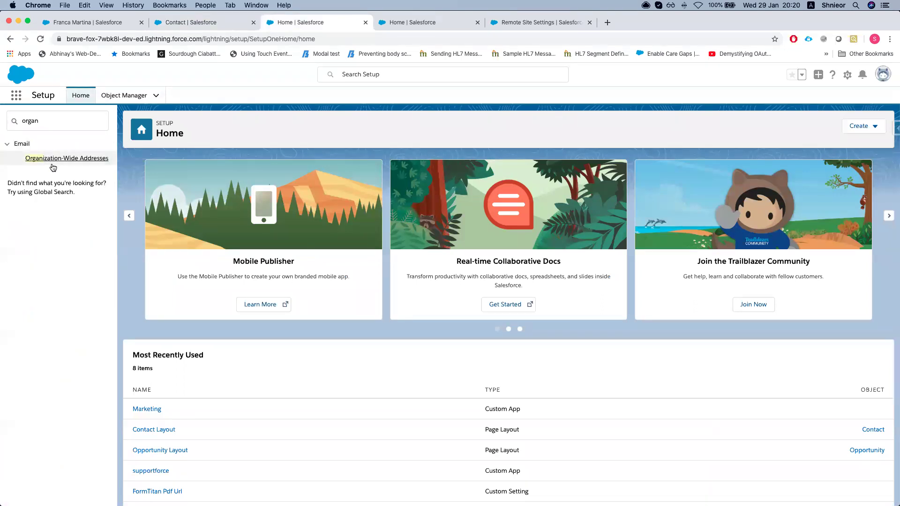
pyautogui.click(53, 162)
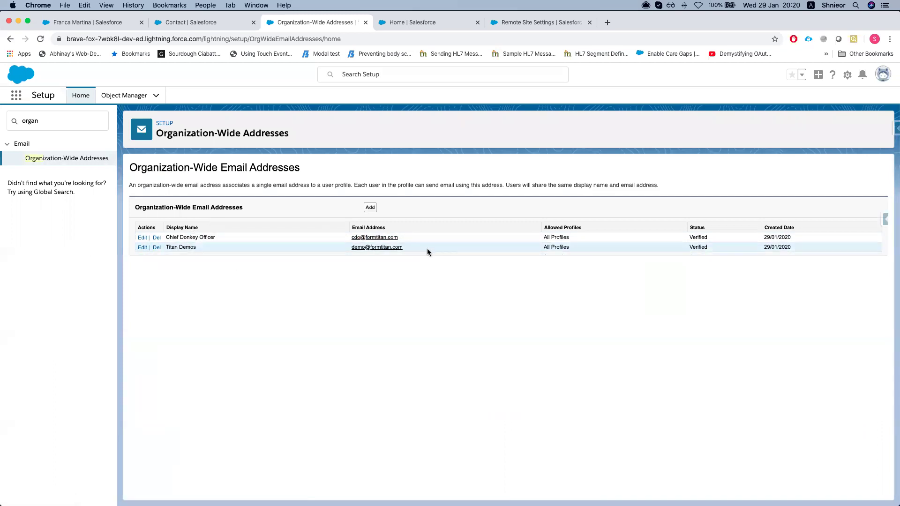
pyautogui.tripleClick(257, 206)
# Back in FormTitan, delete the duplicated addresses from the From list
pyautogui.hotkey('ctrl', 'Up')
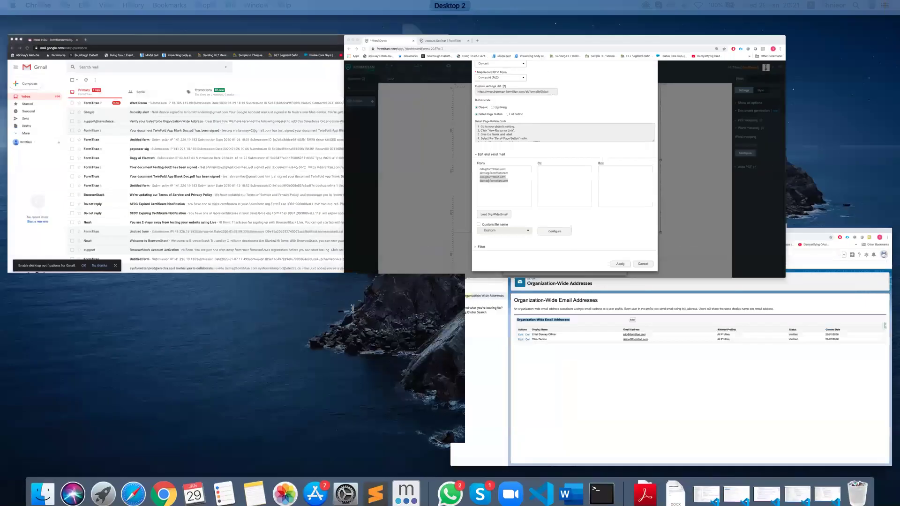
pyautogui.click(352, 309)
pyautogui.moveTo(328, 308); pyautogui.dragTo(272, 305)
pyautogui.press('BackSpace')
# Enable the Custom file name option under Edit and send mail
pyautogui.moveTo(344, 301); pyautogui.dragTo(263, 297)
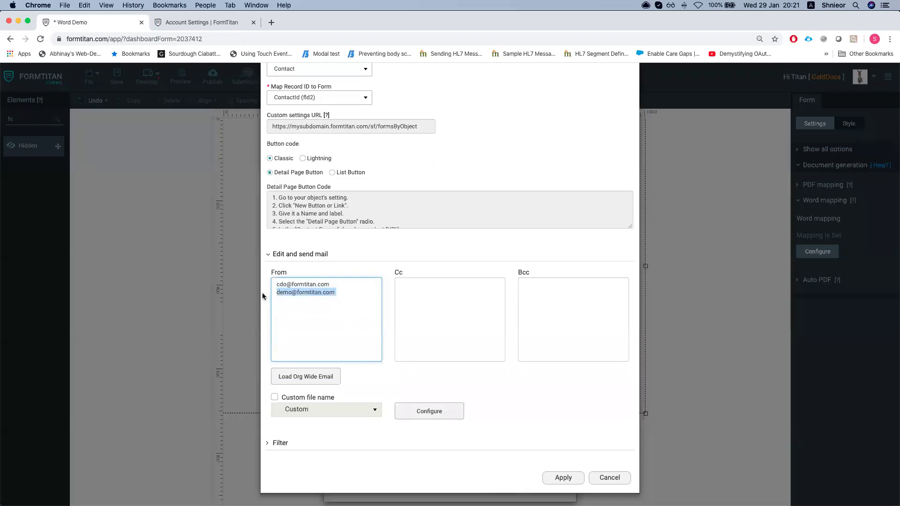
pyautogui.click(334, 302)
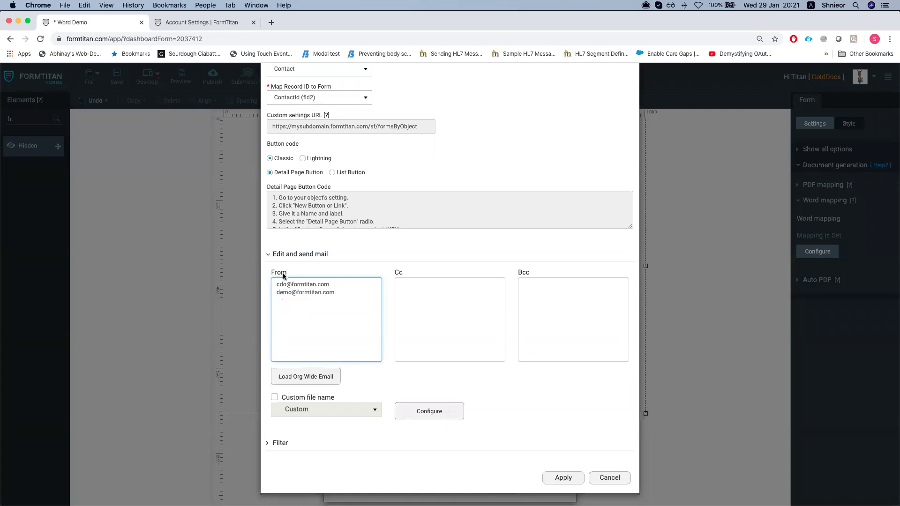
pyautogui.click(275, 398)
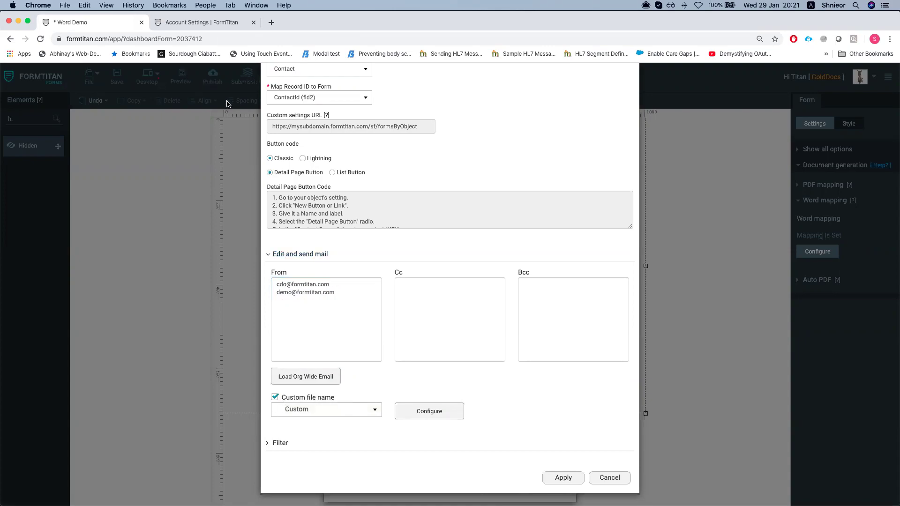
# Glance at the Salesforce contact tab, then return to FormTitan's file-name options
pyautogui.hotkey('ctrl', 'Up')
pyautogui.click(469, 164)
pyautogui.hotkey('ctrl', 'shift', 'Tab')
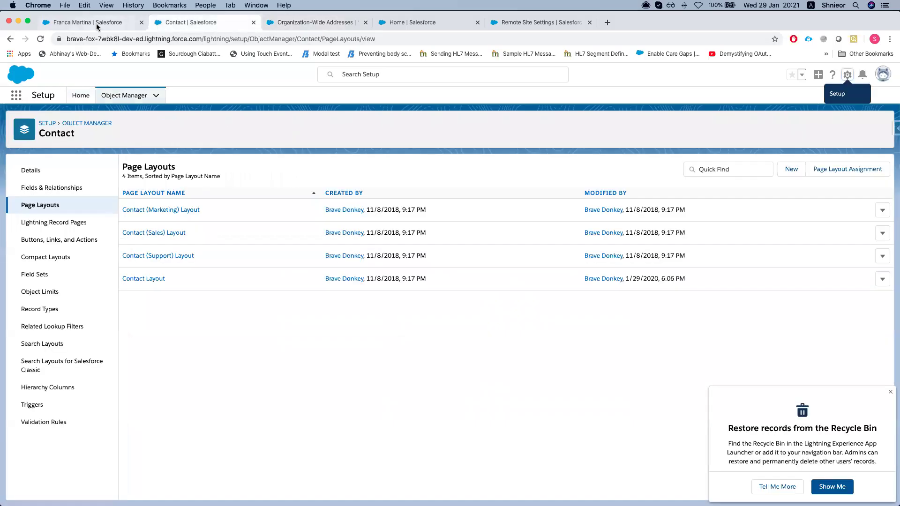
pyautogui.hotkey('ctrl', 'shift', 'Tab')
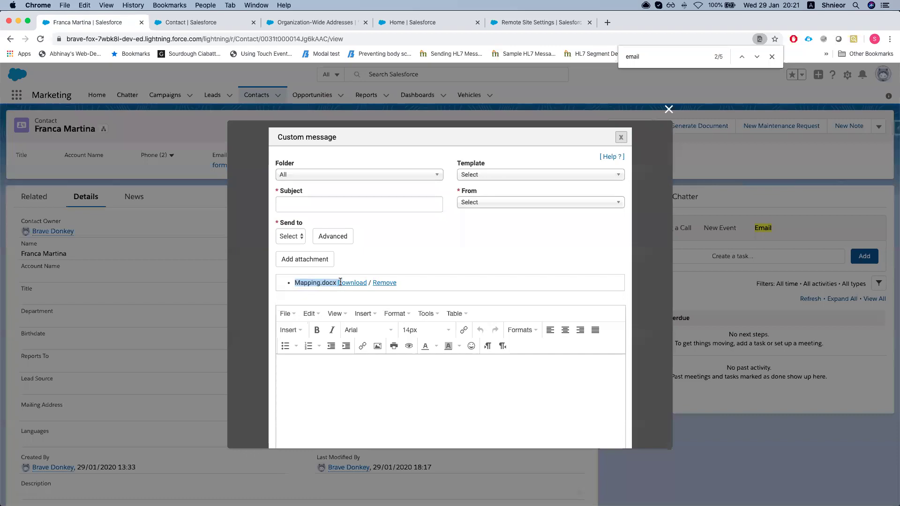
pyautogui.hotkey('ctrl', 'Up')
pyautogui.click(439, 295)
pyautogui.click(322, 410)
# Try inserting Contact ID and First Name into the file-name pattern, then discard it
pyautogui.click(362, 412)
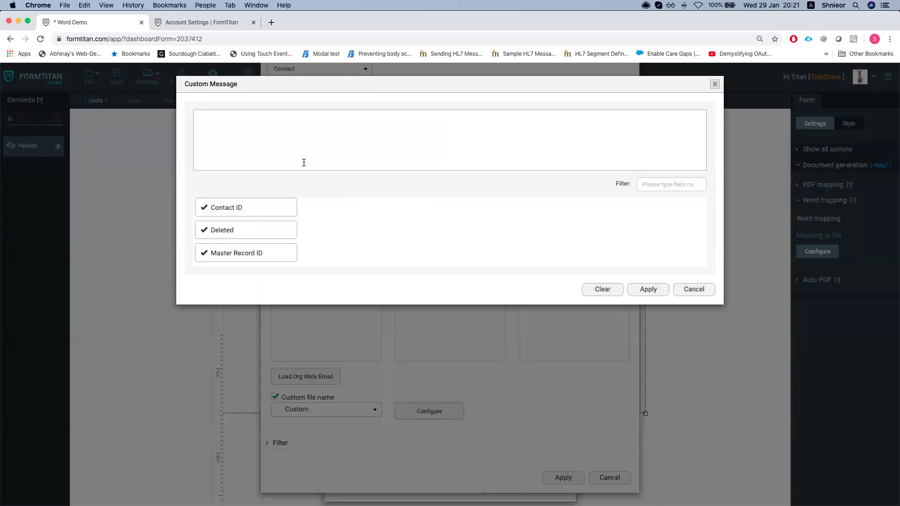
pyautogui.scroll(-2, 285, 254)
pyautogui.scroll(2, 271, 244)
pyautogui.click(696, 184)
pyautogui.write('er')
pyautogui.write('rec')
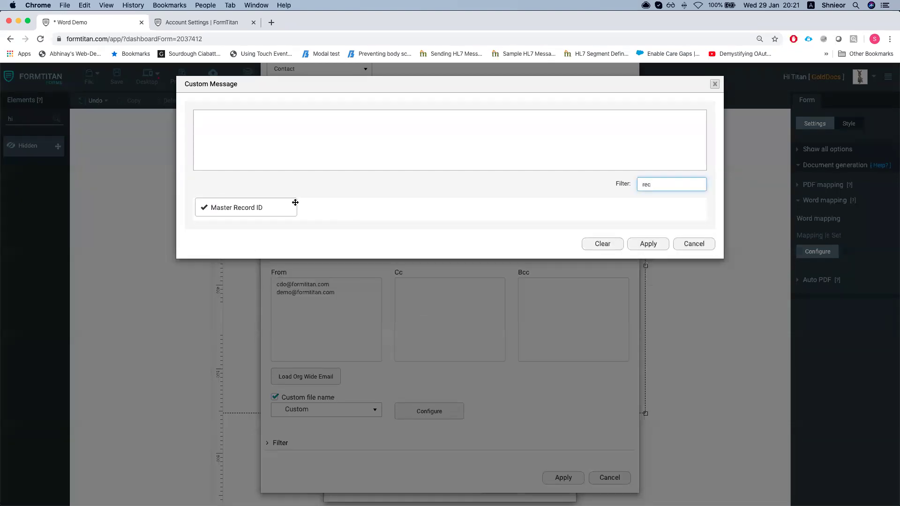
pyautogui.write('contact')
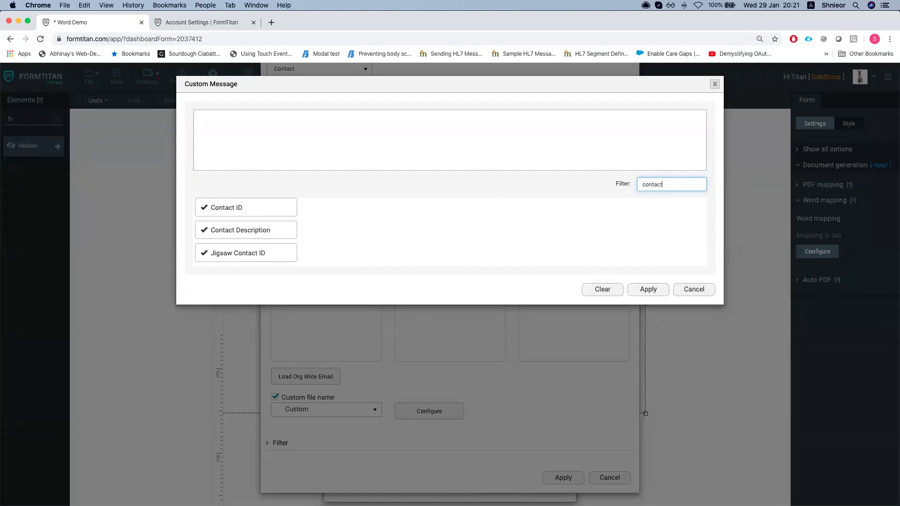
pyautogui.click(265, 205)
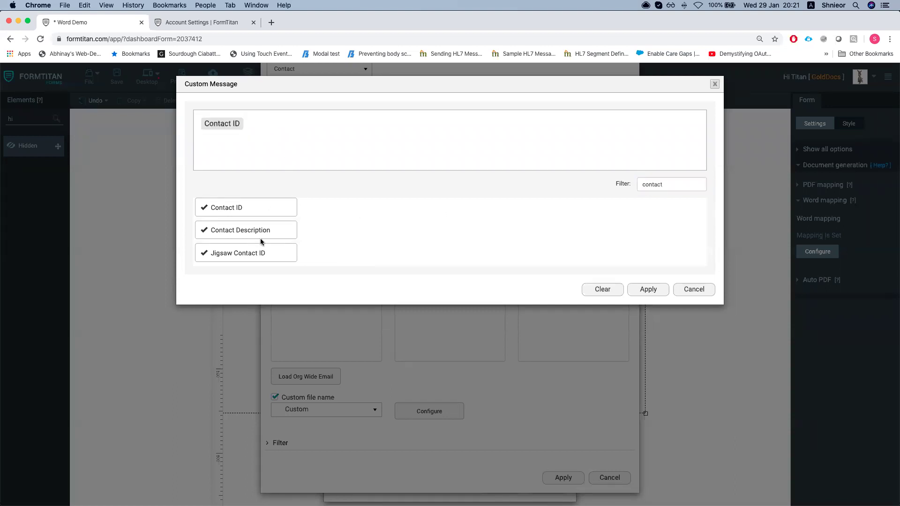
pyautogui.doubleClick(686, 181)
pyautogui.press('BackSpace')
pyautogui.write('fir')
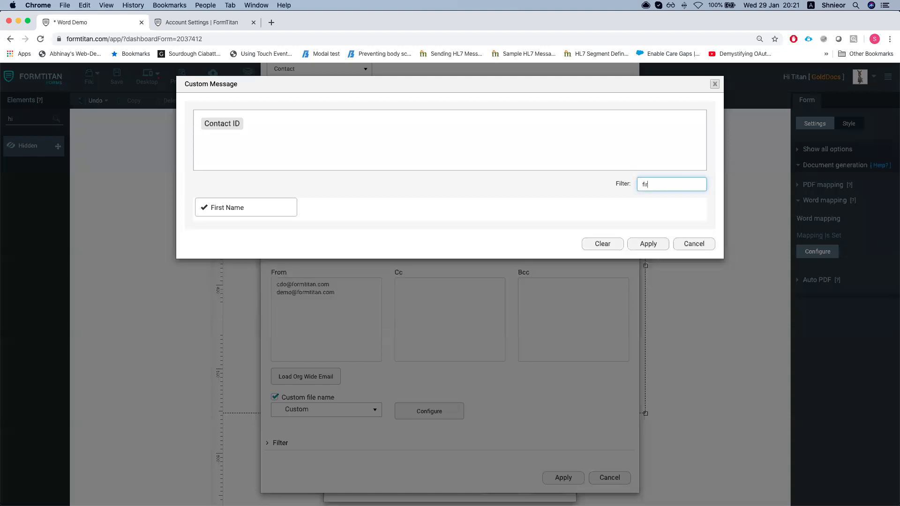
pyautogui.moveTo(247, 206); pyautogui.dragTo(297, 156)
pyautogui.moveTo(245, 207); pyautogui.dragTo(264, 174)
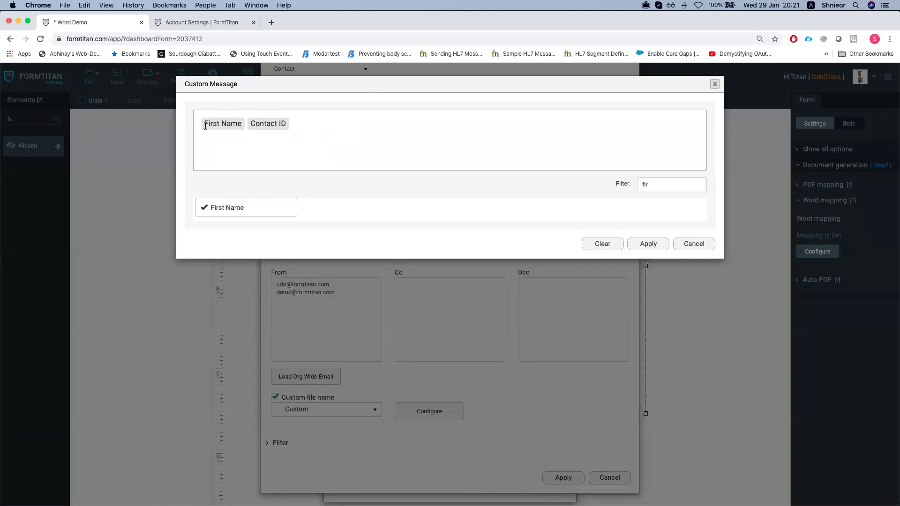
pyautogui.press('Escape')
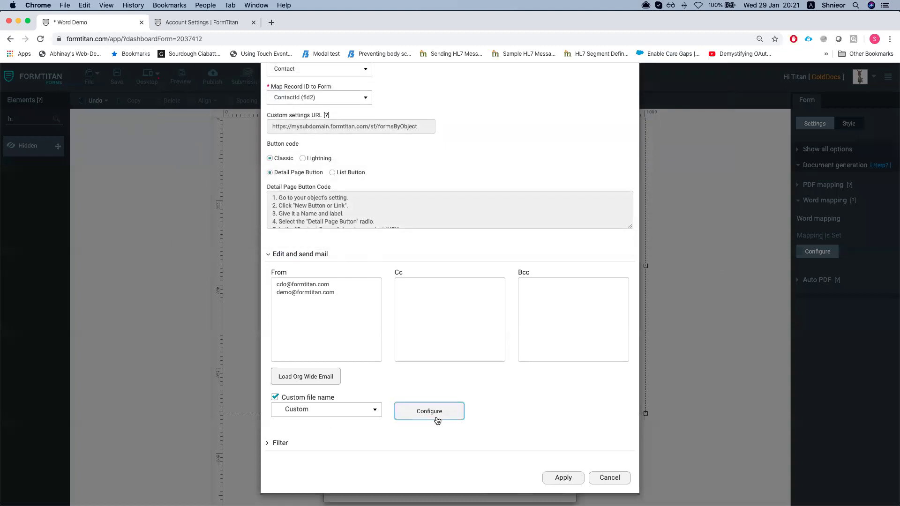
# Build the file-name pattern Contact ID - First Name - Last Name
pyautogui.click(436, 417)
pyautogui.click(677, 184)
pyautogui.write('contac')
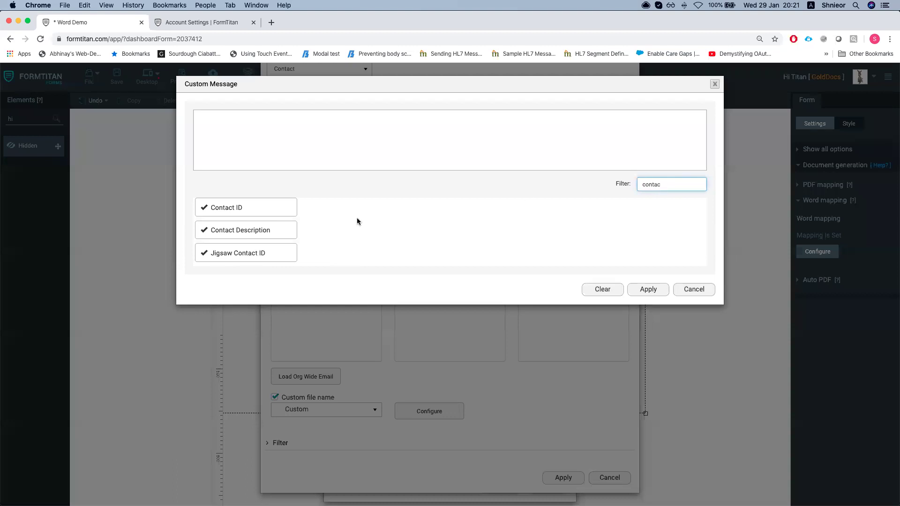
pyautogui.moveTo(238, 203); pyautogui.dragTo(266, 161)
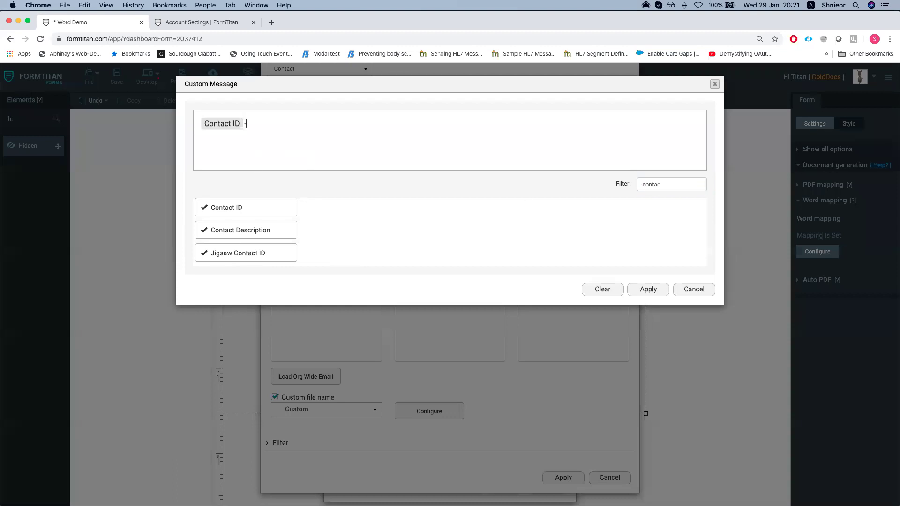
pyautogui.doubleClick(663, 187)
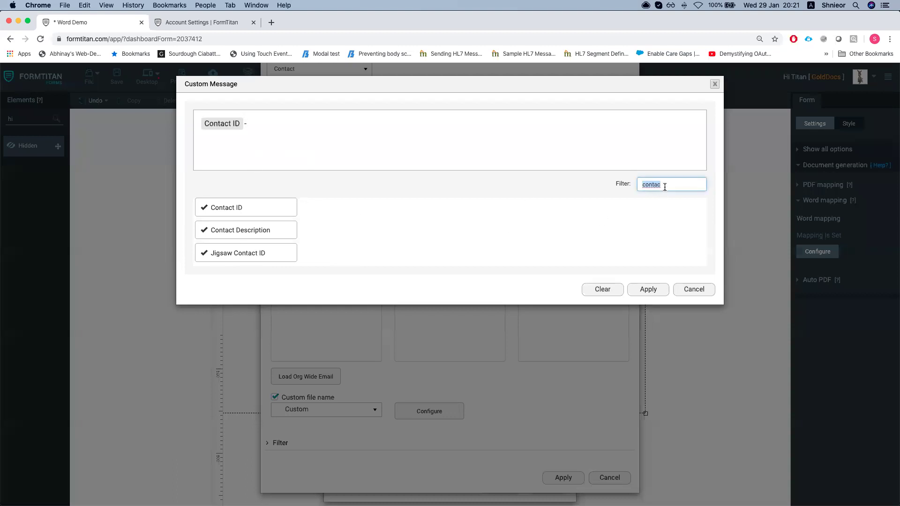
pyautogui.write('fir')
pyautogui.click(375, 147)
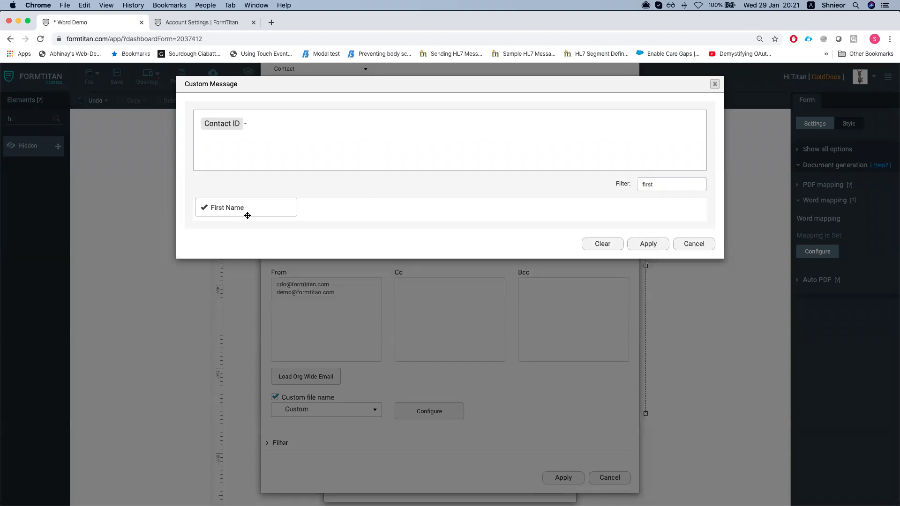
pyautogui.moveTo(247, 215); pyautogui.dragTo(328, 165)
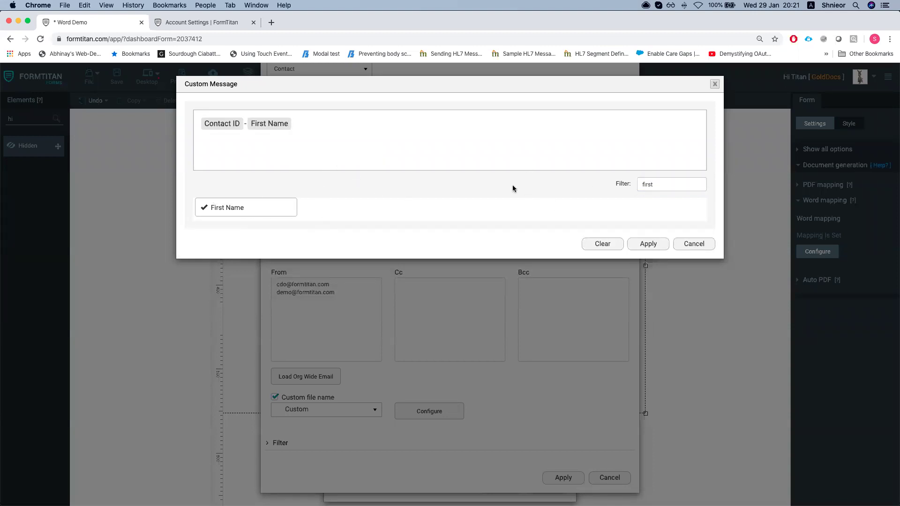
pyautogui.doubleClick(702, 184)
pyautogui.write('last')
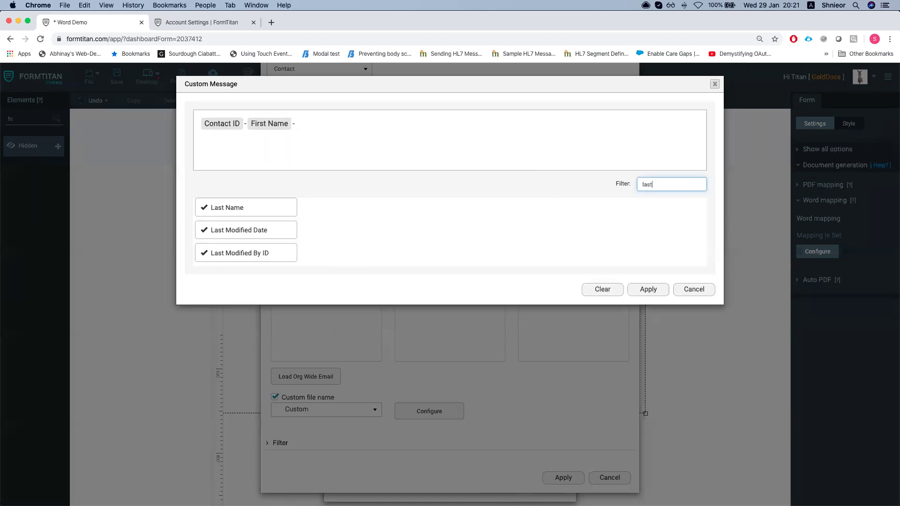
pyautogui.click(371, 148)
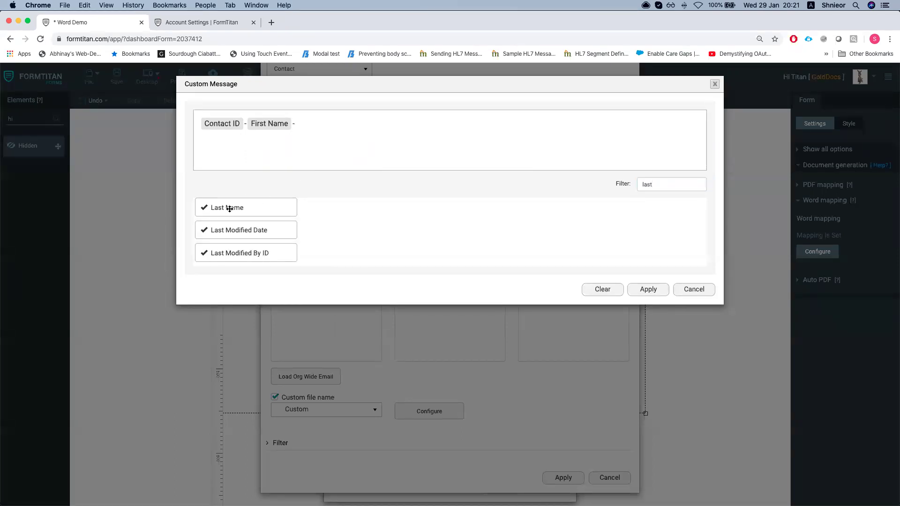
pyautogui.moveTo(229, 209); pyautogui.dragTo(368, 140)
# Apply the pattern, Salesforce button and Word mapping settings, save the form, and open push logs
pyautogui.click(615, 325)
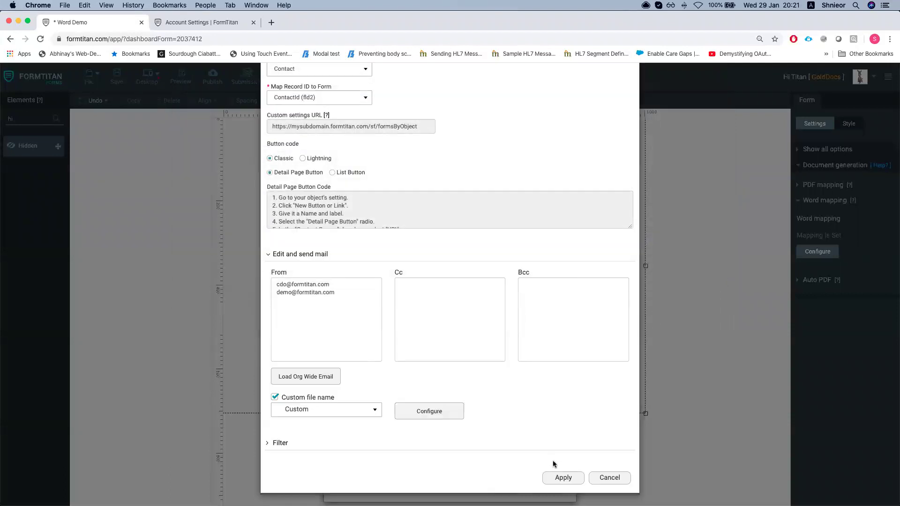
pyautogui.click(558, 481)
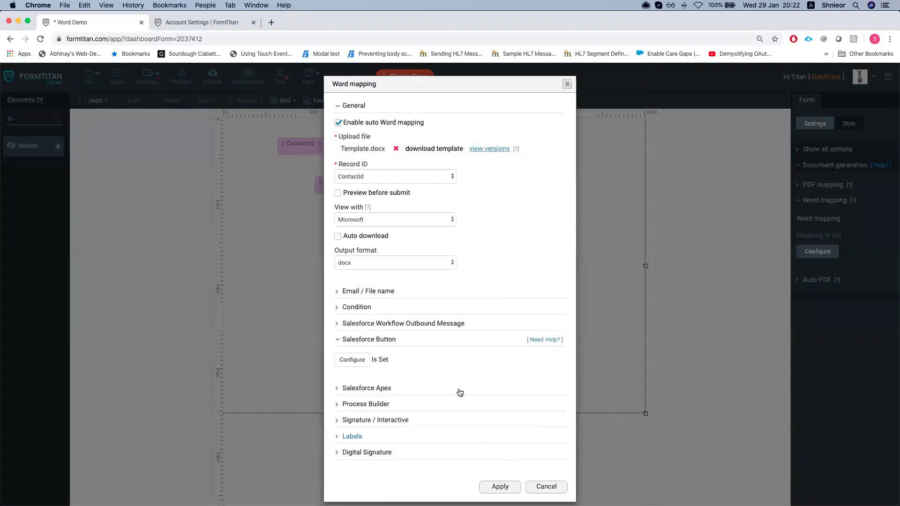
pyautogui.click(496, 483)
pyautogui.click(117, 77)
pyautogui.click(192, 22)
# In Salesforce, close the old message and start Edit and send for the Word Demo template
pyautogui.hotkey('ctrl', 'Up')
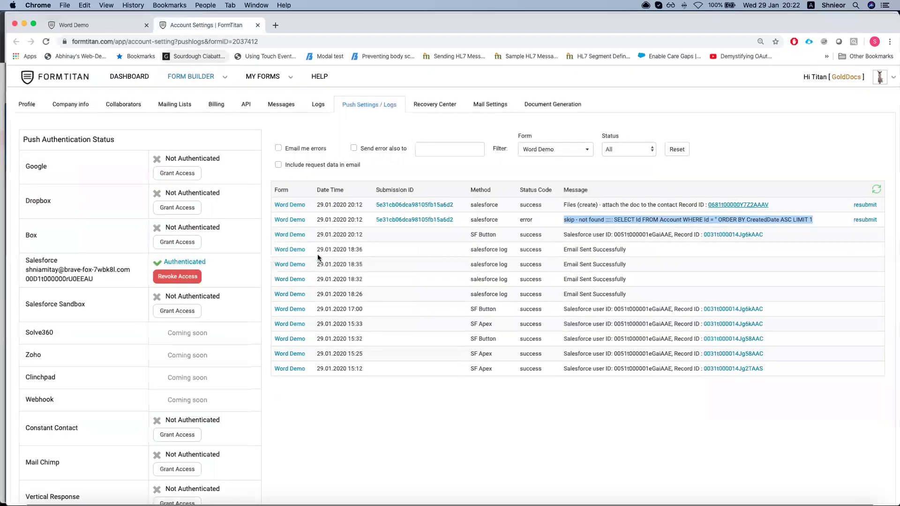
pyautogui.click(691, 108)
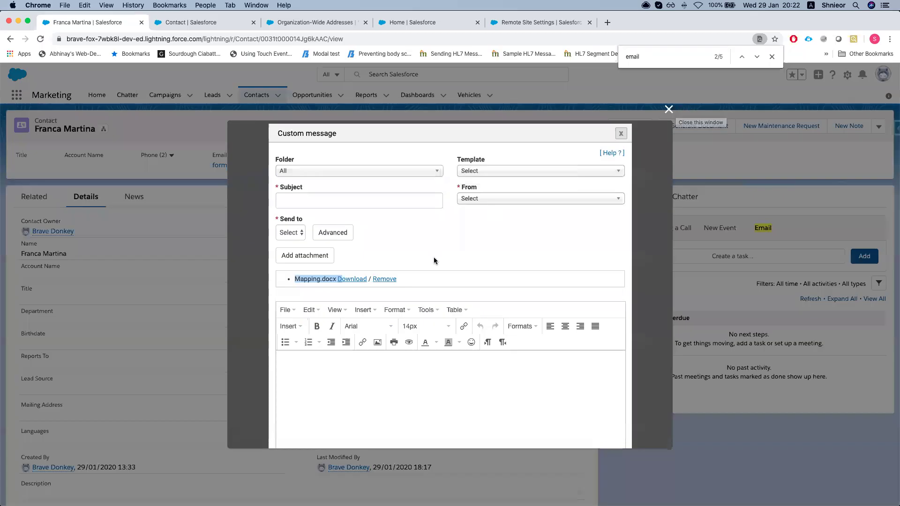
pyautogui.scroll(-2, 449, 329)
pyautogui.scroll(2, 656, 191)
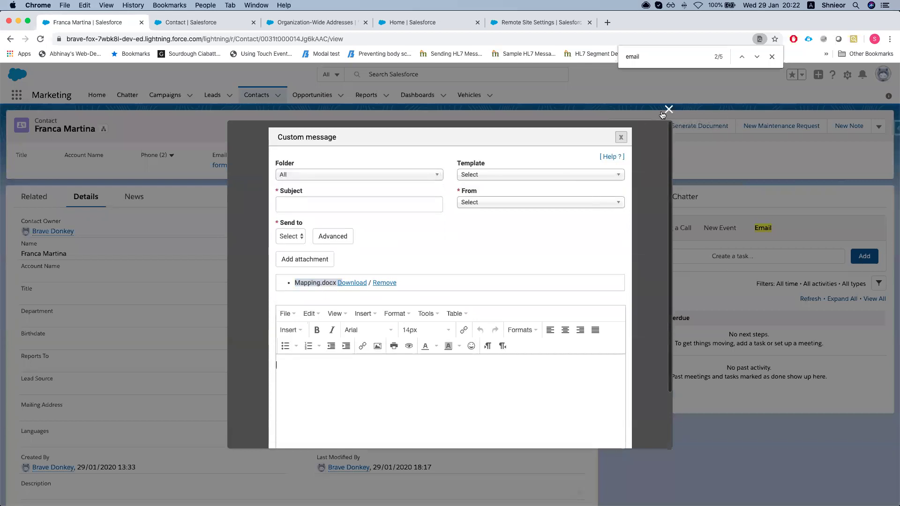
pyautogui.click(669, 109)
pyautogui.click(691, 133)
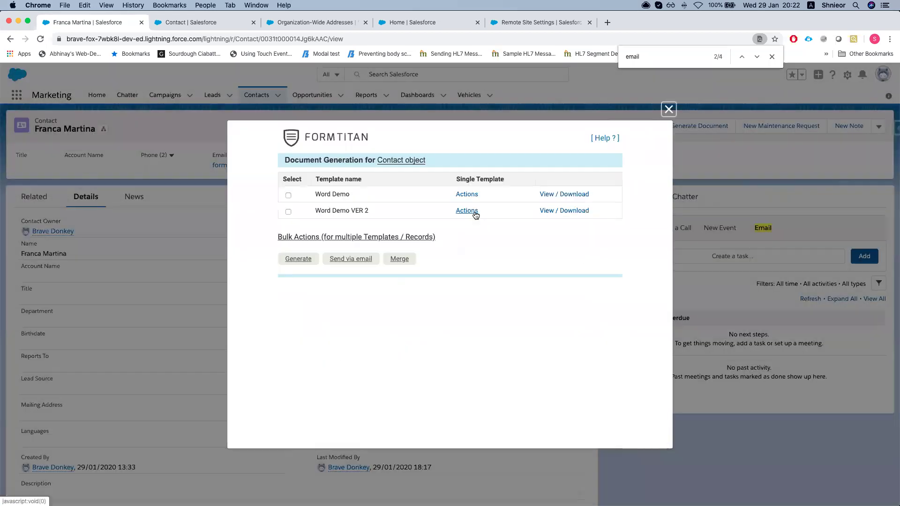
pyautogui.click(467, 195)
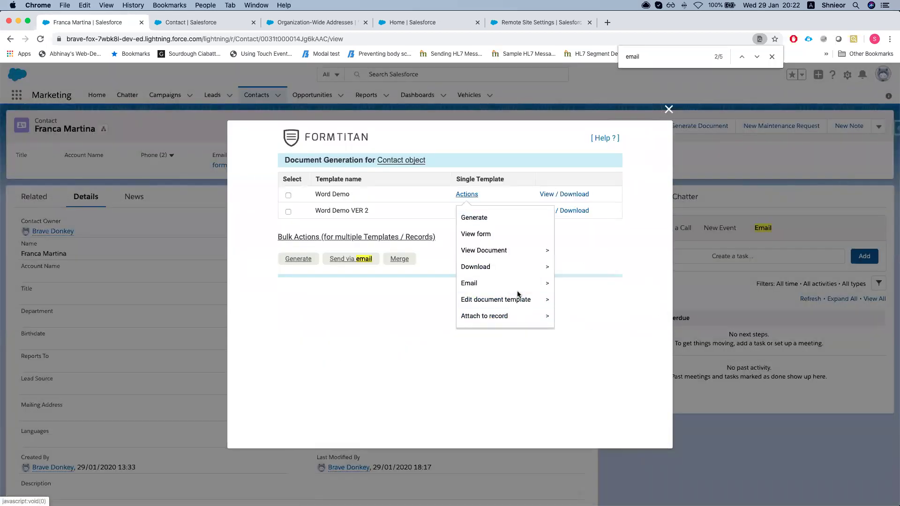
pyautogui.moveTo(515, 283)
pyautogui.click(583, 302)
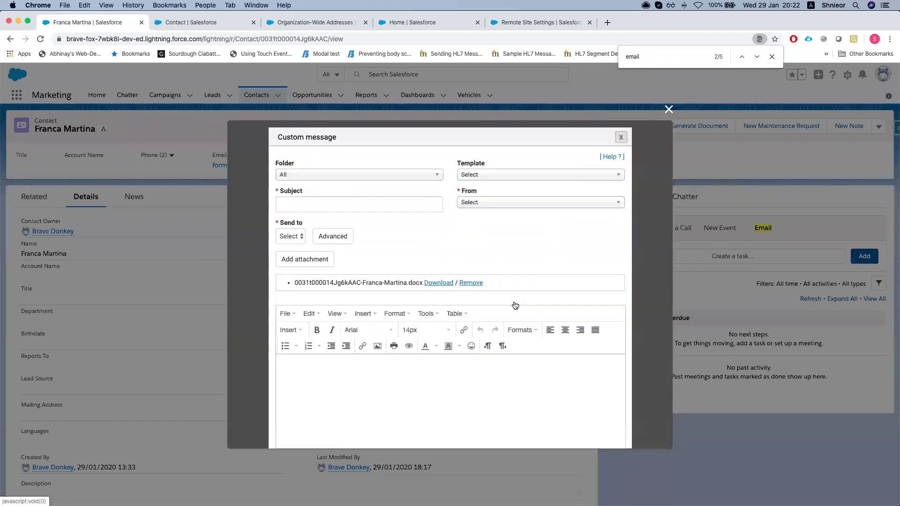
# Check the contact-named attachment and choose the Self-Service Reset Password sample email template
pyautogui.moveTo(293, 283)
pyautogui.mouseDown()
pyautogui.moveTo(361, 285)
pyautogui.moveTo(294, 282)
pyautogui.mouseUp()
pyautogui.click(331, 283)
pyautogui.moveTo(365, 283); pyautogui.dragTo(405, 284)
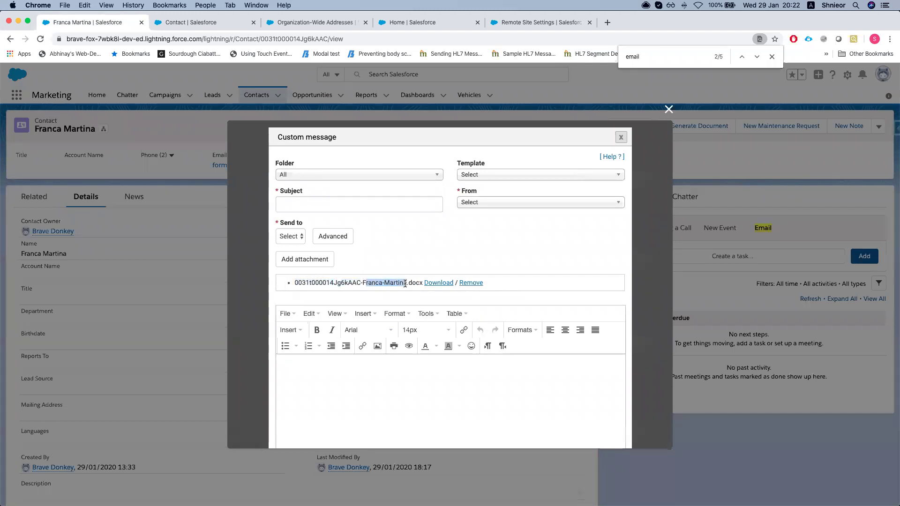
pyautogui.click(417, 238)
pyautogui.click(393, 176)
pyautogui.click(517, 177)
pyautogui.click(518, 176)
pyautogui.scroll(-5, 527, 234)
pyautogui.click(514, 303)
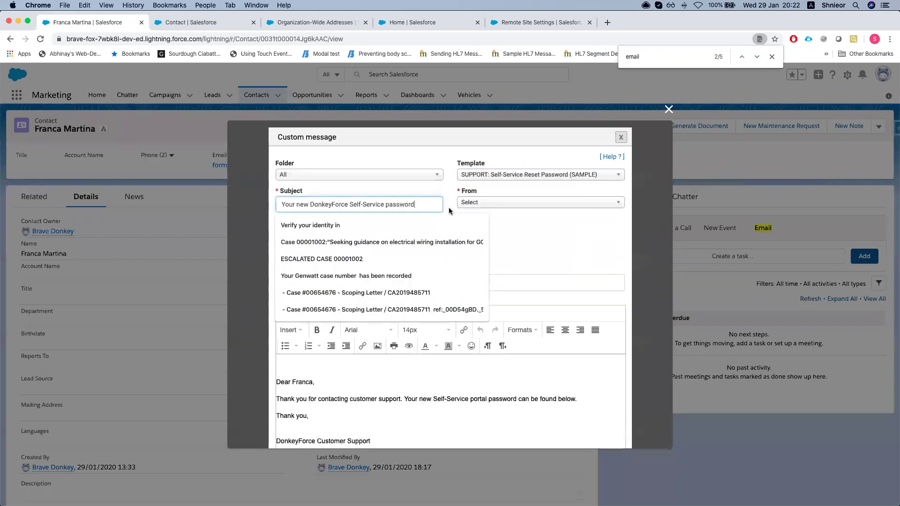
# Set the sender to the company officer address
pyautogui.click(536, 205)
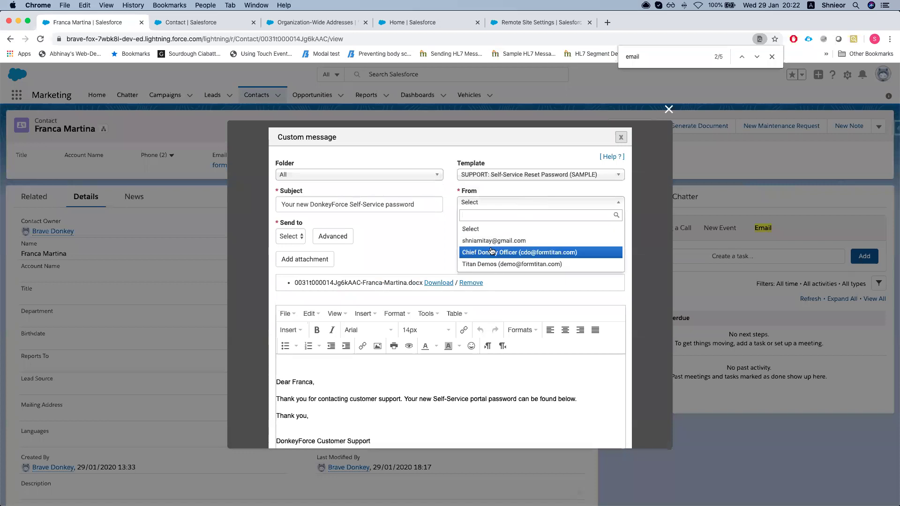
pyautogui.click(463, 248)
pyautogui.click(297, 286)
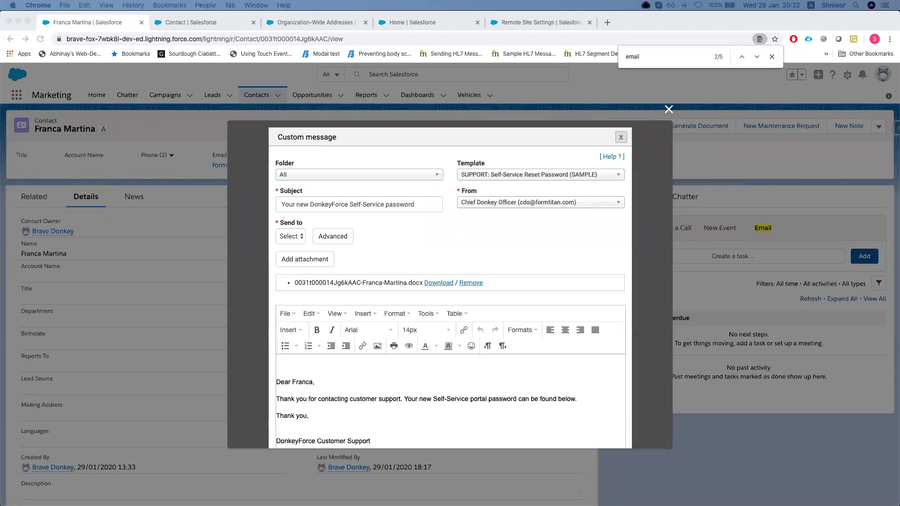
pyautogui.click(343, 299)
pyautogui.scroll(-3, 303, 305)
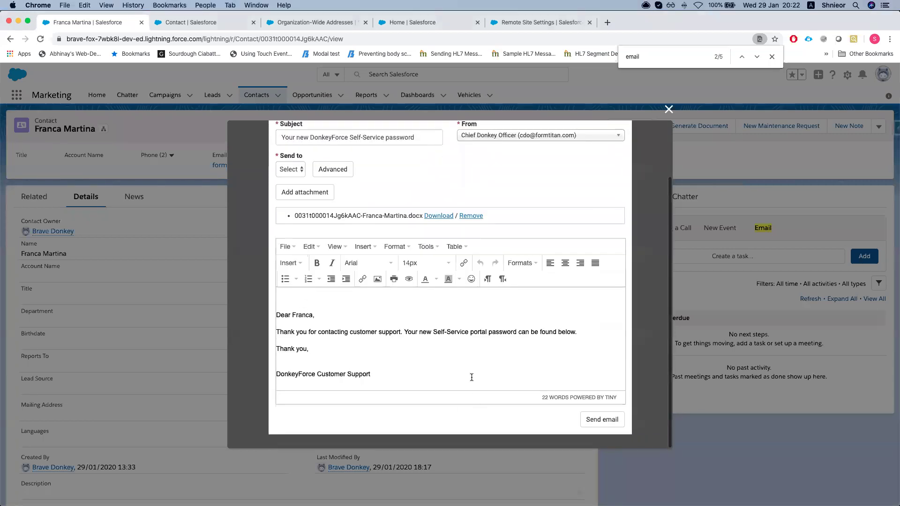
pyautogui.scroll(3, 469, 375)
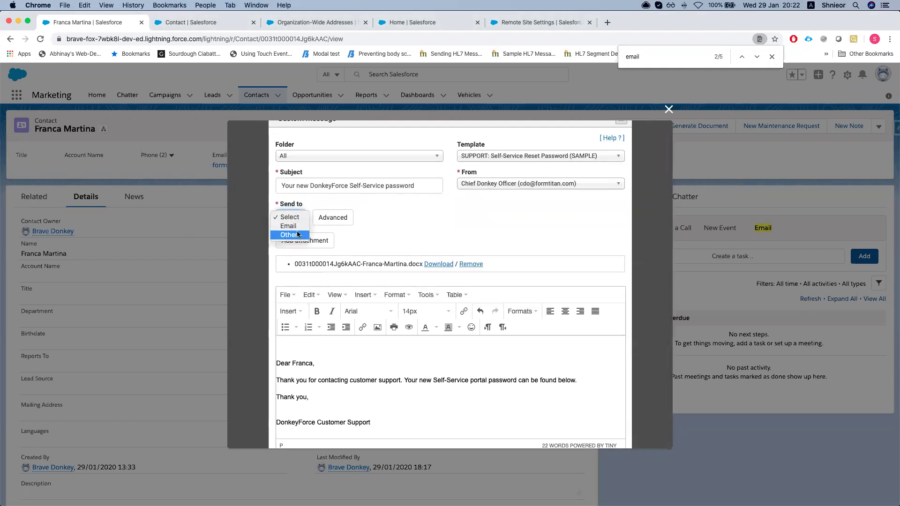
# Send to the contact's Email from the company officer address and send the email
pyautogui.click(296, 236)
pyautogui.click(297, 223)
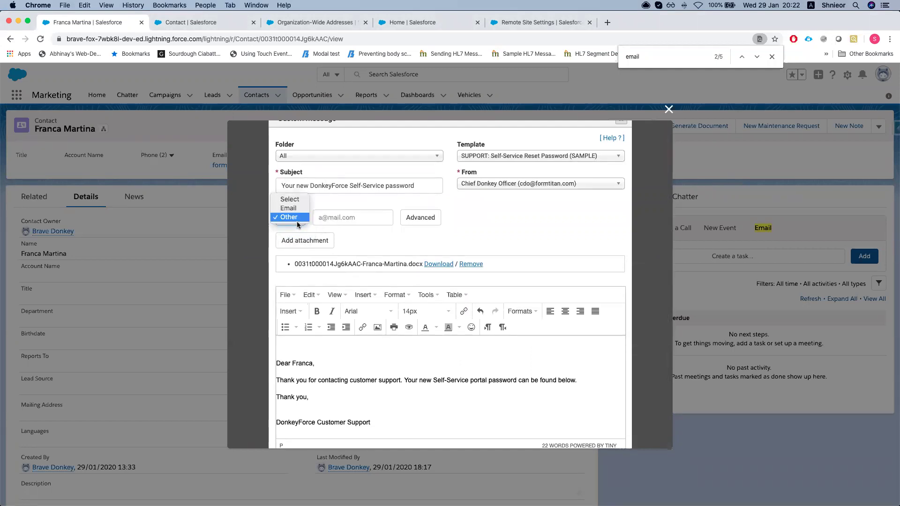
pyautogui.click(288, 208)
pyautogui.scroll(-2, 488, 293)
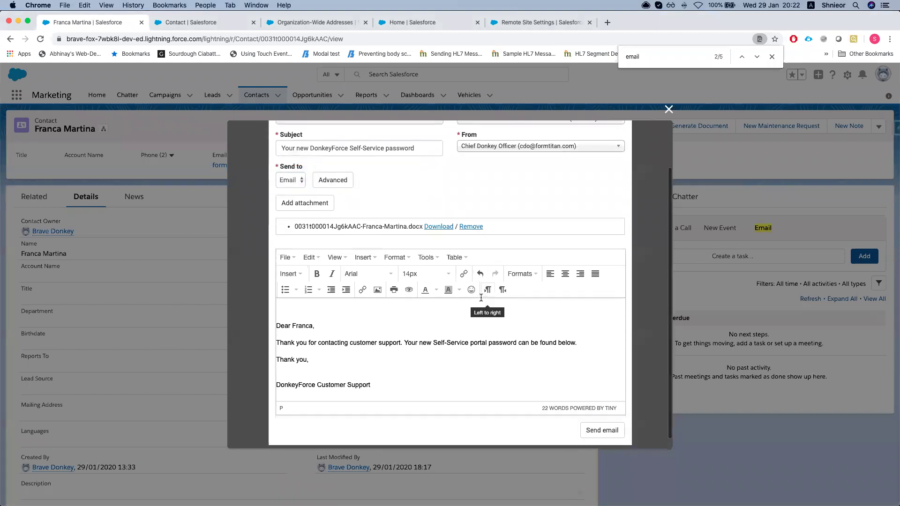
pyautogui.scroll(3, 577, 386)
pyautogui.click(484, 206)
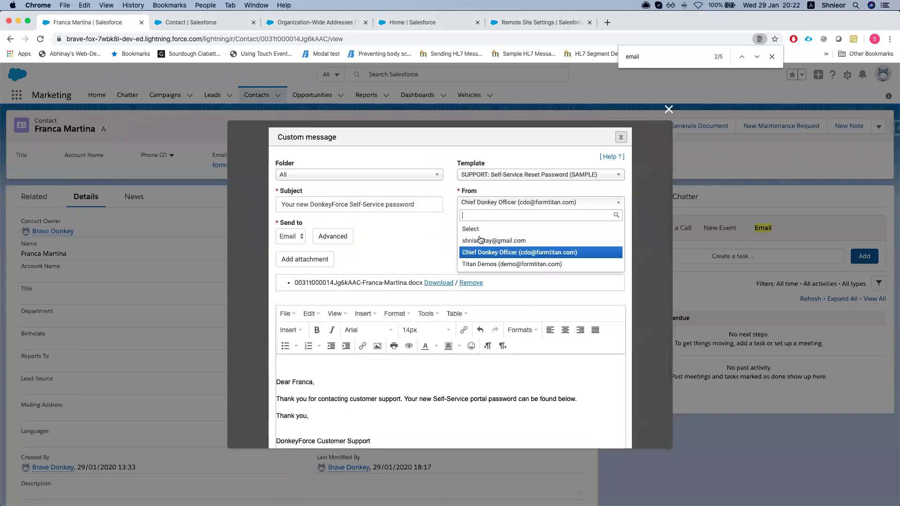
pyautogui.click(478, 253)
pyautogui.scroll(-3, 539, 356)
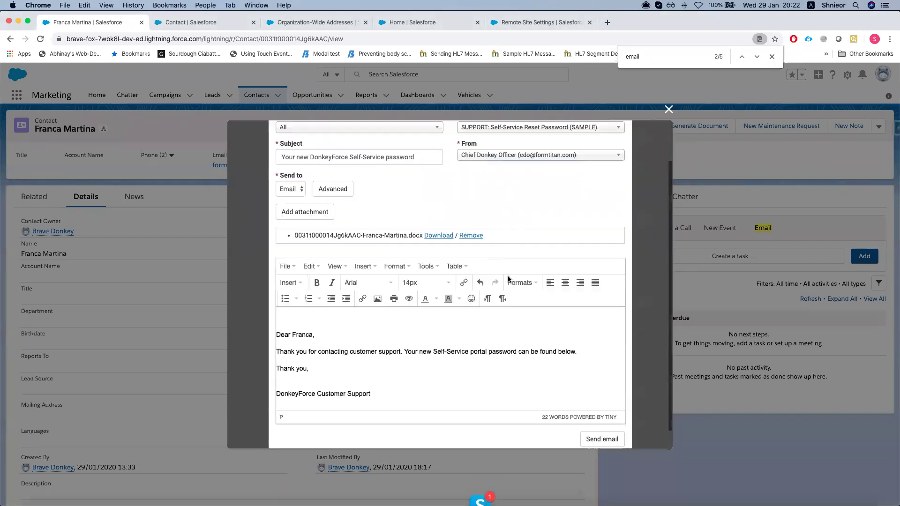
pyautogui.click(602, 420)
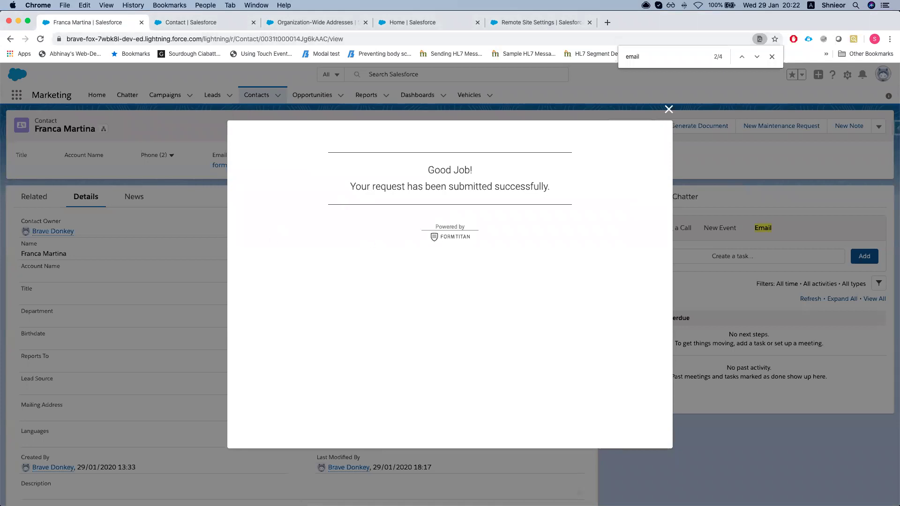
pyautogui.press('ctrl+super+f')
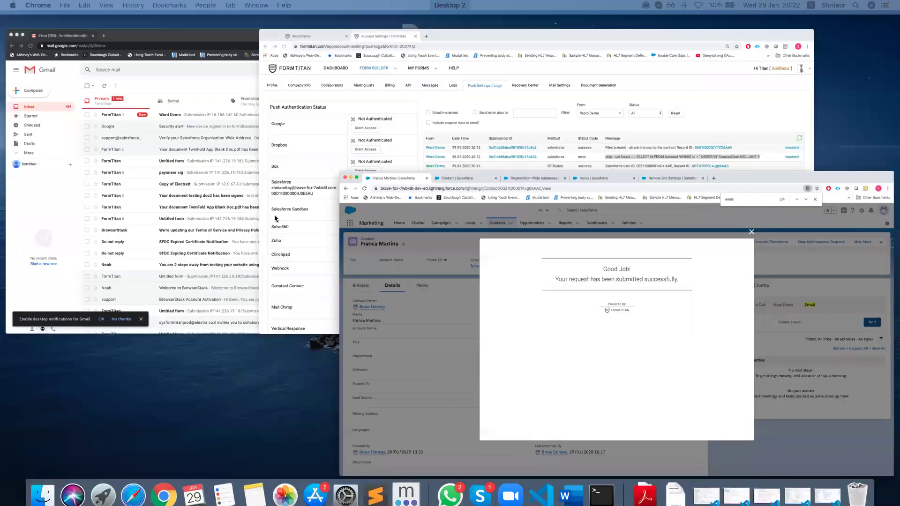
# In Gmail, open the new GenWatt Self-Service password email and read its contents
pyautogui.hotkey('ctrl', 'Up')
pyautogui.click(309, 179)
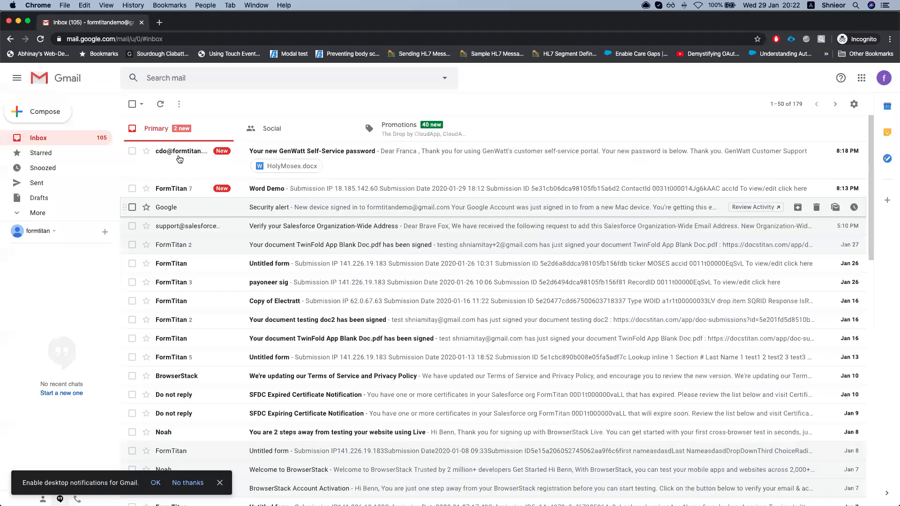
pyautogui.click(180, 160)
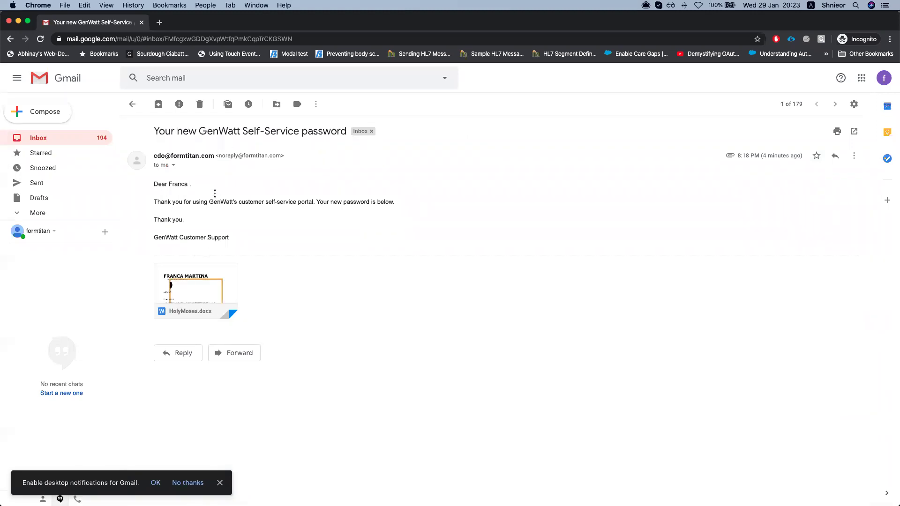
pyautogui.moveTo(160, 194); pyautogui.dragTo(181, 198)
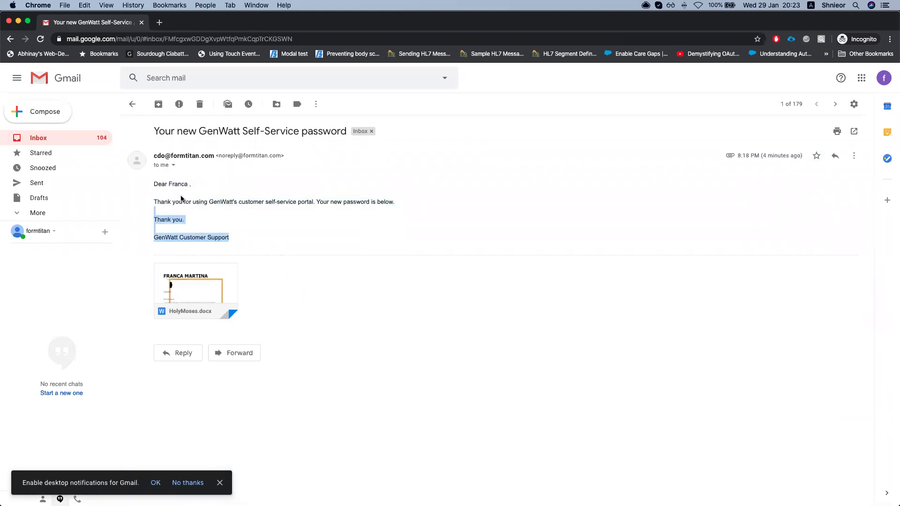
pyautogui.click(181, 199)
pyautogui.hotkey('ctrl', 'Up')
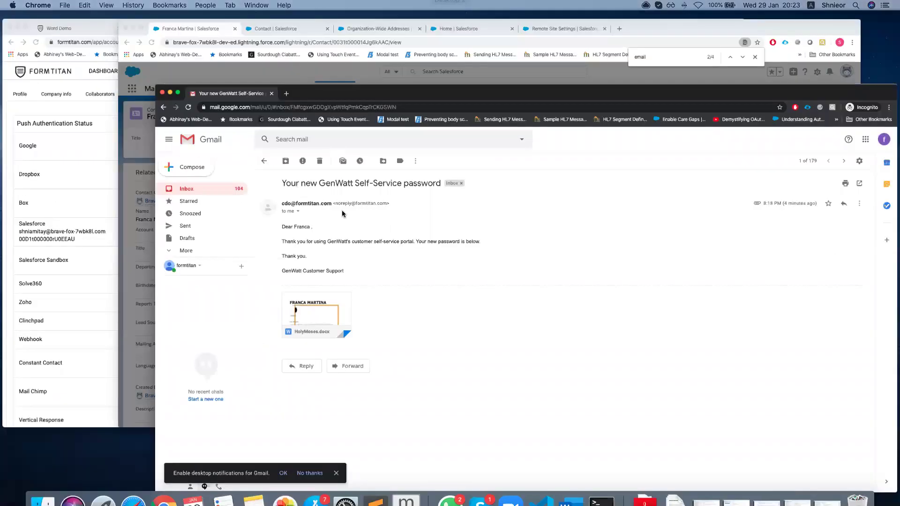
pyautogui.click(694, 289)
# Reopen the email, inspect the sender and delivery details, and go back to the inbox
pyautogui.click(56, 139)
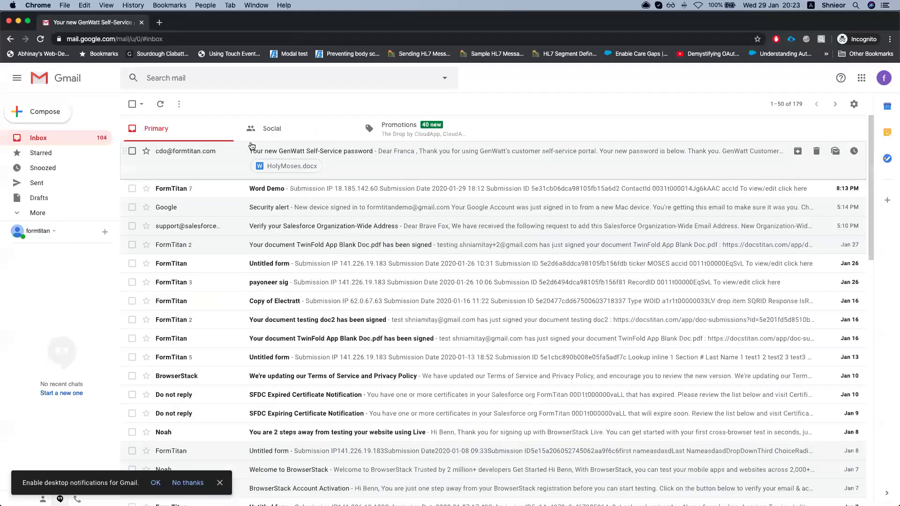
pyautogui.click(259, 151)
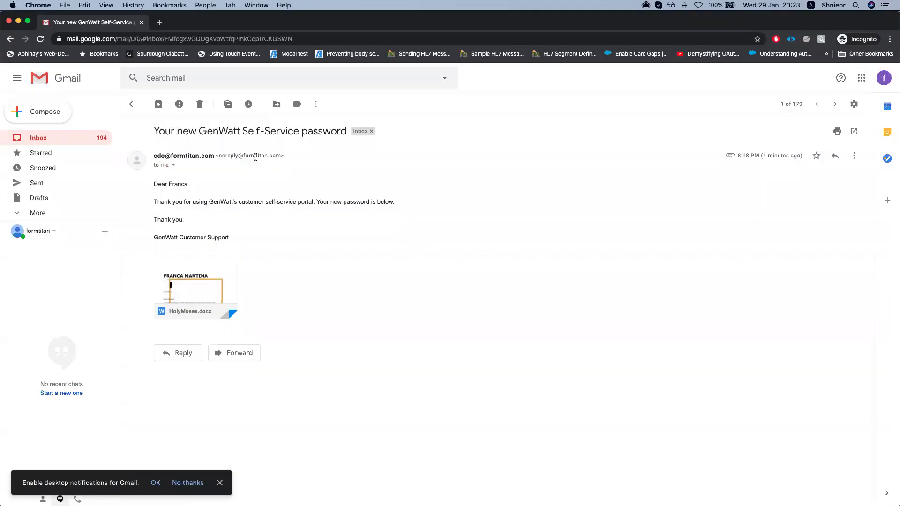
pyautogui.click(173, 165)
pyautogui.moveTo(238, 191); pyautogui.dragTo(323, 201)
pyautogui.click(405, 188)
pyautogui.click(50, 136)
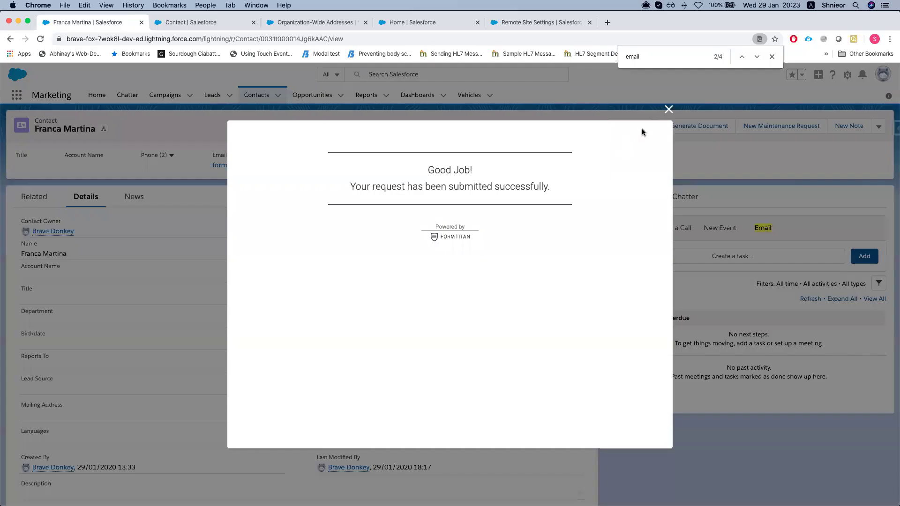
# Close the Good Job confirmation and reopen FT Generate Document on the contact
pyautogui.click(668, 109)
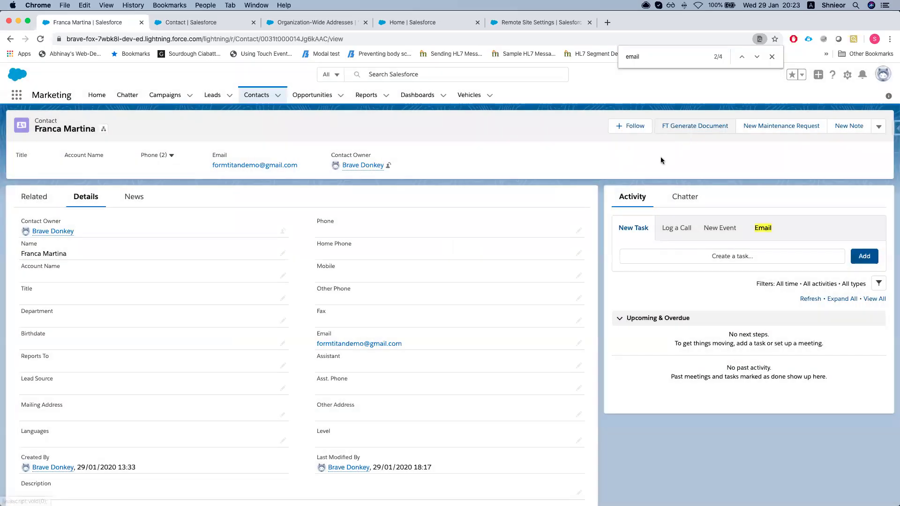
pyautogui.click(675, 126)
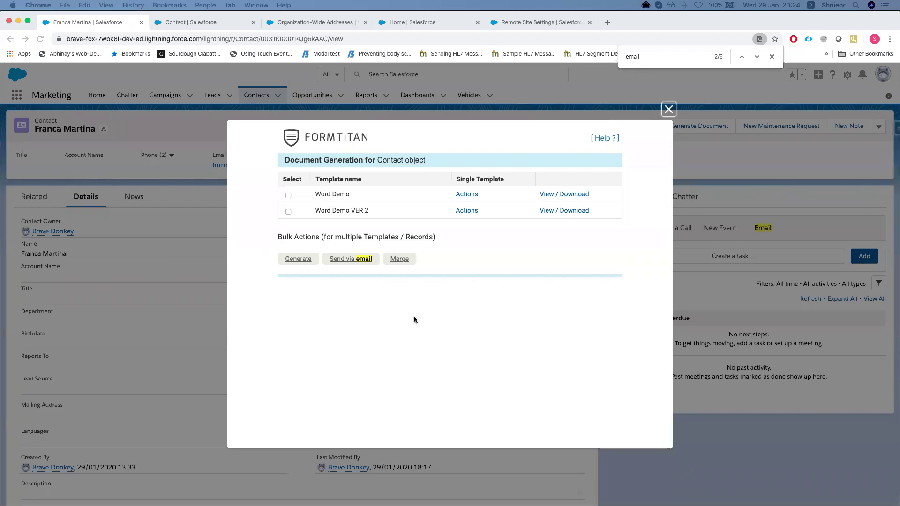
# Open the Word Demo template's document in Microsoft Word through Edit document template > Word
pyautogui.click(467, 195)
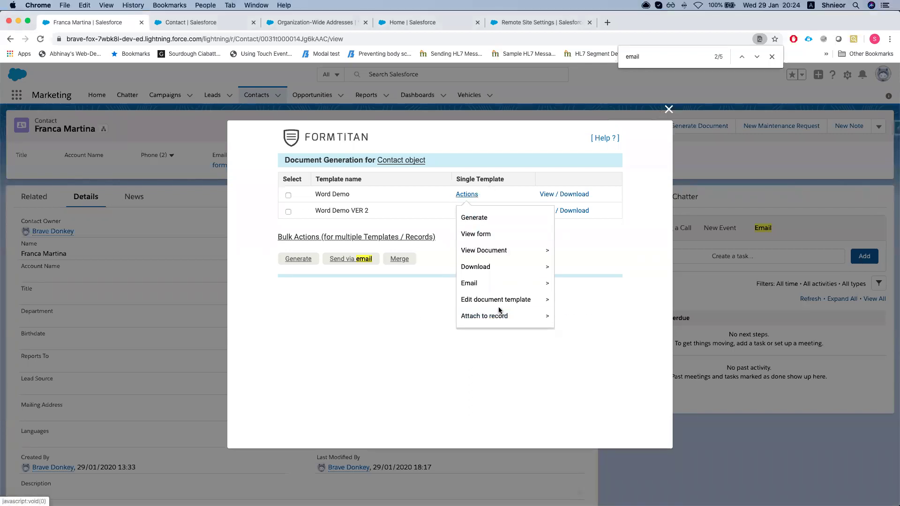
pyautogui.moveTo(504, 289)
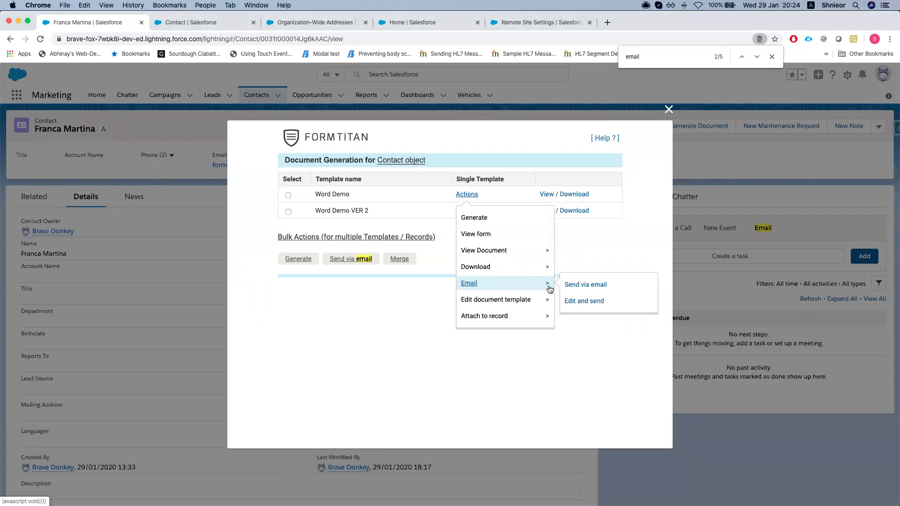
pyautogui.click(579, 291)
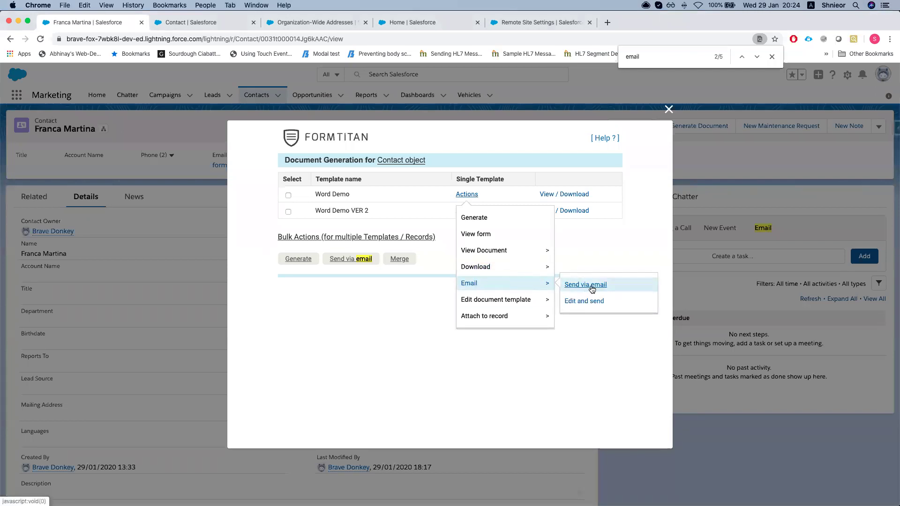
pyautogui.moveTo(516, 305)
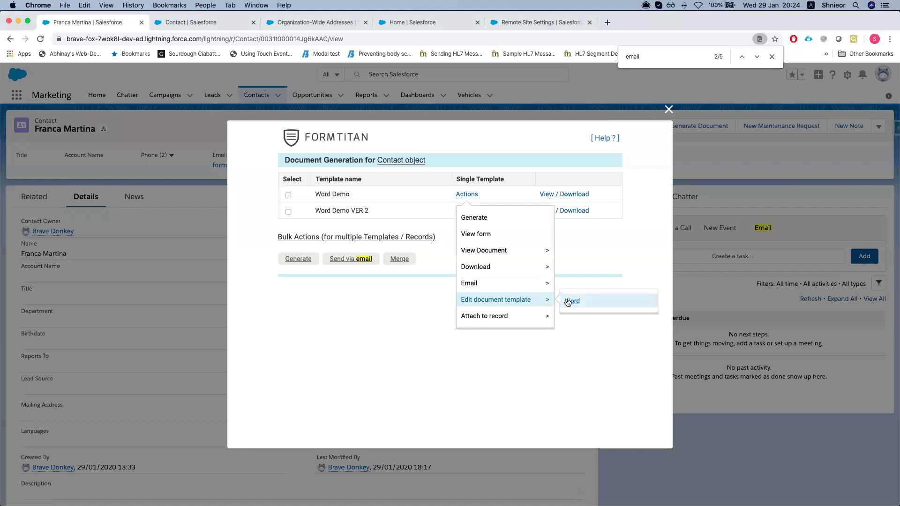
pyautogui.click(504, 302)
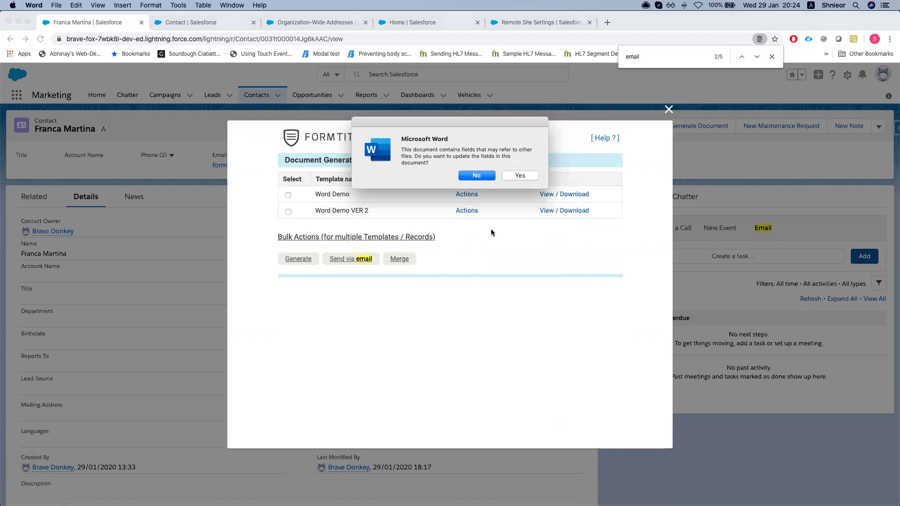
# Skip the field update and add 'Hello hello' and 'editing from word' below the email line
pyautogui.press('Return')
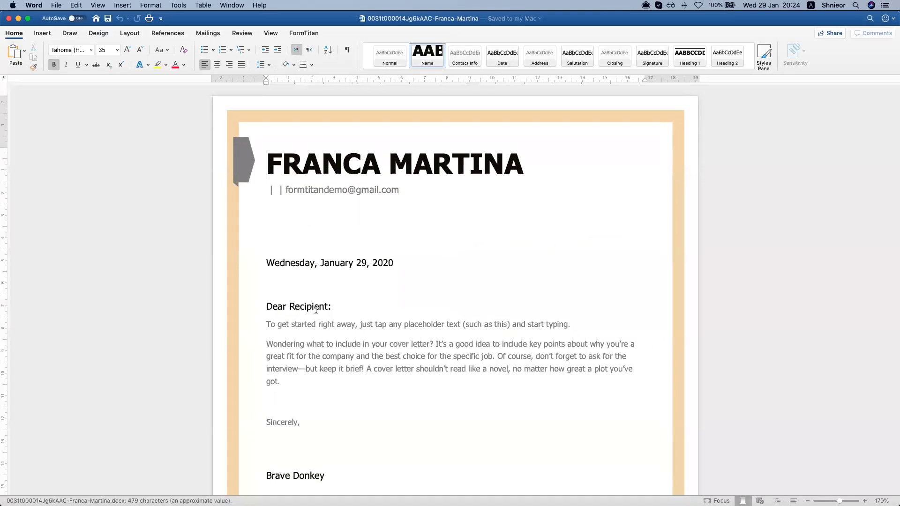
pyautogui.scroll(2, 313, 331)
pyautogui.click(305, 223)
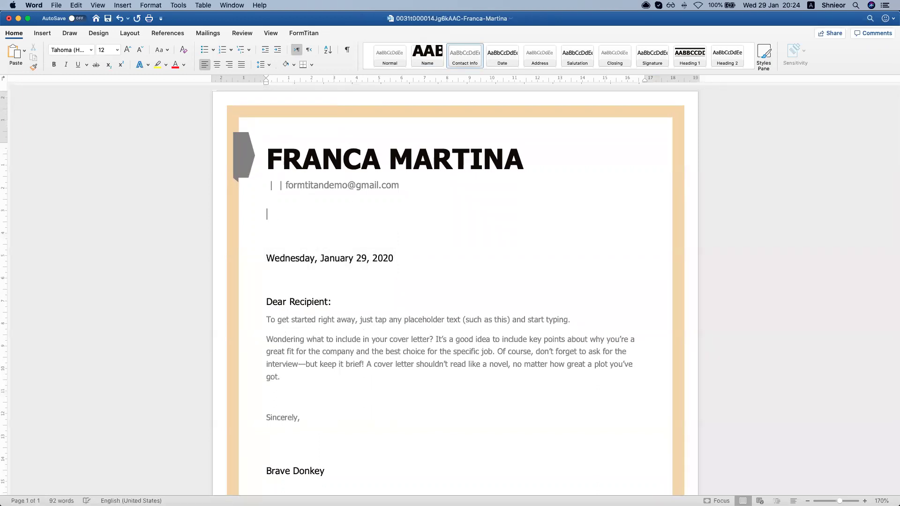
pyautogui.write('Hello hello')
pyautogui.press('Return')
pyautogui.write('editing from word')
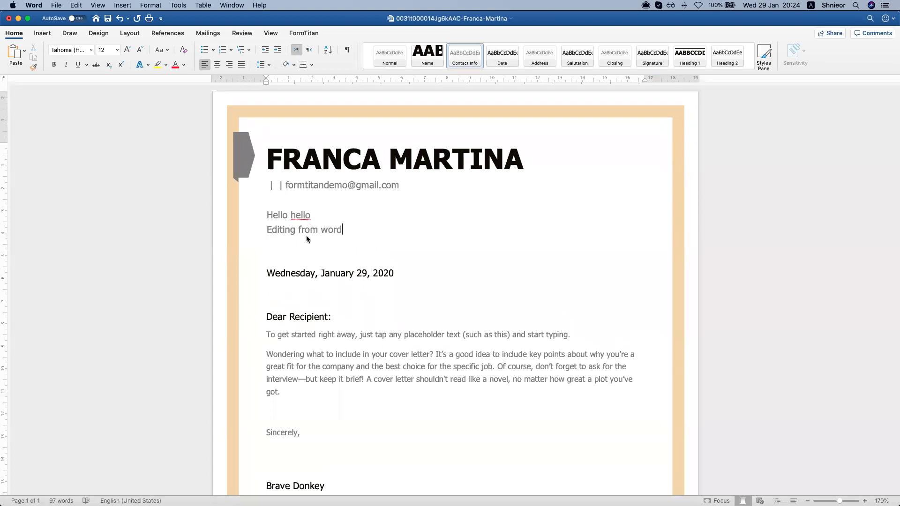
pyautogui.scroll(-1, 310, 275)
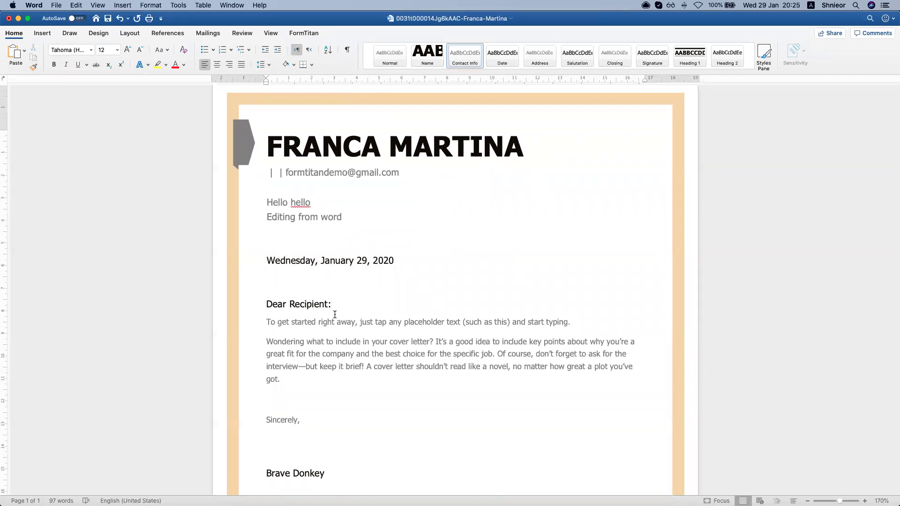
pyautogui.scroll(-2, 335, 314)
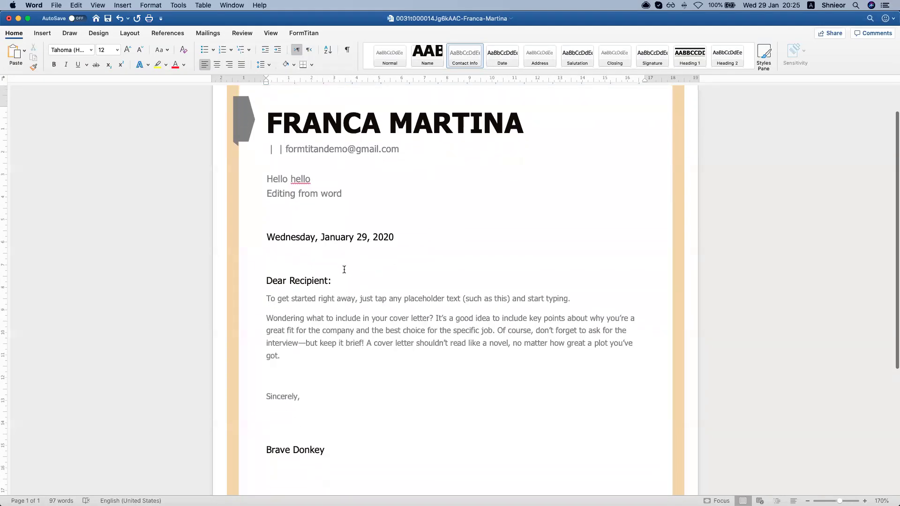
pyautogui.scroll(1, 344, 271)
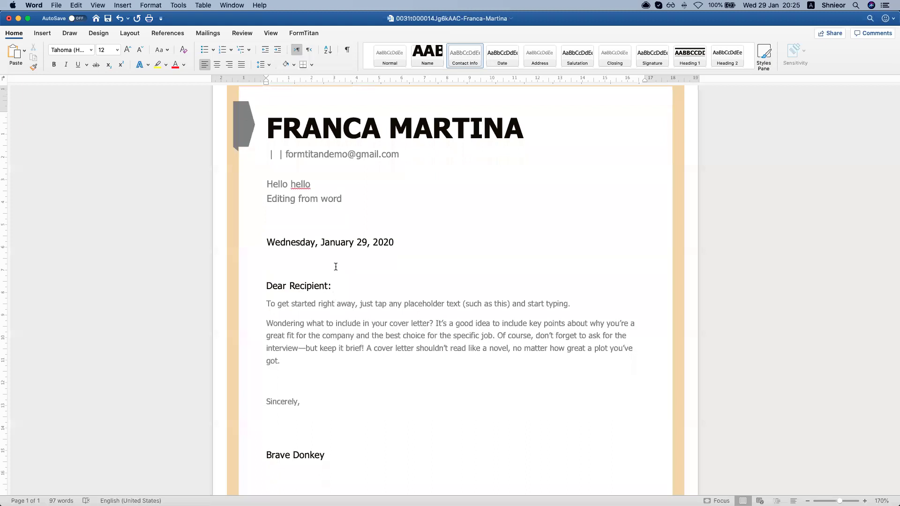
pyautogui.scroll(2, 335, 267)
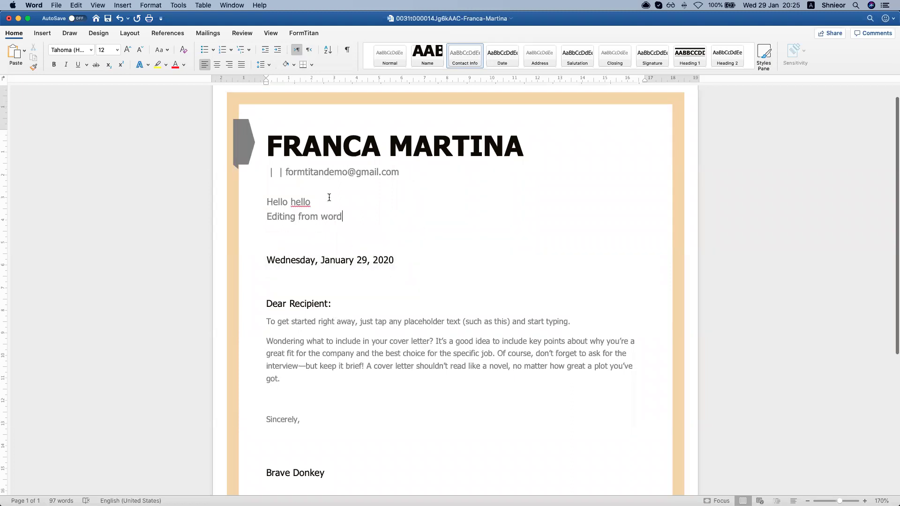
# Open the FormTitan email form in Word and choose the Support: Self-Service Reset Password template
pyautogui.click(305, 34)
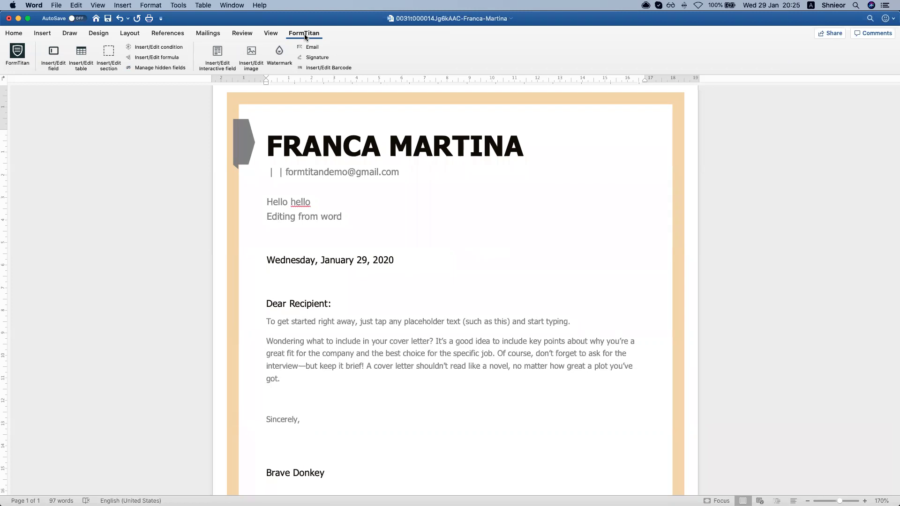
pyautogui.click(308, 46)
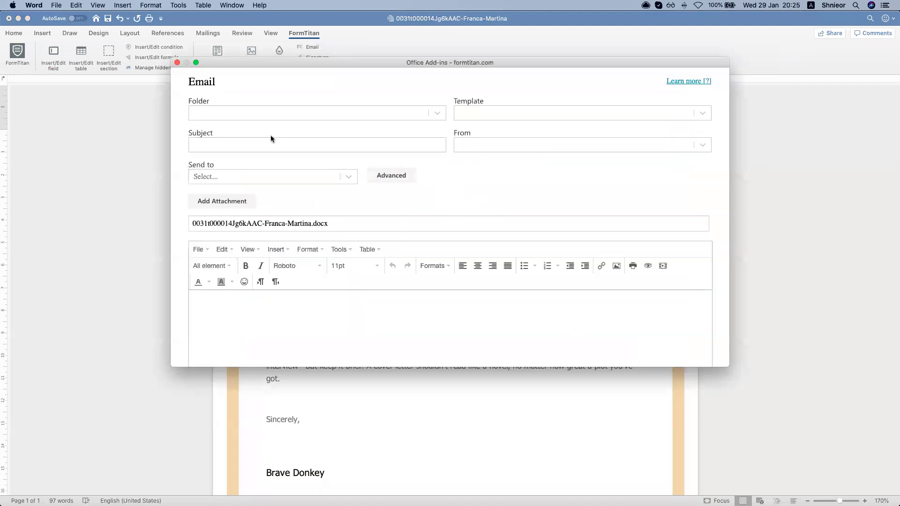
pyautogui.scroll(-2, 307, 206)
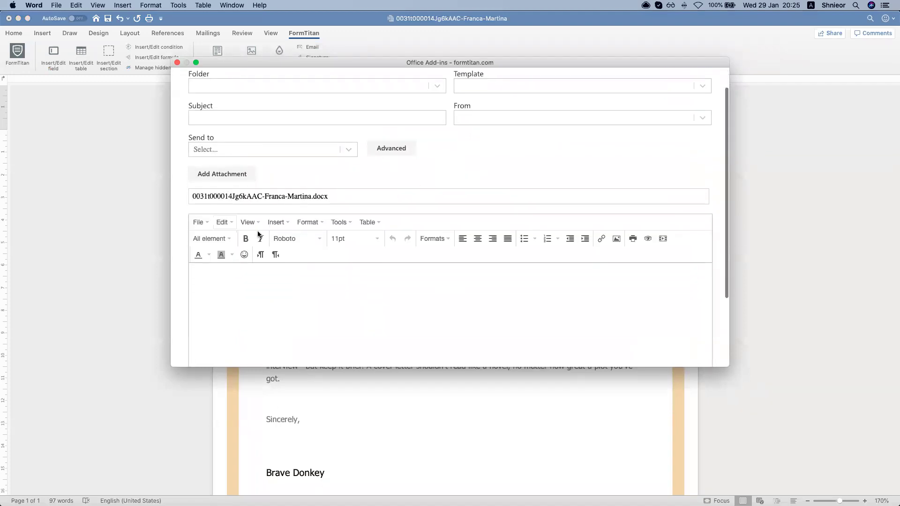
pyautogui.scroll(2, 352, 275)
pyautogui.click(279, 114)
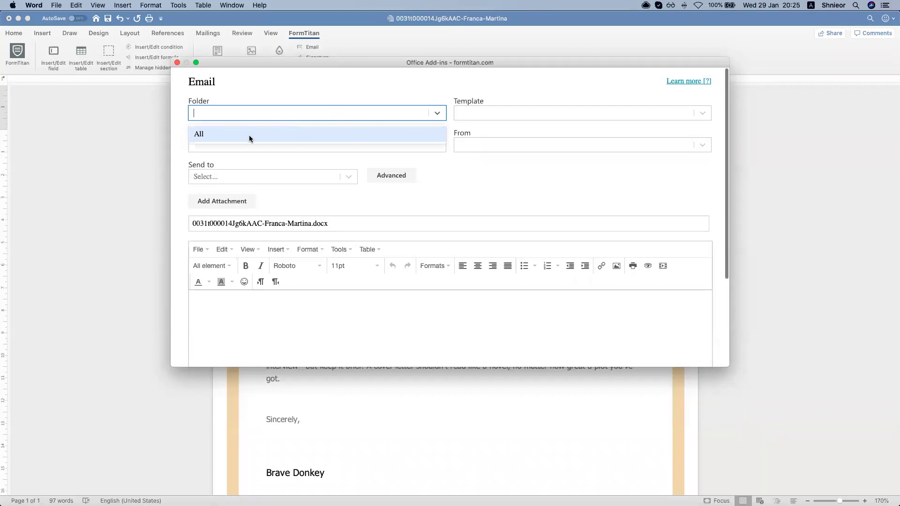
pyautogui.click(521, 115)
pyautogui.scroll(-5, 524, 290)
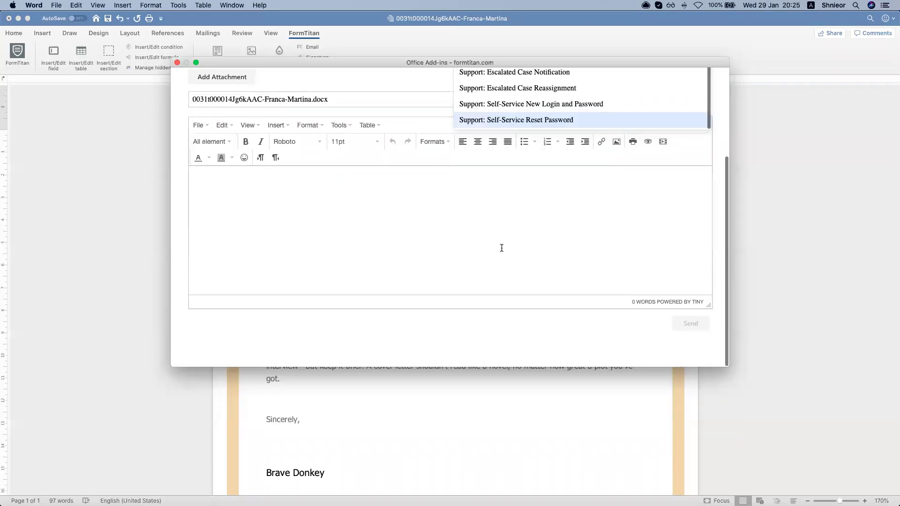
pyautogui.click(513, 121)
pyautogui.scroll(5, 336, 276)
# Keep the Self-Service Reset Password template and pick the personal Gmail address as sender
pyautogui.click(260, 143)
pyautogui.scroll(-2, 469, 187)
pyautogui.scroll(2, 490, 198)
pyautogui.click(528, 115)
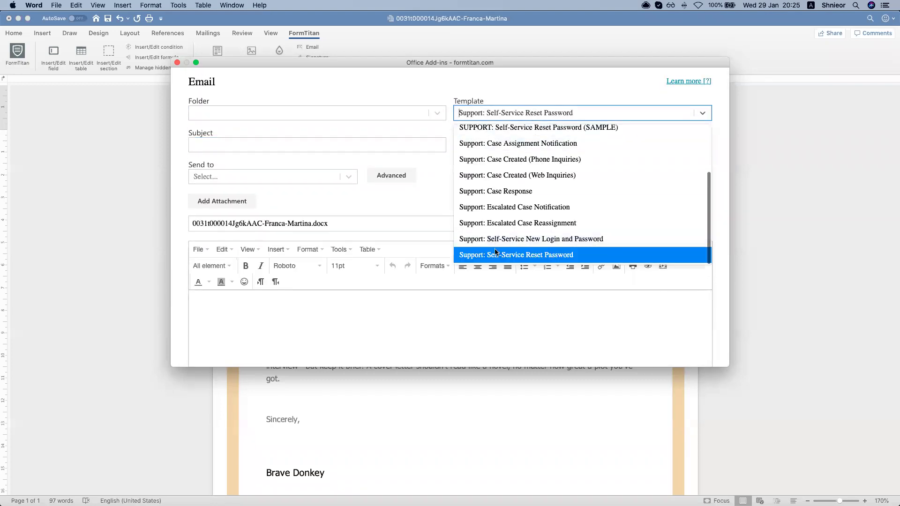
pyautogui.click(348, 156)
pyautogui.click(364, 147)
pyautogui.click(505, 140)
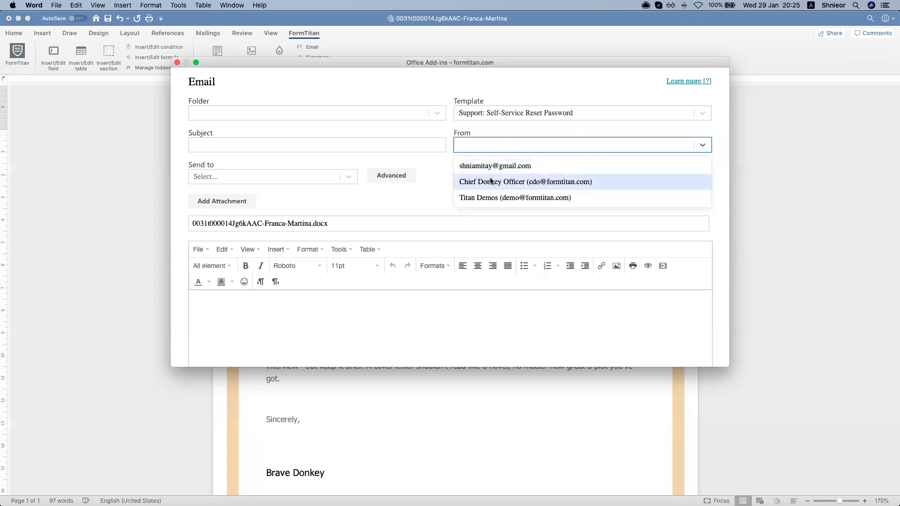
pyautogui.click(468, 165)
# Set subject 'hello', recipient type Other, and enter the recipient's email address
pyautogui.click(348, 145)
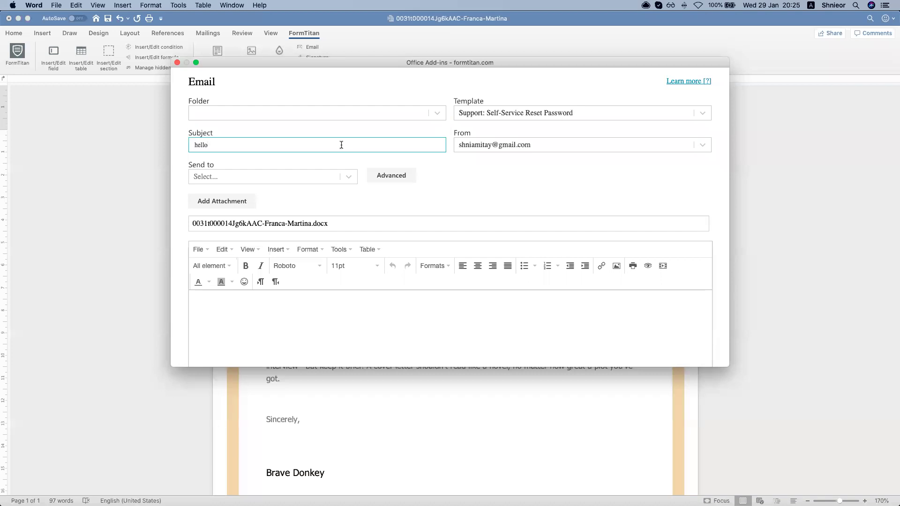
pyautogui.click(321, 177)
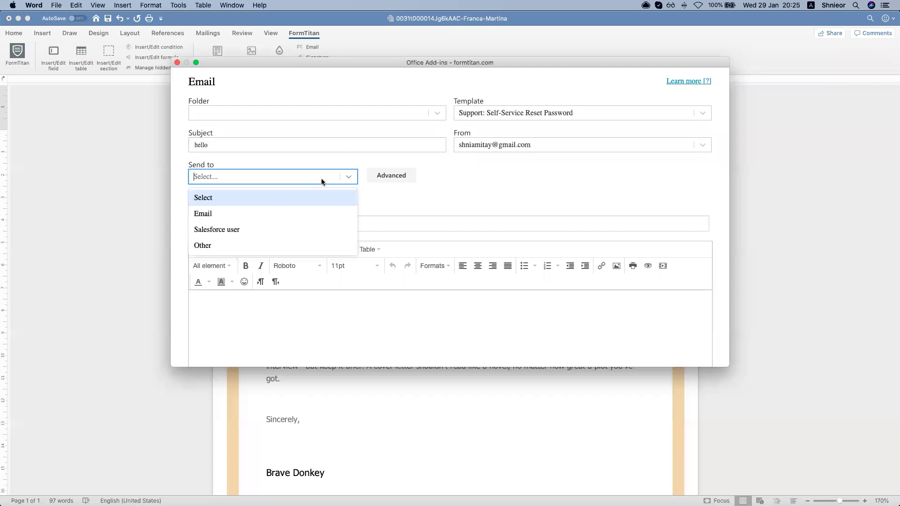
pyautogui.click(277, 246)
pyautogui.click(389, 176)
pyautogui.write('f')
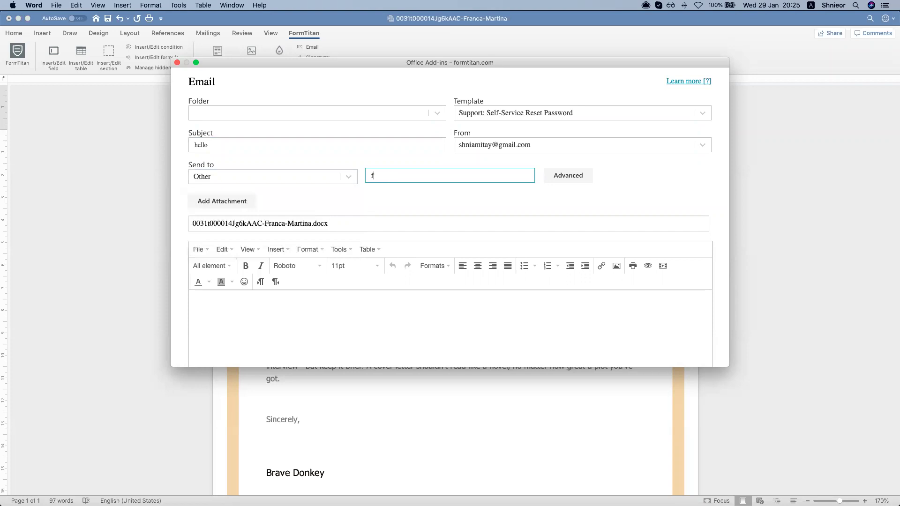
pyautogui.write('omri')
pyautogui.press('BackSpace')
pyautogui.press('BackSpace')
pyautogui.press('BackSpace')
pyautogui.press('BackSpace')
pyautogui.press('BackSpace')
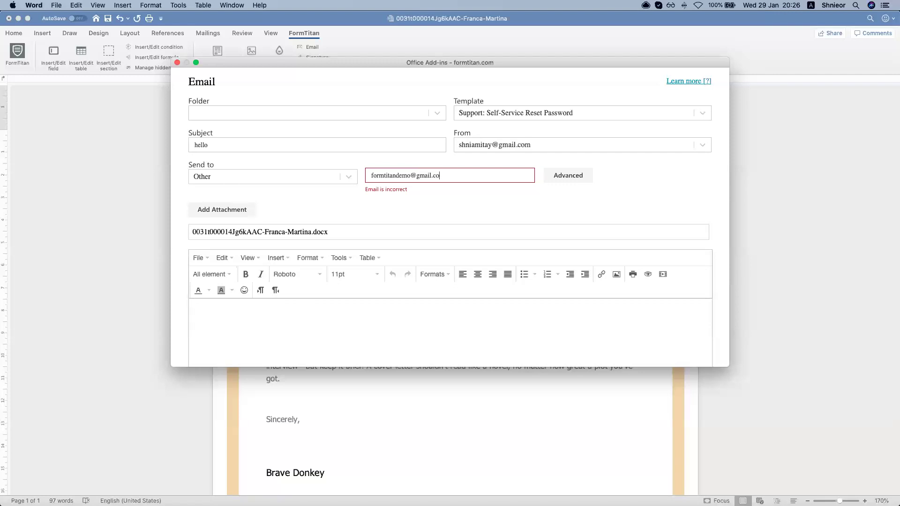
pyautogui.scroll(-1, 277, 195)
# Write a short four-line placeholder message in the email body
pyautogui.click(256, 341)
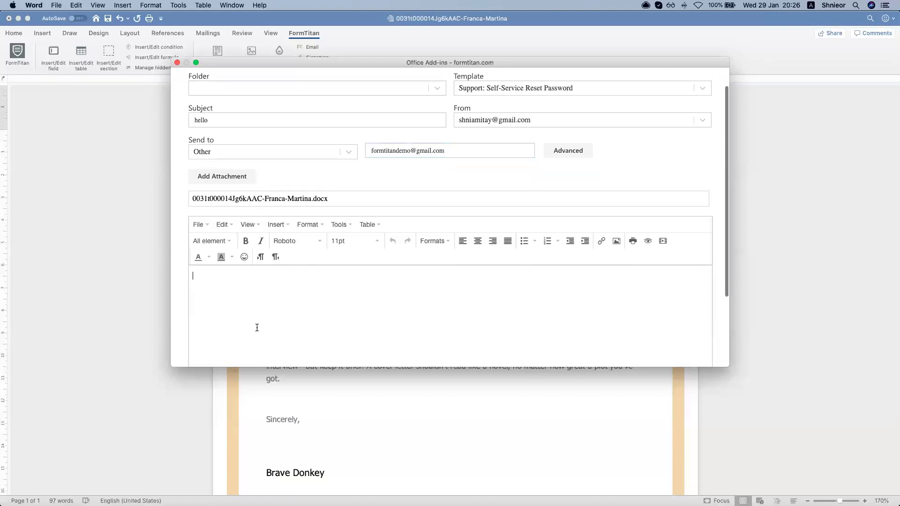
pyautogui.scroll(-2, 256, 323)
pyautogui.write('sdfds')
pyautogui.press('Return')
pyautogui.write('sdfkjhdskj kjhdsf')
pyautogui.press('Return')
pyautogui.write('jkdsf kljsdhf')
pyautogui.press('Return')
pyautogui.write('lksdjf ljksdhflh dskfj')
pyautogui.press('Return')
pyautogui.scroll(-4, 570, 319)
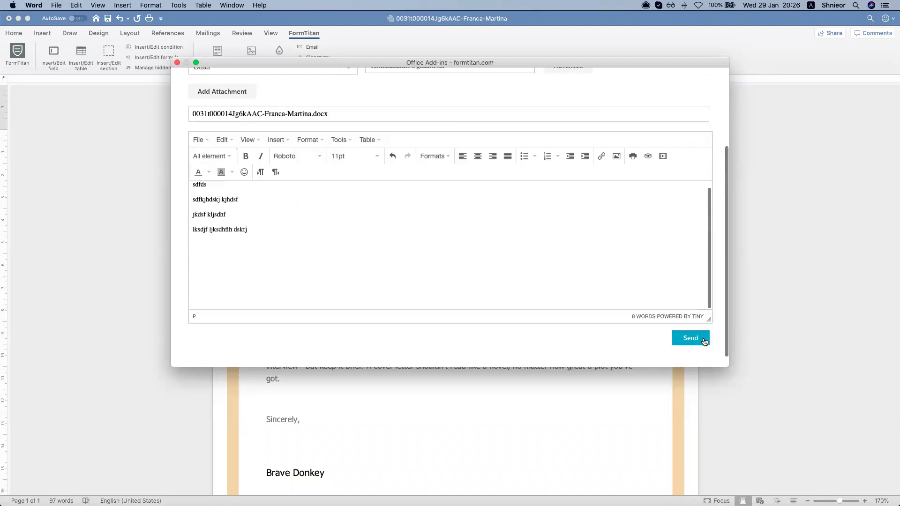
pyautogui.scroll(5, 579, 293)
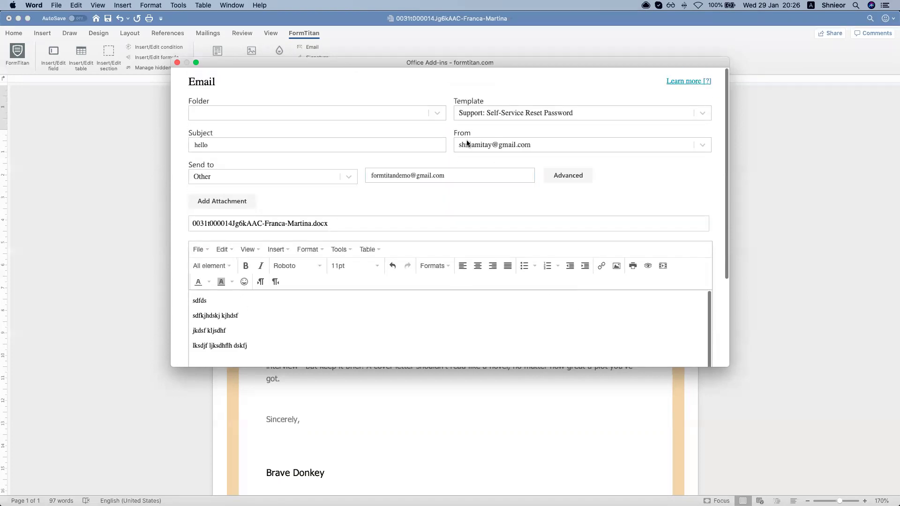
pyautogui.scroll(-2, 439, 200)
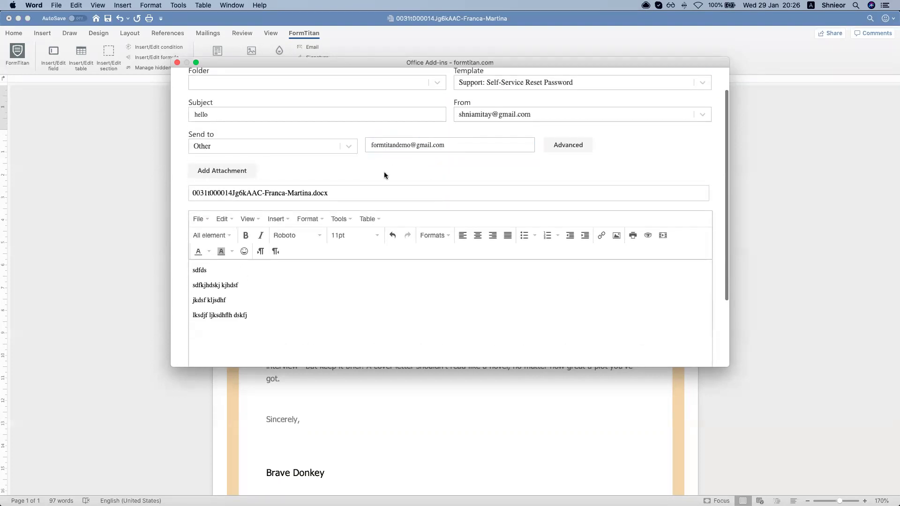
pyautogui.scroll(-2, 378, 181)
pyautogui.scroll(-2, 448, 242)
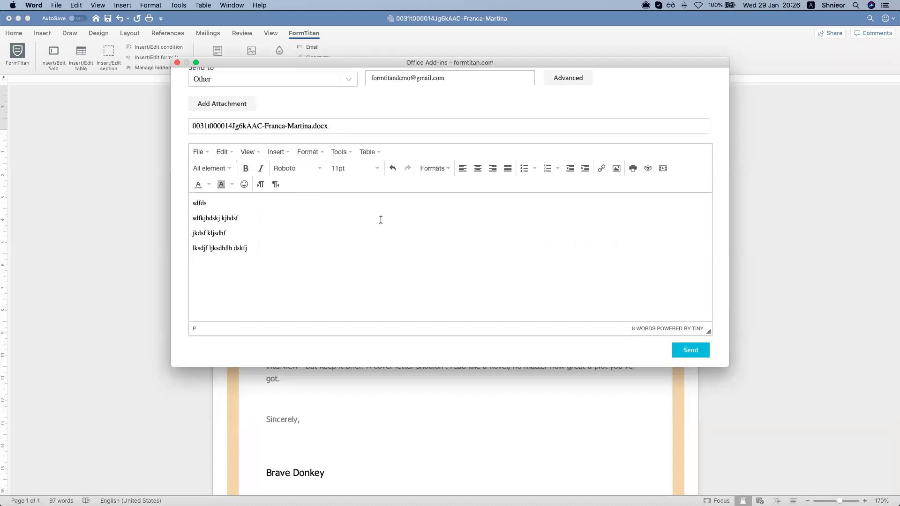
pyautogui.scroll(3, 450, 235)
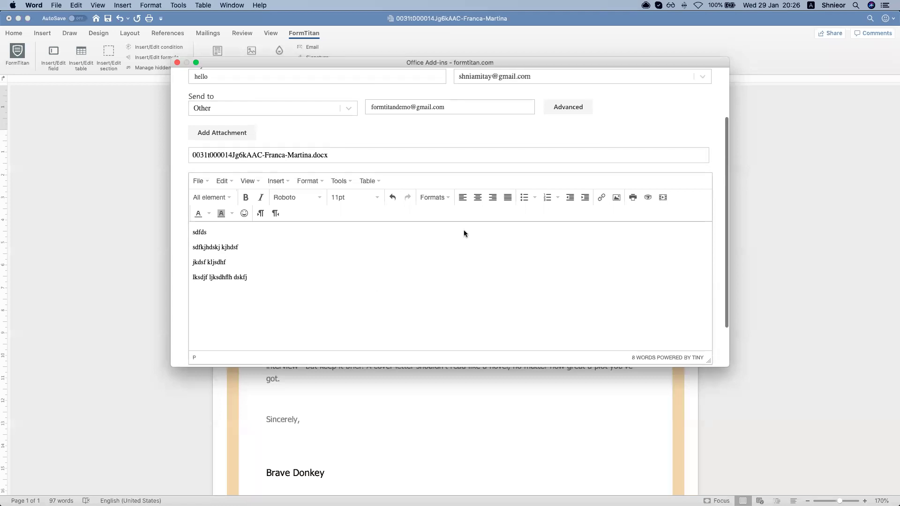
pyautogui.scroll(-4, 424, 176)
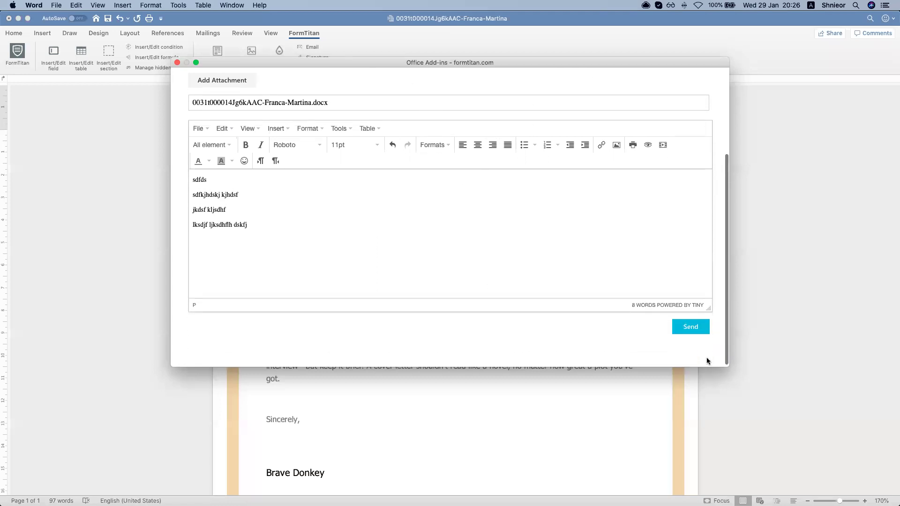
# Send the email, dismiss the confirmation, and close the Word document without saving
pyautogui.click(691, 328)
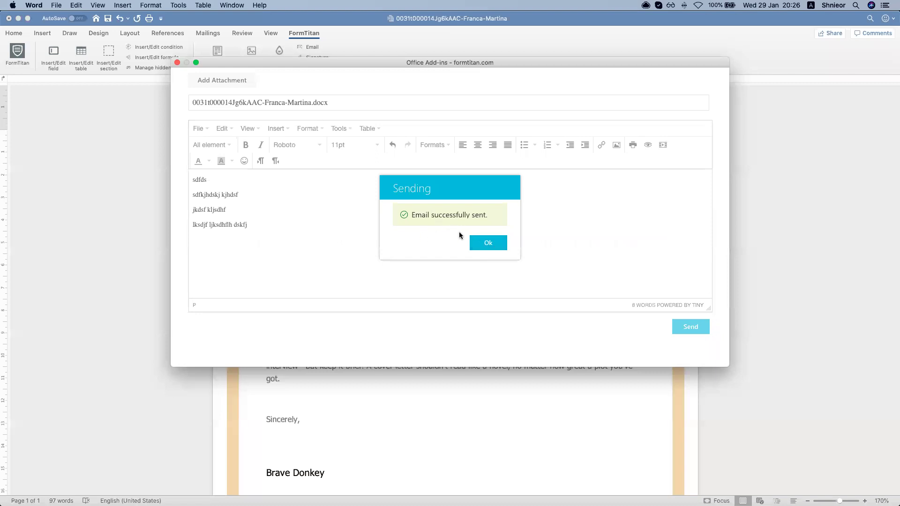
pyautogui.click(488, 244)
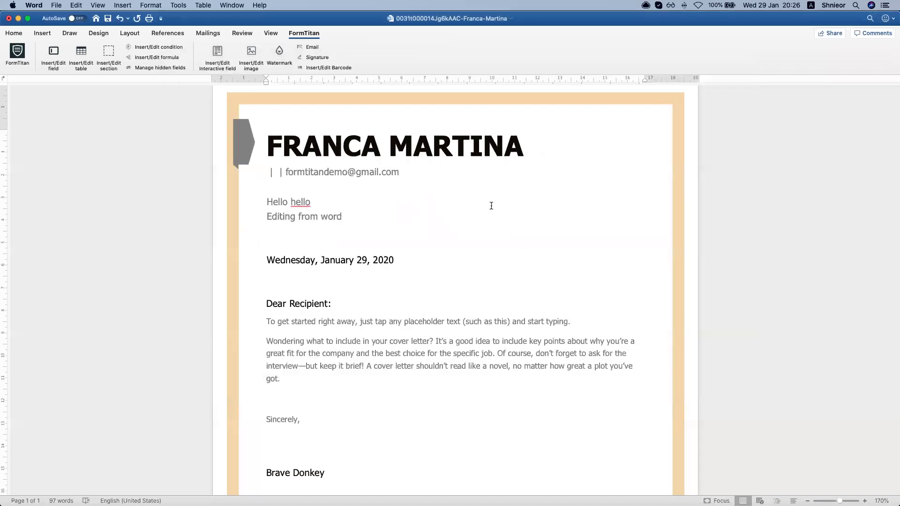
pyautogui.hotkey('ctrl', 'Up')
pyautogui.click(372, 206)
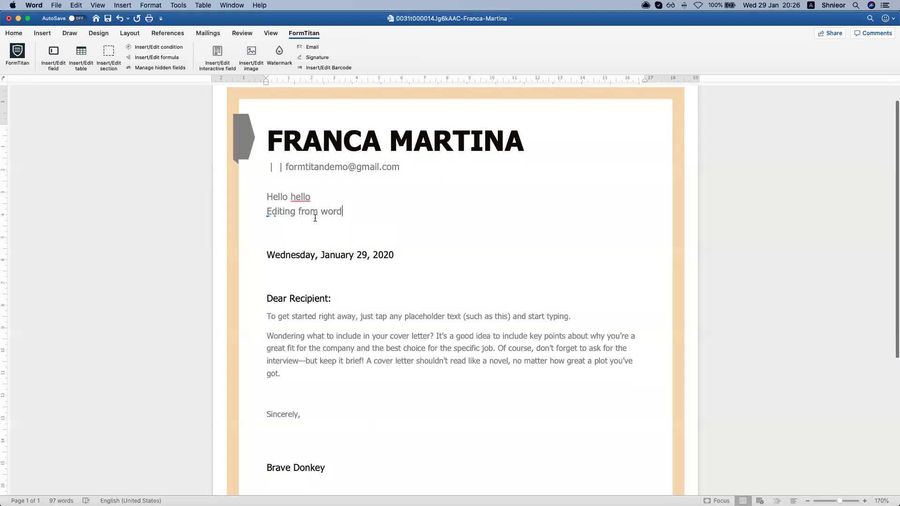
pyautogui.scroll(-3, 314, 226)
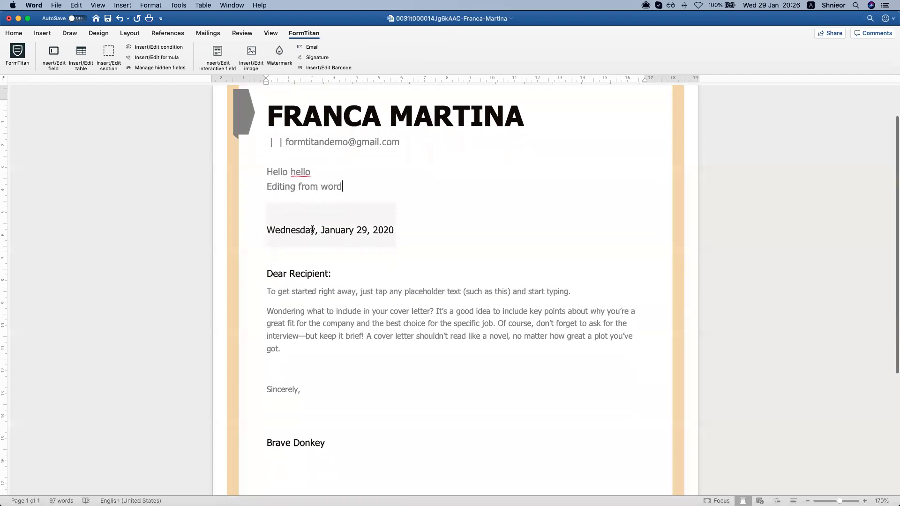
pyautogui.click(8, 20)
pyautogui.click(416, 76)
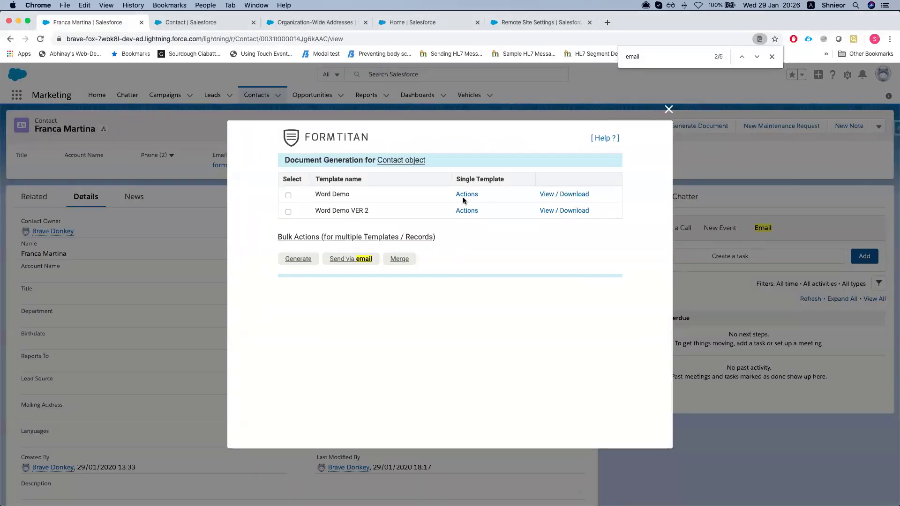
# Attach Word Demo to the contact via Attach to record > Word As File, then close the success message
pyautogui.click(466, 195)
pyautogui.moveTo(502, 287)
pyautogui.moveTo(500, 316)
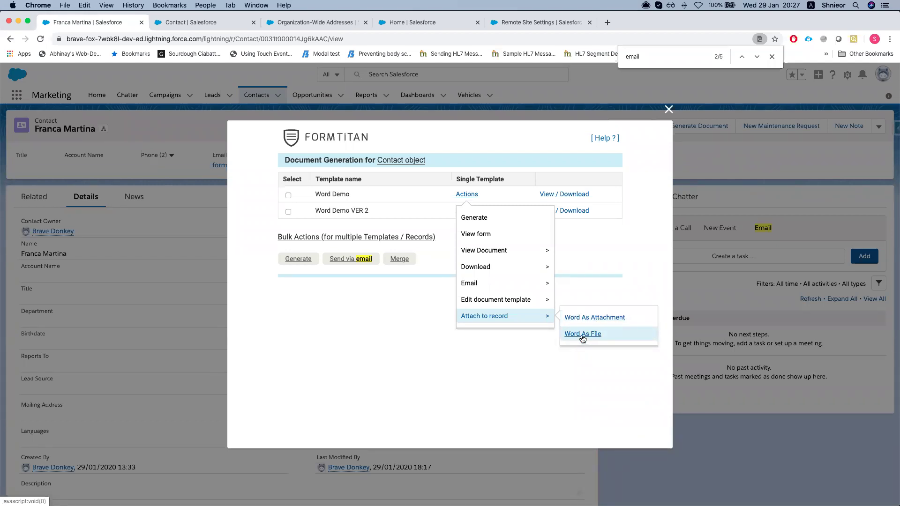
pyautogui.click(582, 335)
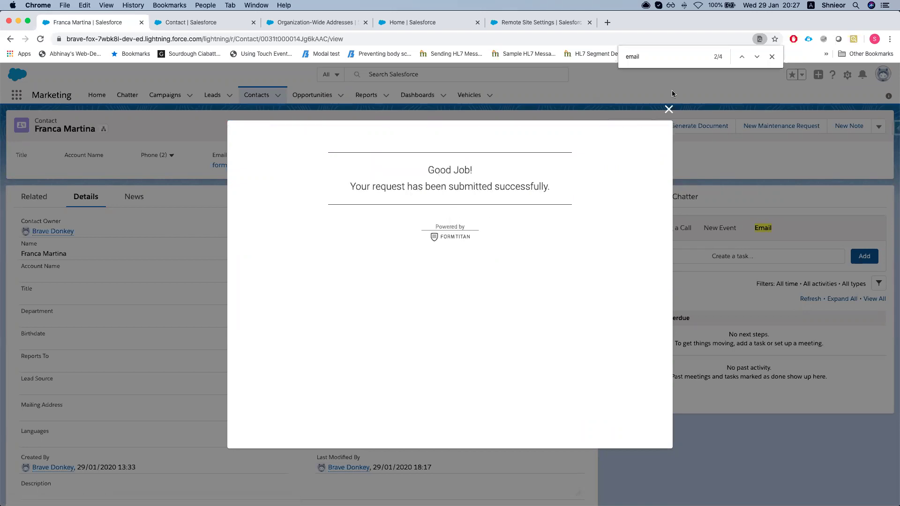
pyautogui.click(669, 109)
# Reopen FT Generate Document and tick both Word Demo and Word Demo VER 2
pyautogui.click(694, 126)
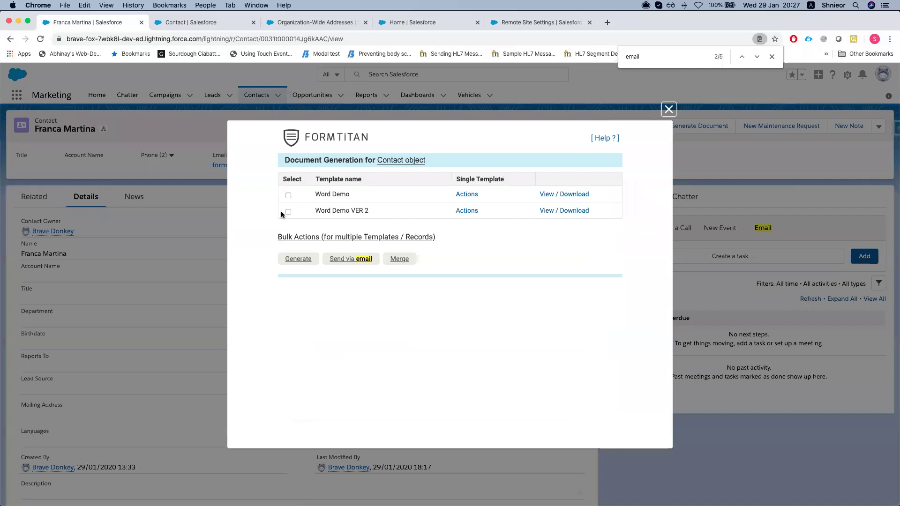
pyautogui.click(287, 194)
pyautogui.click(288, 212)
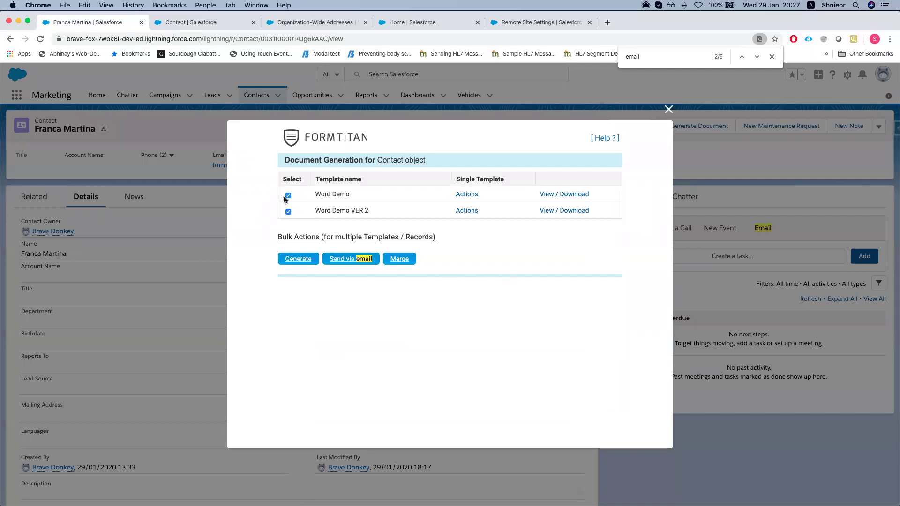
pyautogui.click(287, 195)
pyautogui.click(287, 211)
pyautogui.click(288, 196)
pyautogui.click(288, 212)
pyautogui.click(288, 196)
pyautogui.click(289, 195)
# Highlight the Bulk Actions heading and each template name to point them out
pyautogui.moveTo(273, 237); pyautogui.dragTo(485, 239)
pyautogui.click(370, 299)
pyautogui.moveTo(321, 196); pyautogui.dragTo(387, 214)
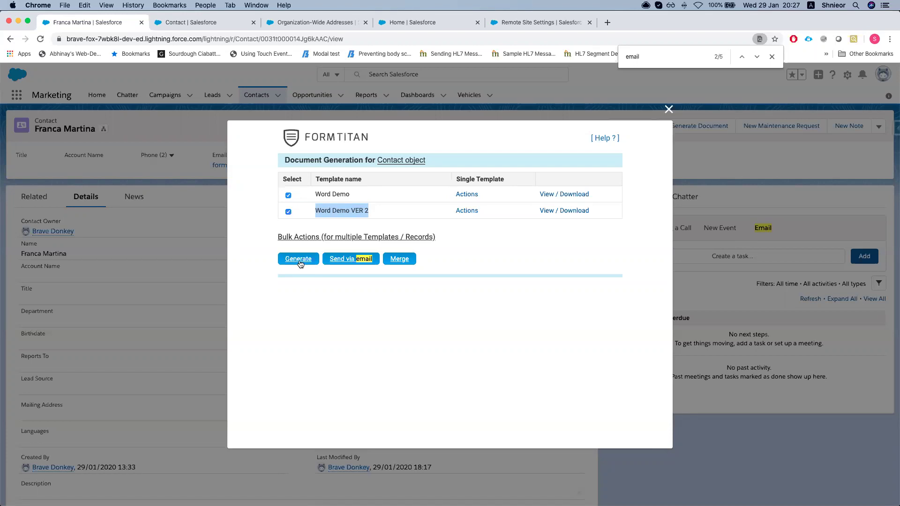
pyautogui.moveTo(314, 194); pyautogui.dragTo(368, 196)
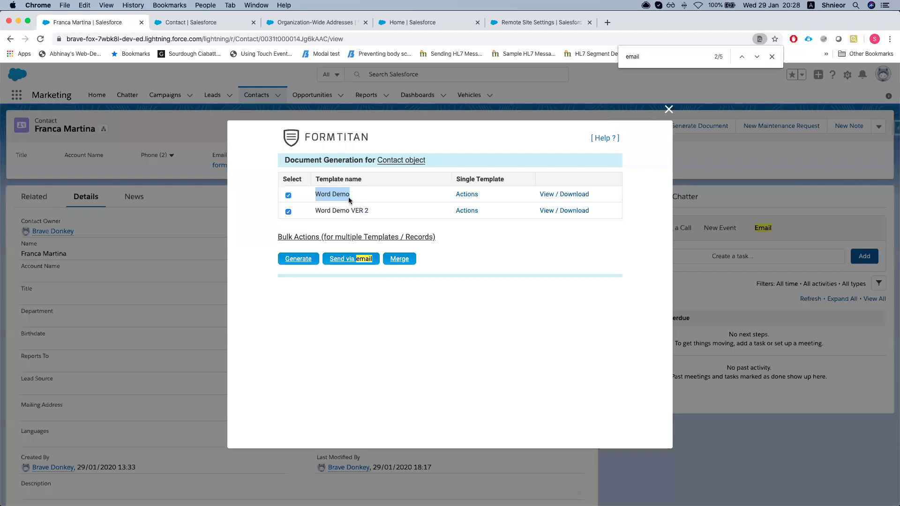
pyautogui.click(317, 209)
pyautogui.moveTo(317, 210); pyautogui.dragTo(367, 213)
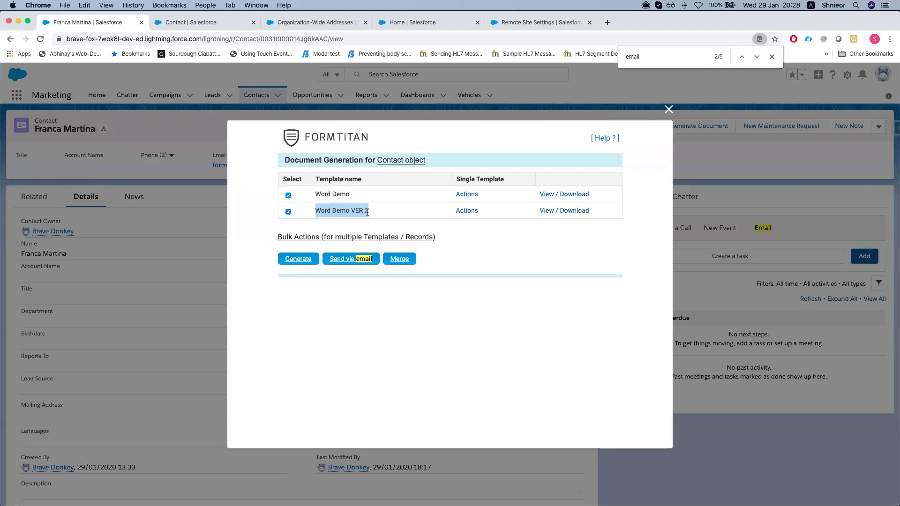
pyautogui.moveTo(317, 193); pyautogui.dragTo(373, 208)
pyautogui.moveTo(314, 193); pyautogui.dragTo(366, 210)
pyautogui.click(354, 211)
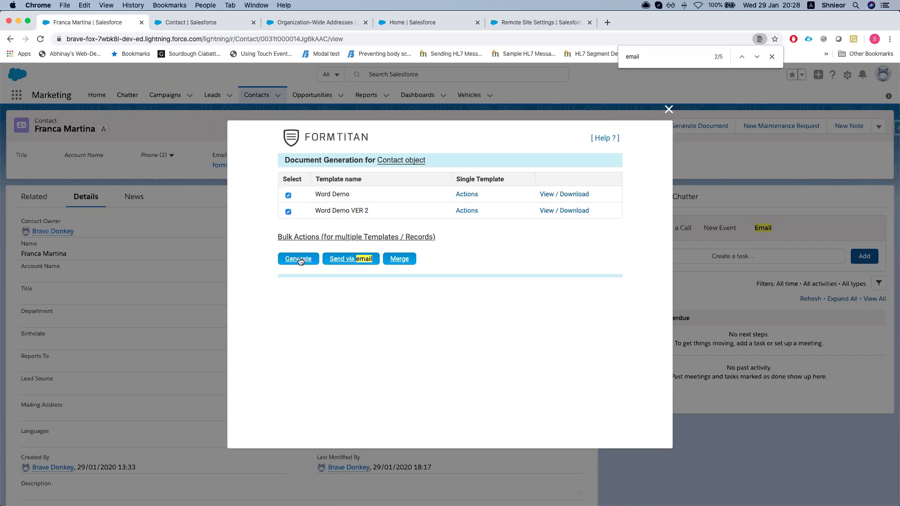
# Open the bulk Custom message form, glance at its template list, and close it unsent
pyautogui.click(345, 264)
pyautogui.scroll(-2, 387, 260)
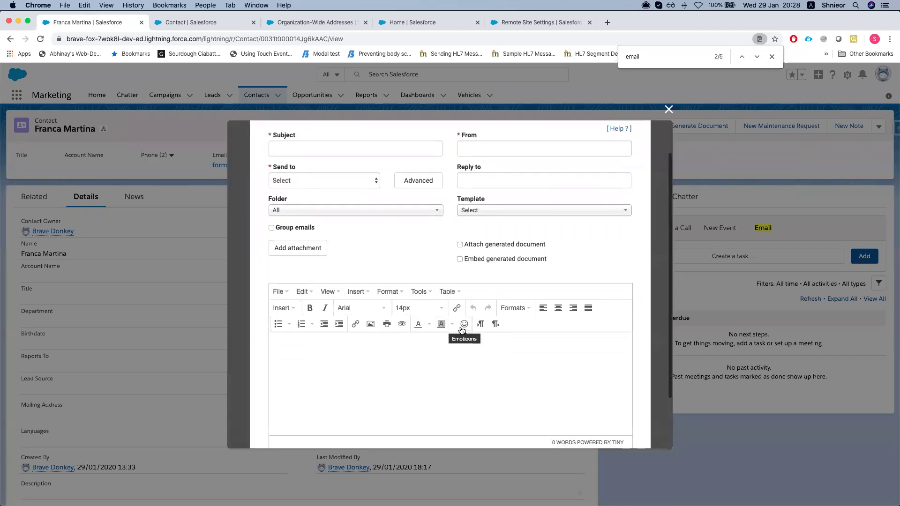
pyautogui.scroll(-2, 462, 330)
pyautogui.scroll(1, 404, 228)
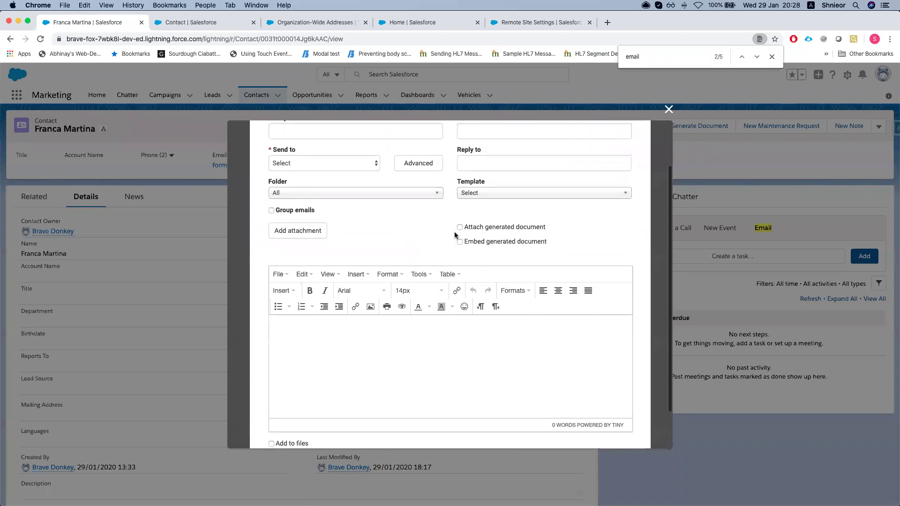
pyautogui.scroll(1, 458, 236)
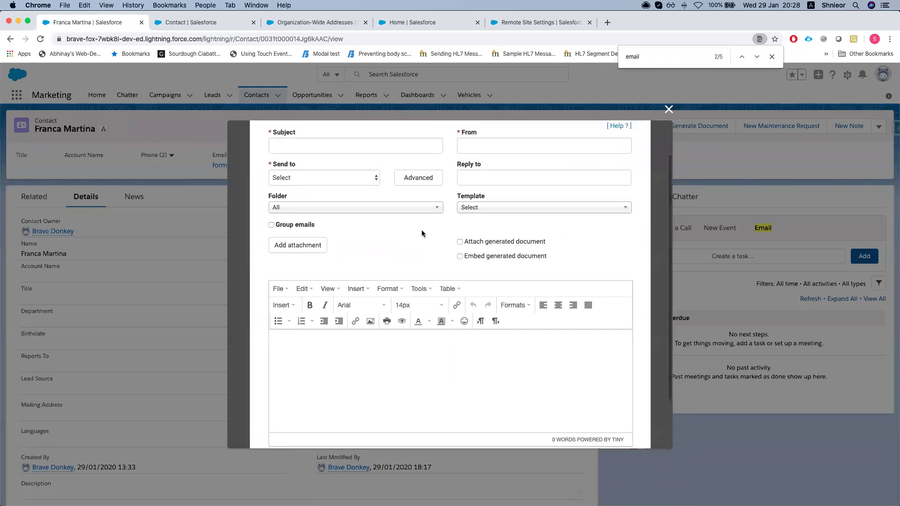
pyautogui.scroll(2, 446, 191)
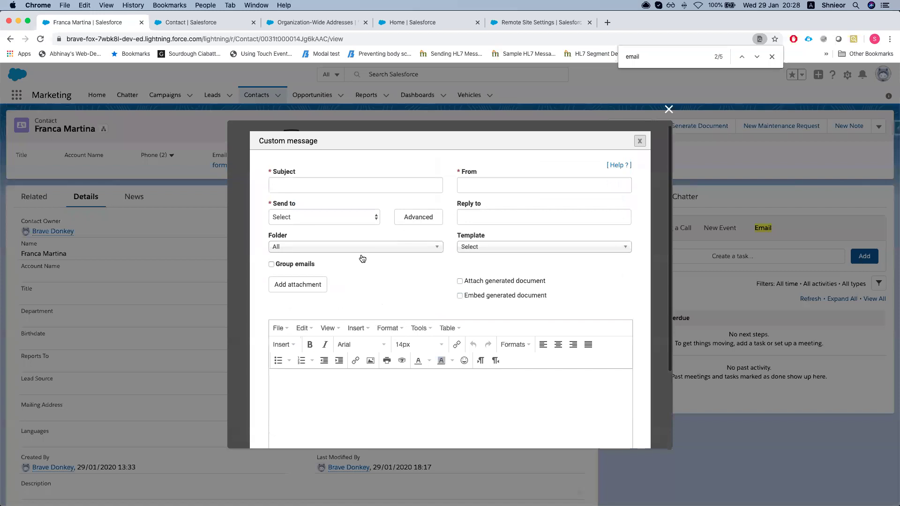
pyautogui.scroll(-1, 360, 286)
pyautogui.scroll(-3, 363, 295)
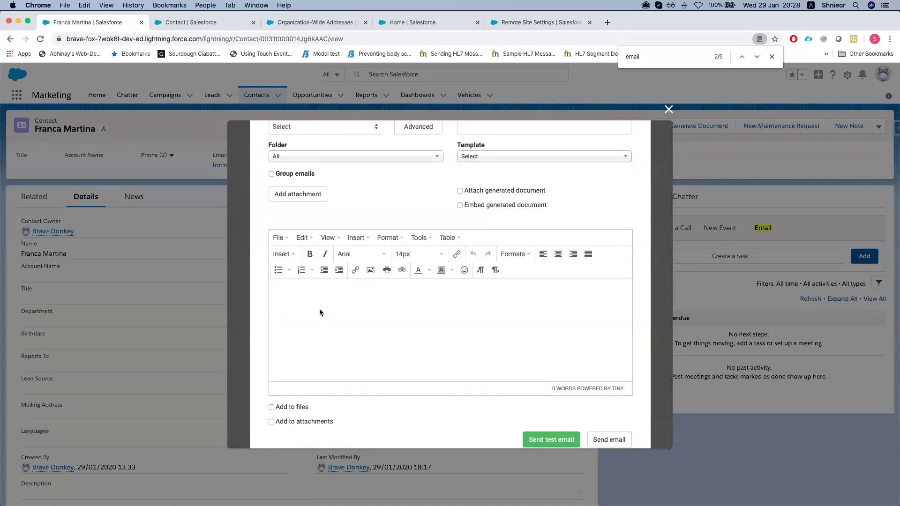
pyautogui.scroll(5, 319, 312)
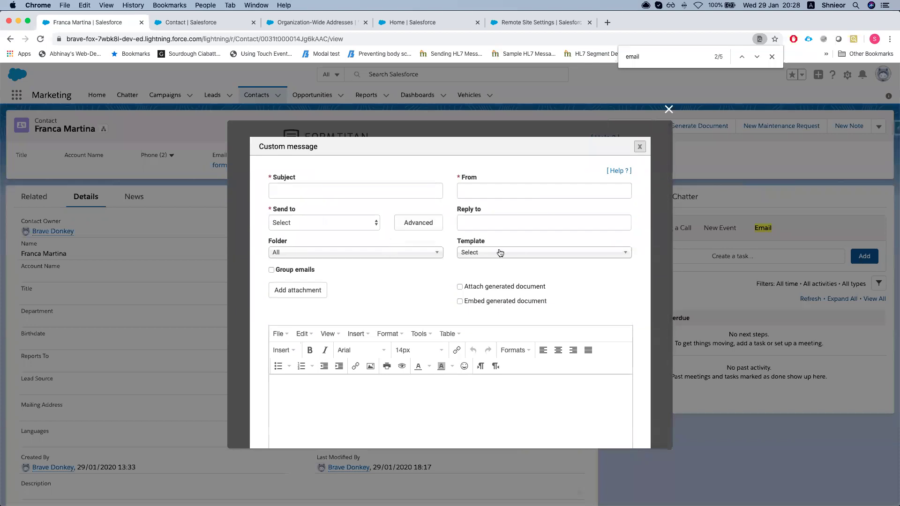
pyautogui.click(500, 253)
pyautogui.click(442, 282)
pyautogui.scroll(-2, 432, 286)
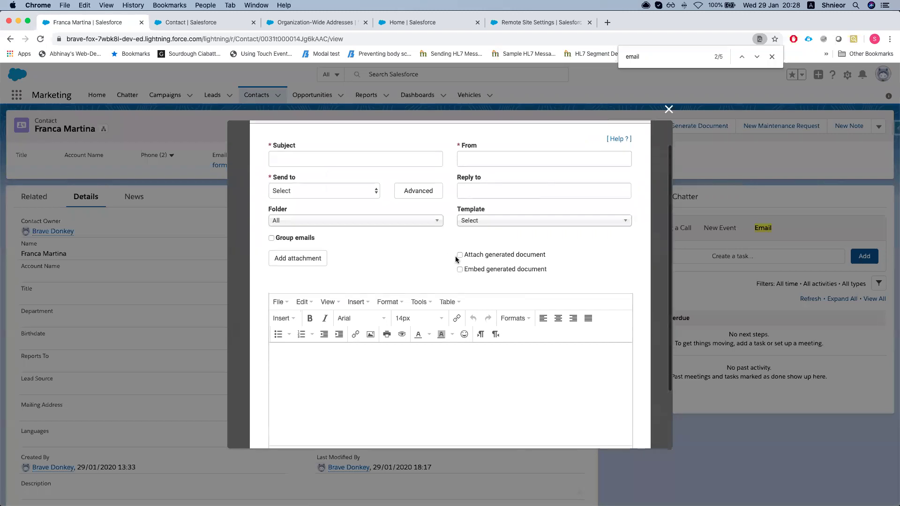
pyautogui.scroll(2, 516, 235)
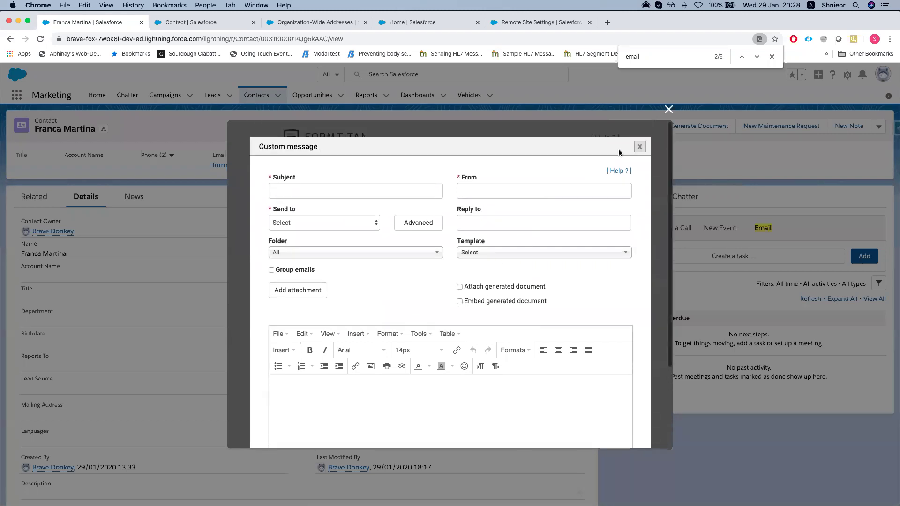
pyautogui.click(640, 148)
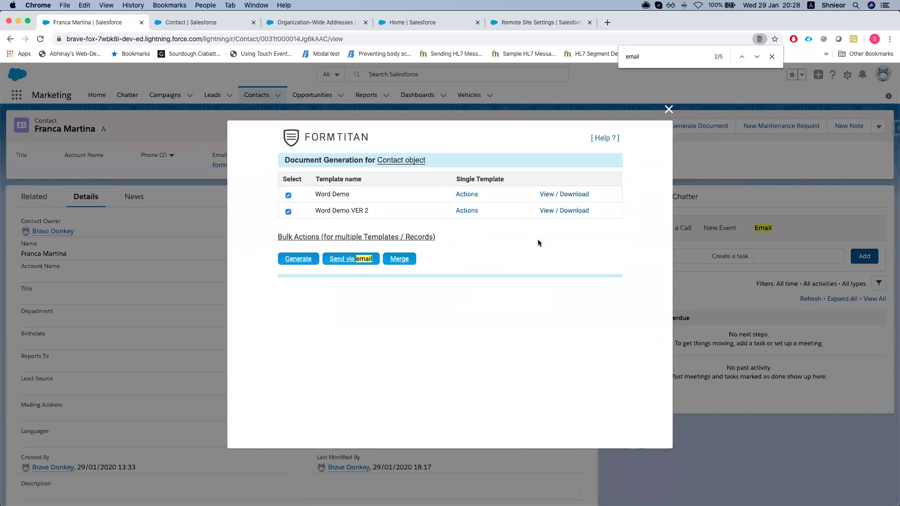
# Merge Word Demo and Word Demo VER 2, download the result, and open the .docx
pyautogui.click(400, 260)
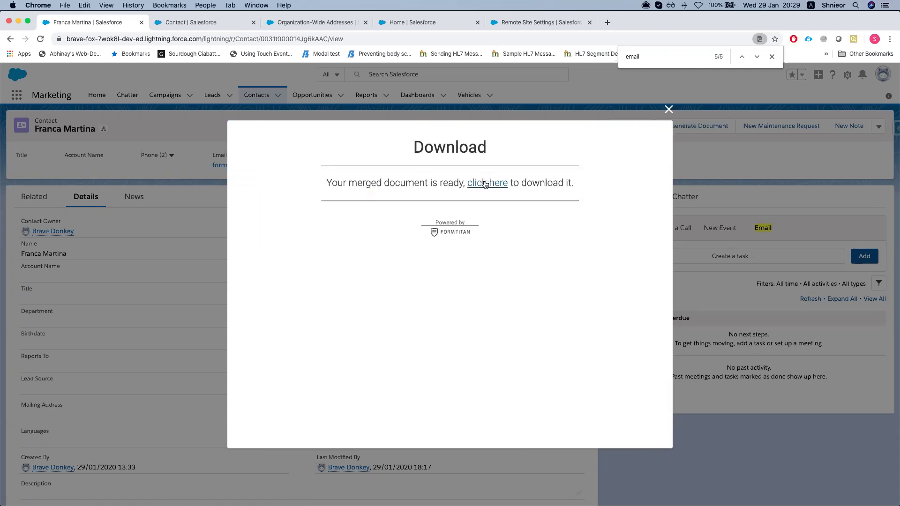
pyautogui.click(483, 182)
pyautogui.click(37, 496)
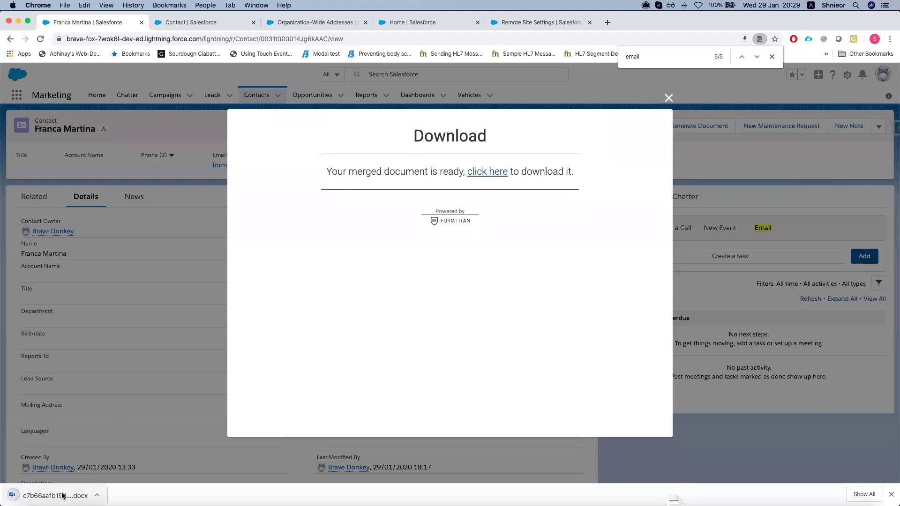
# Update fields, review the merged two-page cover letter, and close Word
pyautogui.click(513, 177)
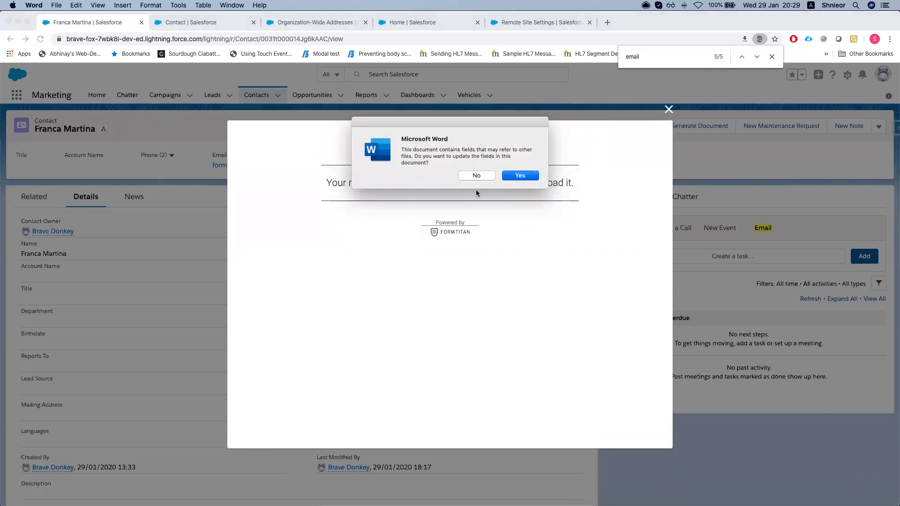
pyautogui.scroll(-8, 408, 249)
pyautogui.scroll(-15, 400, 244)
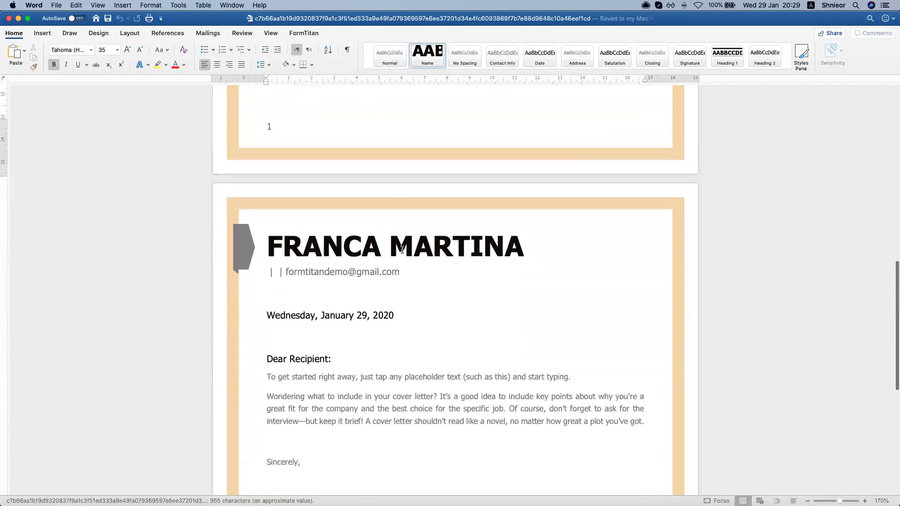
pyautogui.scroll(15, 401, 254)
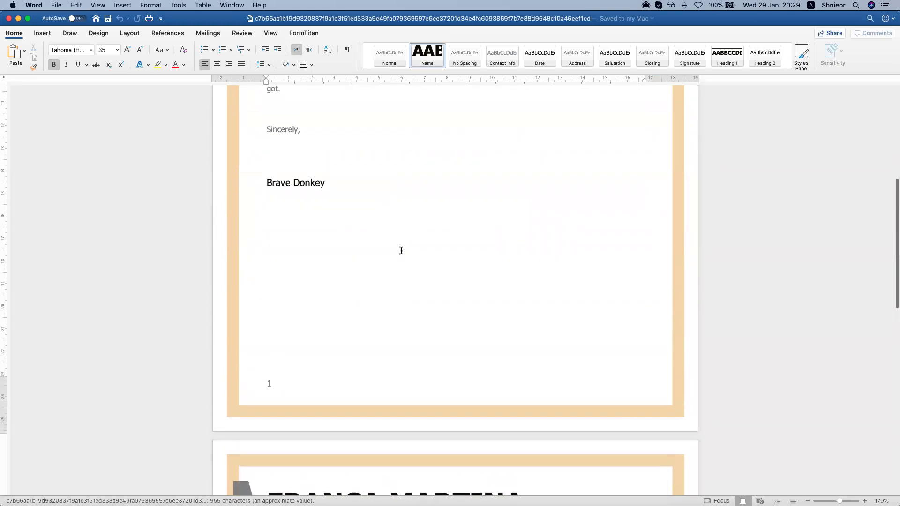
pyautogui.scroll(-10, 393, 255)
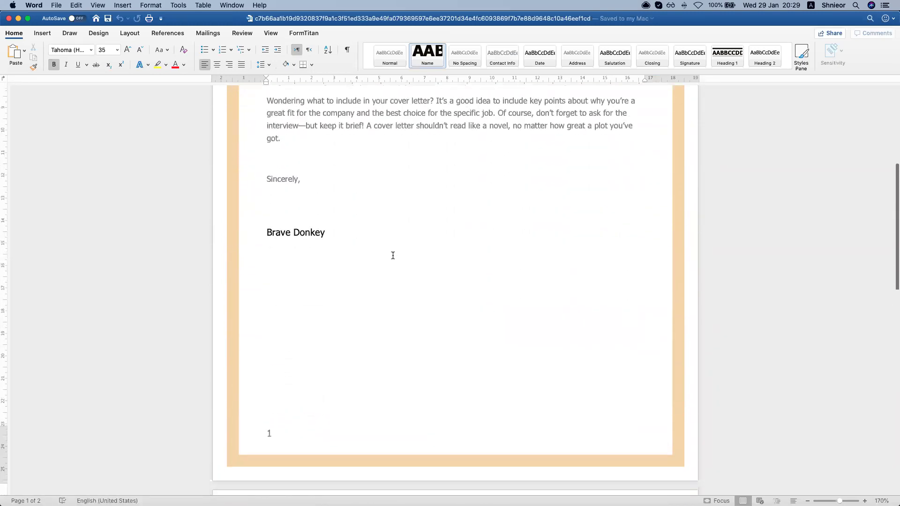
pyautogui.scroll(5, 393, 257)
pyautogui.scroll(5, 393, 258)
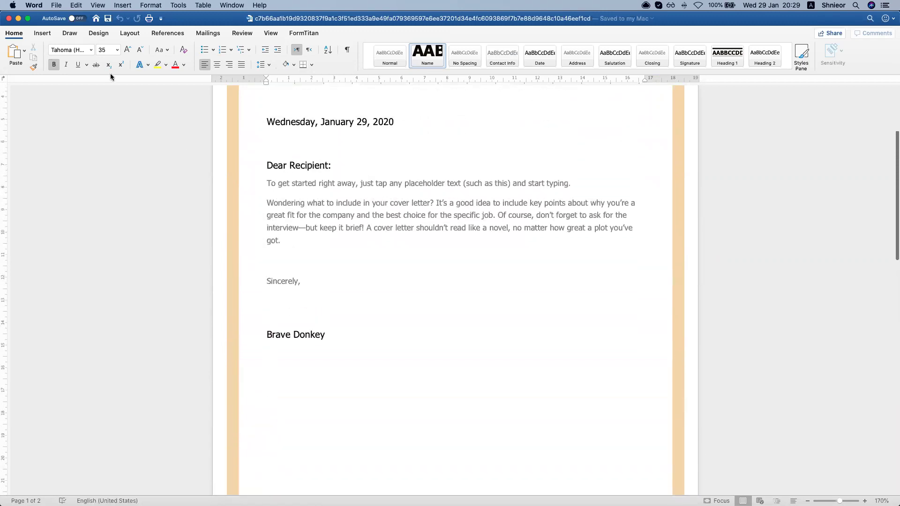
pyautogui.click(9, 19)
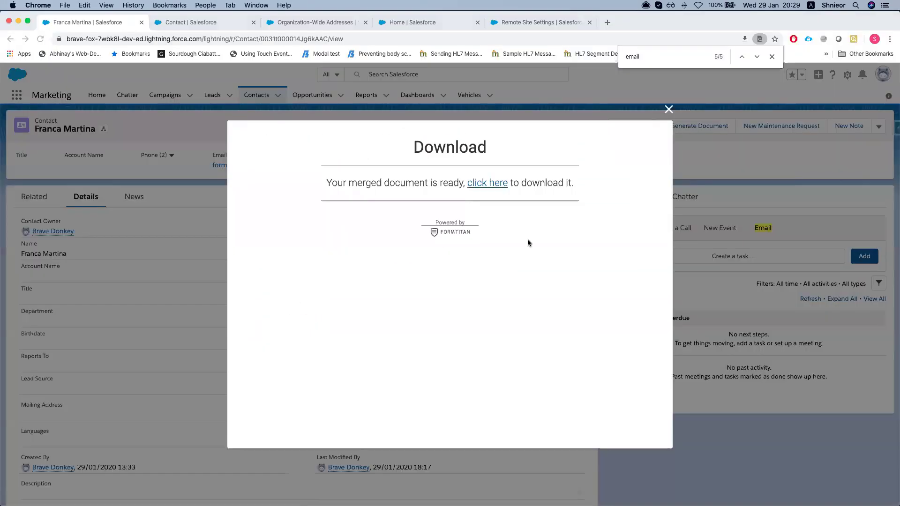
# Close the ready-to-download dialog to get back to the contact record
pyautogui.click(669, 109)
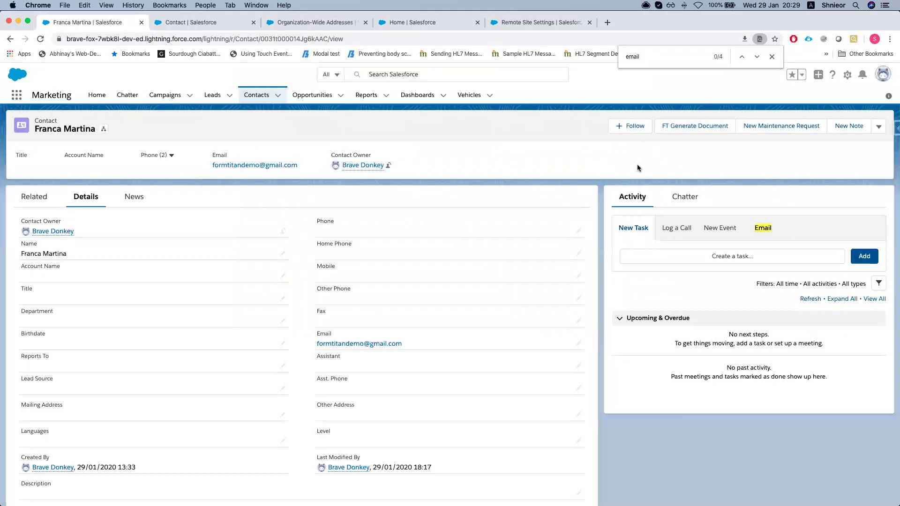
pyautogui.scroll(-1, 637, 164)
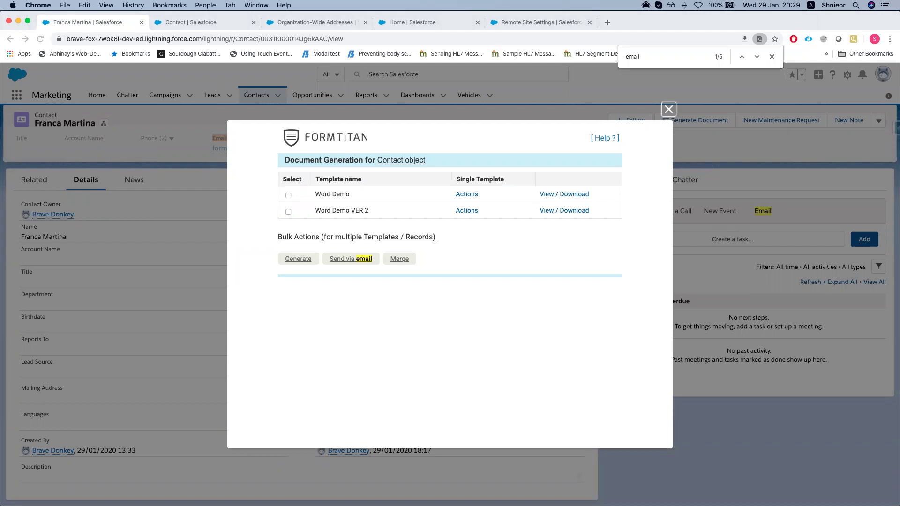
# Close document generation and open the newest Gmail email with the generated Word attachment
pyautogui.click(668, 111)
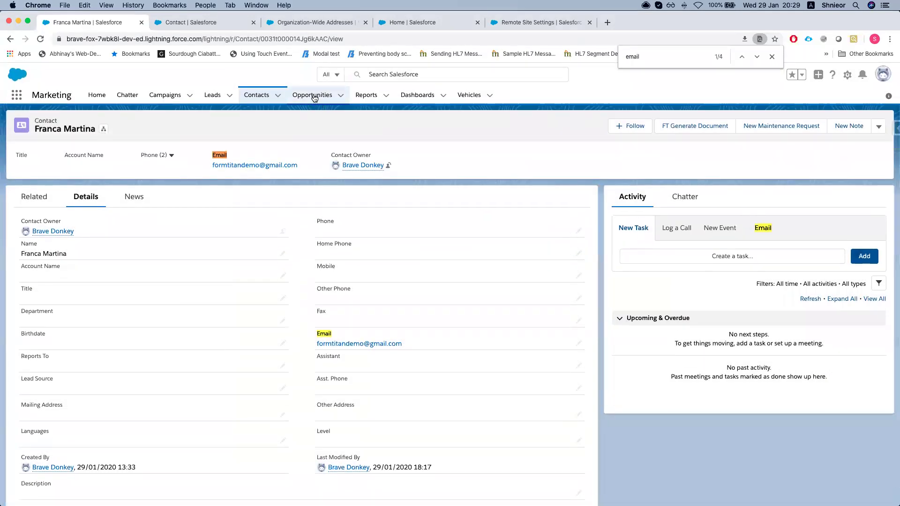
pyautogui.click(314, 95)
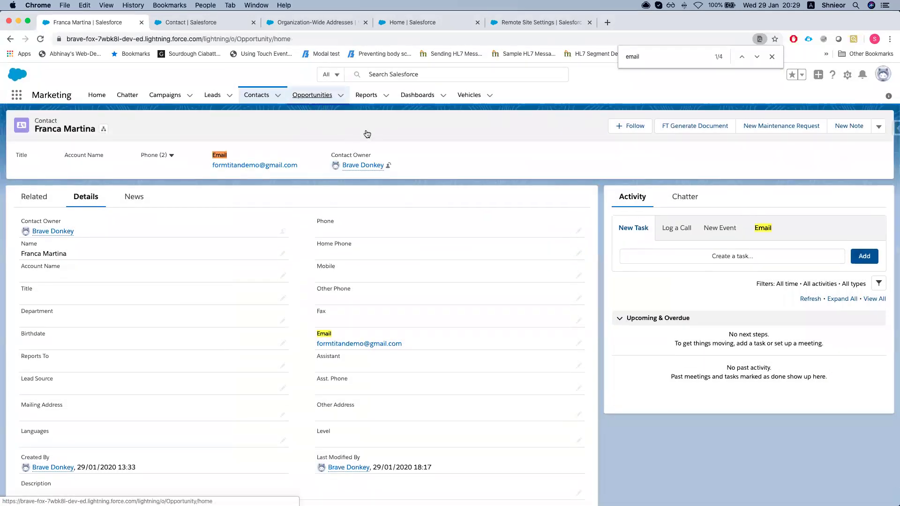
pyautogui.hotkey('ctrl', 'Up')
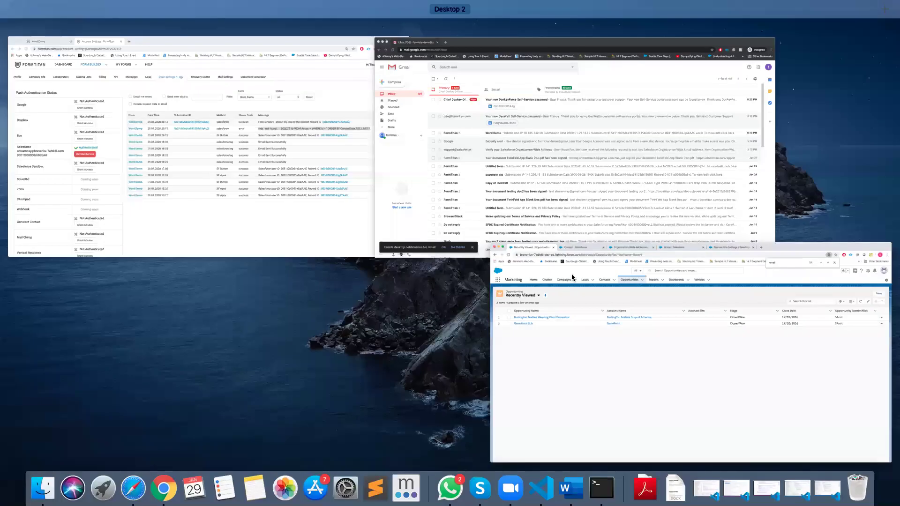
pyautogui.click(497, 152)
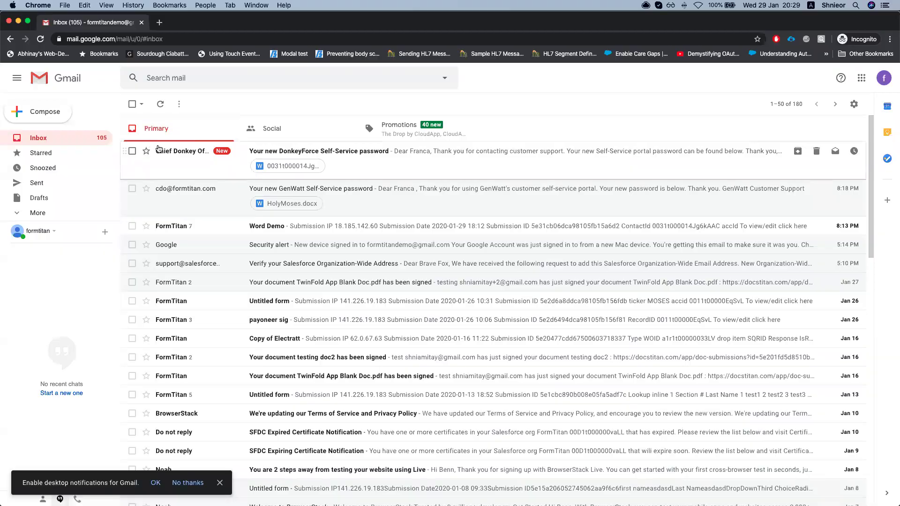
pyautogui.click(165, 150)
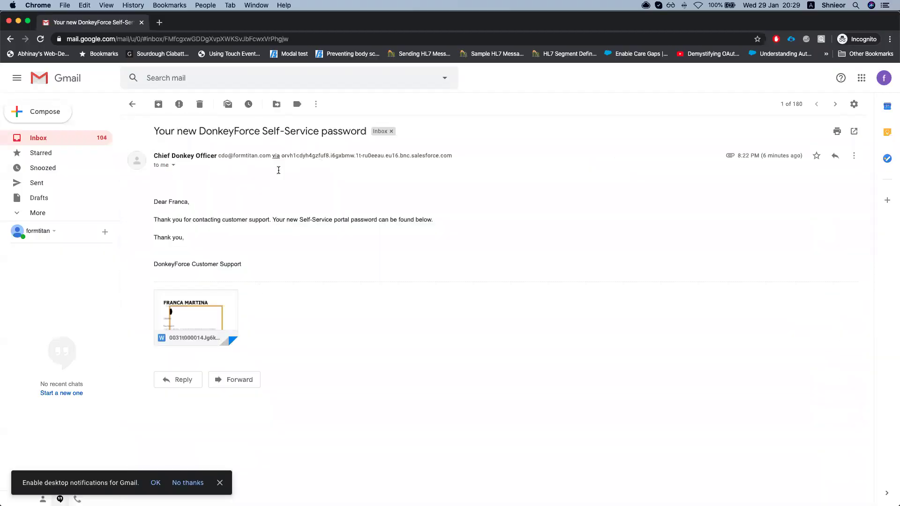
# Return to the FormTitan Word Demo form editor
pyautogui.hotkey('ctrl', 'Up')
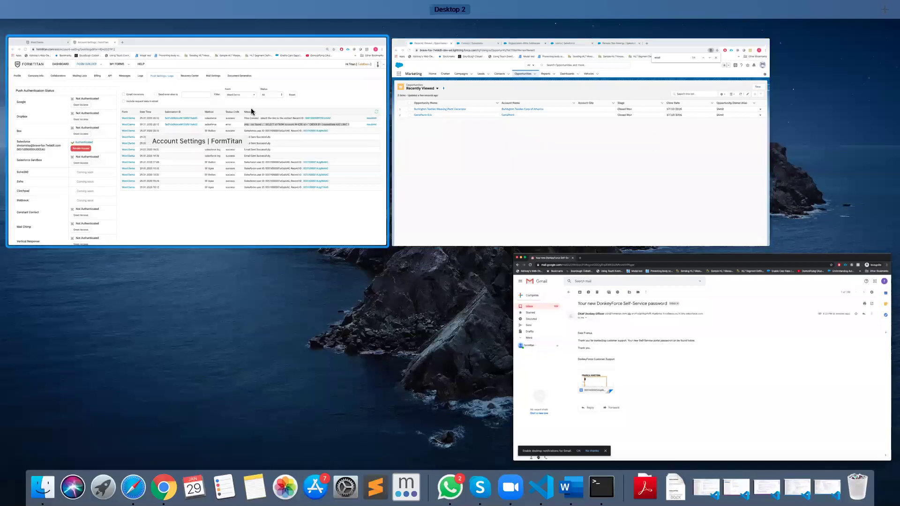
pyautogui.click(202, 127)
pyautogui.click(78, 22)
# Edit the Equipment Demo form from the Dashboard and expand its Document generation and PDF mapping settings
pyautogui.click(22, 78)
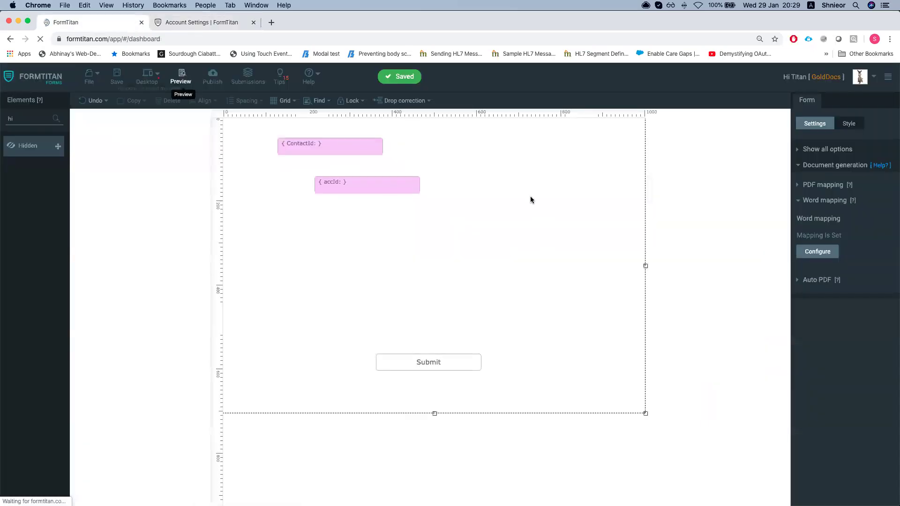
pyautogui.click(168, 140)
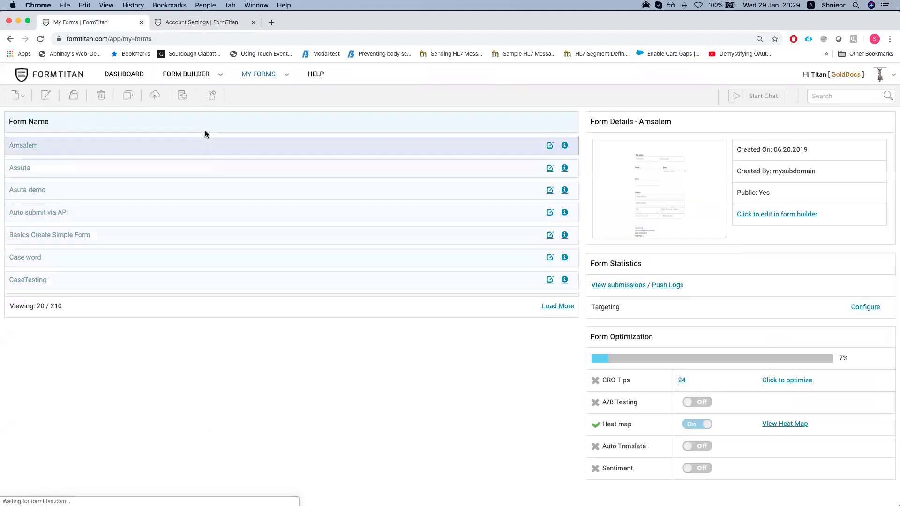
pyautogui.click(124, 74)
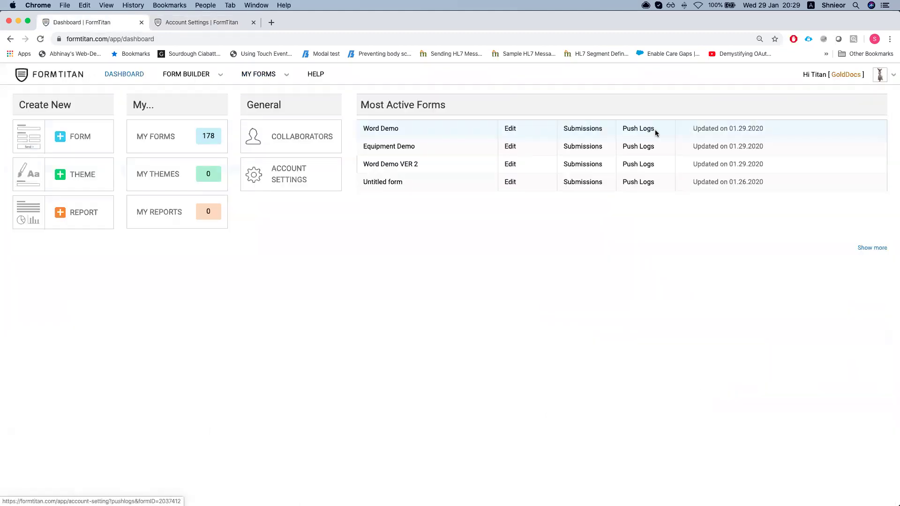
pyautogui.click(380, 156)
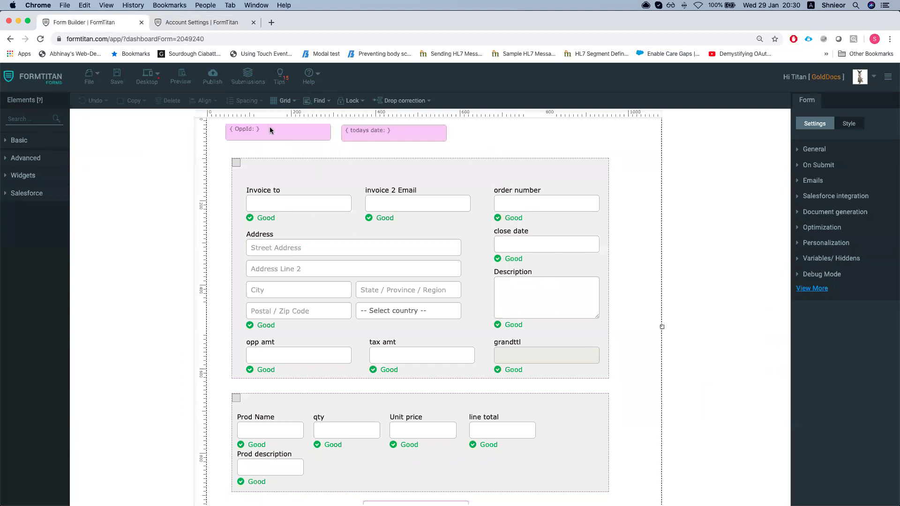
pyautogui.click(821, 213)
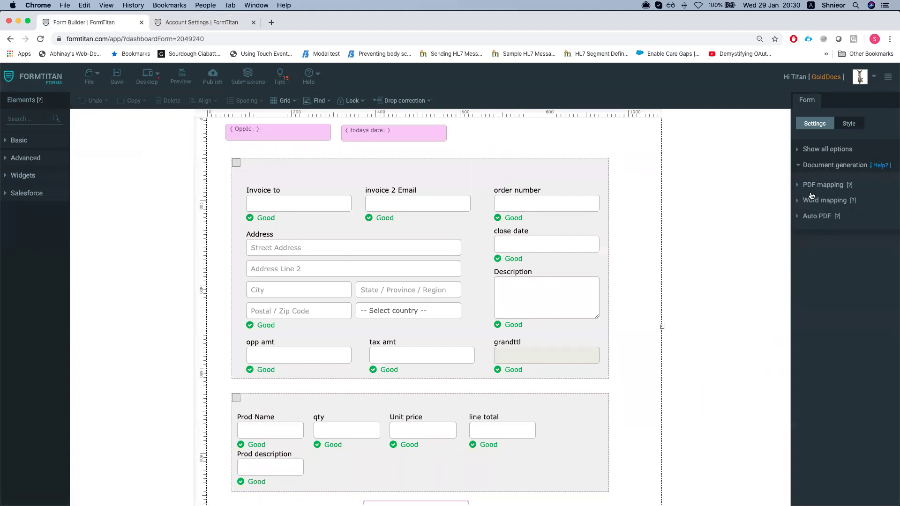
pyautogui.click(825, 185)
# Edit the Default PDF mapping, review the invoice's mapped fields down to grand total, and open Settings
pyautogui.click(863, 221)
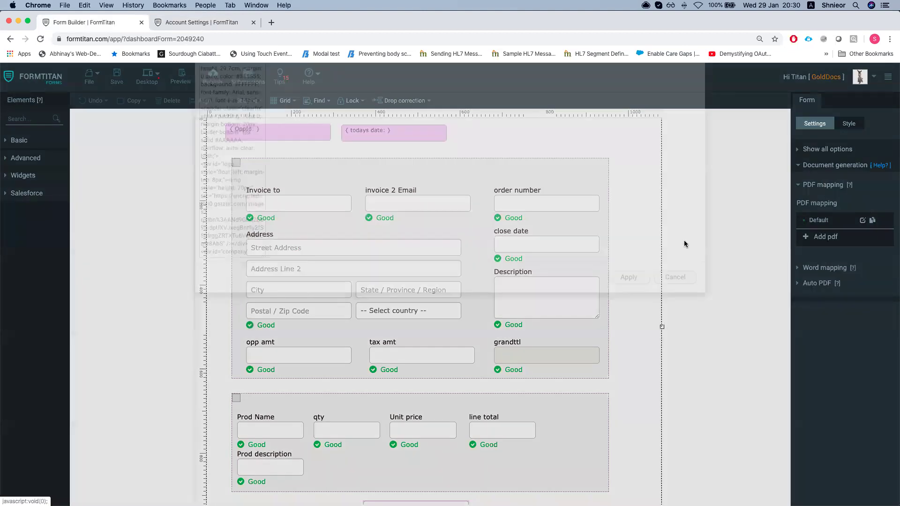
pyautogui.scroll(-3, 484, 229)
pyautogui.scroll(-2, 484, 230)
pyautogui.scroll(6, 484, 244)
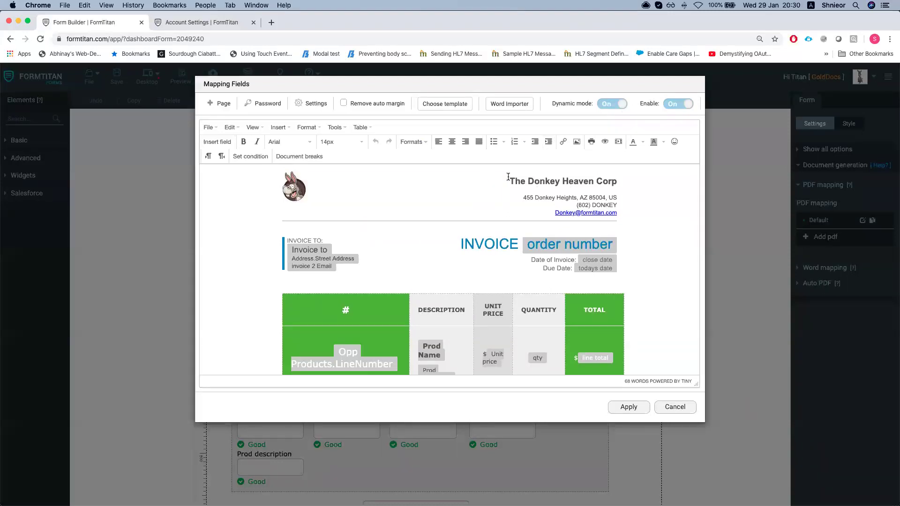
pyautogui.scroll(-2, 390, 319)
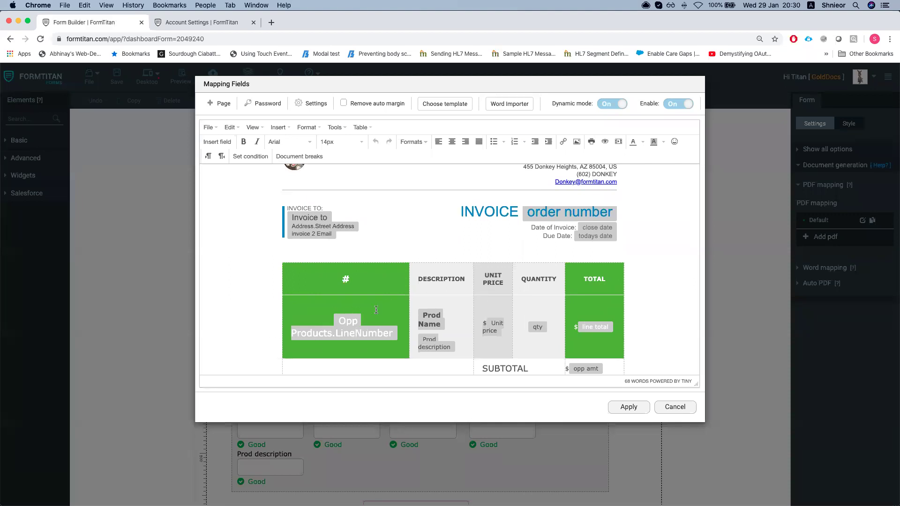
pyautogui.scroll(-3, 482, 255)
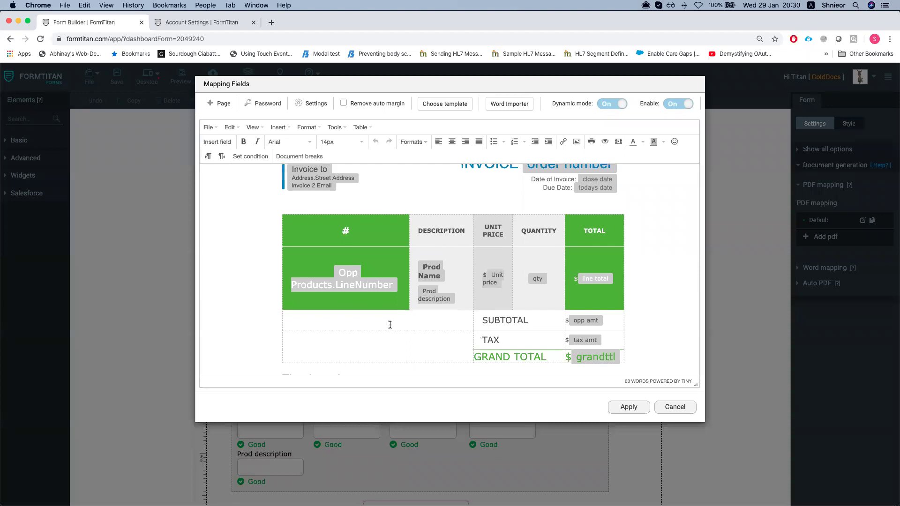
pyautogui.scroll(-2, 447, 316)
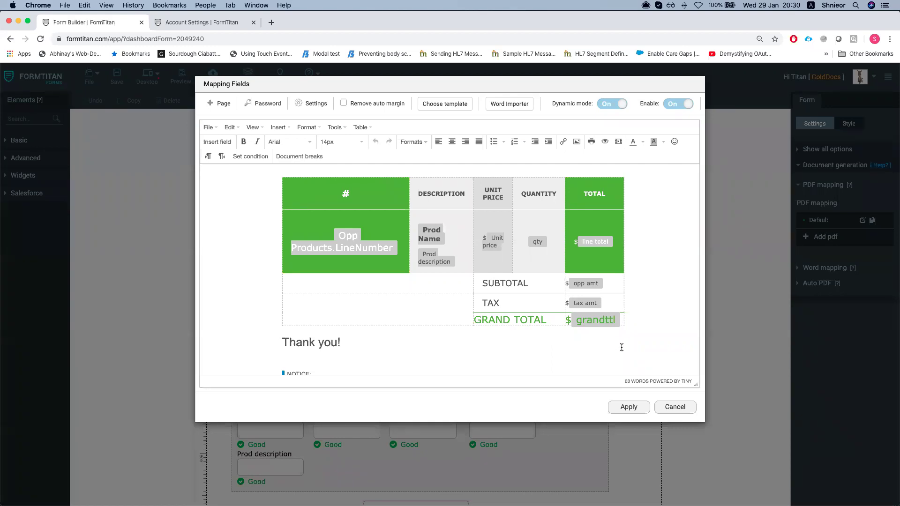
pyautogui.scroll(5, 538, 313)
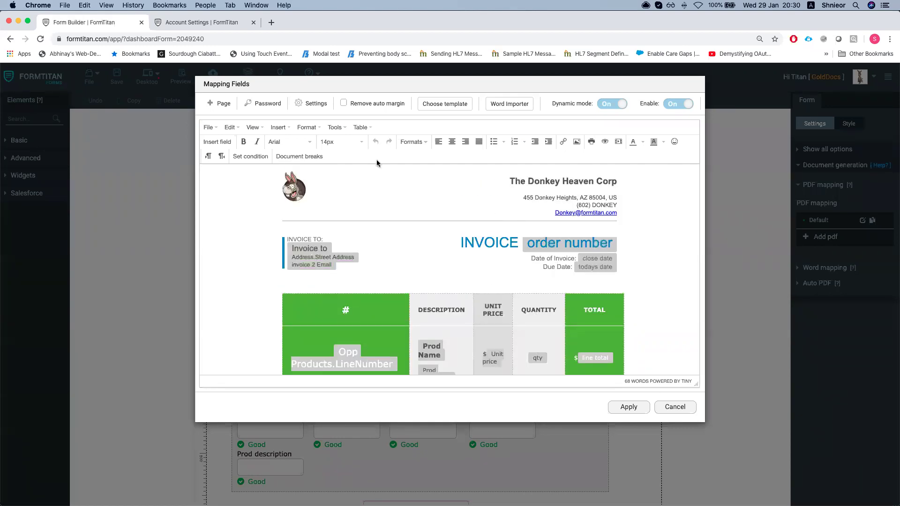
pyautogui.click(308, 105)
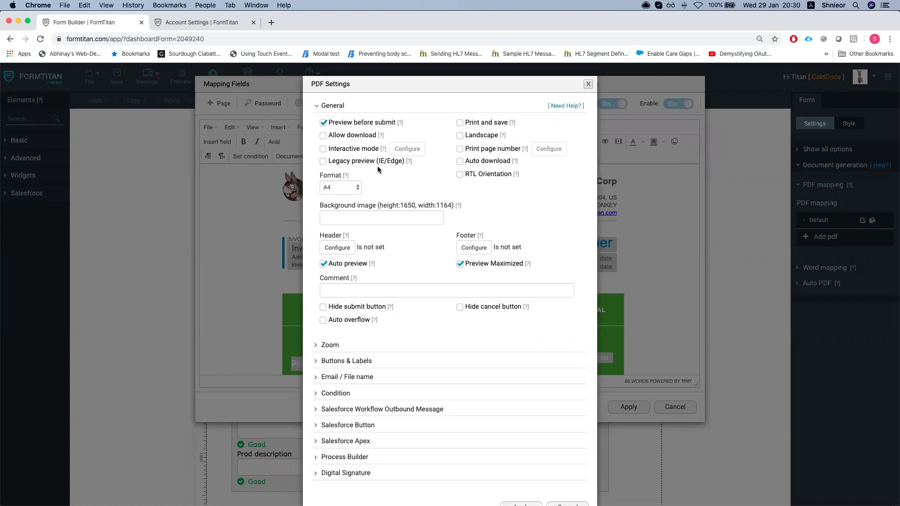
# Configure the Salesforce Button for the Opportunity object, mapping Record ID to OppId (fld2)
pyautogui.scroll(-2, 383, 165)
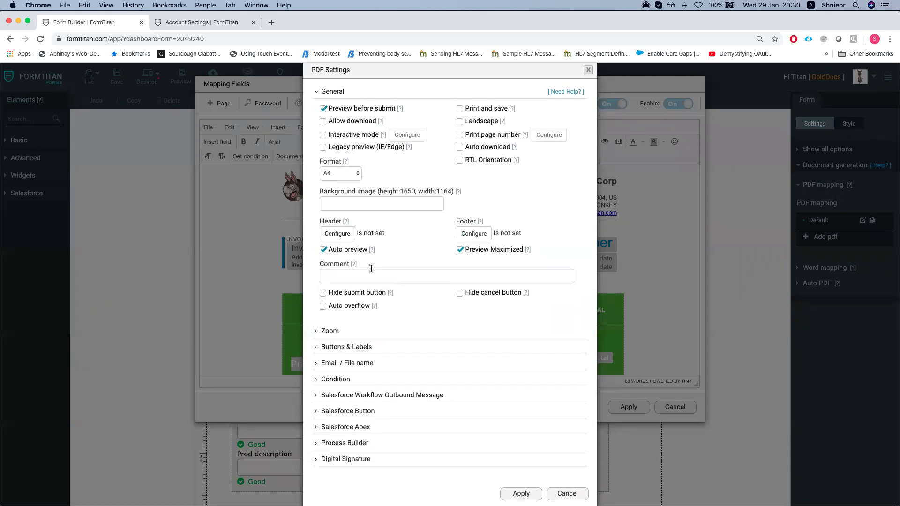
pyautogui.scroll(2, 394, 247)
pyautogui.scroll(-2, 411, 255)
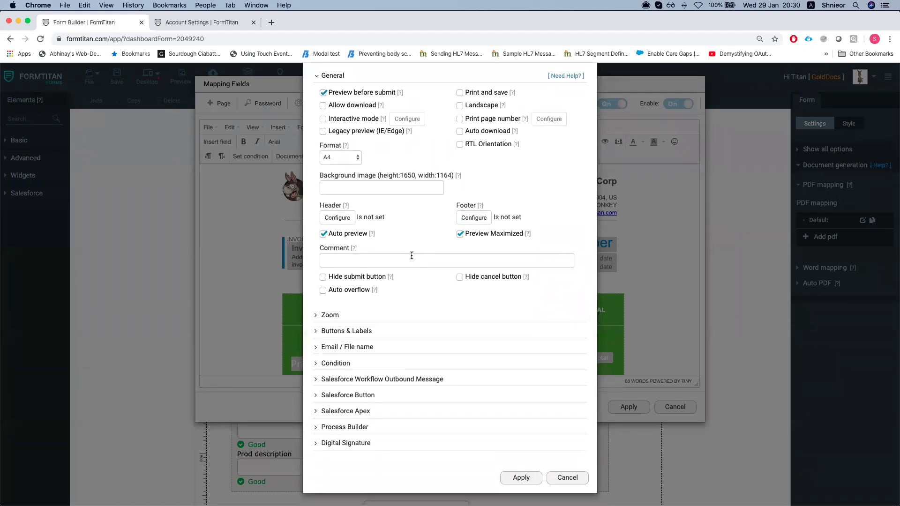
pyautogui.click(353, 397)
pyautogui.scroll(-1, 345, 391)
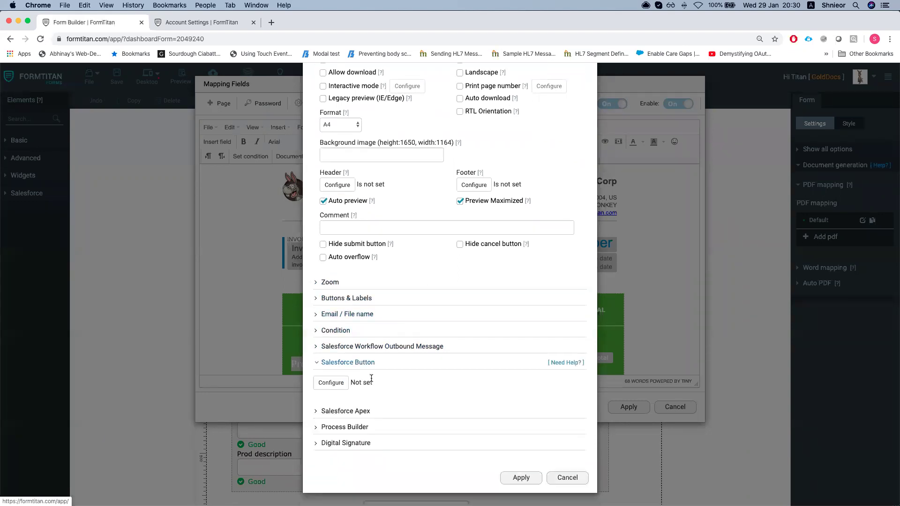
pyautogui.click(331, 383)
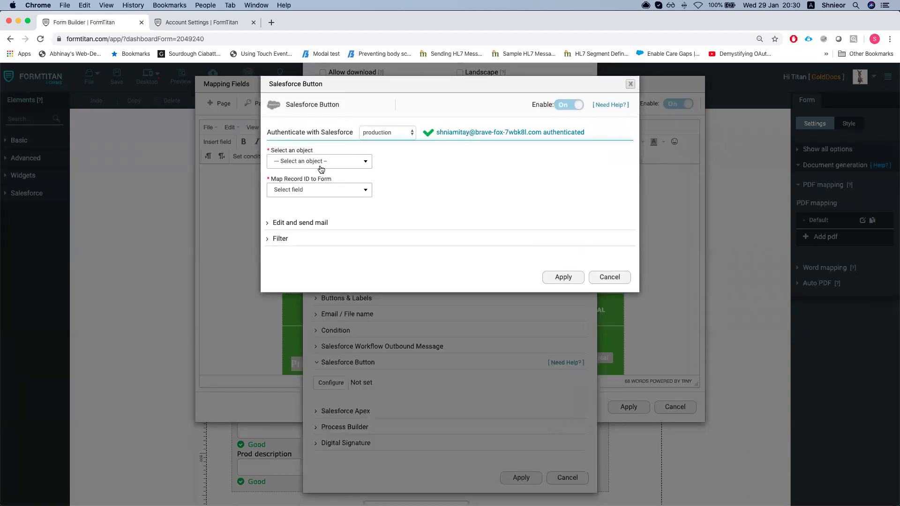
pyautogui.click(323, 163)
pyautogui.click(307, 194)
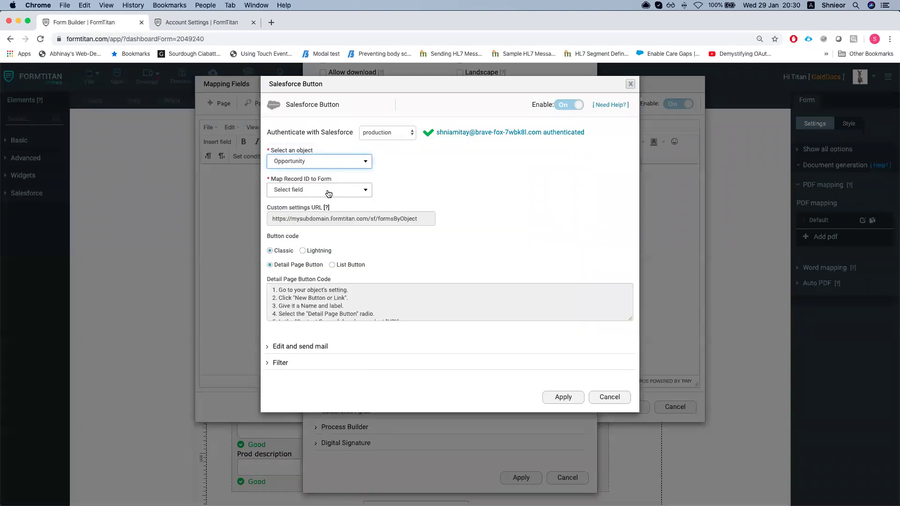
pyautogui.click(328, 191)
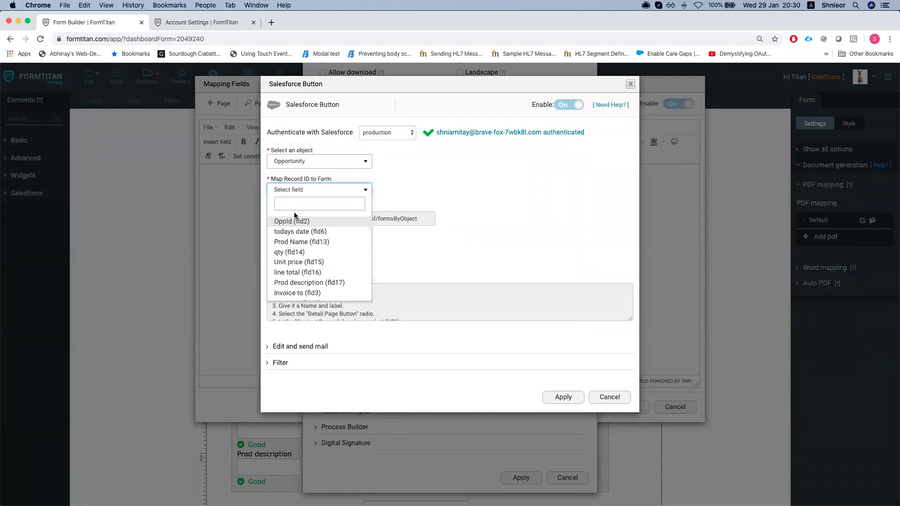
pyautogui.click(295, 224)
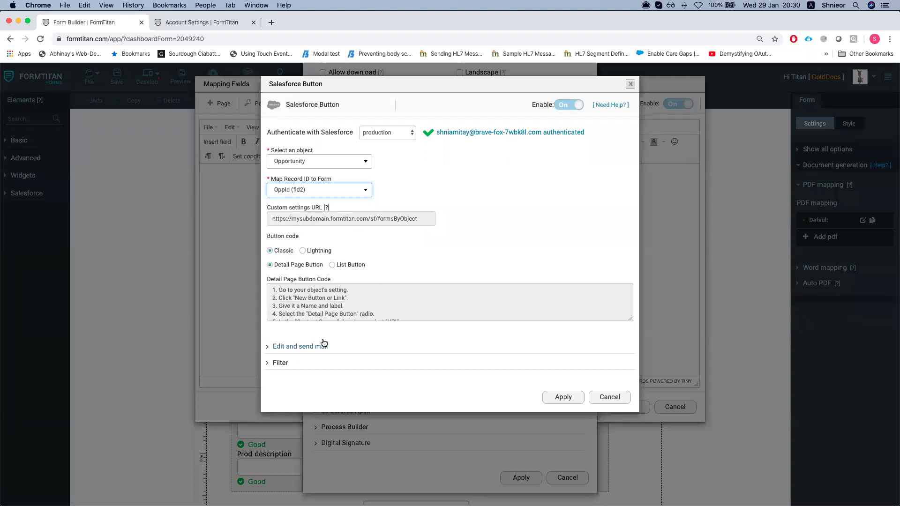
# Apply the button settings, PDF settings and mapping to save the Equipment Demo form
pyautogui.click(563, 397)
pyautogui.click(535, 479)
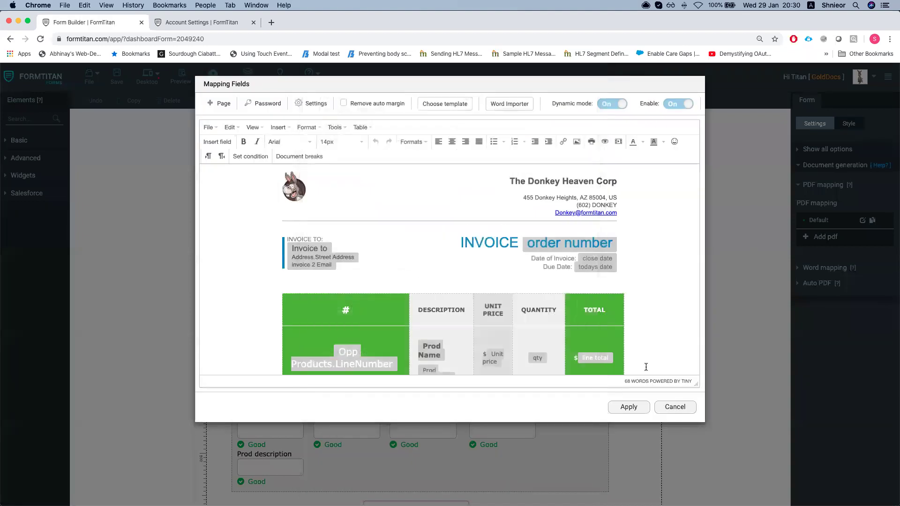
pyautogui.click(638, 410)
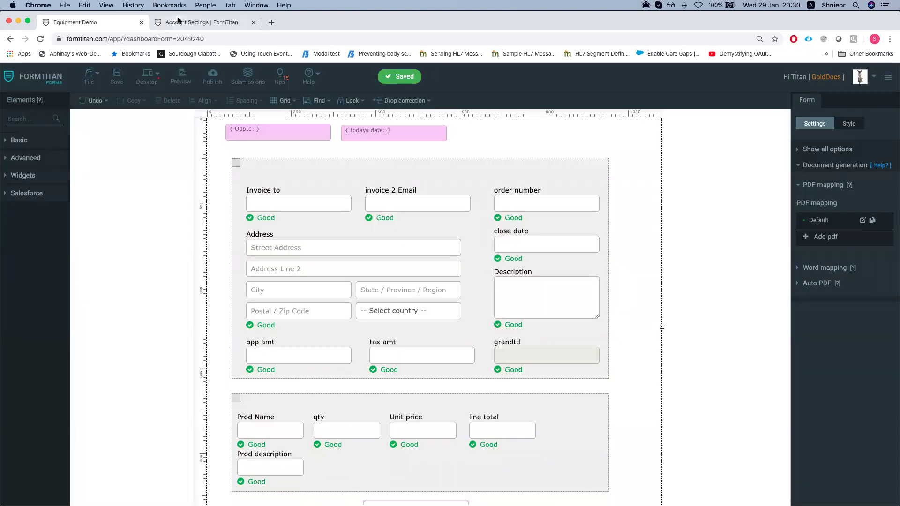
# In Salesforce, open the GenePoint SLA opportunity and launch FT Generate Document
pyautogui.hotkey('ctrl', 'Up')
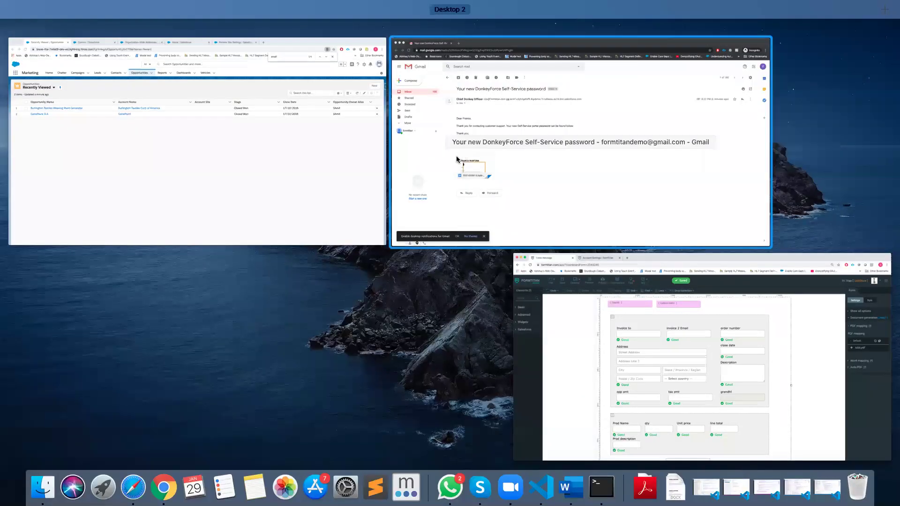
pyautogui.click(250, 158)
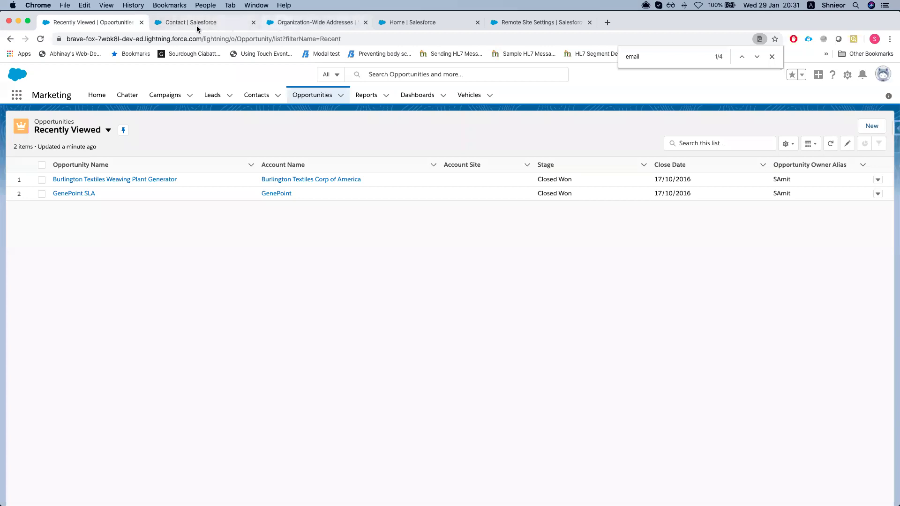
pyautogui.click(78, 195)
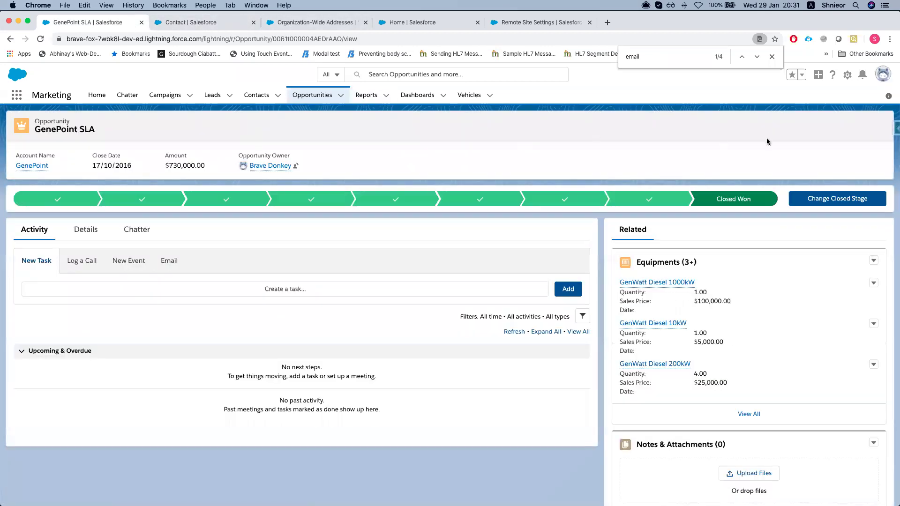
pyautogui.click(702, 125)
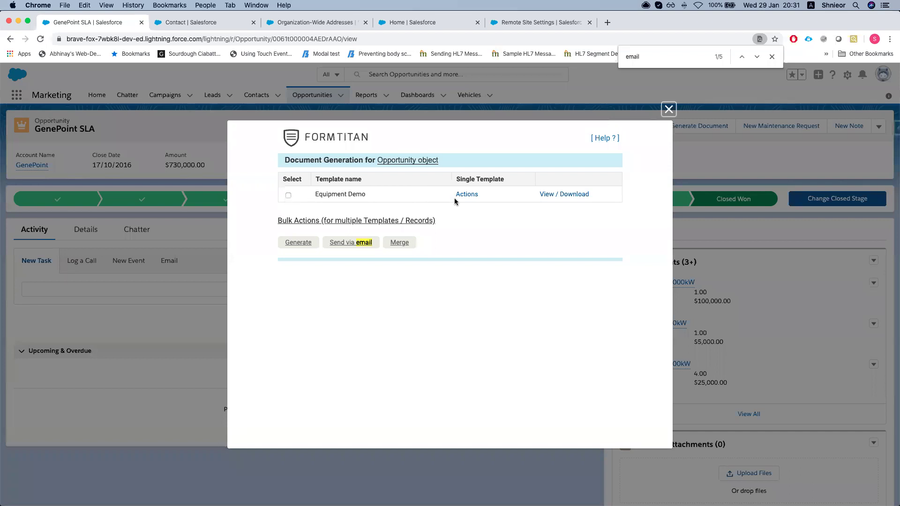
pyautogui.click(539, 196)
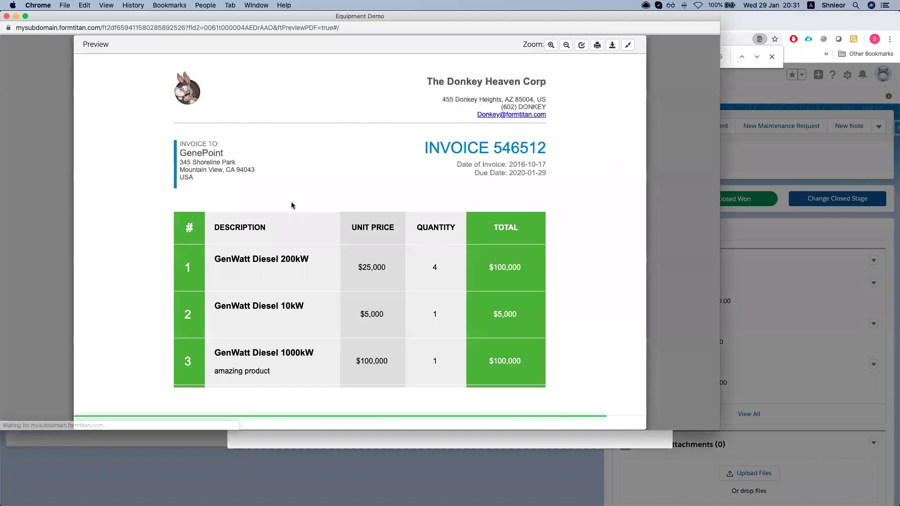
pyautogui.scroll(-3, 312, 212)
pyautogui.scroll(5, 307, 207)
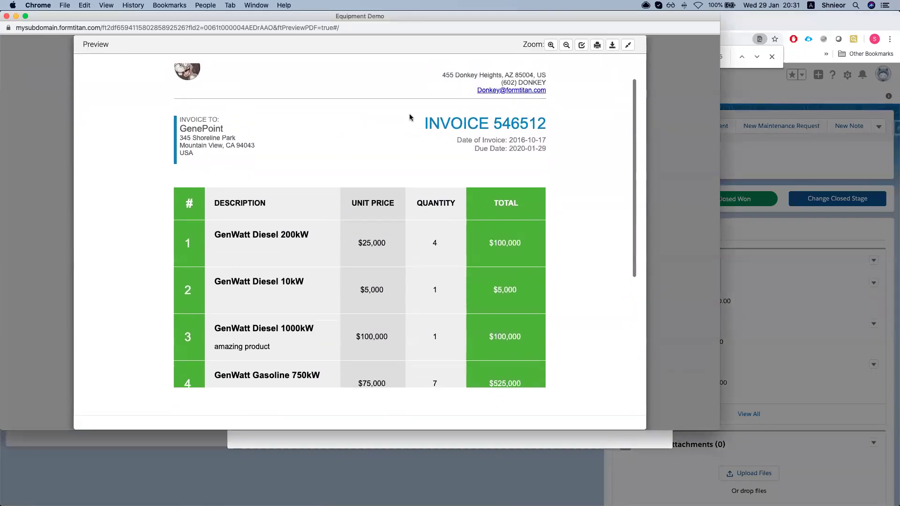
pyautogui.scroll(-5, 314, 188)
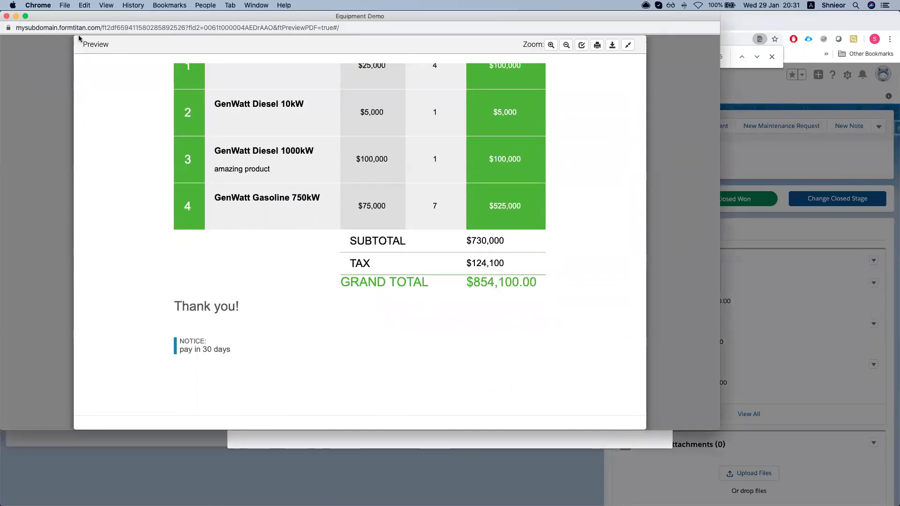
pyautogui.click(7, 17)
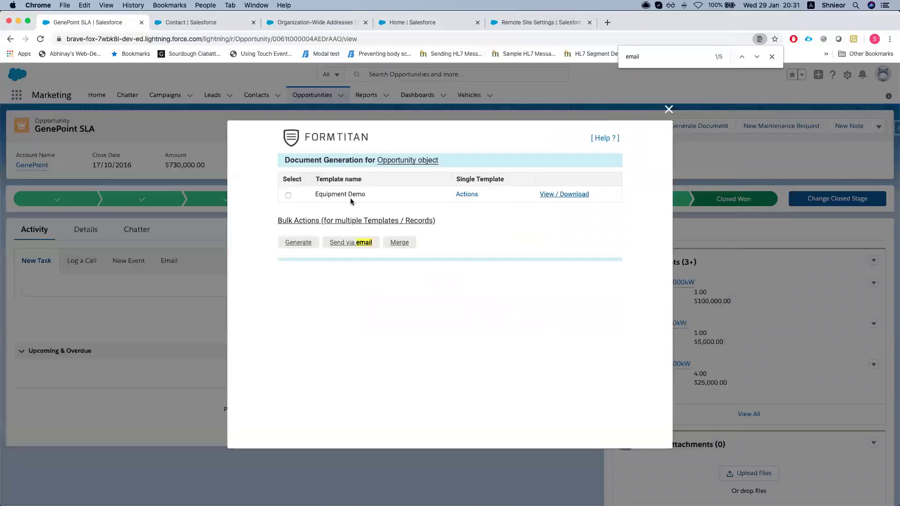
pyautogui.click(479, 196)
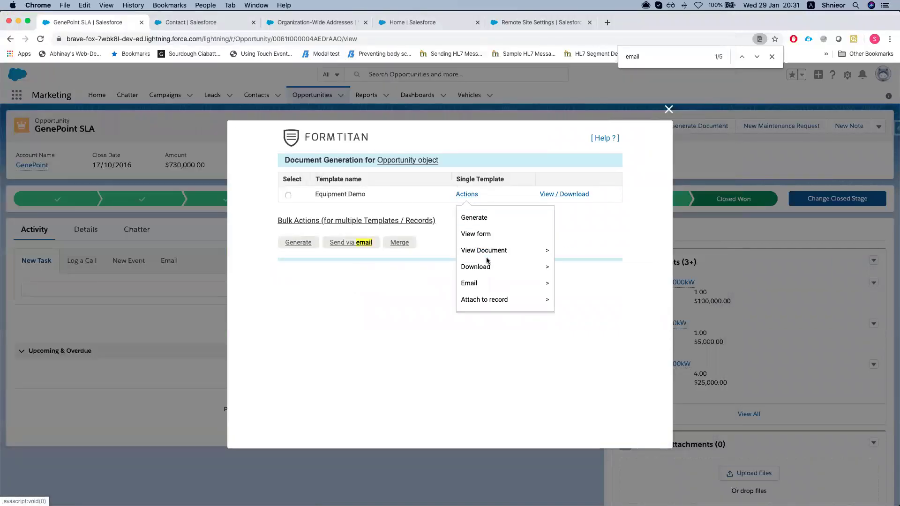
pyautogui.moveTo(485, 266)
pyautogui.moveTo(481, 282)
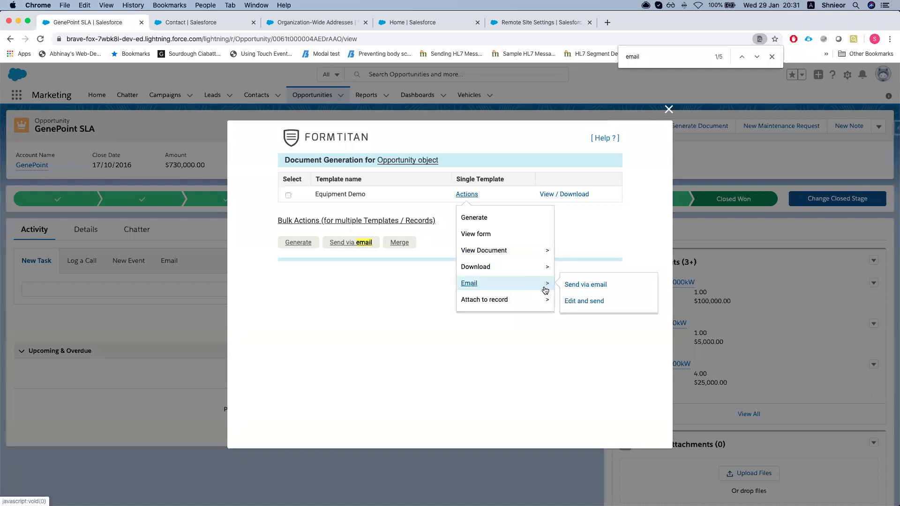
pyautogui.click(583, 301)
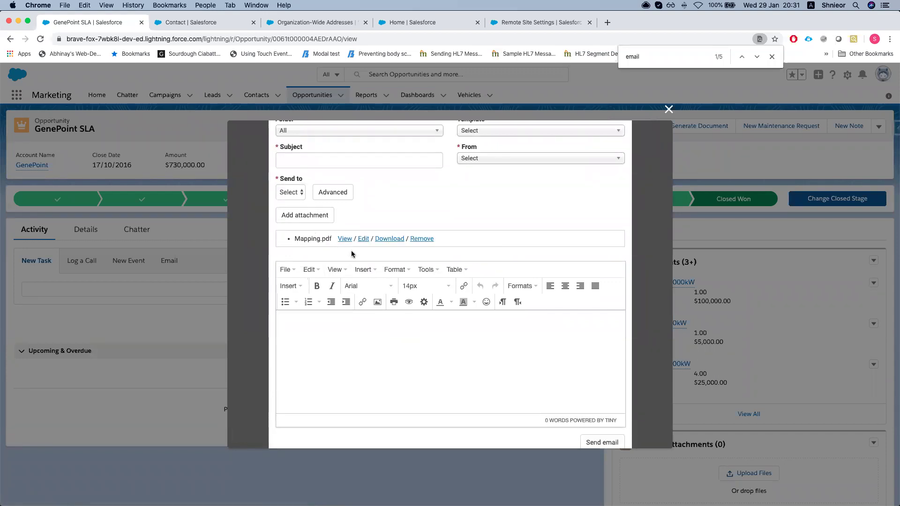
pyautogui.click(362, 240)
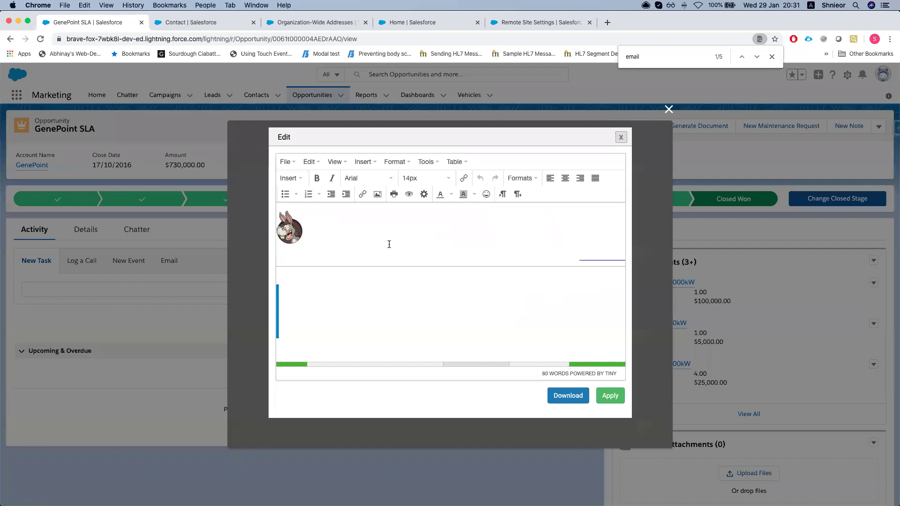
pyautogui.scroll(-4, 403, 293)
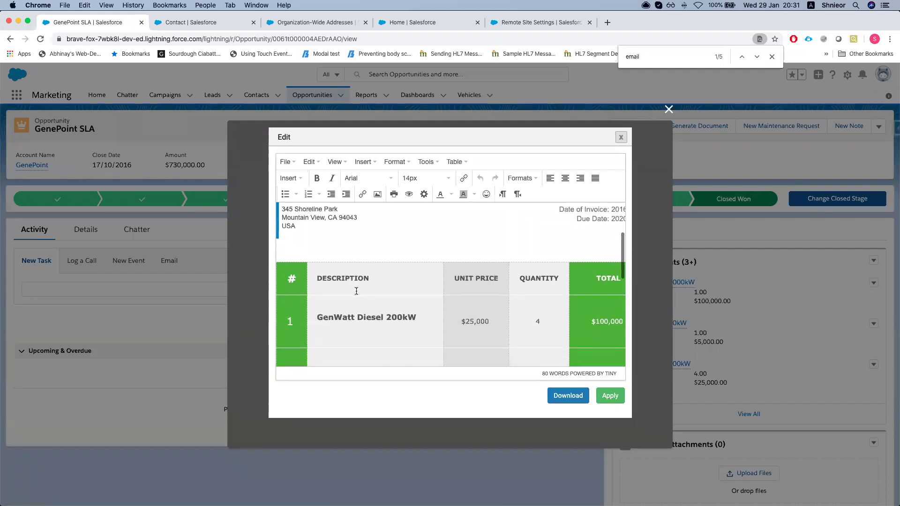
pyautogui.scroll(4, 354, 293)
pyautogui.scroll(-5, 347, 298)
pyautogui.click(317, 246)
pyautogui.write('af')
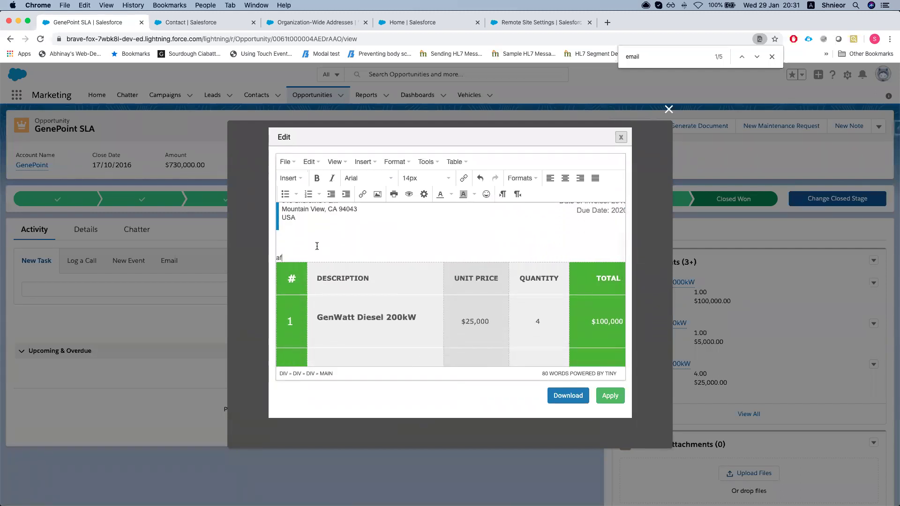
pyautogui.write('ddsfsd')
pyautogui.press('Return')
pyautogui.write('sdf sdf')
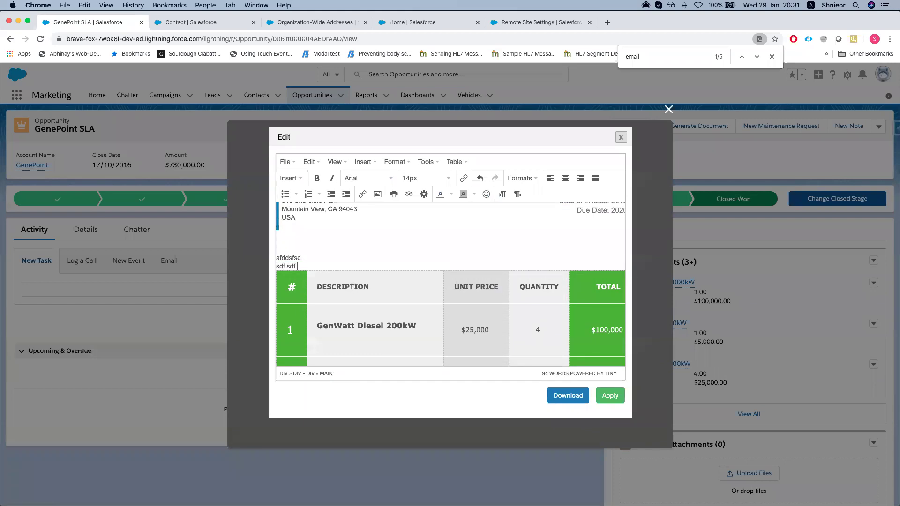
pyautogui.press('Return')
pyautogui.write('sdf')
pyautogui.press('Return')
pyautogui.press('Return')
pyautogui.press('Return')
pyautogui.write('sdf')
pyautogui.press('Return')
pyautogui.write('sdf')
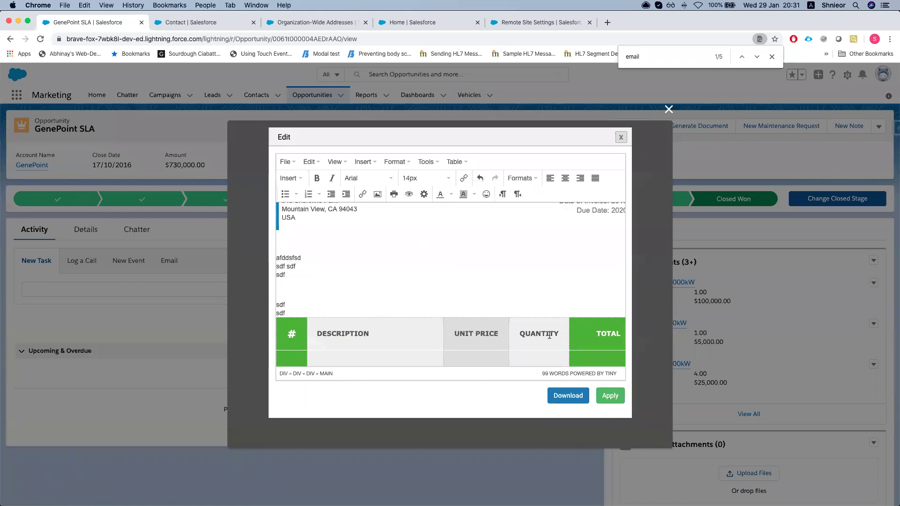
pyautogui.click(622, 137)
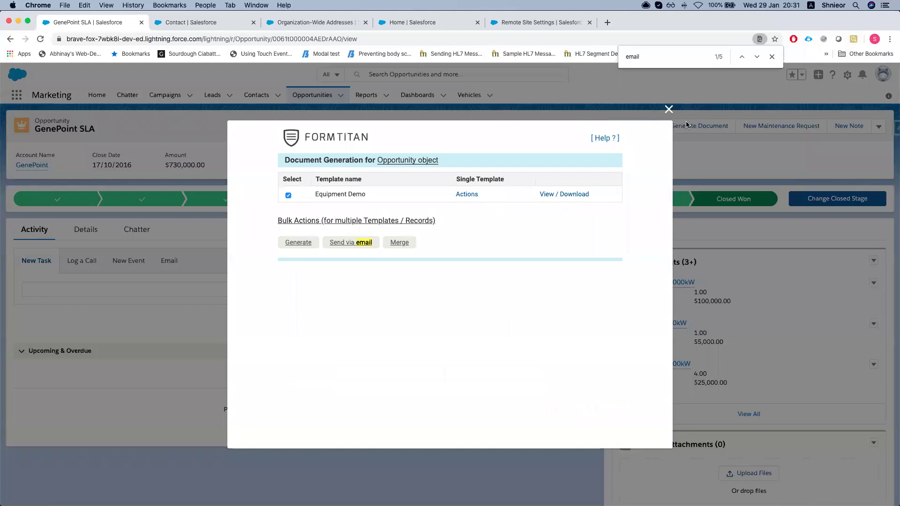
# Close the Salesforce generation dialog and find bar, then reopen FormTitan's Default PDF mapping template
pyautogui.click(667, 111)
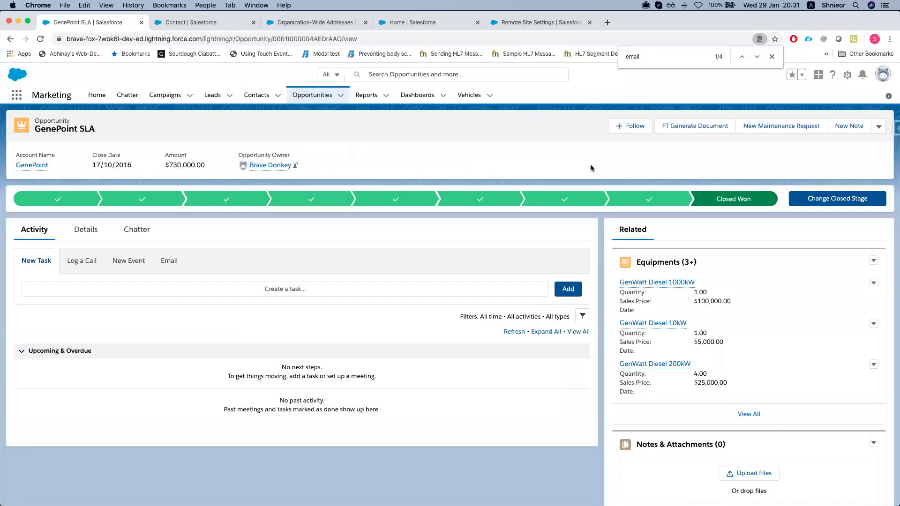
pyautogui.click(772, 57)
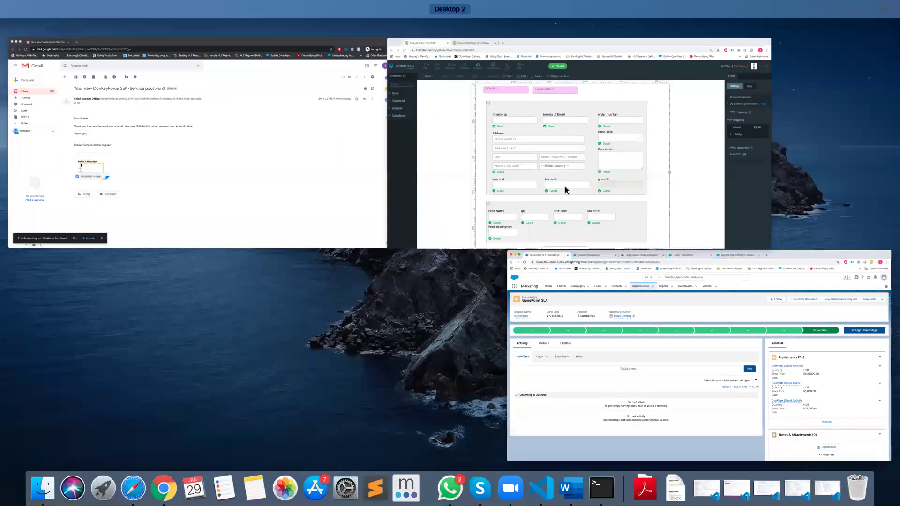
pyautogui.click(581, 156)
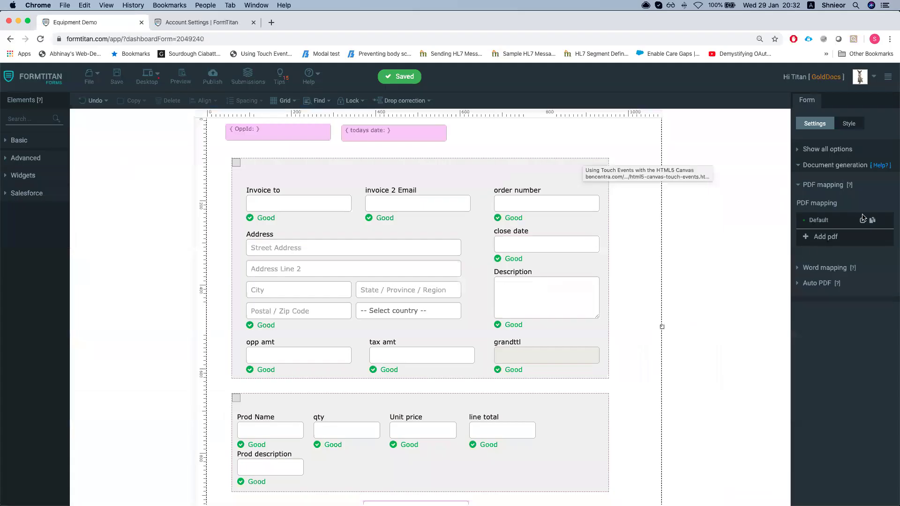
pyautogui.click(864, 223)
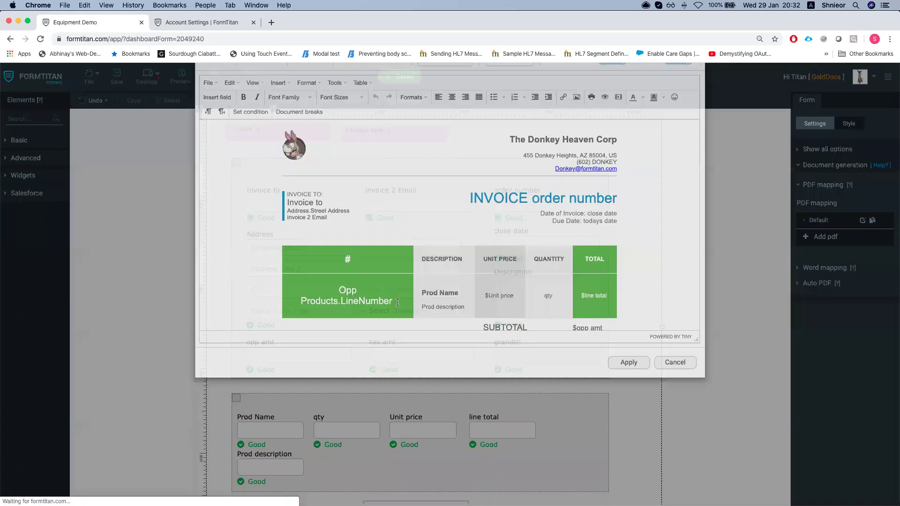
# Open the PDF Settings and expand Workflow Outbound Message, collapsing Process Builder and Salesforce Apex
pyautogui.click(309, 110)
pyautogui.scroll(-3, 441, 334)
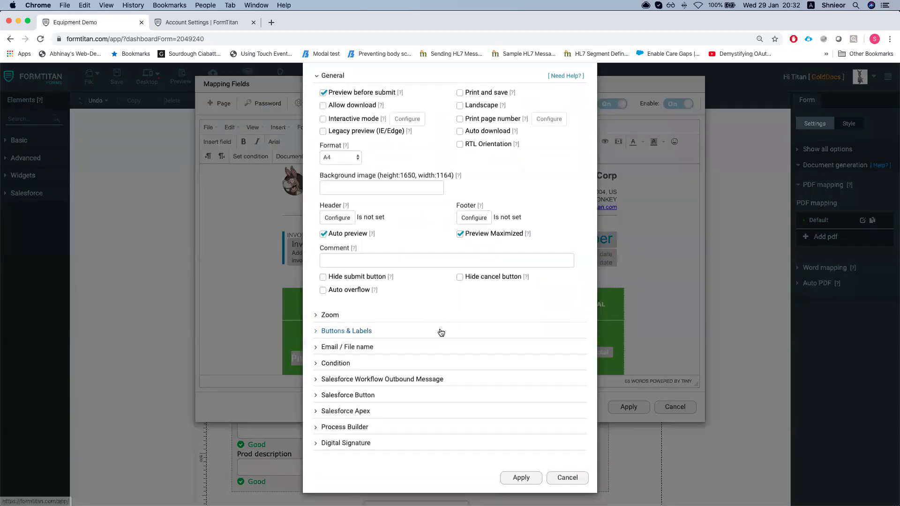
pyautogui.click(323, 380)
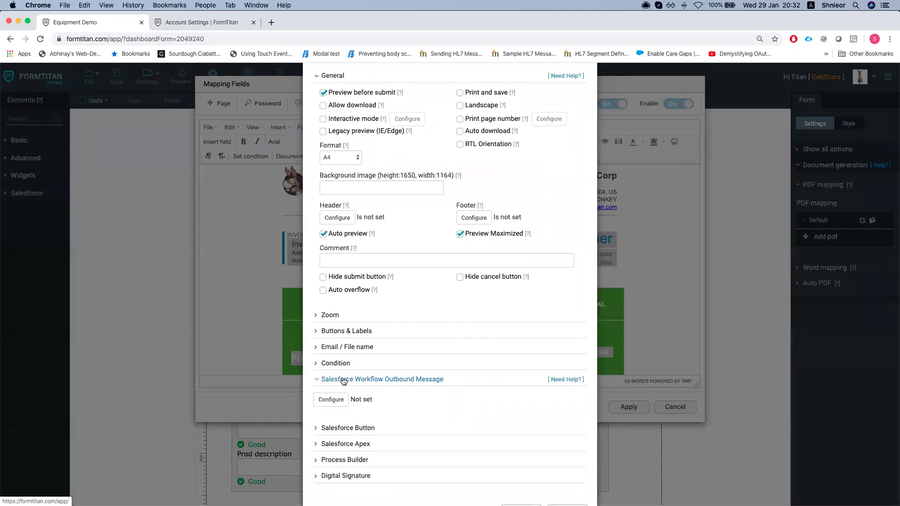
pyautogui.click(355, 428)
pyautogui.scroll(-2, 355, 436)
pyautogui.click(353, 435)
pyautogui.scroll(-1, 351, 445)
pyautogui.click(349, 453)
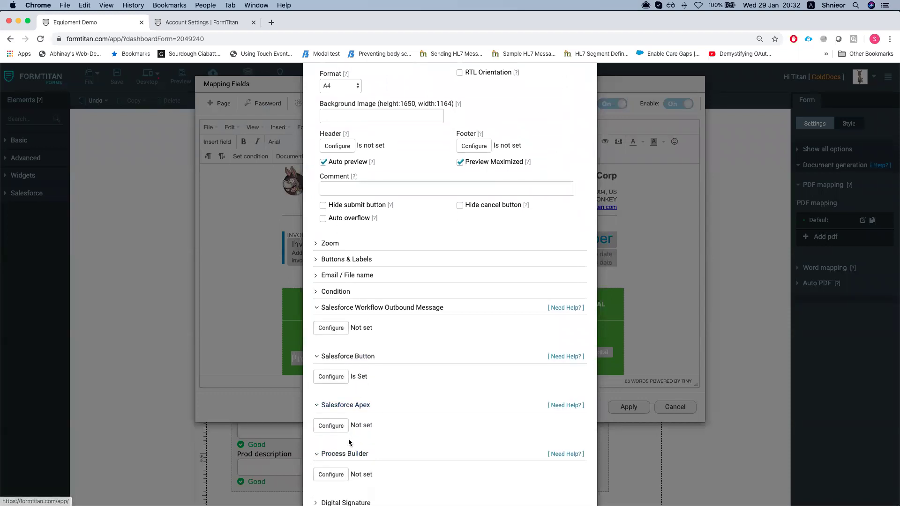
pyautogui.click(337, 454)
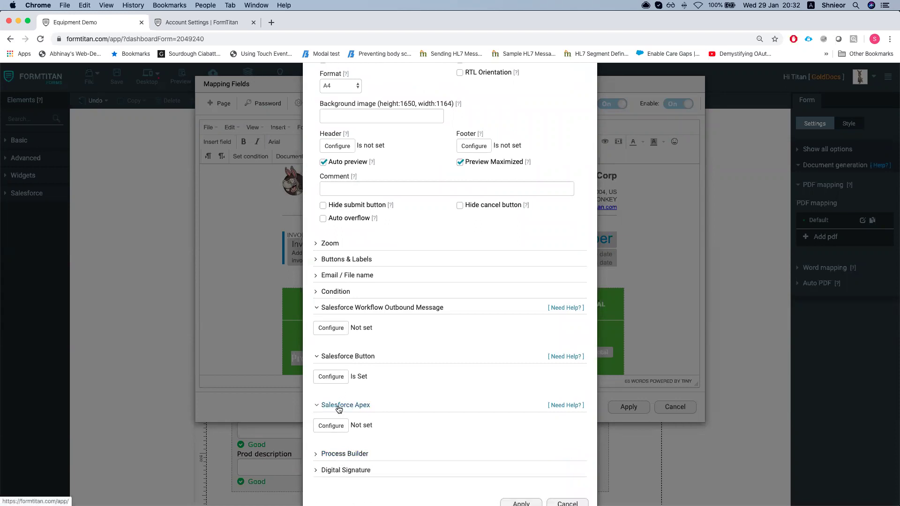
pyautogui.click(339, 406)
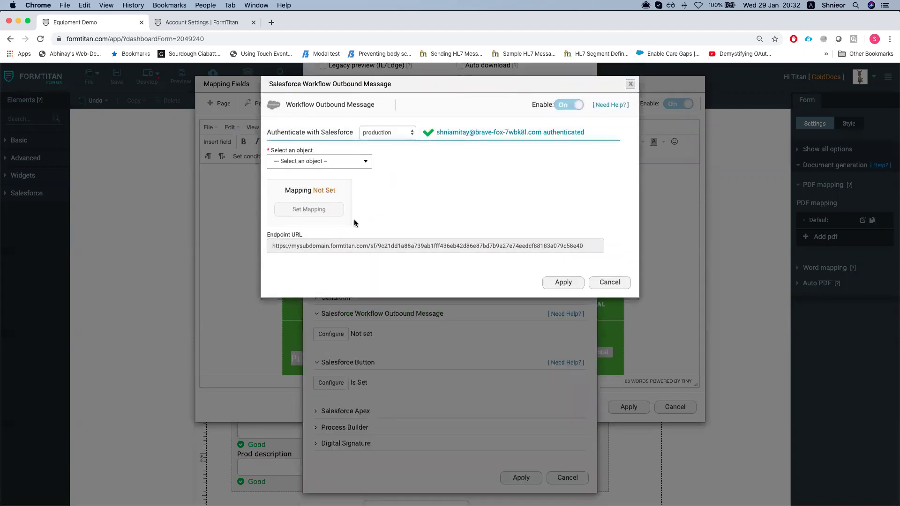
# Point the workflow outbound message at Opportunity, mapping OppId to Opportunity ID
pyautogui.click(332, 164)
pyautogui.click(324, 193)
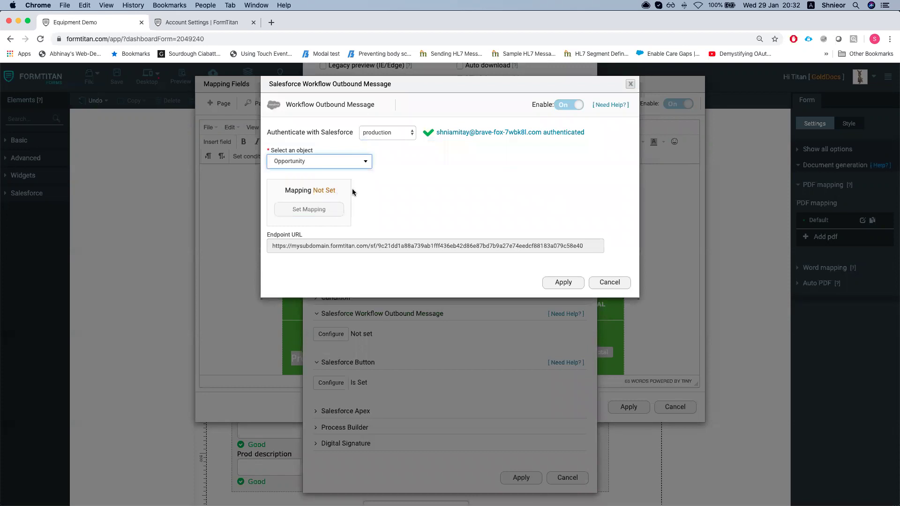
pyautogui.click(336, 214)
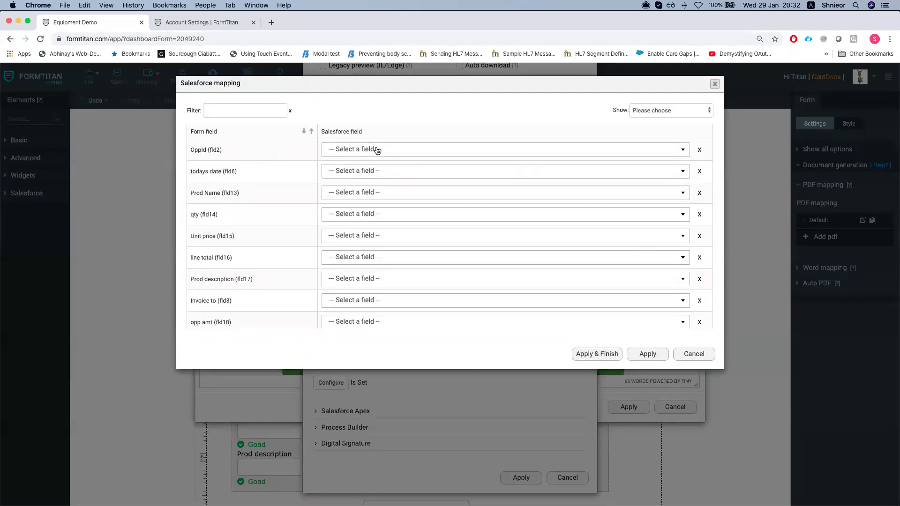
pyautogui.click(374, 150)
pyautogui.click(295, 149)
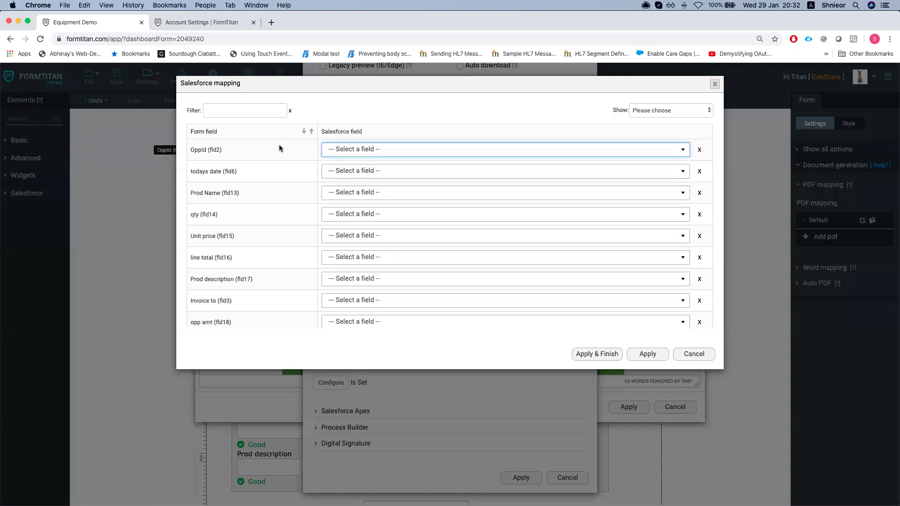
pyautogui.click(352, 151)
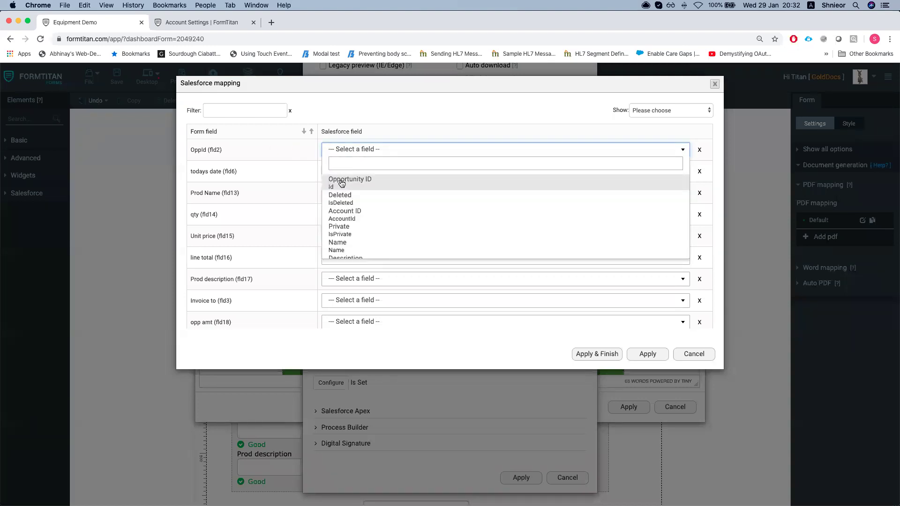
pyautogui.click(358, 183)
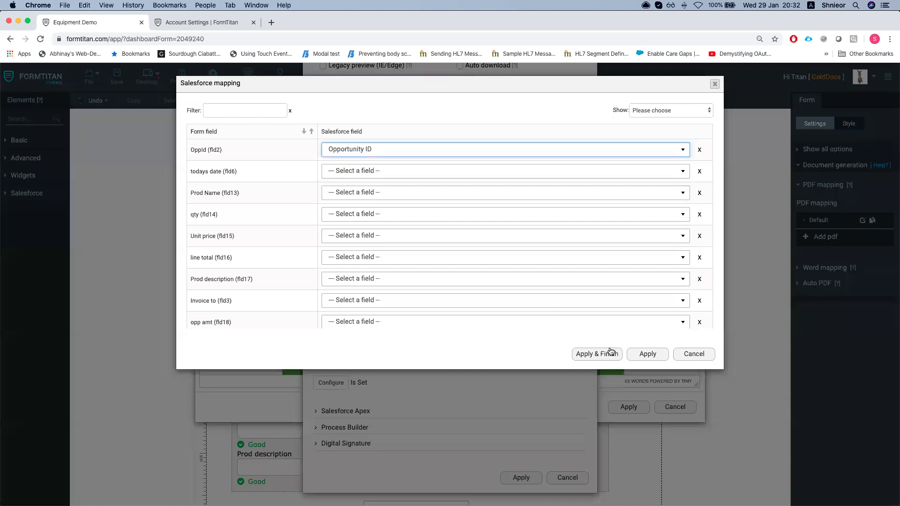
pyautogui.click(648, 355)
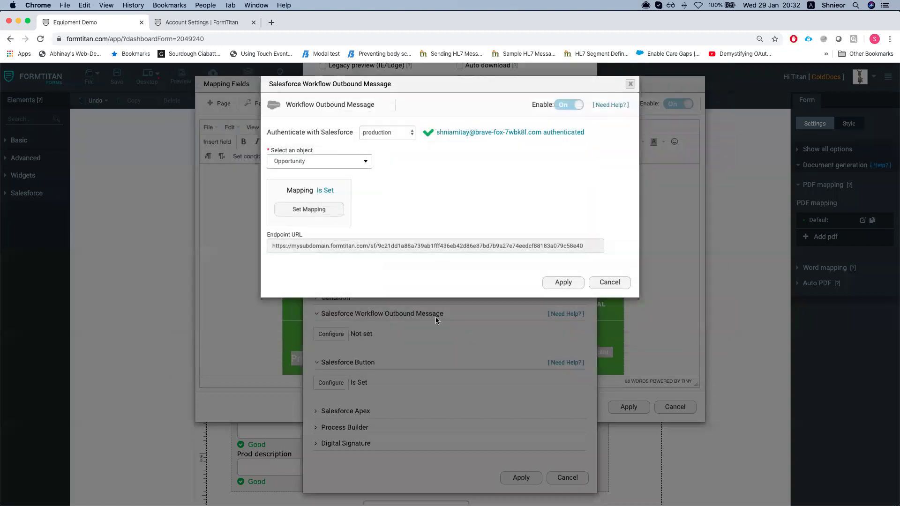
# Copy the Endpoint URL and apply the outbound message, PDF settings and mapping dialogs
pyautogui.doubleClick(398, 246)
pyautogui.tripleClick(383, 246)
pyautogui.press('super+c')
pyautogui.press('super+c')
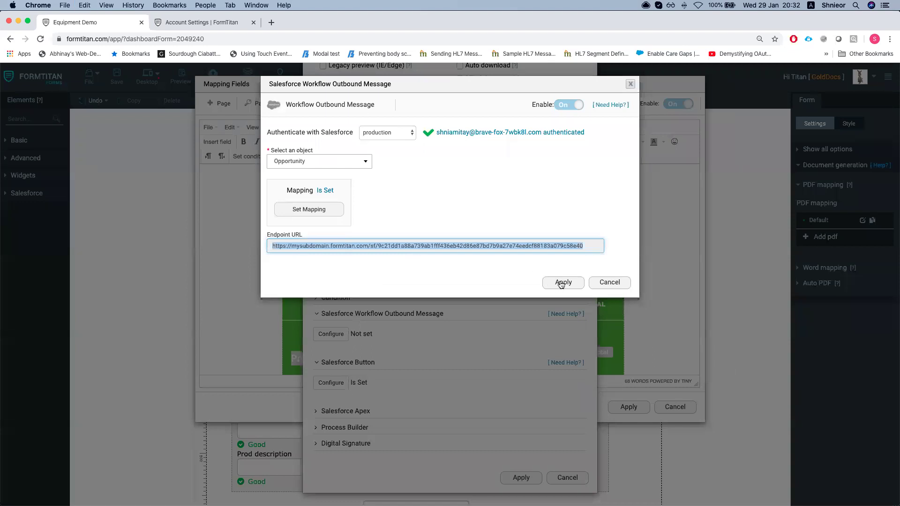
pyautogui.click(559, 284)
pyautogui.click(521, 477)
pyautogui.click(628, 406)
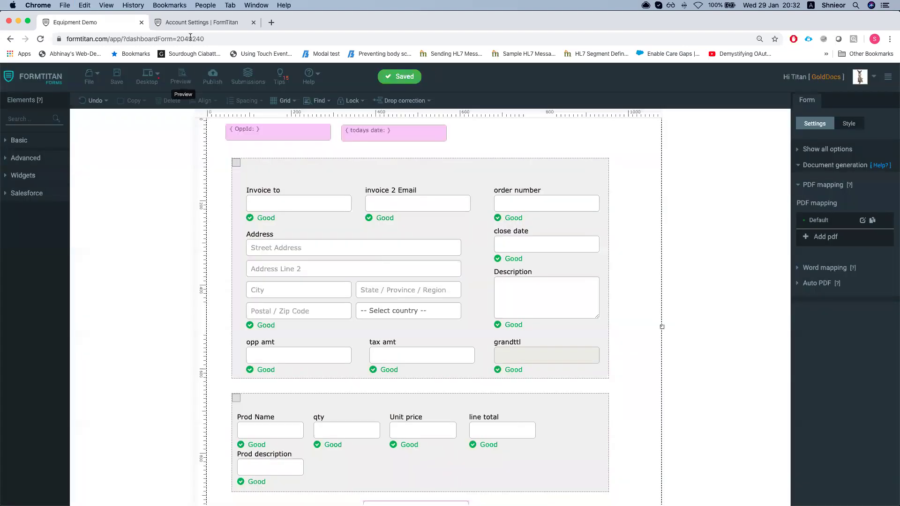
# In Salesforce Setup, find and open Workflow Rules via Quick Find 'workflo'
pyautogui.hotkey('ctrl', 'Up')
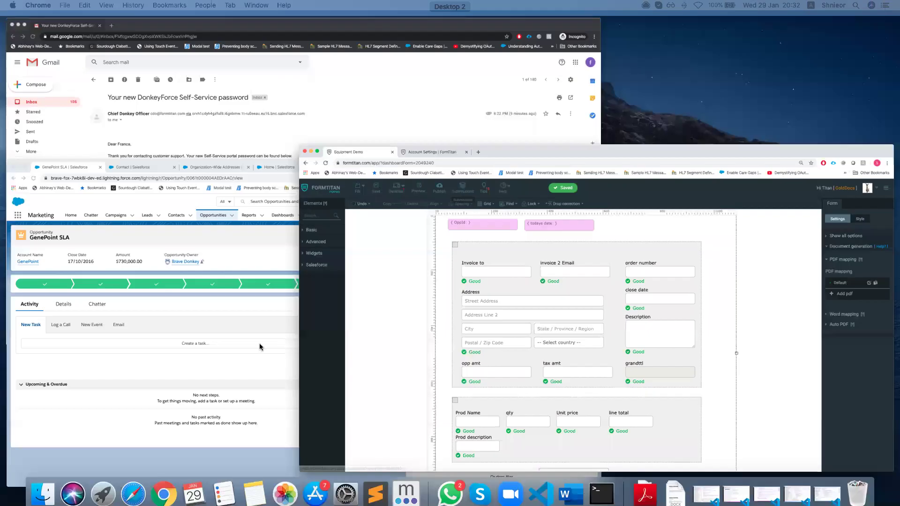
pyautogui.click(834, 92)
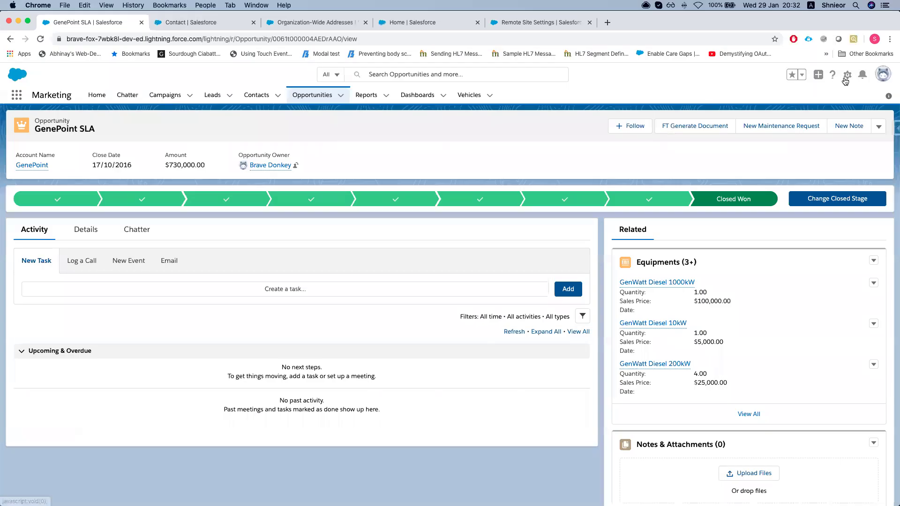
pyautogui.click(847, 75)
pyautogui.click(803, 175)
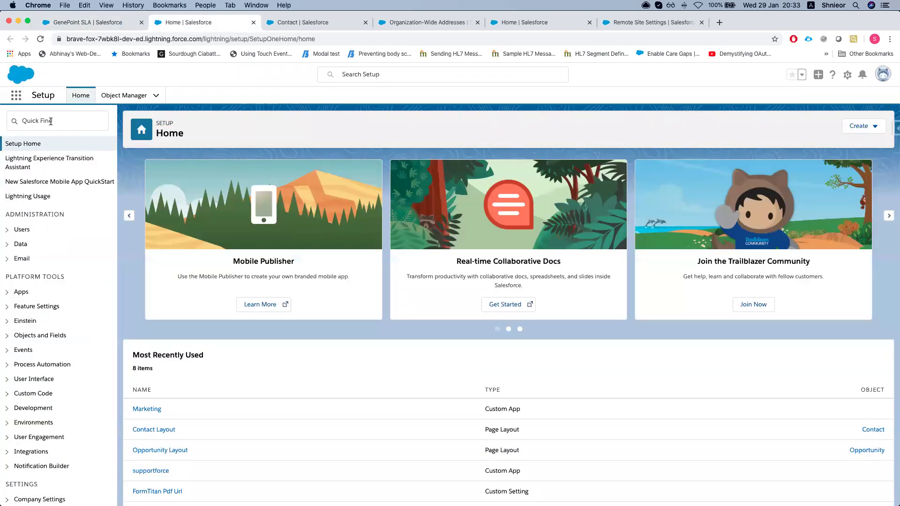
pyautogui.click(50, 121)
pyautogui.write('wor')
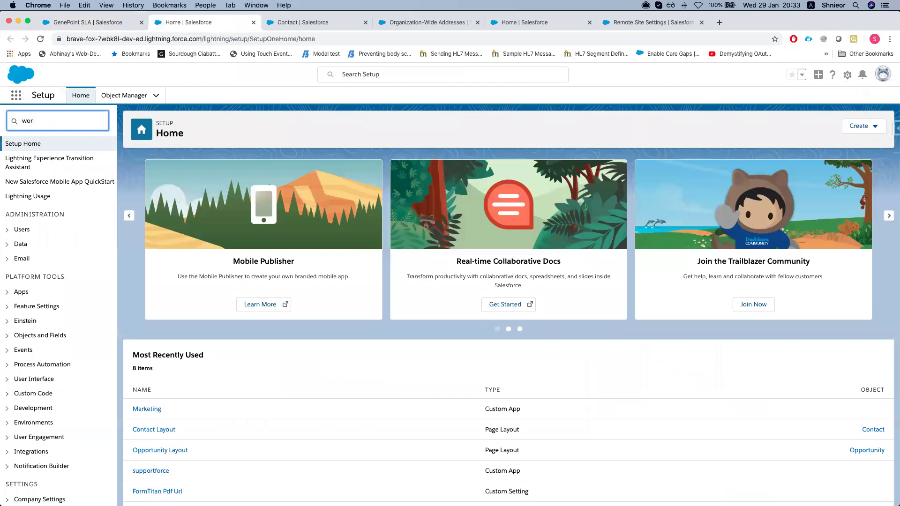
pyautogui.write('kflo')
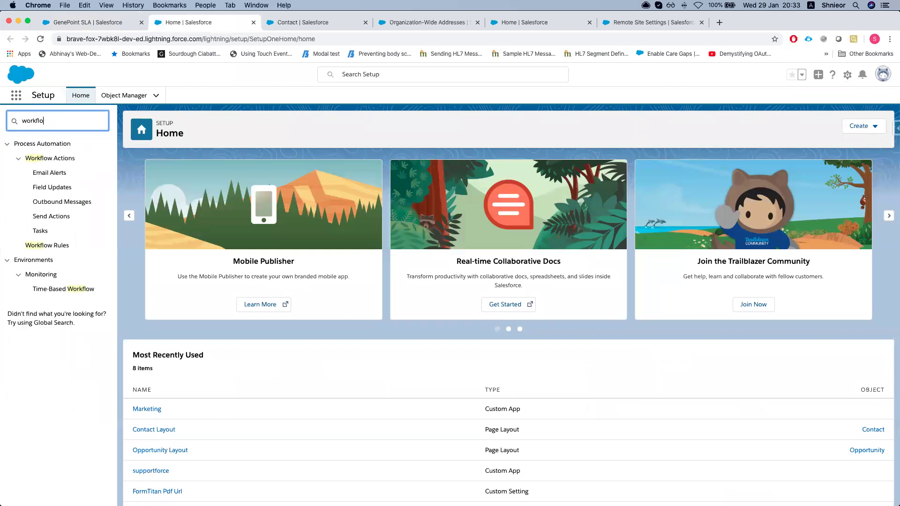
pyautogui.click(57, 245)
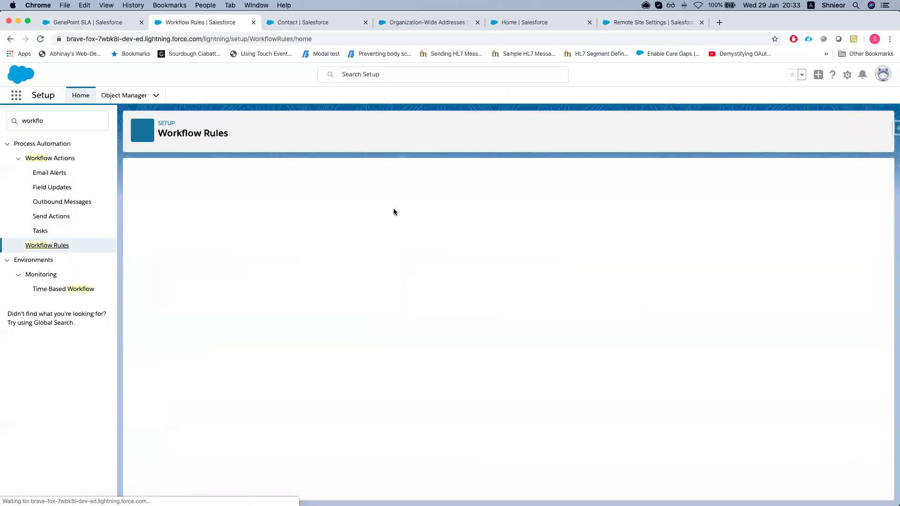
# Skip the workflow introduction and start a new rule on the Opportunity object
pyautogui.click(151, 395)
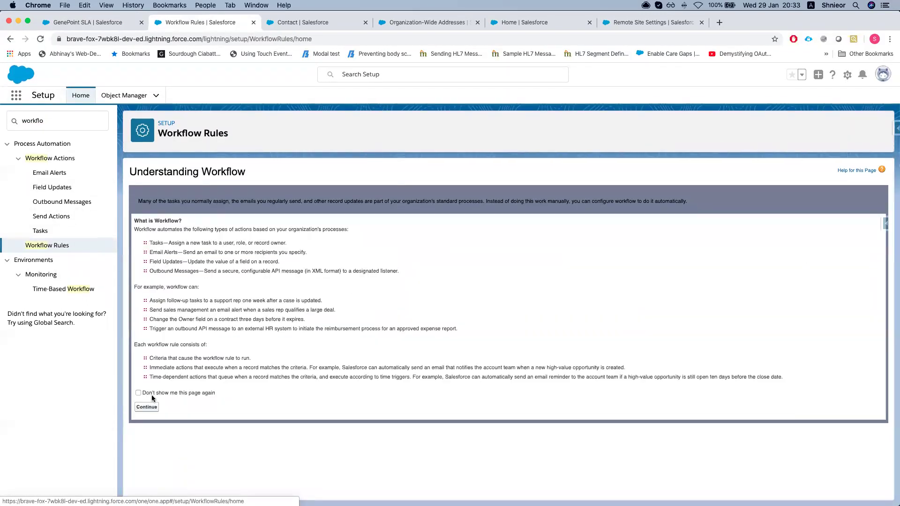
pyautogui.click(147, 407)
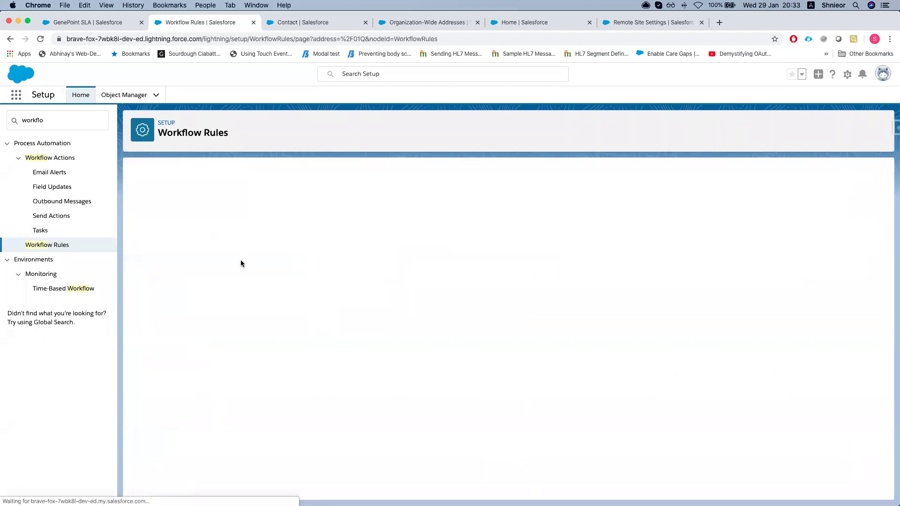
pyautogui.click(498, 259)
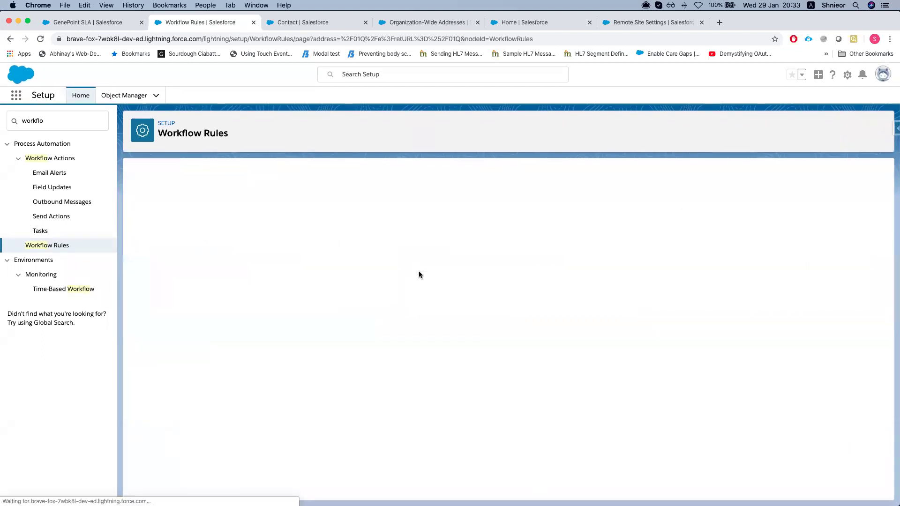
pyautogui.click(303, 254)
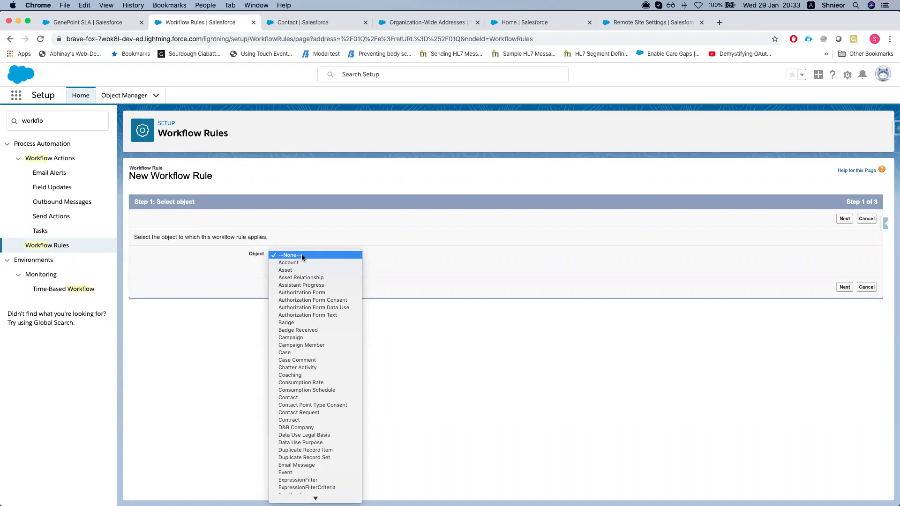
pyautogui.press('Return')
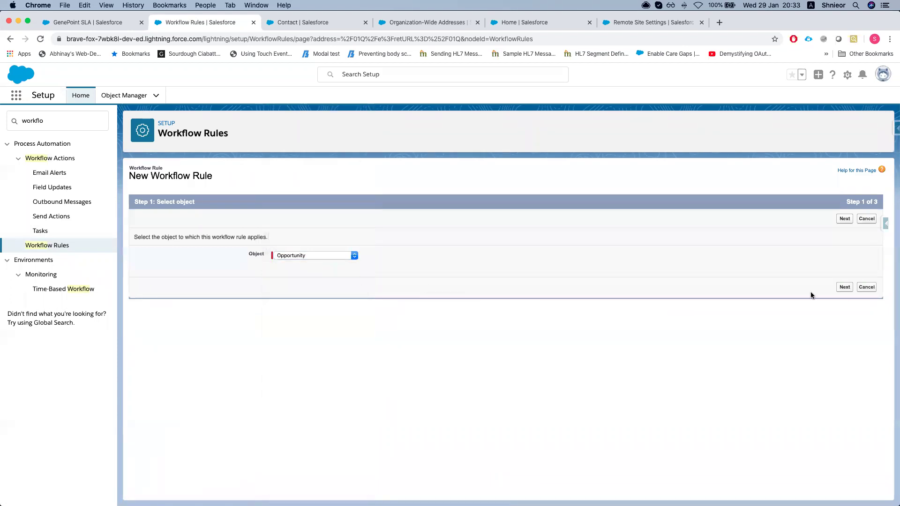
pyautogui.click(847, 287)
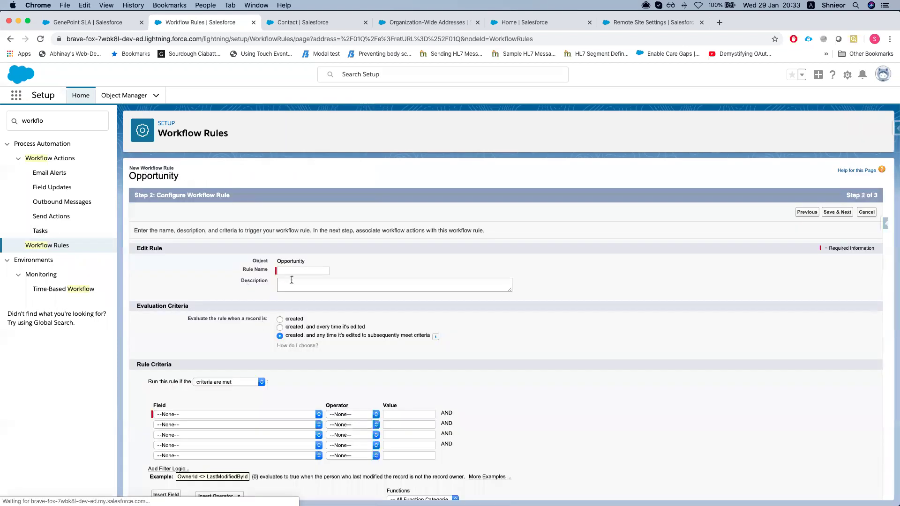
# Name the rule 'generate domkey pdf doc', evaluated on every create and edit, using field criteria
pyautogui.click(293, 271)
pyautogui.write('genera')
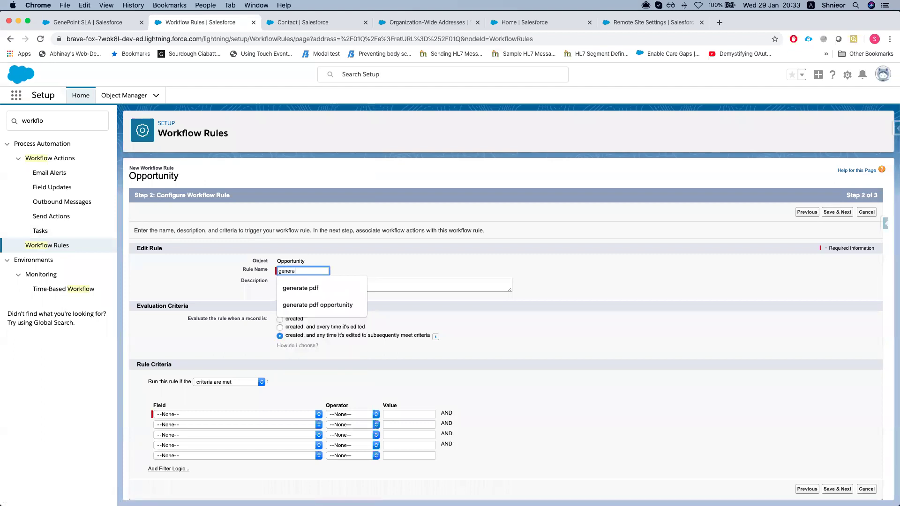
pyautogui.write('te dom')
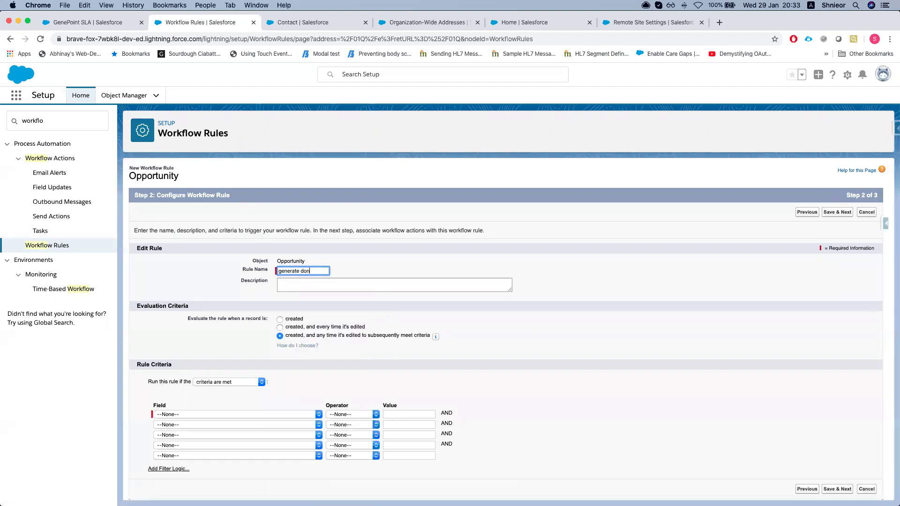
pyautogui.write('key pdf doc')
pyautogui.click(554, 318)
pyautogui.scroll(-1, 233, 272)
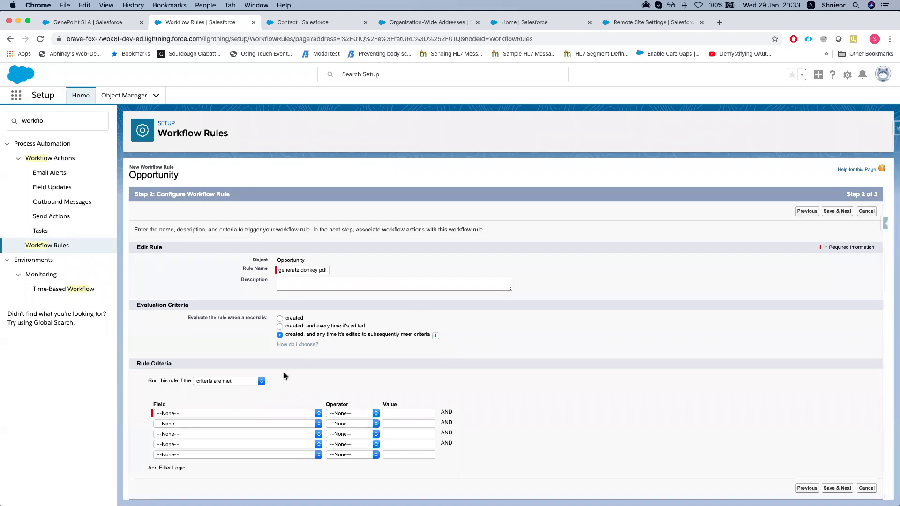
pyautogui.click(280, 326)
pyautogui.scroll(-1, 209, 339)
pyautogui.click(232, 385)
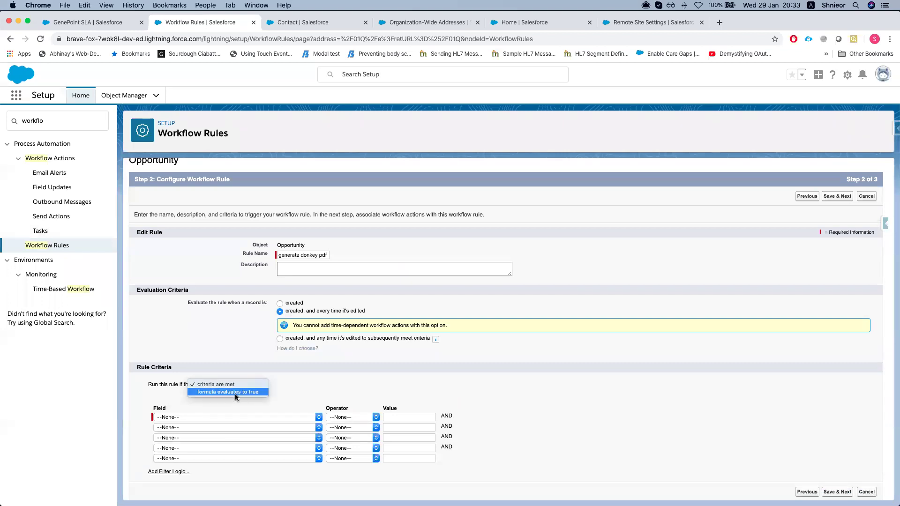
pyautogui.click(235, 394)
pyautogui.scroll(-1, 211, 422)
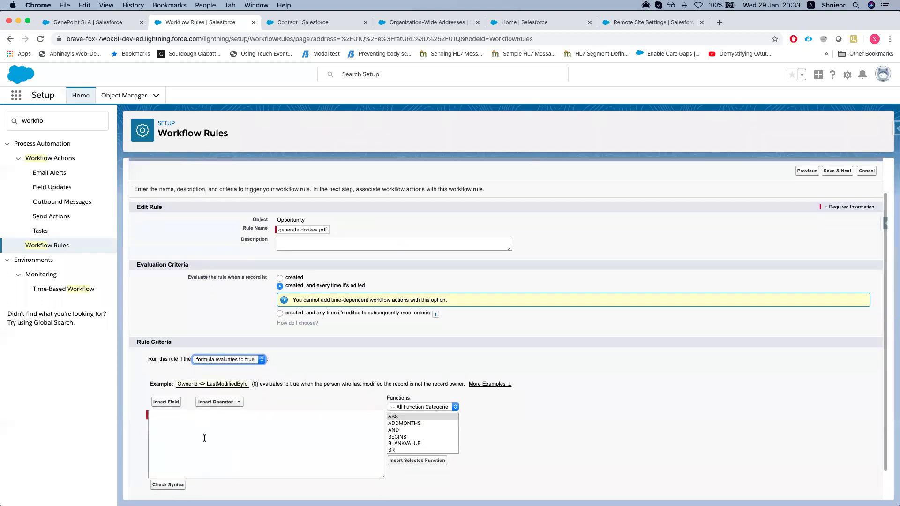
pyautogui.click(170, 371)
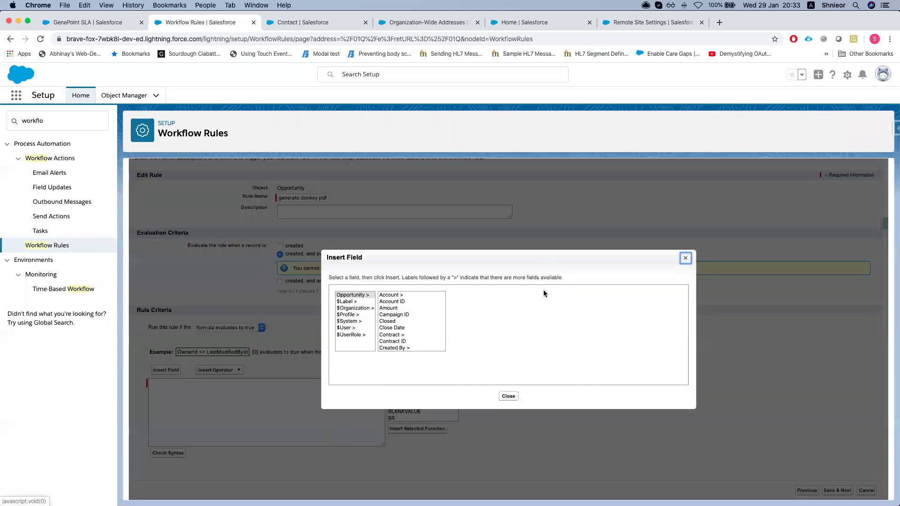
pyautogui.scroll(-3, 403, 314)
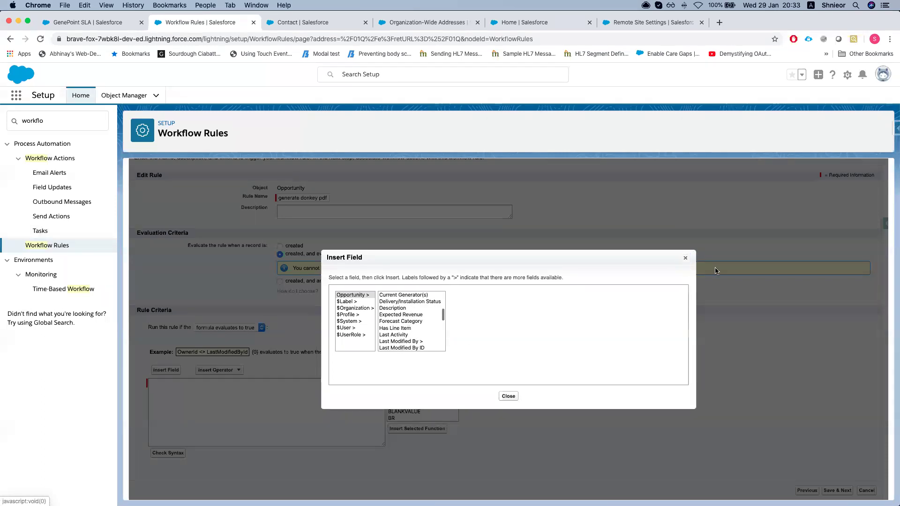
pyautogui.click(686, 257)
pyautogui.click(205, 329)
pyautogui.click(208, 321)
# Set the criterion Opportunity: Stage equals Closed Won and save the rule
pyautogui.click(187, 415)
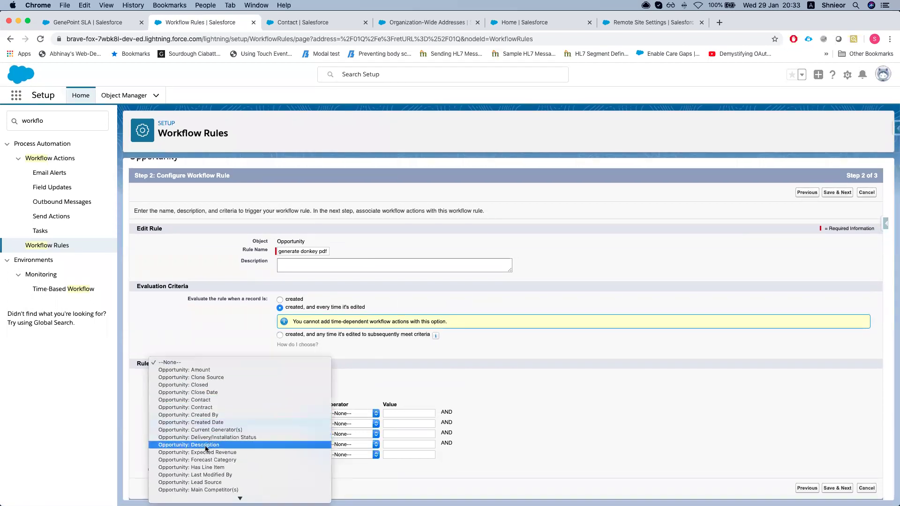
pyautogui.scroll(-1, 218, 416)
pyautogui.scroll(-3, 218, 426)
pyautogui.scroll(-3, 216, 437)
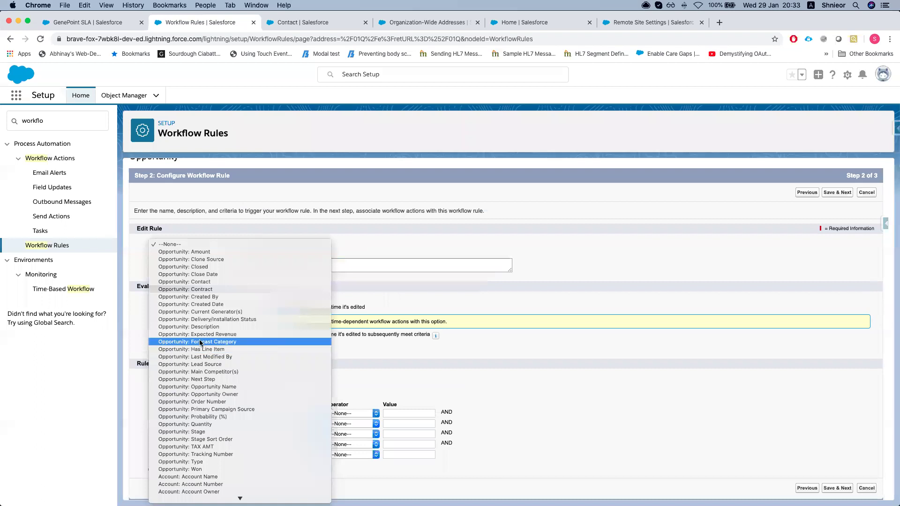
pyautogui.scroll(-10, 200, 344)
pyautogui.scroll(8, 201, 346)
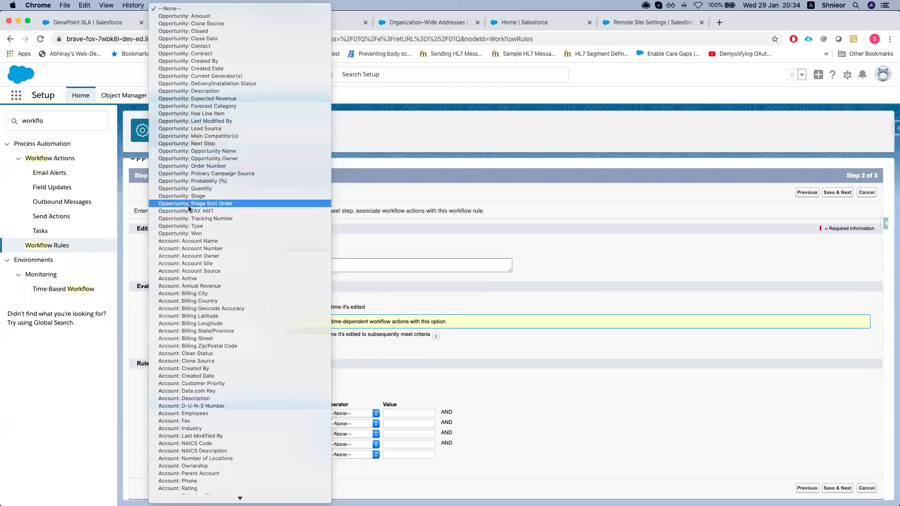
pyautogui.click(199, 196)
pyautogui.click(352, 412)
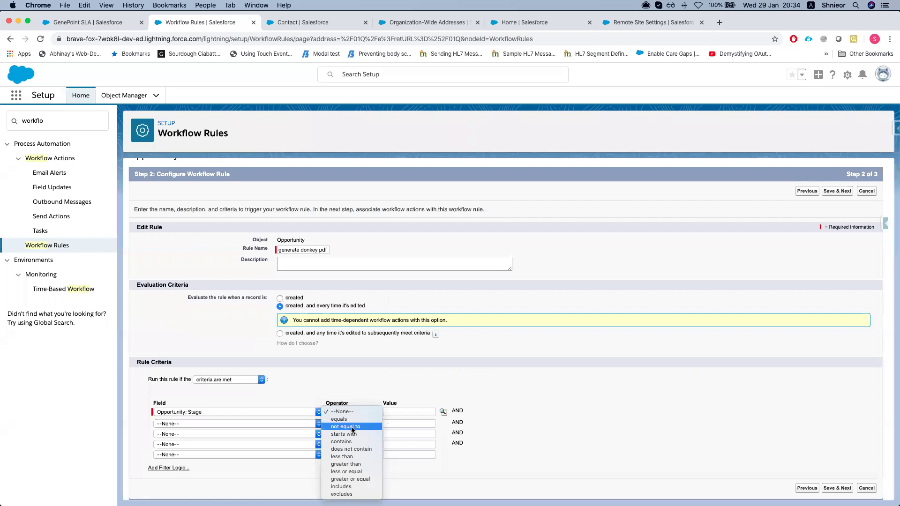
pyautogui.click(451, 413)
pyautogui.click(444, 412)
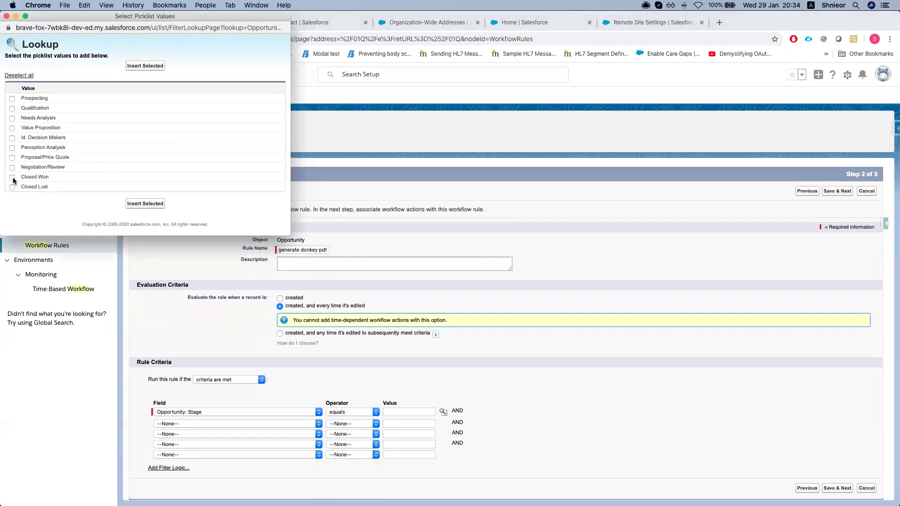
pyautogui.click(136, 204)
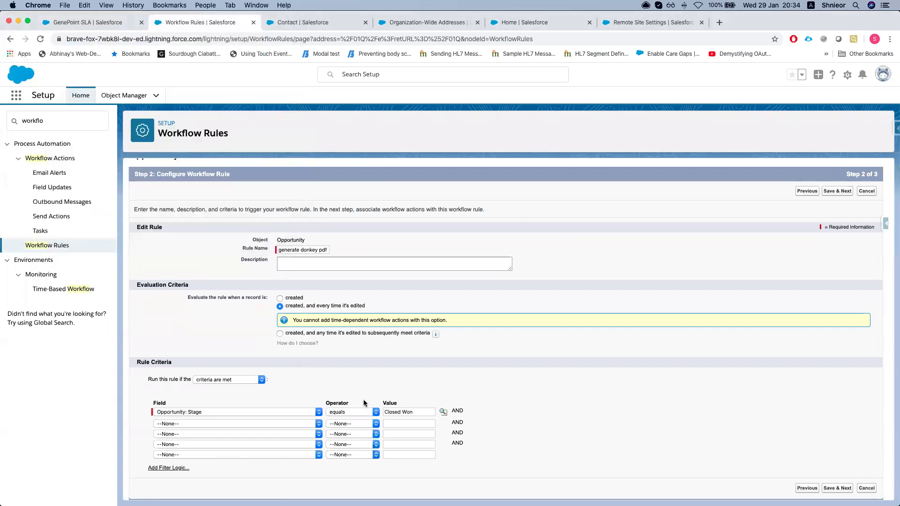
pyautogui.click(840, 489)
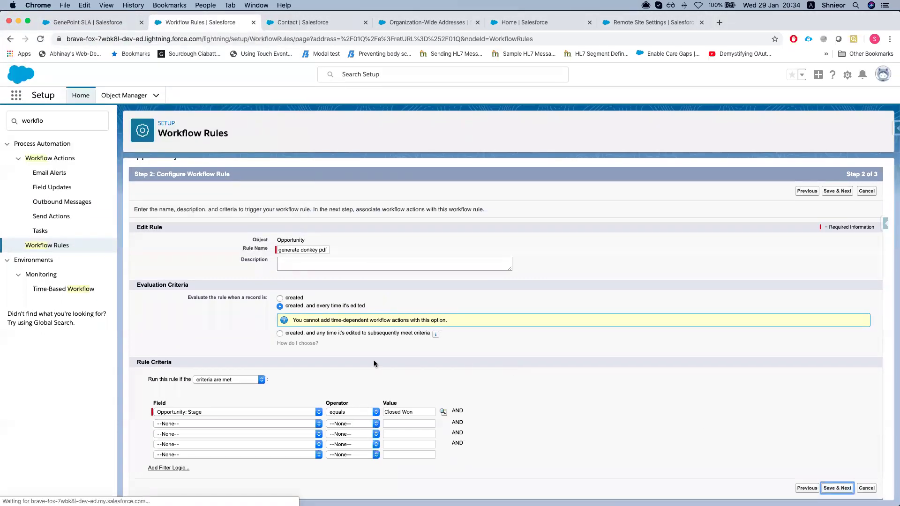
pyautogui.click(174, 307)
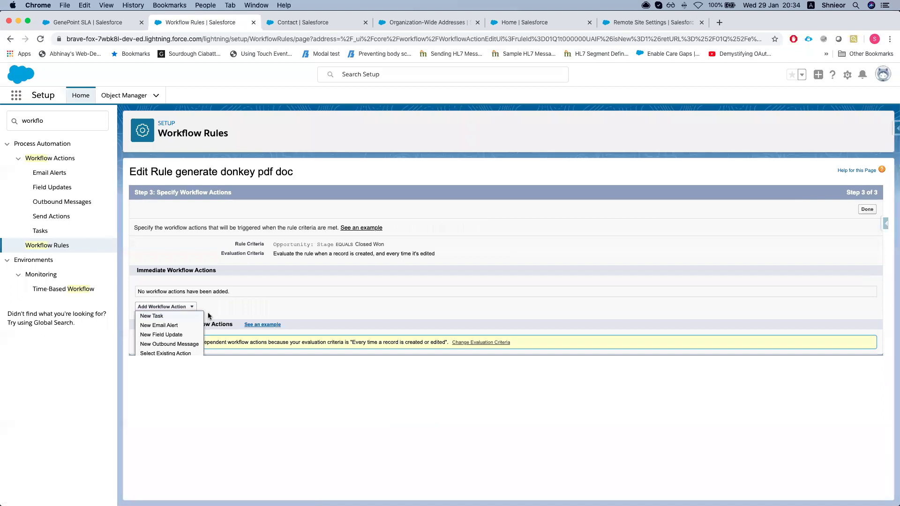
# Create outbound message 'Send to titan' with the saved FormTitan endpoint URL, sending the Id field
pyautogui.click(169, 342)
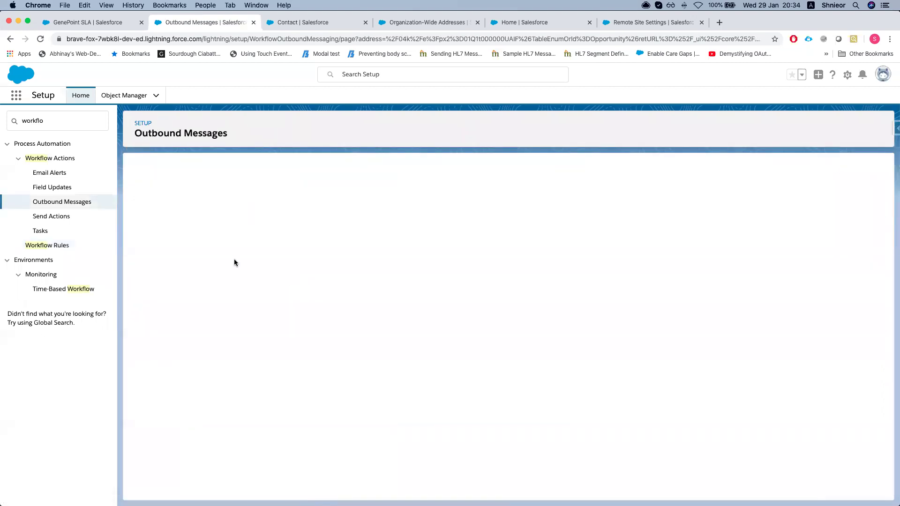
pyautogui.click(314, 260)
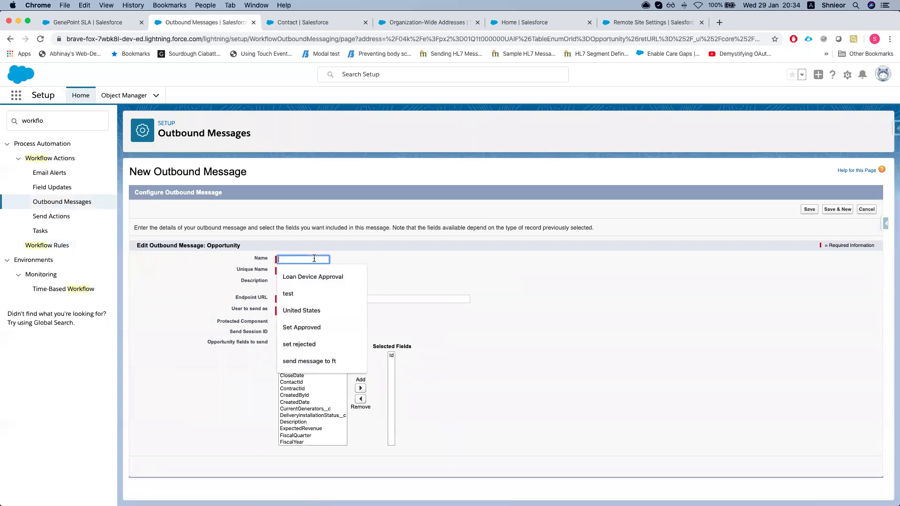
pyautogui.write('Sen')
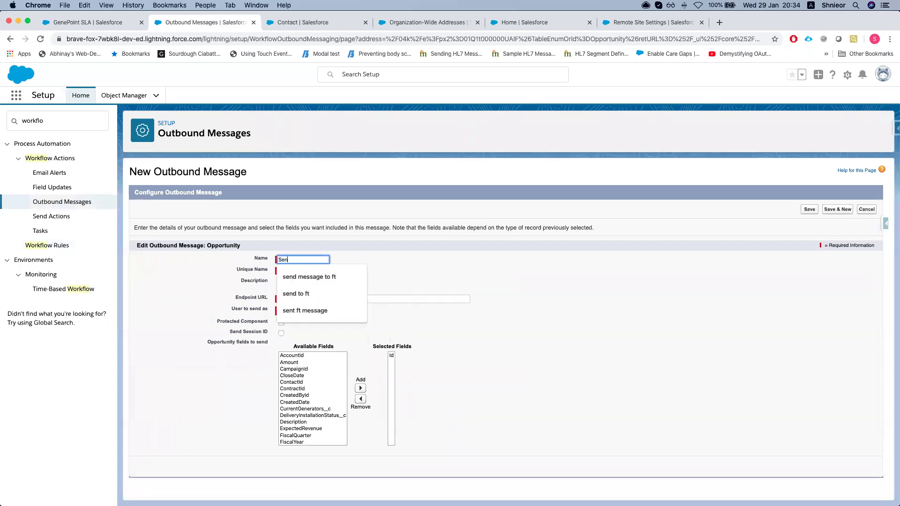
pyautogui.write('d to titan')
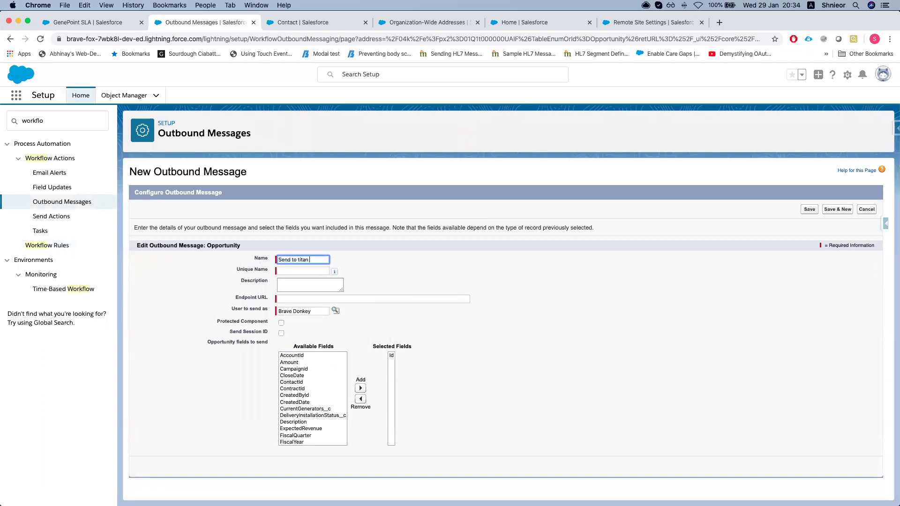
pyautogui.press('Tab')
pyautogui.click(301, 299)
pyautogui.click(302, 313)
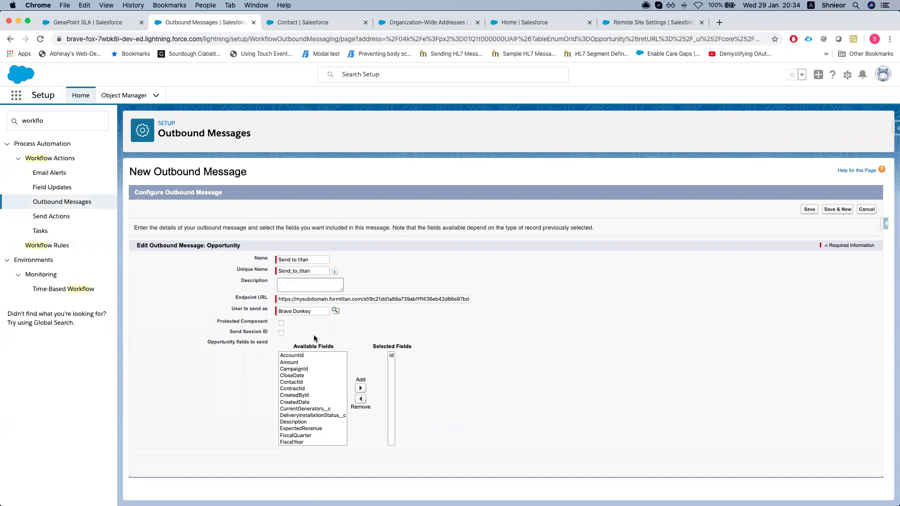
pyautogui.click(391, 355)
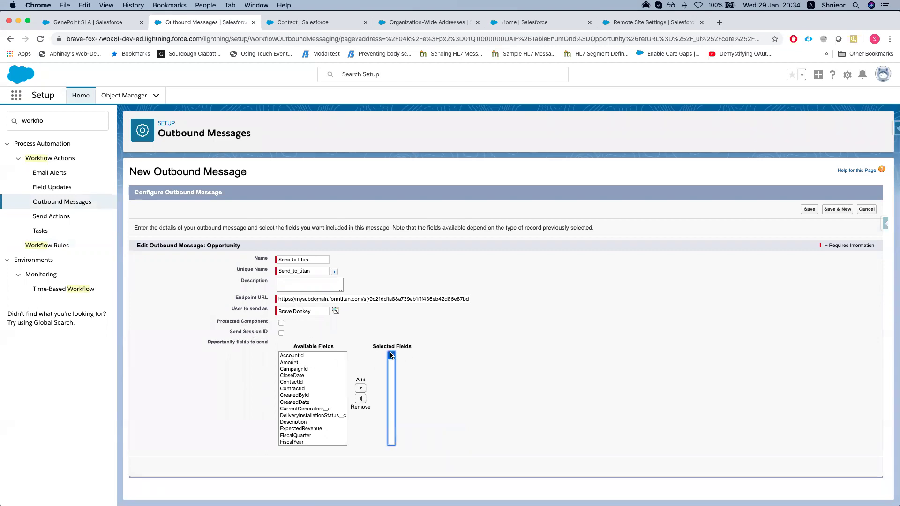
pyautogui.click(405, 337)
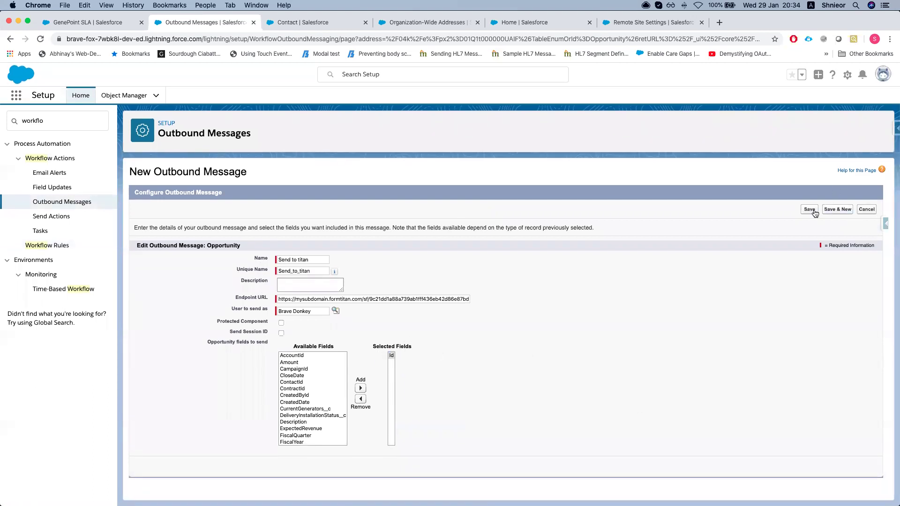
# Save 'Send to titan' as the rule's action, activate 'generate donkey pdf doc', and go to GenePoint SLA
pyautogui.click(811, 210)
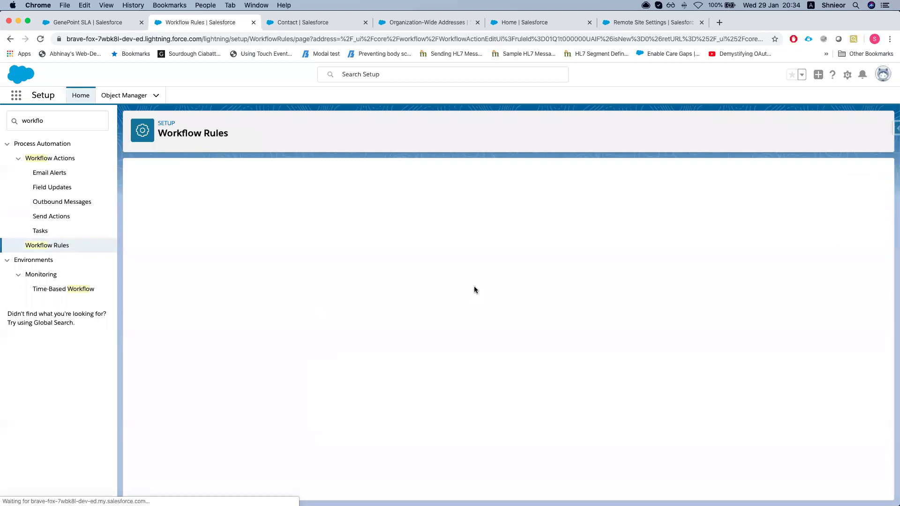
pyautogui.click(862, 212)
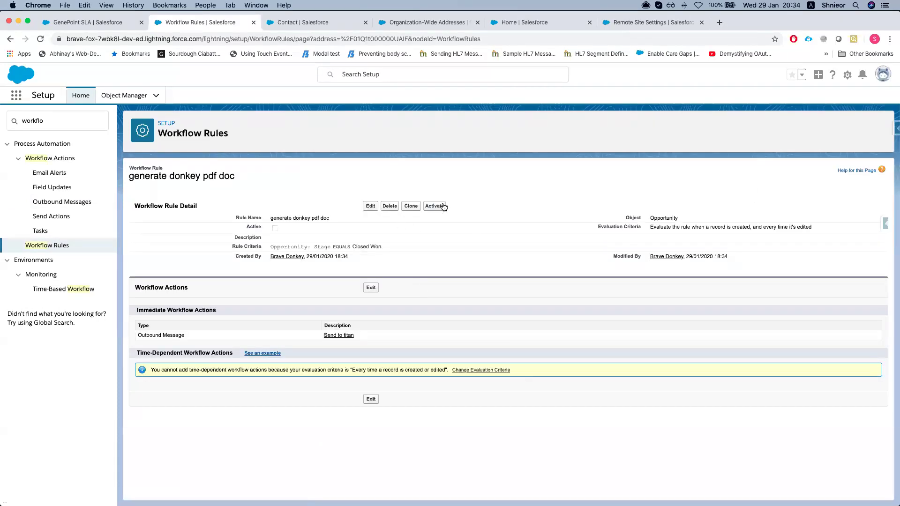
pyautogui.click(436, 207)
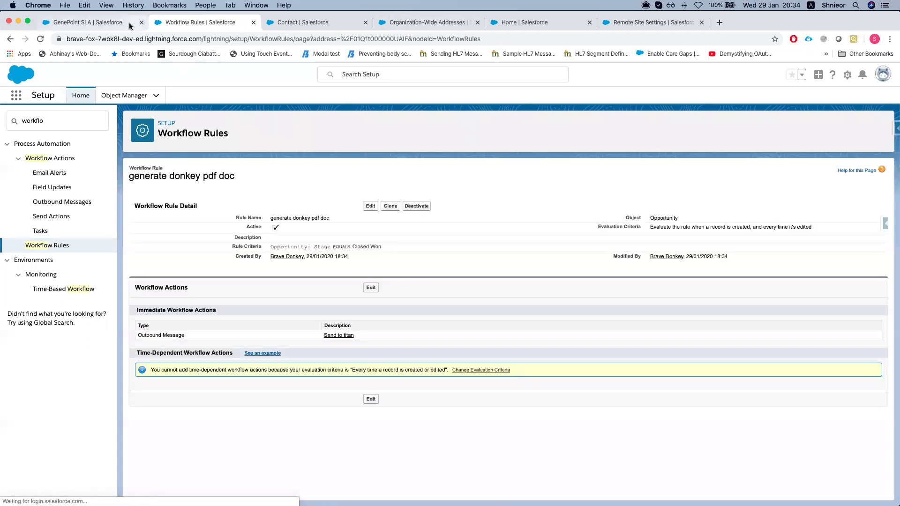
pyautogui.click(89, 22)
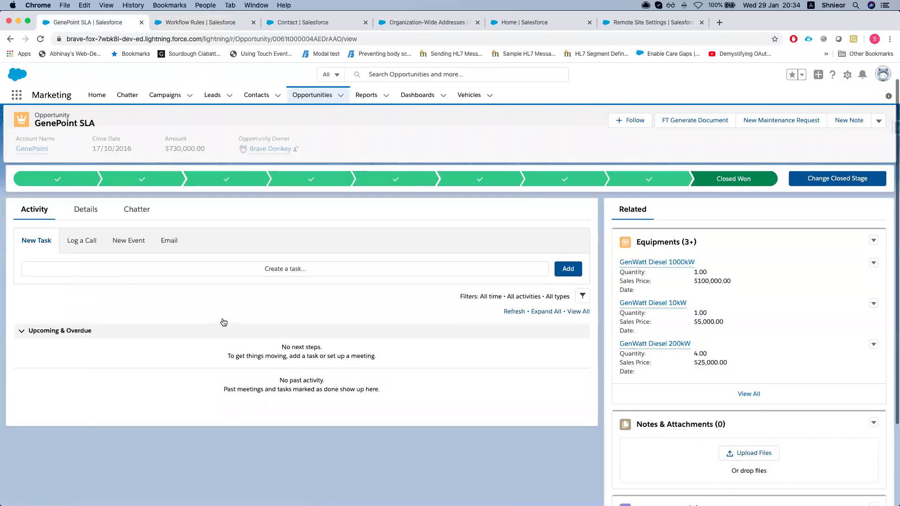
# Change the GenePoint SLA opportunity's Stage to Prospecting and save
pyautogui.click(86, 232)
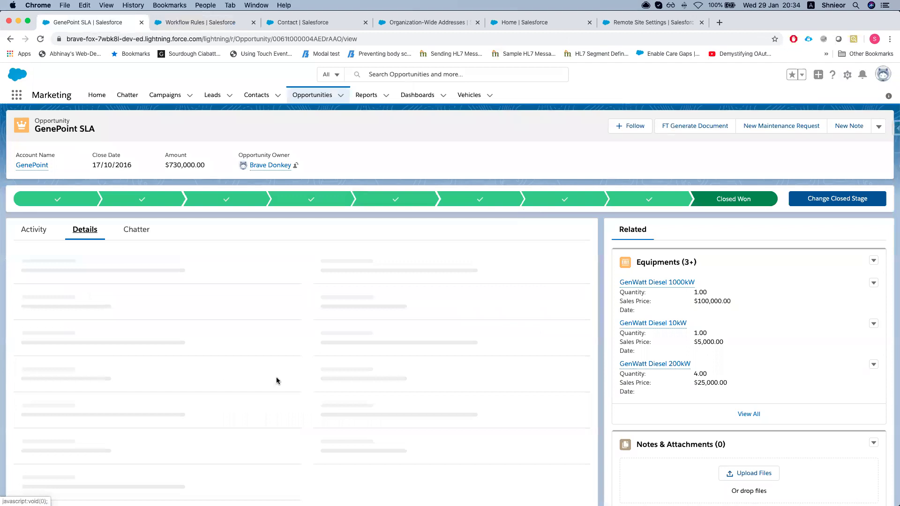
pyautogui.scroll(-2, 258, 382)
pyautogui.scroll(2, 258, 383)
pyautogui.press('super+f')
pyautogui.write('stat')
pyautogui.write('ge')
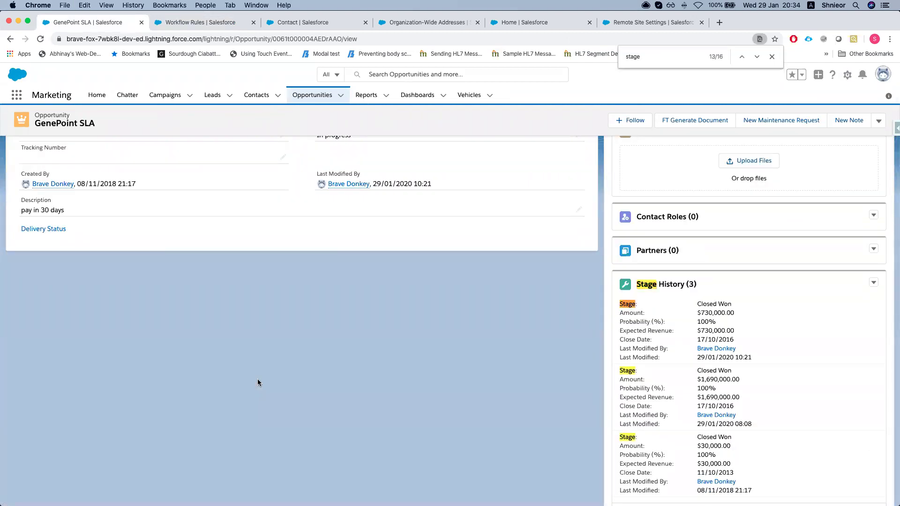
pyautogui.scroll(5, 258, 381)
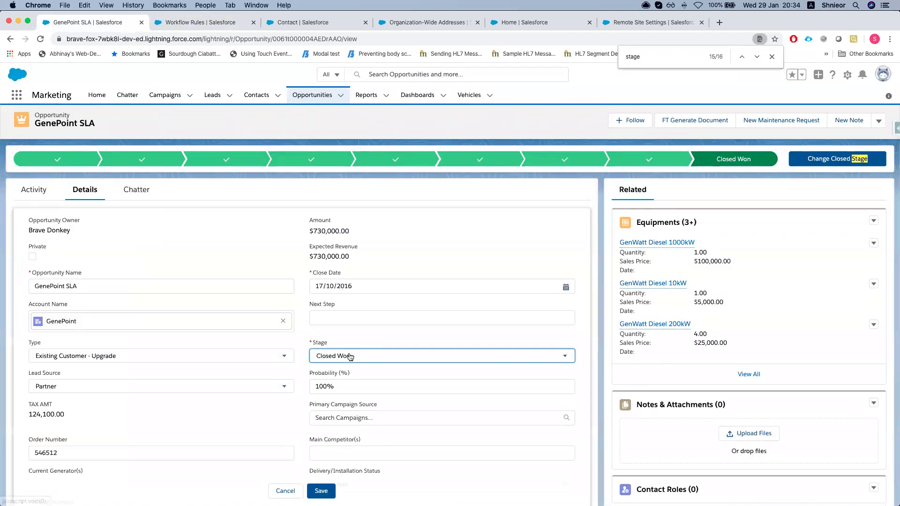
pyautogui.click(347, 361)
pyautogui.click(339, 391)
pyautogui.scroll(-3, 328, 422)
pyautogui.click(326, 491)
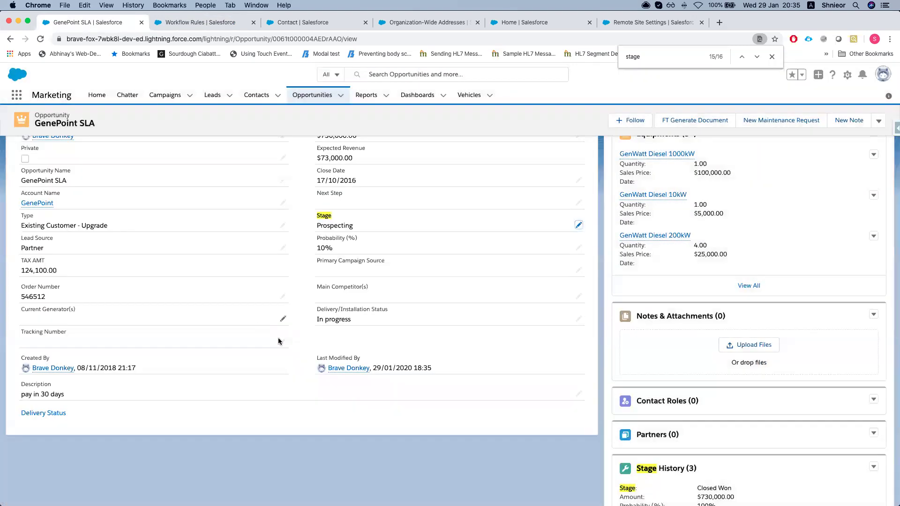
# Set the Stage back to Closed Won and save
pyautogui.doubleClick(356, 225)
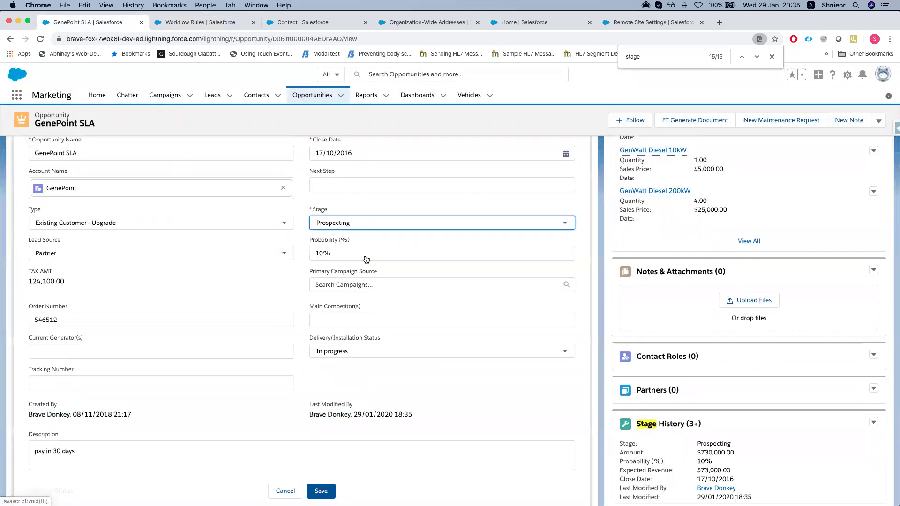
pyautogui.click(356, 223)
pyautogui.scroll(-3, 348, 288)
pyautogui.click(339, 323)
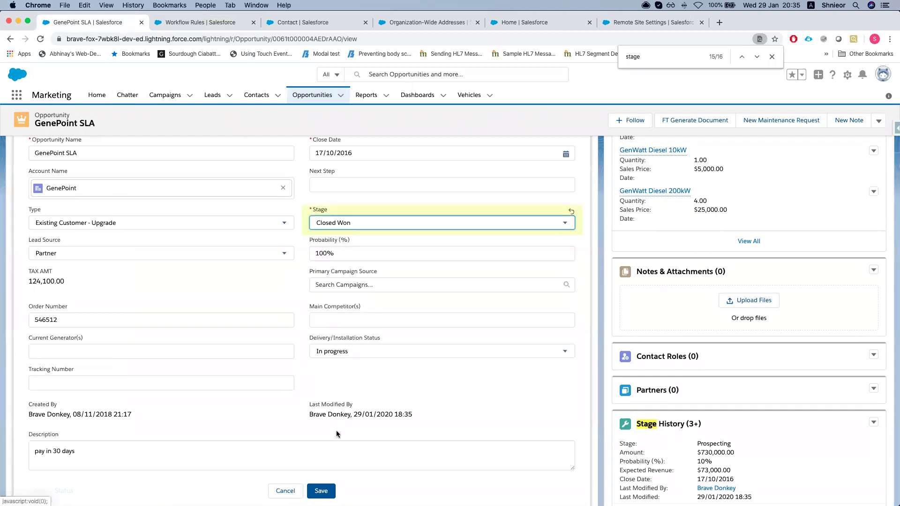
pyautogui.click(321, 490)
# Open FormTitan's Push Settings / Logs, refresh it, and reset the filter to show all forms
pyautogui.hotkey('ctrl', 'Up')
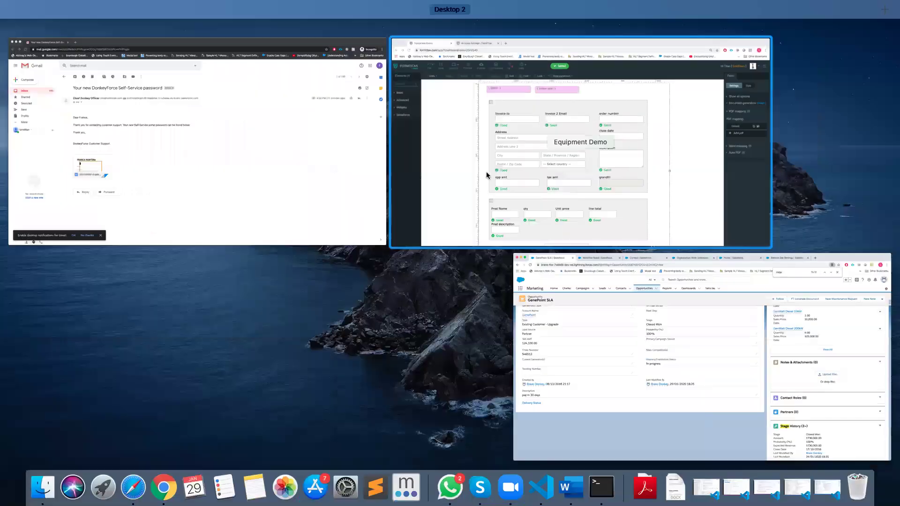
pyautogui.click(489, 174)
pyautogui.click(178, 24)
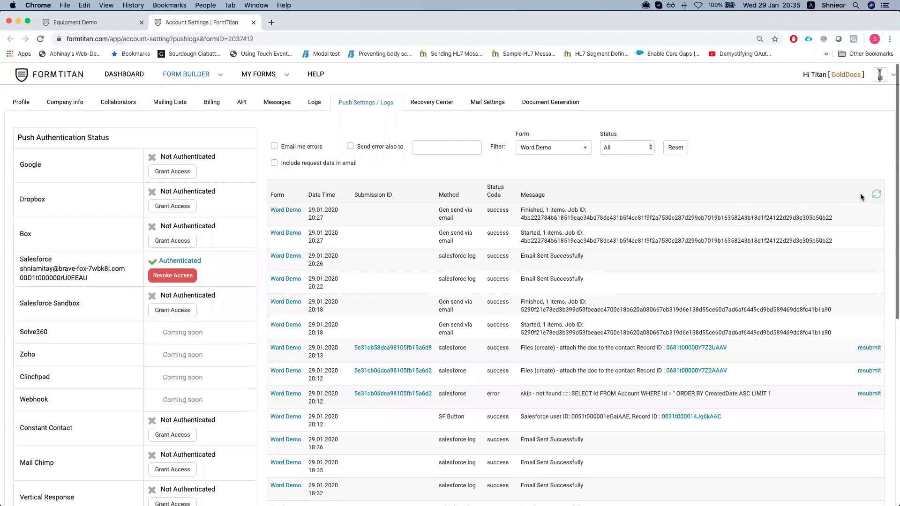
pyautogui.click(875, 195)
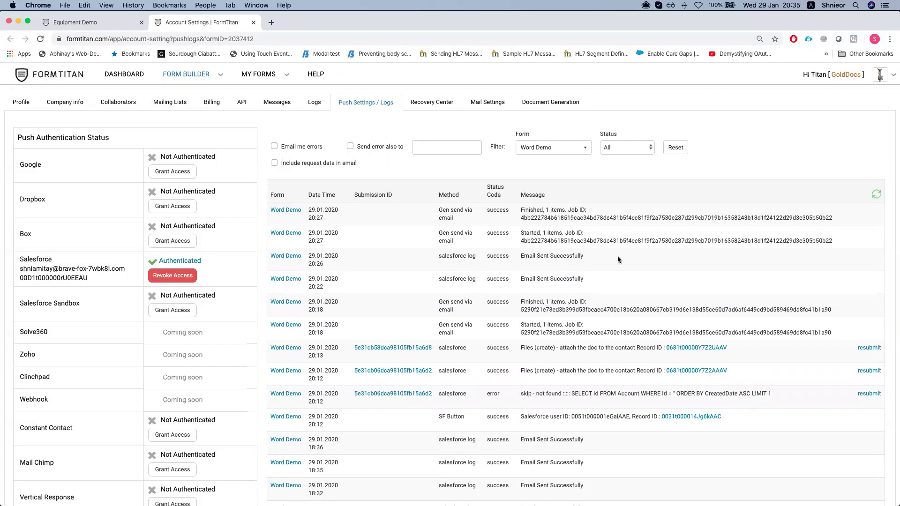
pyautogui.click(675, 147)
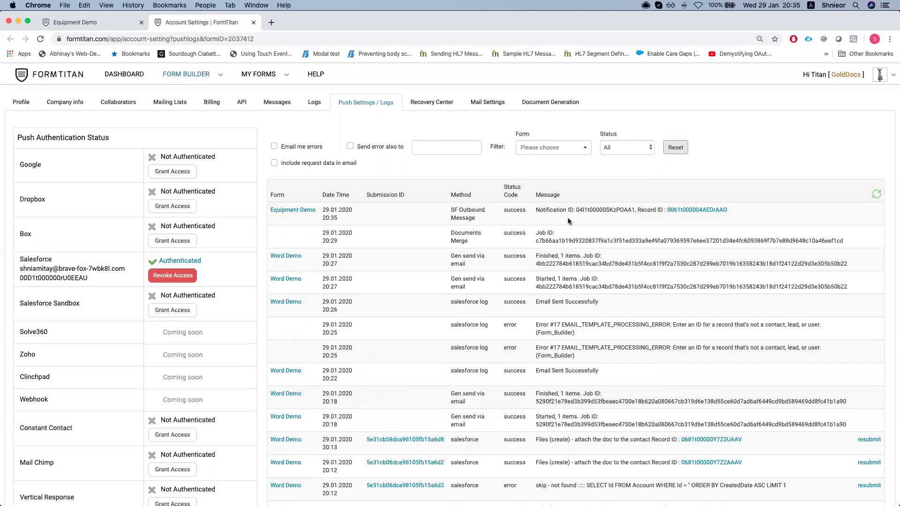
# Inspect the successful Equipment Demo SF Outbound Message entry and refresh the log again
pyautogui.moveTo(450, 210); pyautogui.dragTo(470, 210)
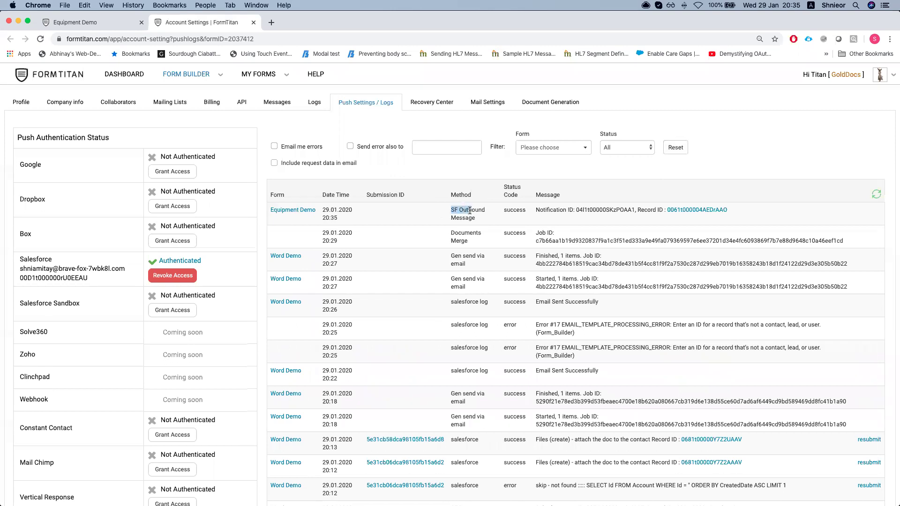
pyautogui.moveTo(539, 210); pyautogui.dragTo(645, 209)
pyautogui.click(645, 210)
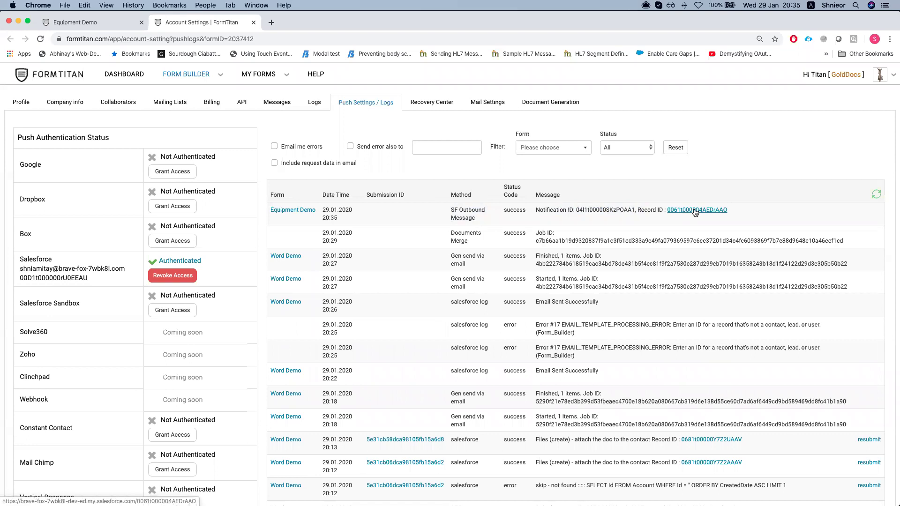
pyautogui.click(876, 194)
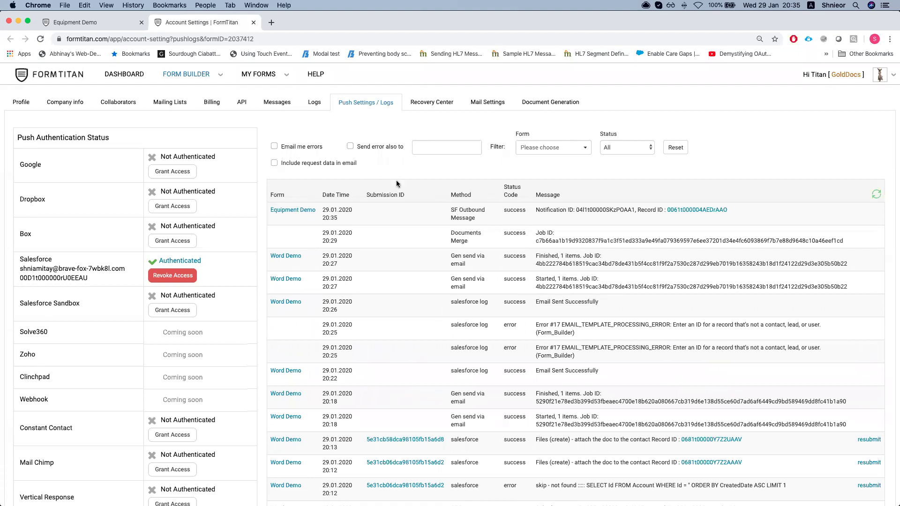
pyautogui.press('ctrl+super+f')
# In the Equipment Demo form's Salesforce push settings, add a new object mapping
pyautogui.click(97, 24)
pyautogui.click(832, 165)
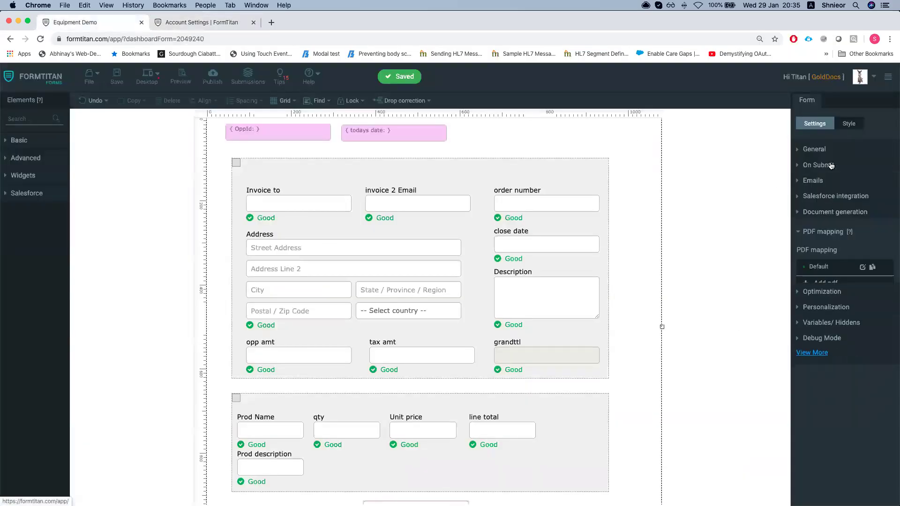
pyautogui.click(822, 203)
pyautogui.click(819, 217)
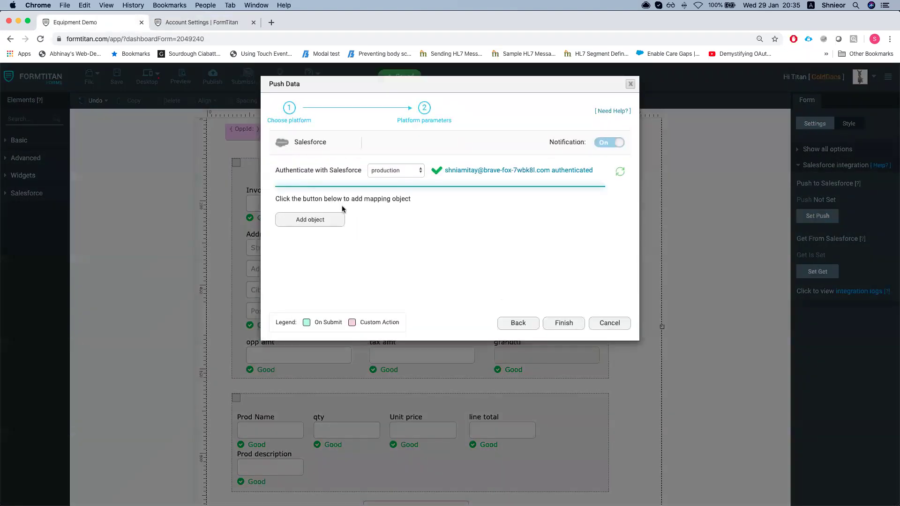
pyautogui.click(328, 221)
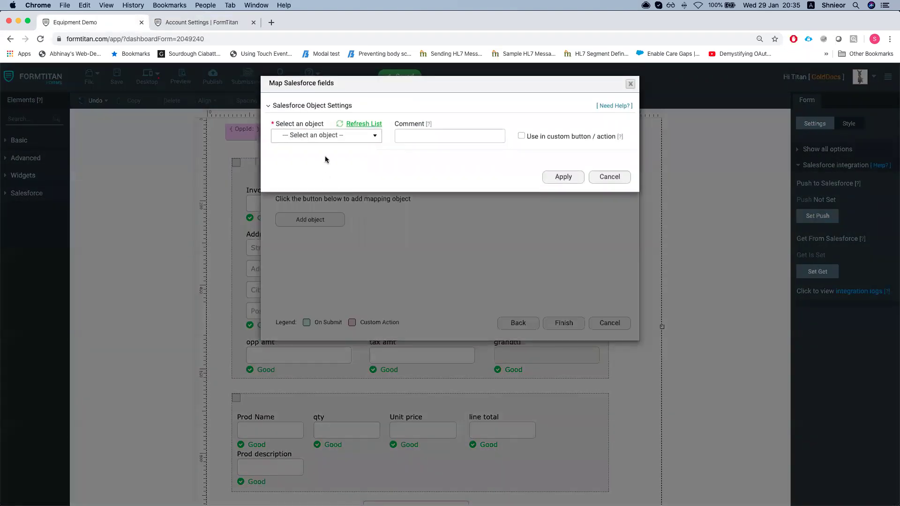
# Set the push's target Salesforce object to Files
pyautogui.click(331, 137)
pyautogui.write('file')
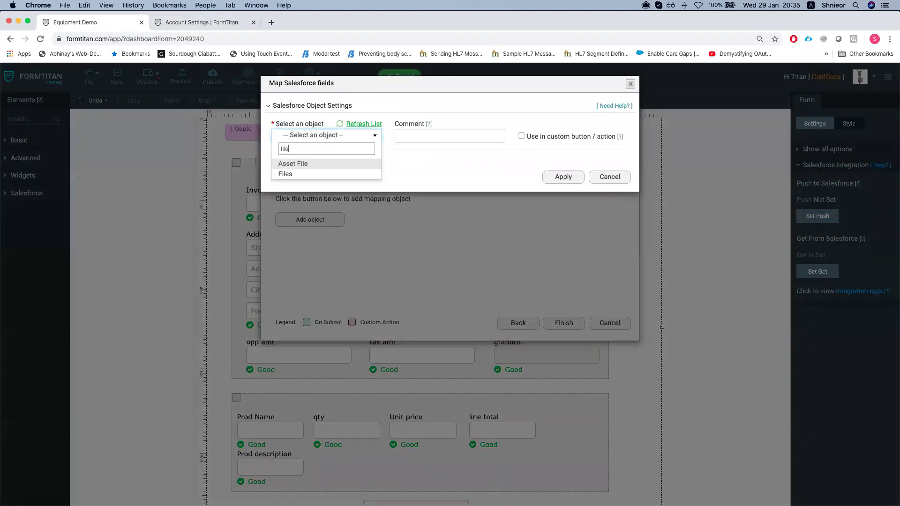
pyautogui.press('Return')
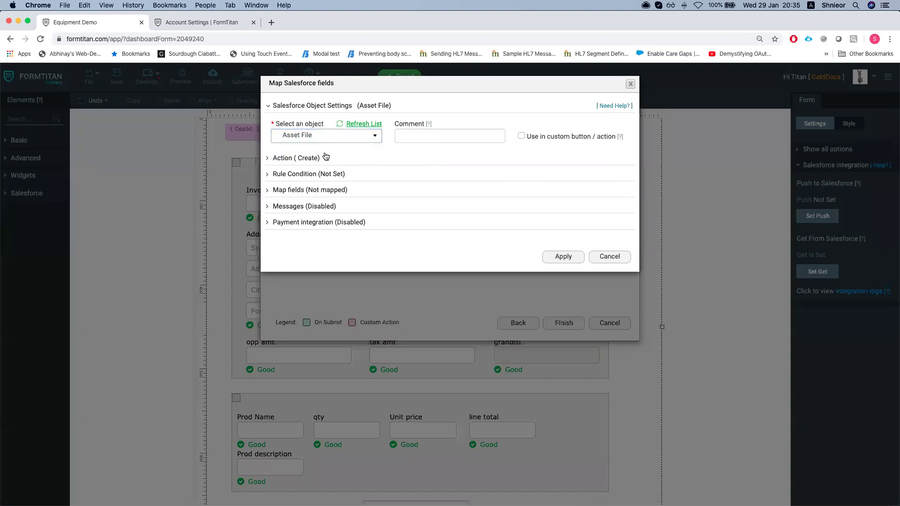
pyautogui.click(330, 138)
pyautogui.write('file')
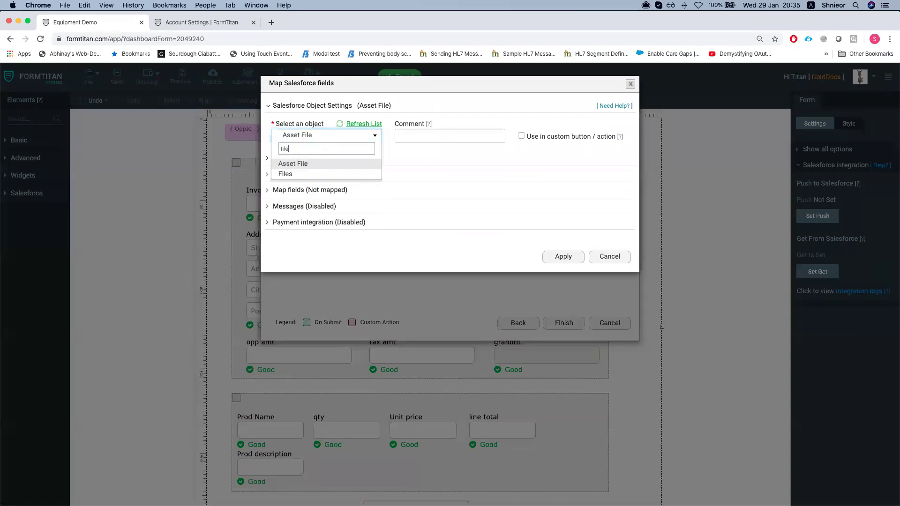
pyautogui.press('Down')
pyautogui.press('Return')
# Enter the comment 'create a file' and open the Salesforce field mapping
pyautogui.click(428, 124)
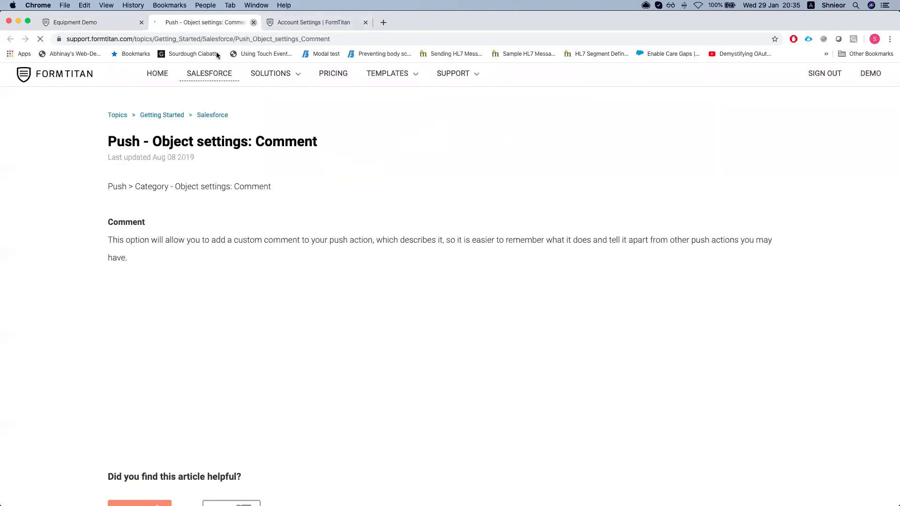
pyautogui.press('super+w')
pyautogui.click(432, 135)
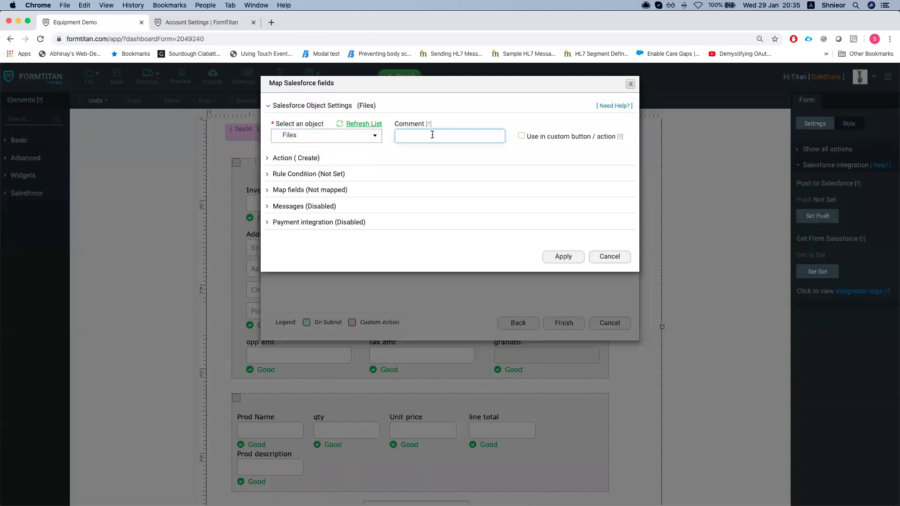
pyautogui.write('create a file')
pyautogui.click(347, 189)
pyautogui.click(321, 234)
pyautogui.click(252, 131)
# Map the Files Title field to the custom value 'invoice.pdf'
pyautogui.write('tit')
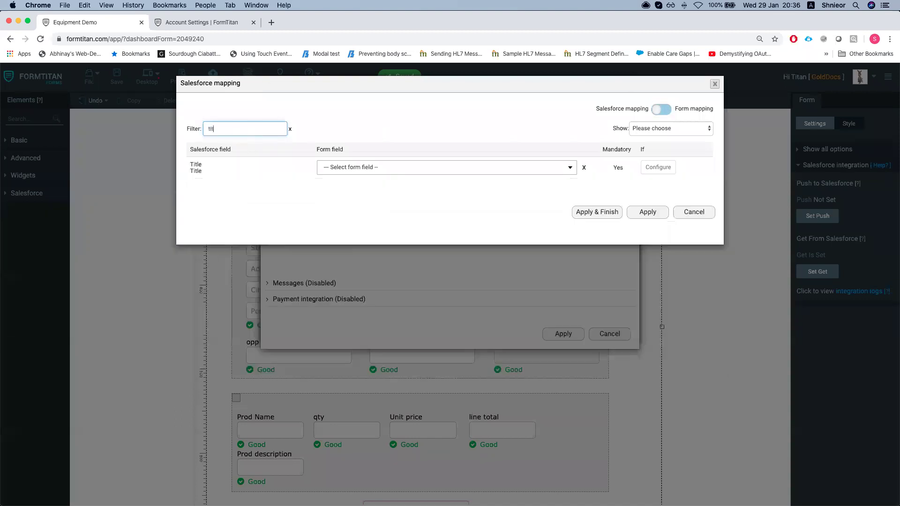
pyautogui.click(341, 172)
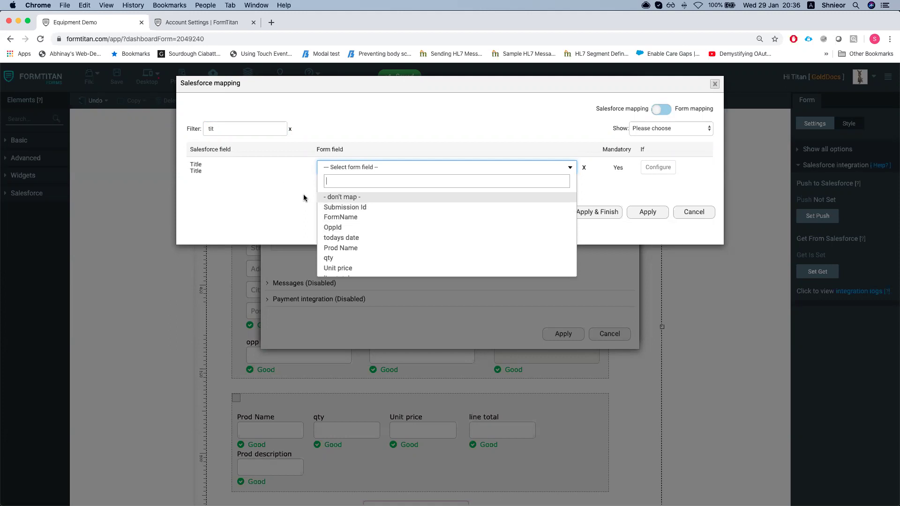
pyautogui.write('other')
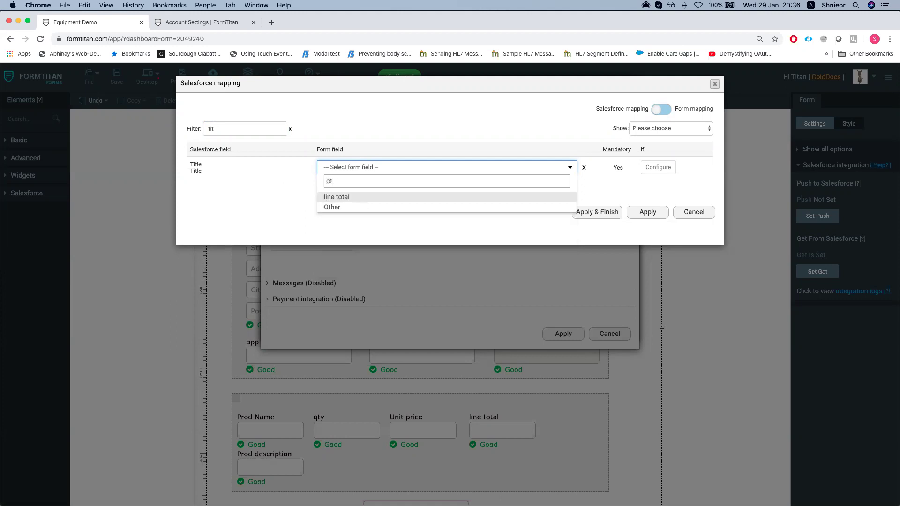
pyautogui.click(425, 195)
pyautogui.click(504, 168)
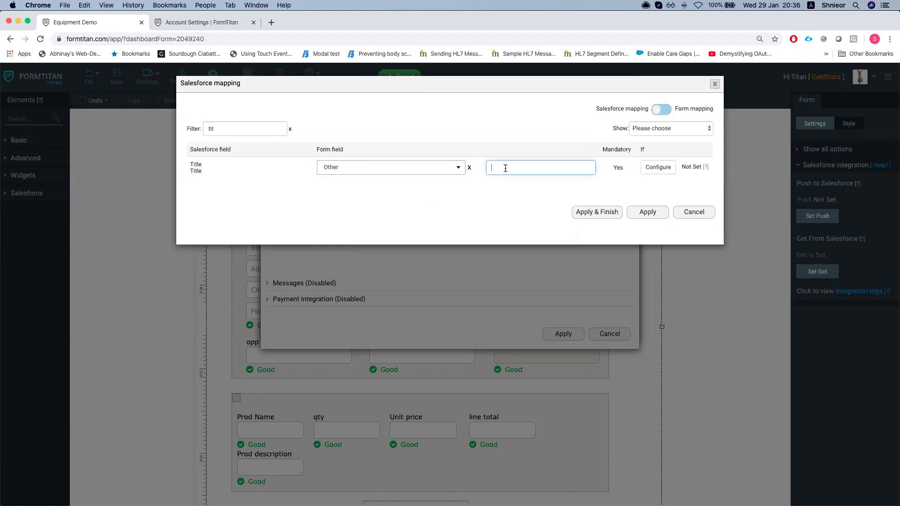
pyautogui.write('help')
pyautogui.press('BackSpace')
pyautogui.press('BackSpace')
pyautogui.press('BackSpace')
pyautogui.write('invoice.pdf')
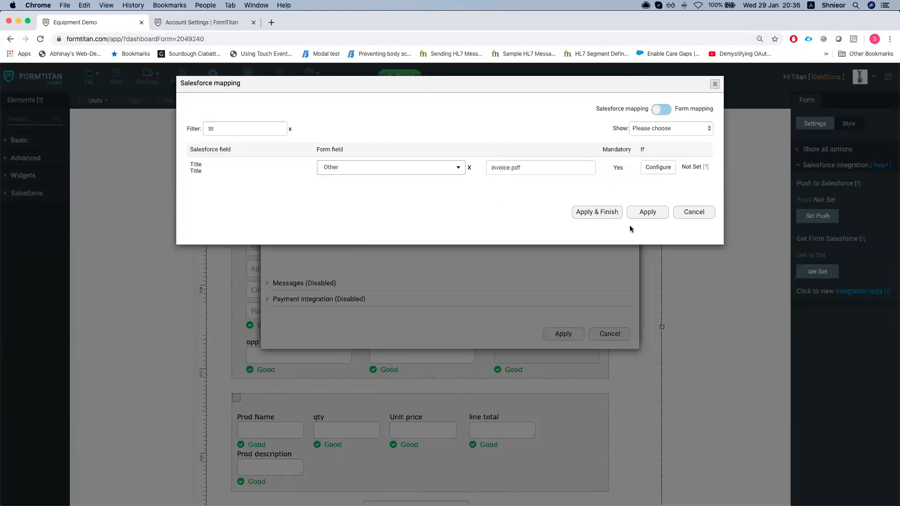
pyautogui.click(618, 215)
# Map First Publish Location ID to the form's OppId value
pyautogui.click(313, 234)
pyautogui.click(261, 127)
pyautogui.write('fi')
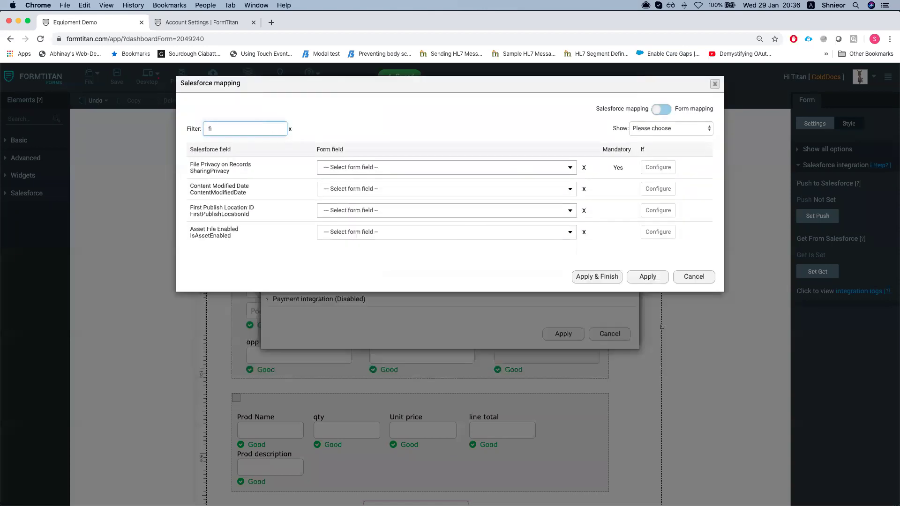
pyautogui.click(401, 210)
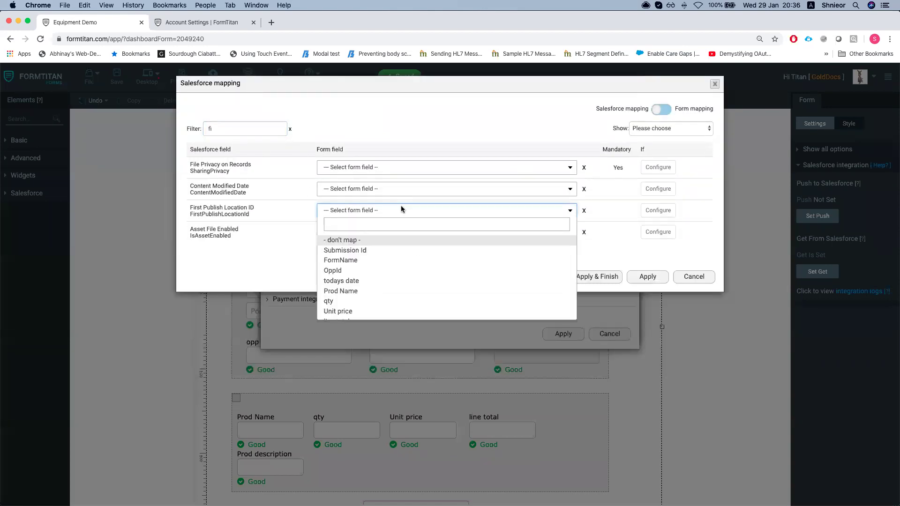
pyautogui.write('opp')
pyautogui.press('Return')
# Map Version Data to the PDF mapping, apply the mappings, and save the form
pyautogui.click(261, 128)
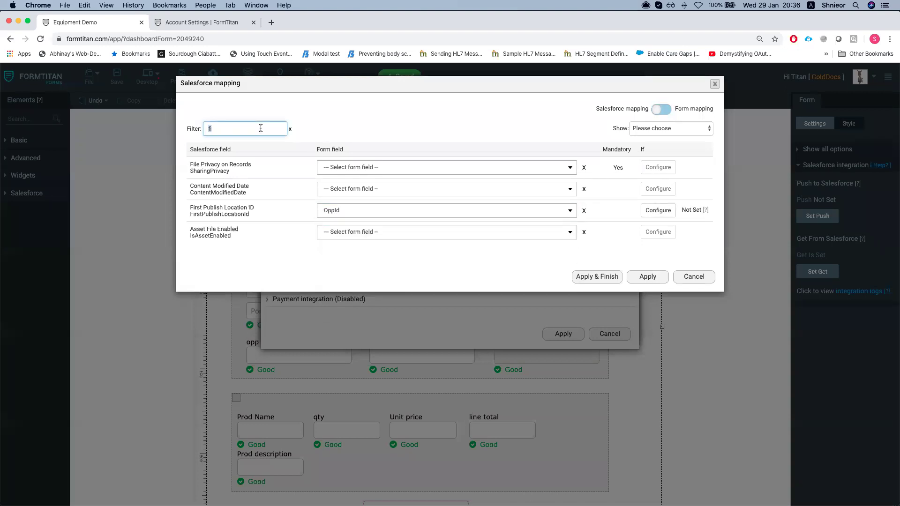
pyautogui.press('BackSpace')
pyautogui.press('BackSpace')
pyautogui.write('ver')
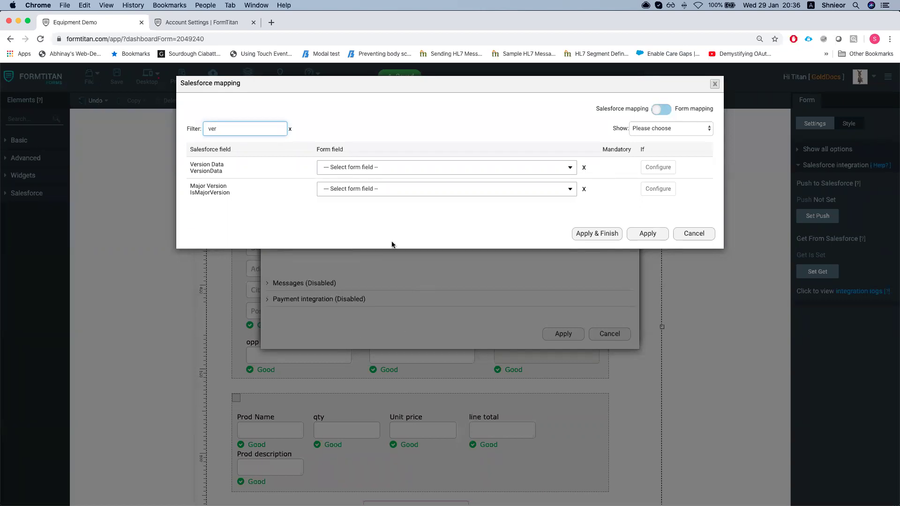
pyautogui.click(344, 172)
pyautogui.write('pdf')
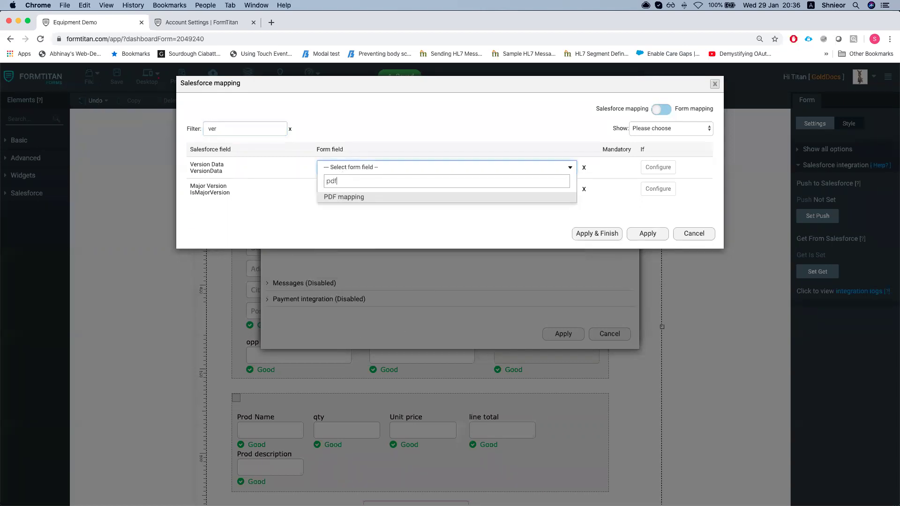
pyautogui.press('Return')
pyautogui.click(584, 229)
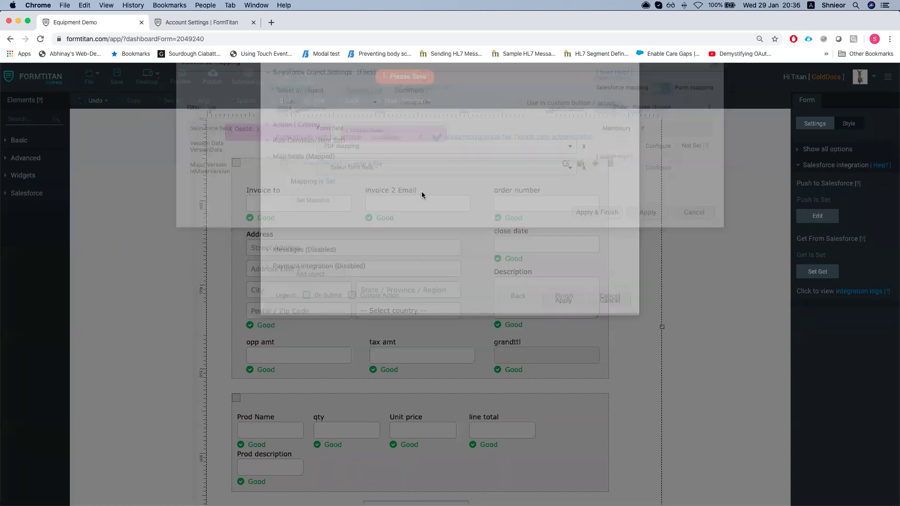
pyautogui.click(111, 78)
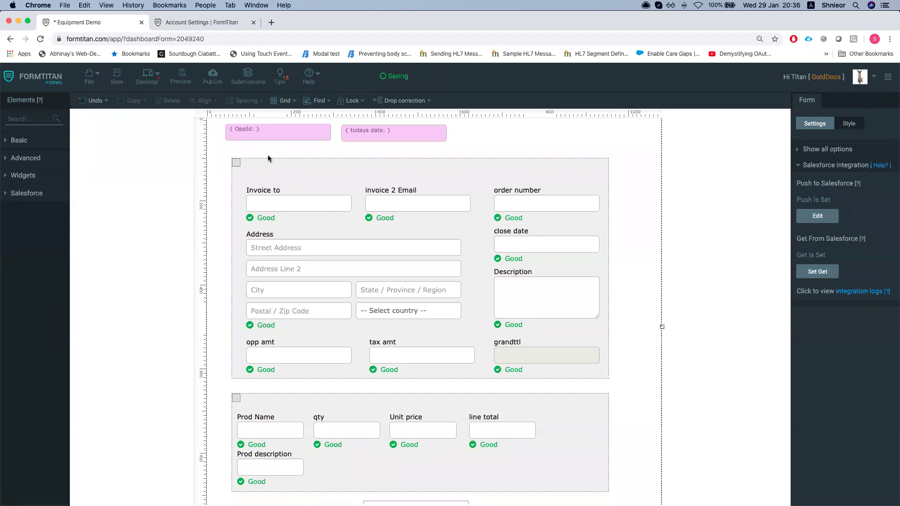
pyautogui.hotkey('ctrl', 'Up')
# Deactivate the 'generate donkey pdf doc' rule on Workflow Rules, then open Setup from the gear menu
pyautogui.click(432, 131)
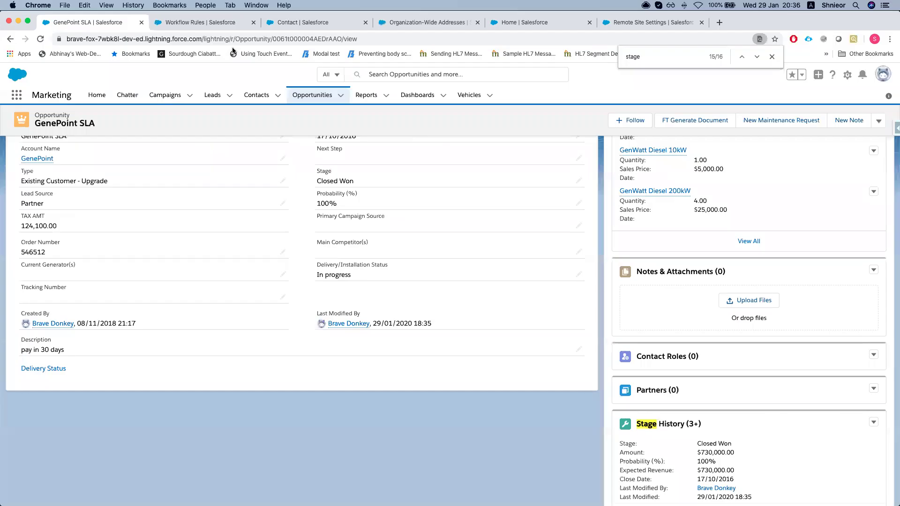
pyautogui.click(221, 22)
pyautogui.click(420, 22)
pyautogui.click(206, 22)
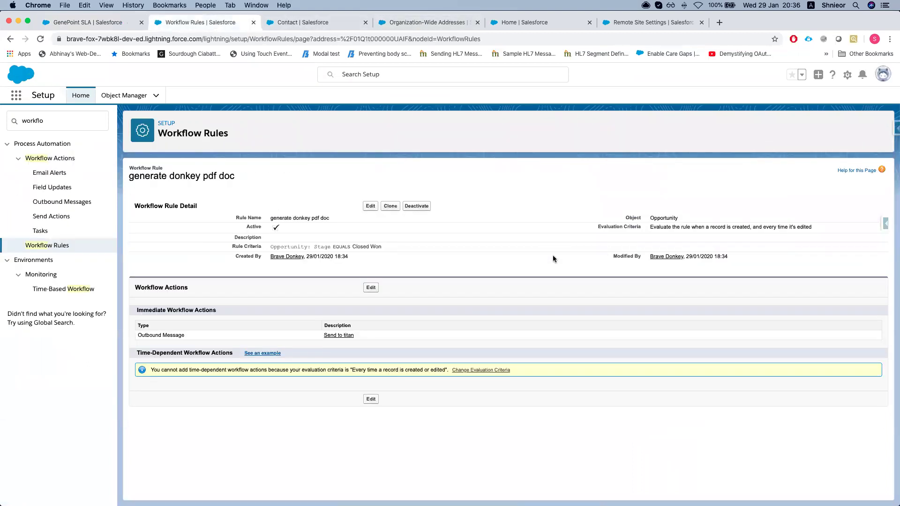
pyautogui.click(415, 207)
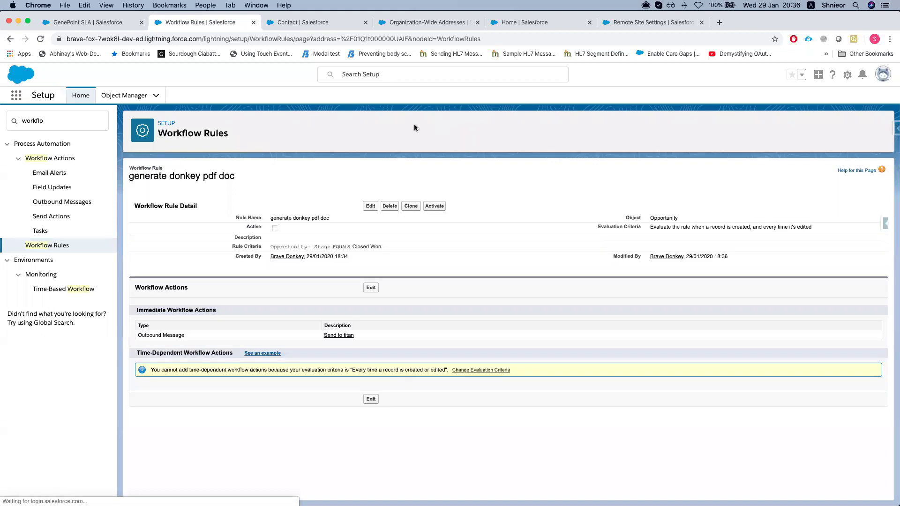
pyautogui.click(849, 75)
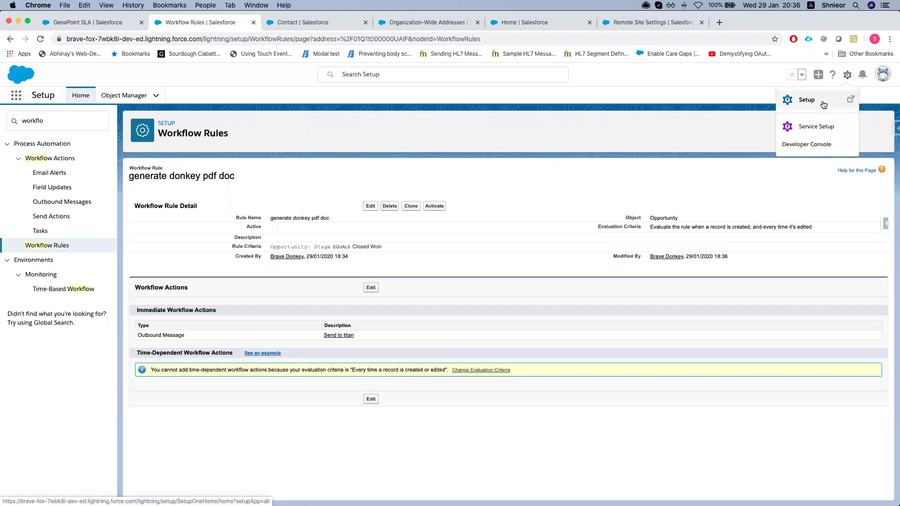
pyautogui.click(800, 97)
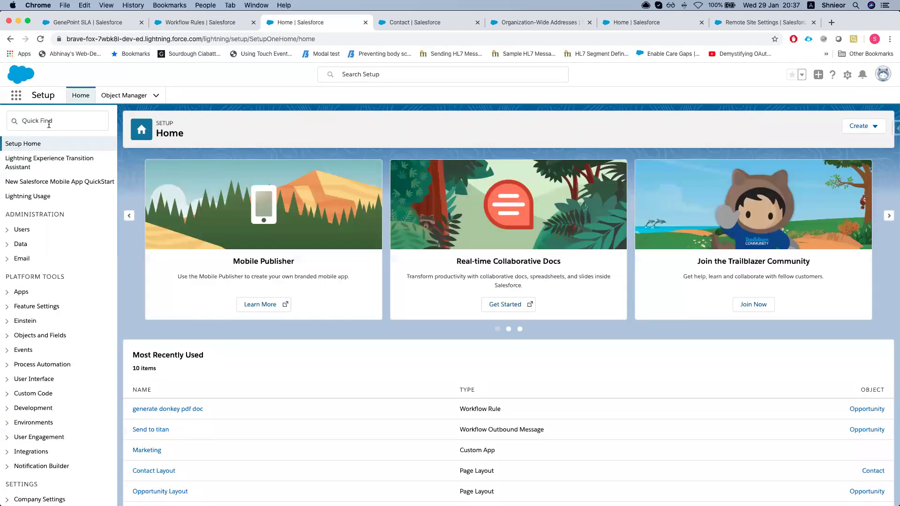
# Search Setup Quick Find for 'process' and open Process Builder
pyautogui.click(49, 124)
pyautogui.write('process')
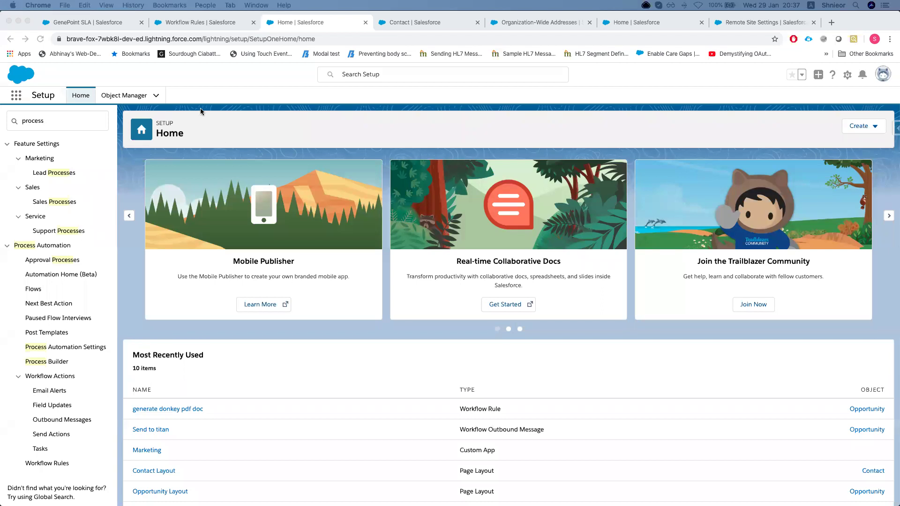
pyautogui.click(45, 120)
pyautogui.scroll(-1, 64, 328)
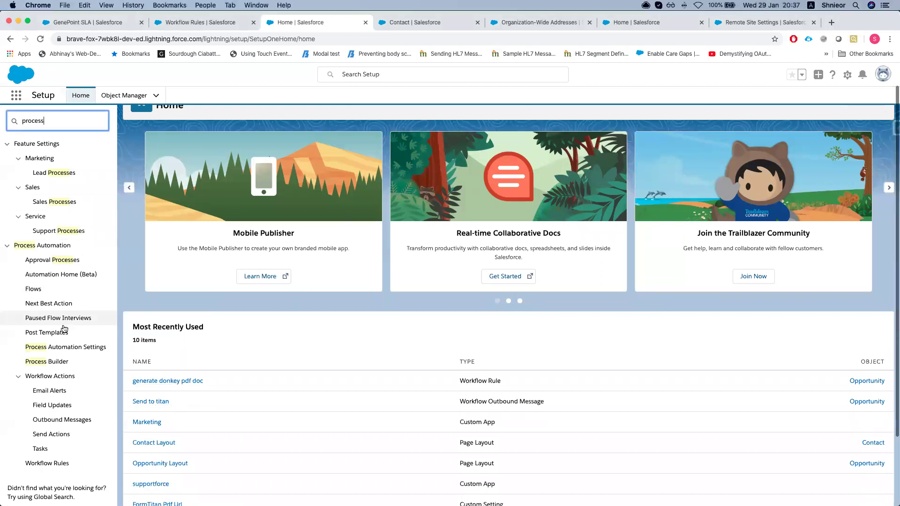
pyautogui.click(47, 362)
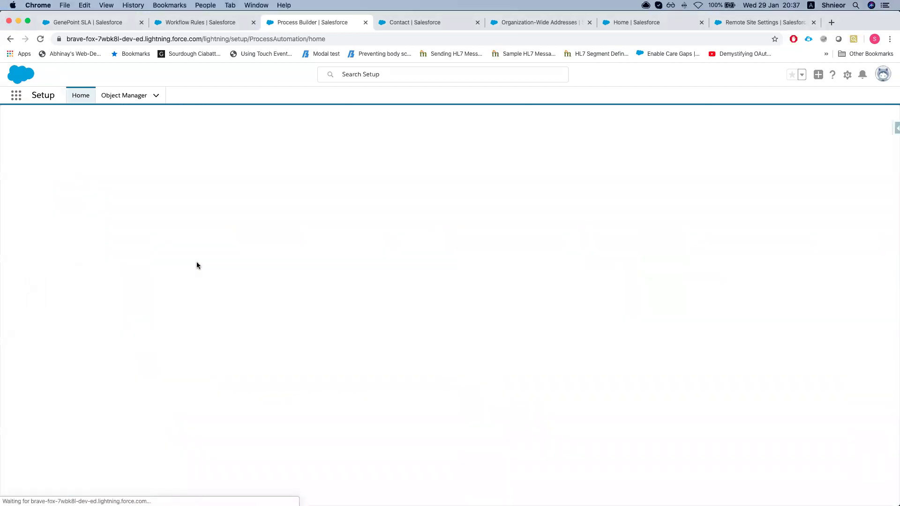
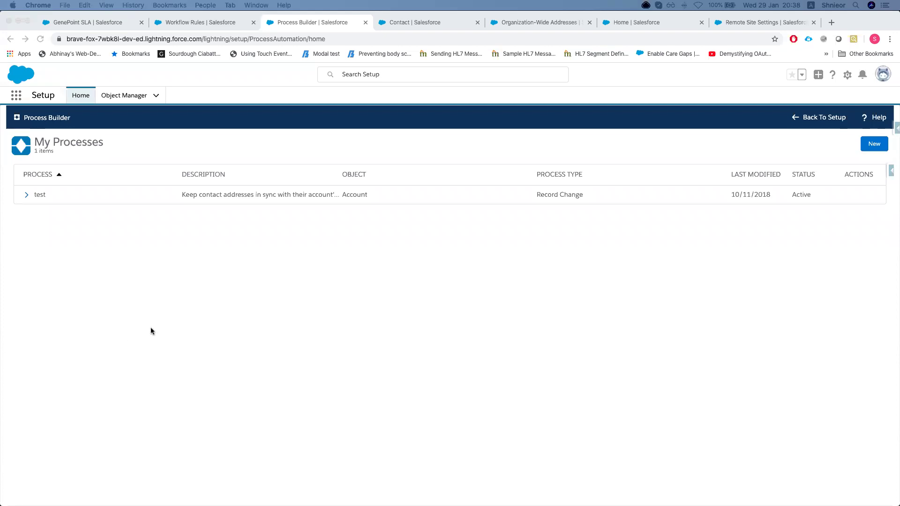
# Create a new process named 'generate doc opp' that starts when a record changes
pyautogui.click(74, 216)
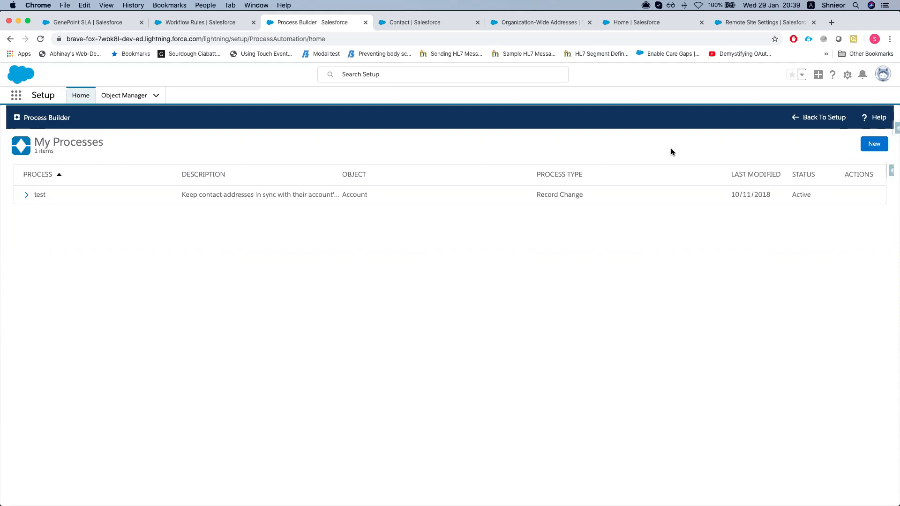
pyautogui.click(873, 144)
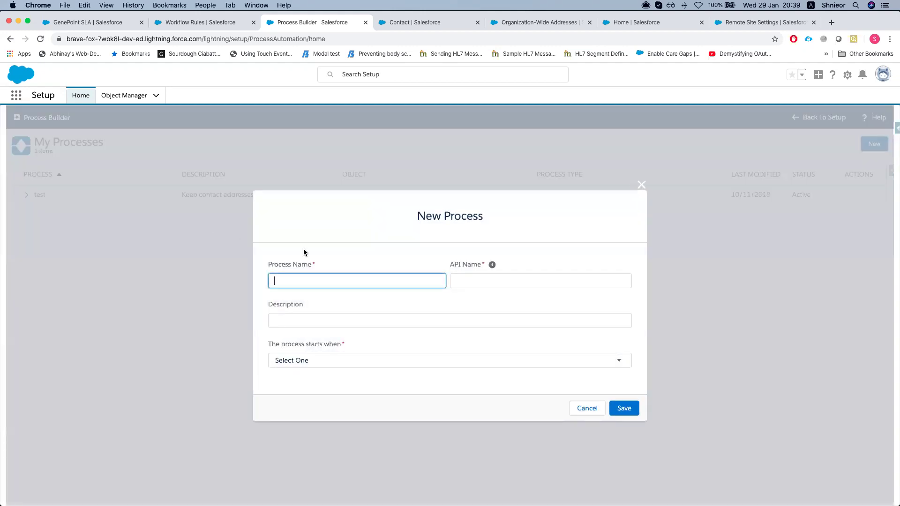
pyautogui.click(304, 280)
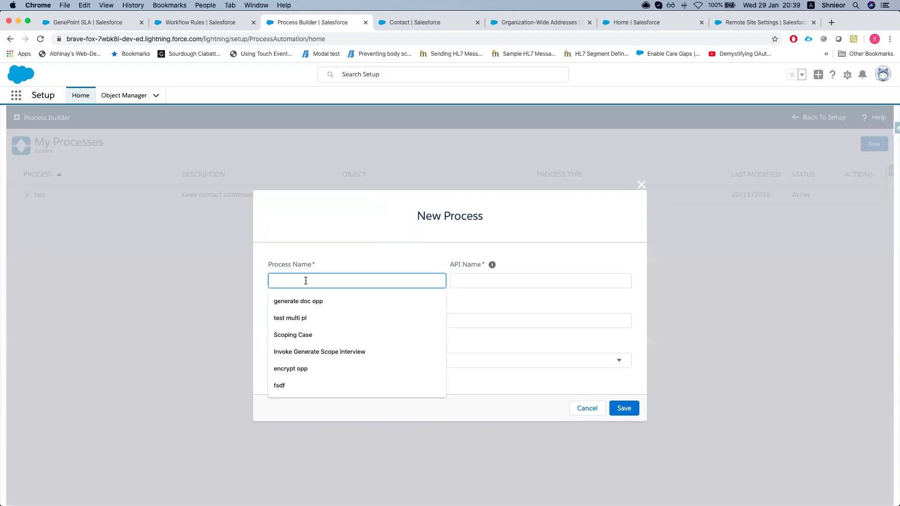
pyautogui.write('Genr')
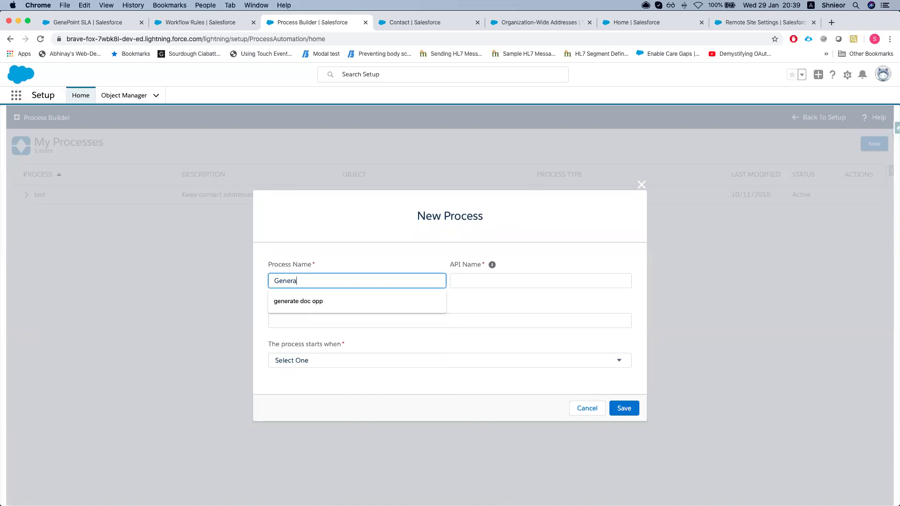
pyautogui.write('a')
pyautogui.press('Down')
pyautogui.press('Return')
pyautogui.click(354, 315)
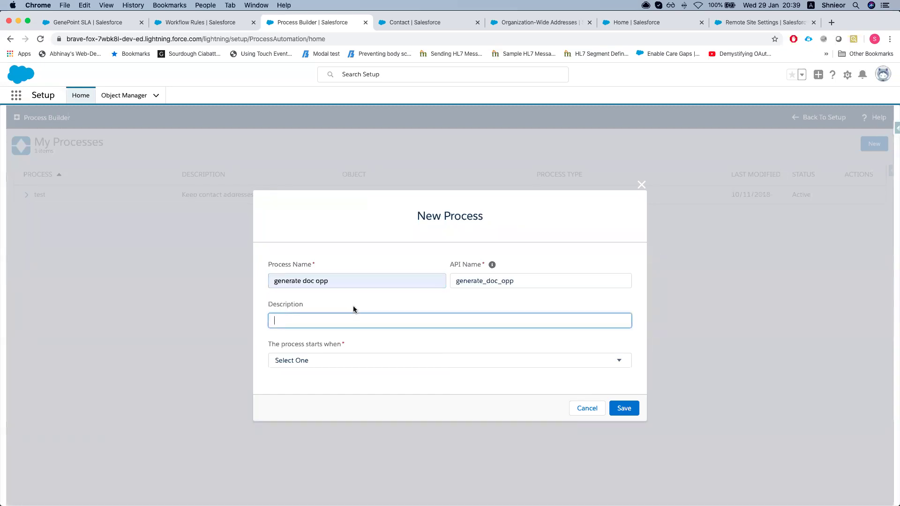
pyautogui.click(311, 365)
pyautogui.click(480, 371)
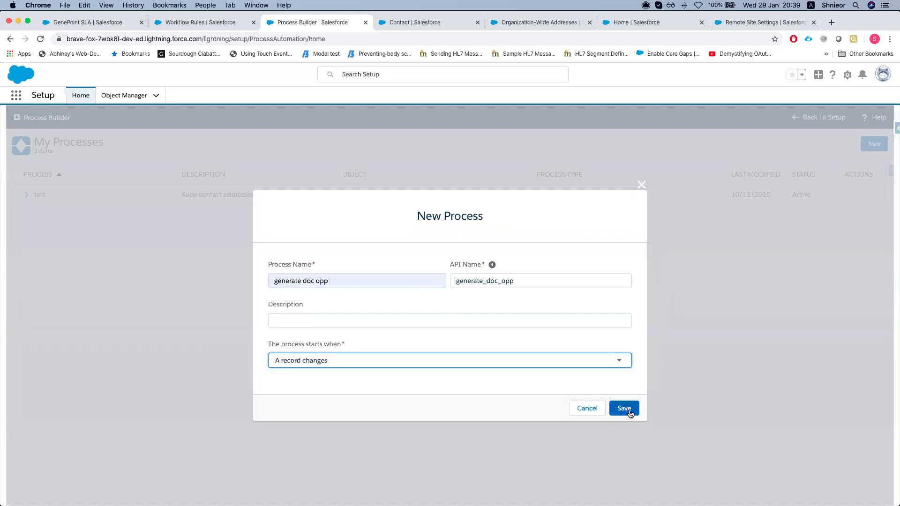
pyautogui.click(624, 409)
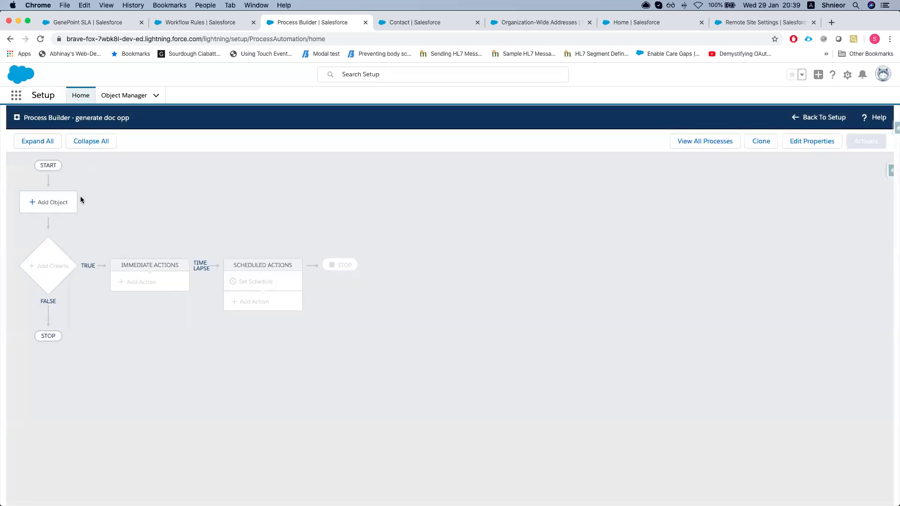
# Set Opportunity as the trigger object, running when records are created or edited
pyautogui.click(33, 207)
pyautogui.click(640, 212)
pyautogui.write('oppo')
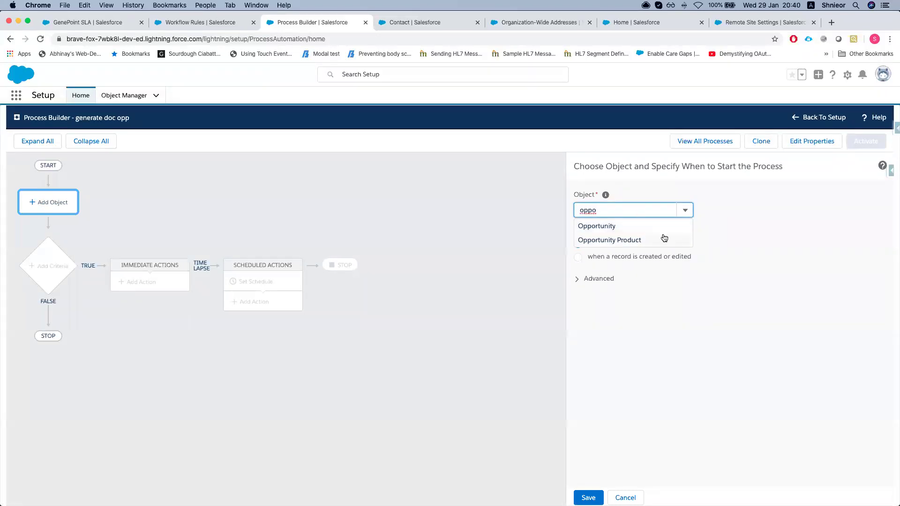
pyautogui.click(651, 227)
pyautogui.click(578, 256)
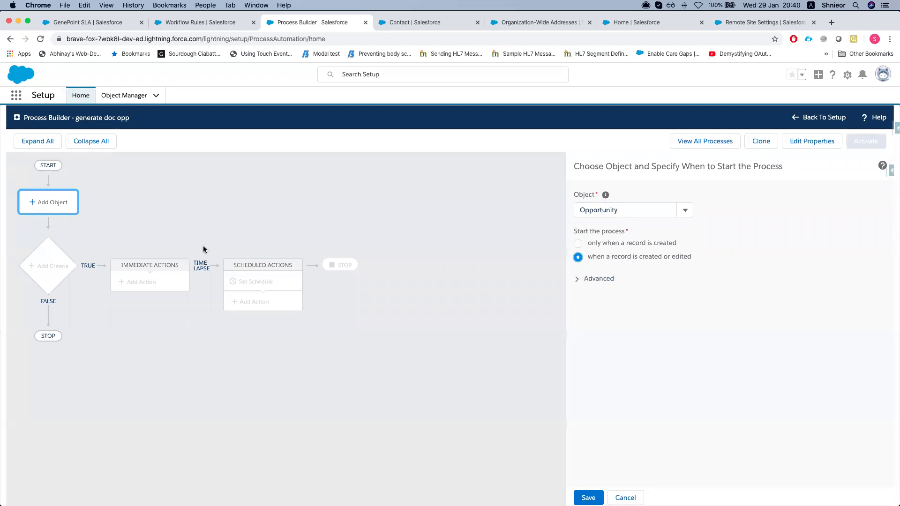
pyautogui.click(588, 498)
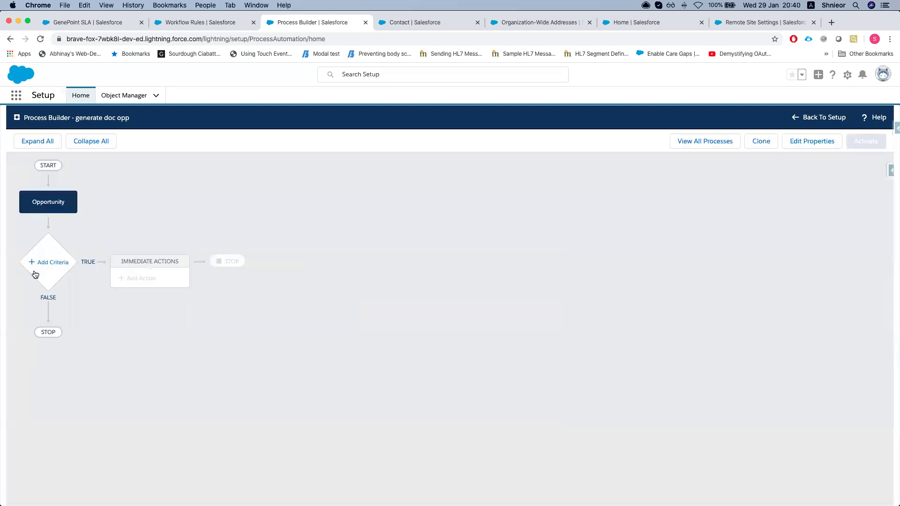
pyautogui.click(53, 262)
# Add a 'stage is won' criteria requiring the Opportunity Stage field to equal Closed Won
pyautogui.click(599, 211)
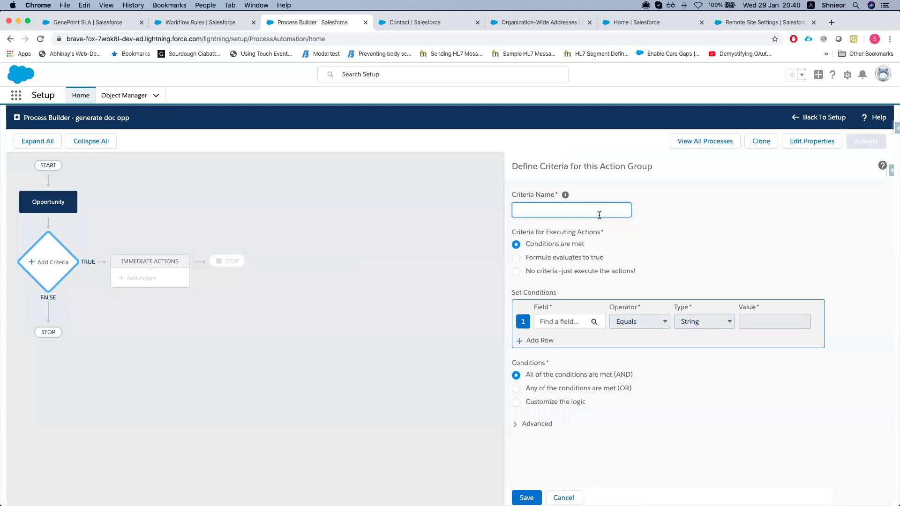
pyautogui.write('stage is won')
pyautogui.click(572, 321)
pyautogui.click(400, 275)
pyautogui.write('st')
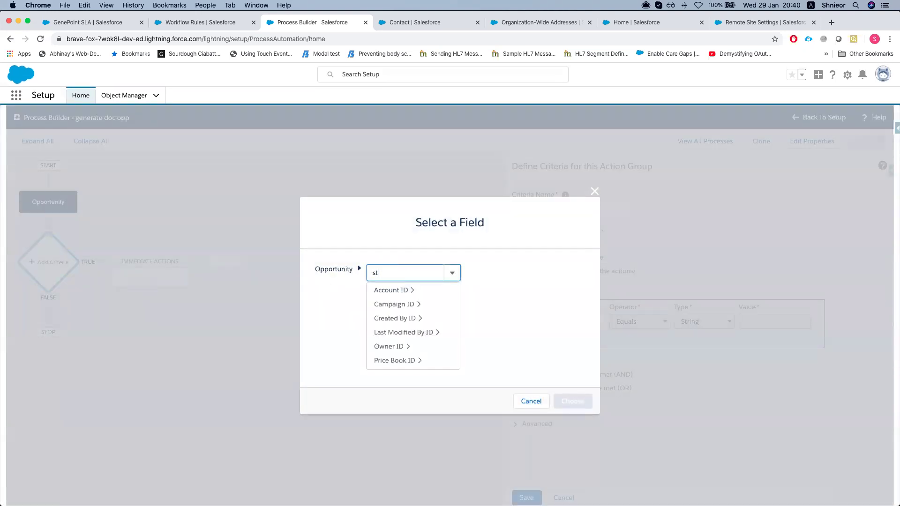
pyautogui.press('Down')
pyautogui.press('Down')
pyautogui.press('Return')
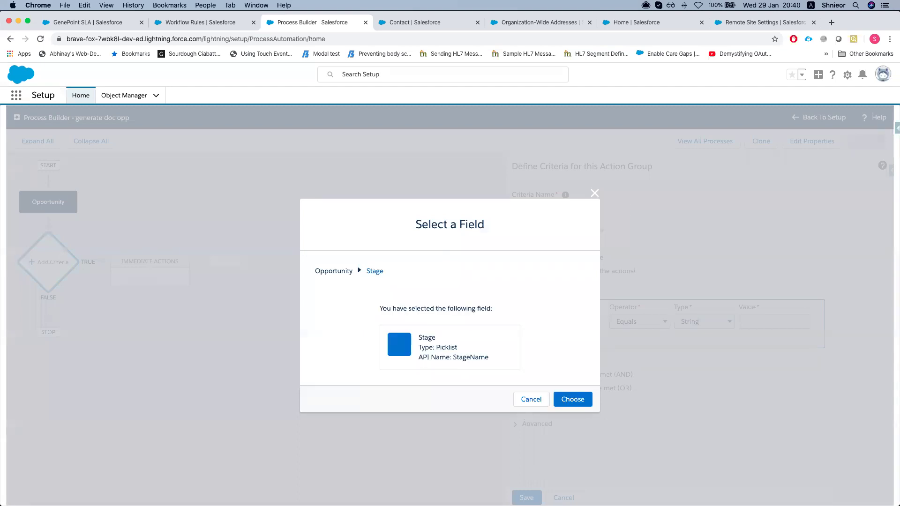
pyautogui.click(573, 399)
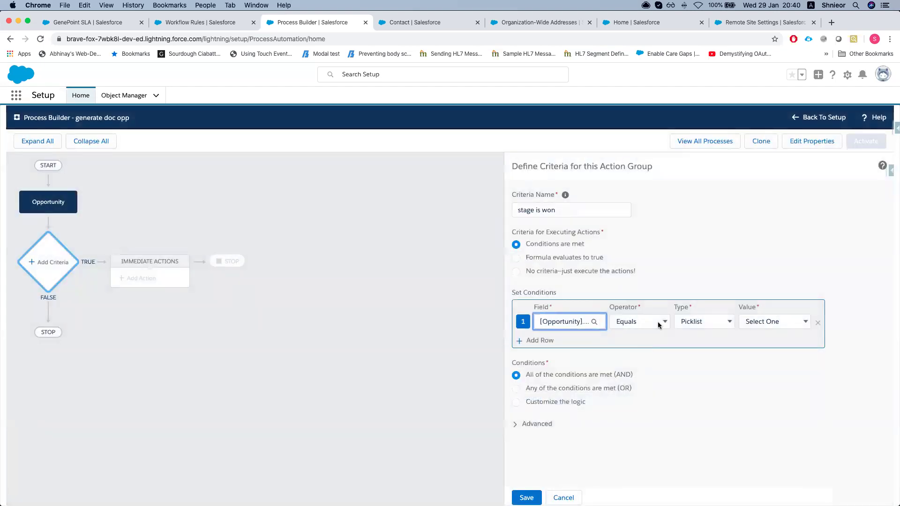
pyautogui.click(772, 321)
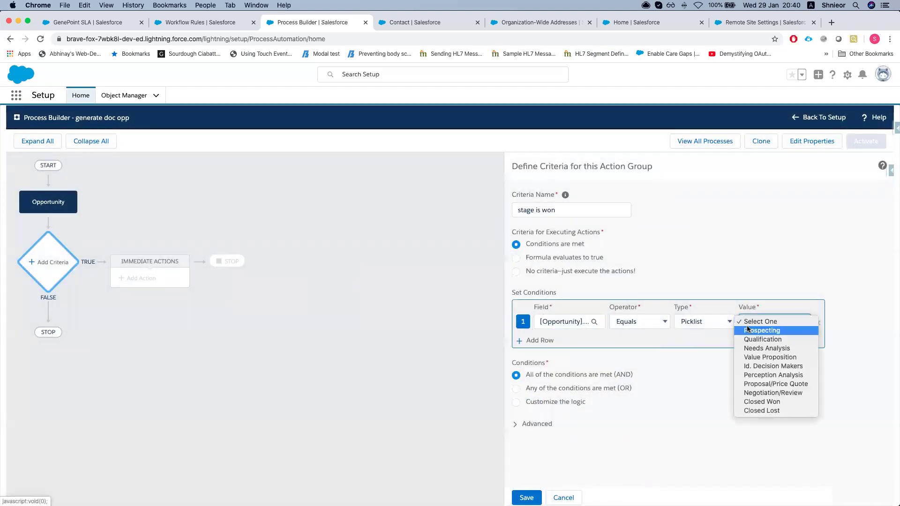
pyautogui.click(764, 401)
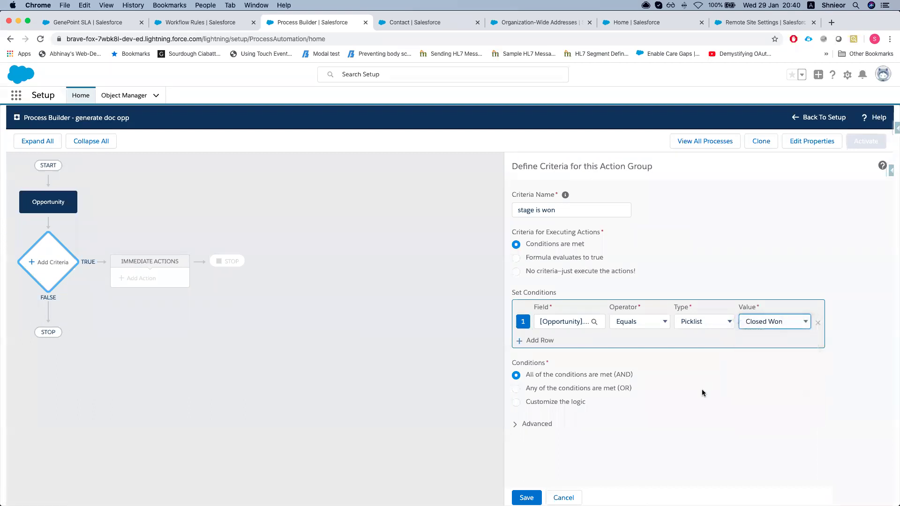
pyautogui.click(526, 497)
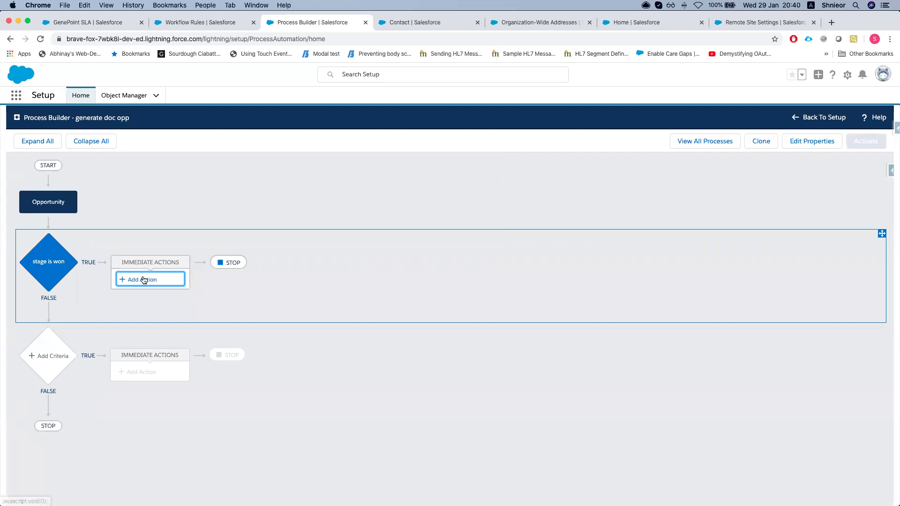
# Add an Apex action named 'call titan' that calls the Form_Builder__FTDocGen class
pyautogui.click(144, 280)
pyautogui.click(654, 209)
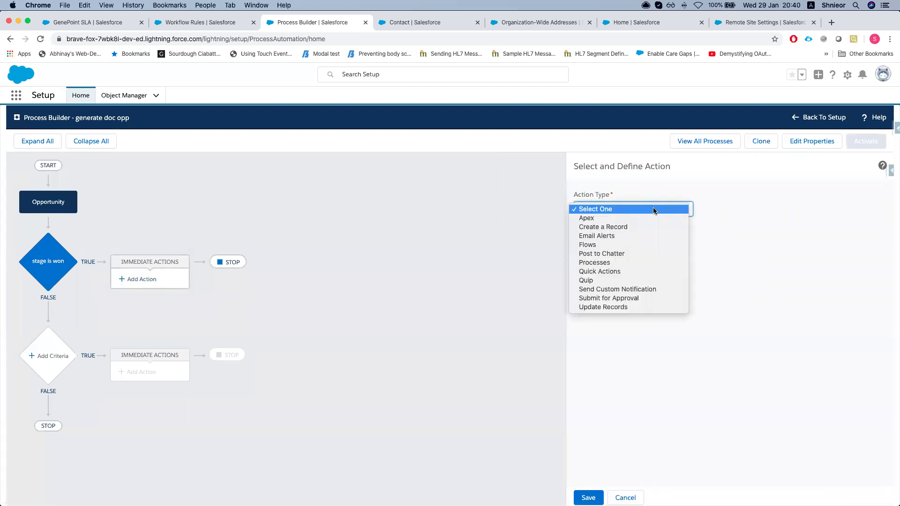
pyautogui.click(622, 222)
pyautogui.click(617, 244)
pyautogui.write('call')
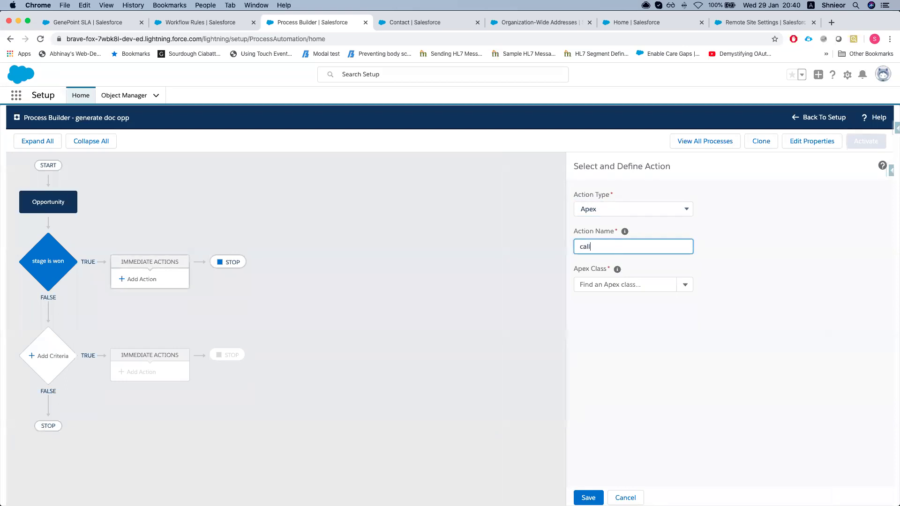
pyautogui.write('call')
pyautogui.click(637, 281)
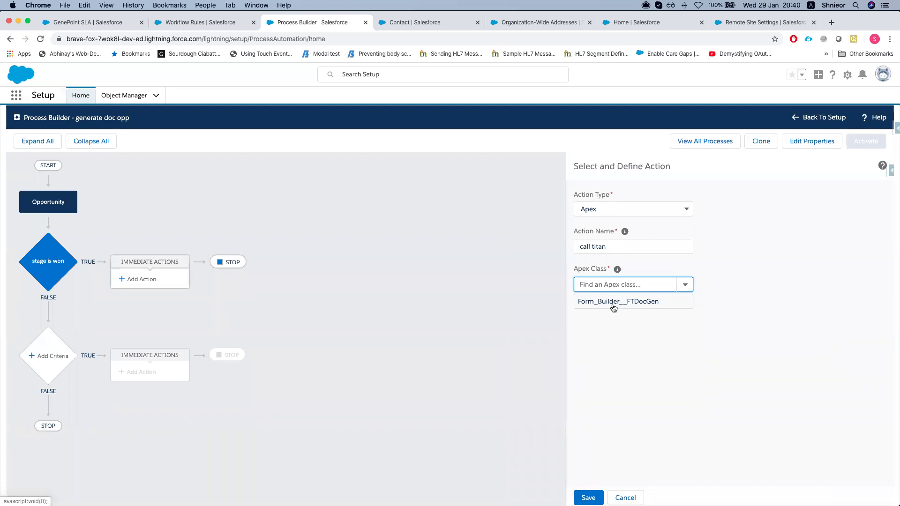
pyautogui.click(614, 306)
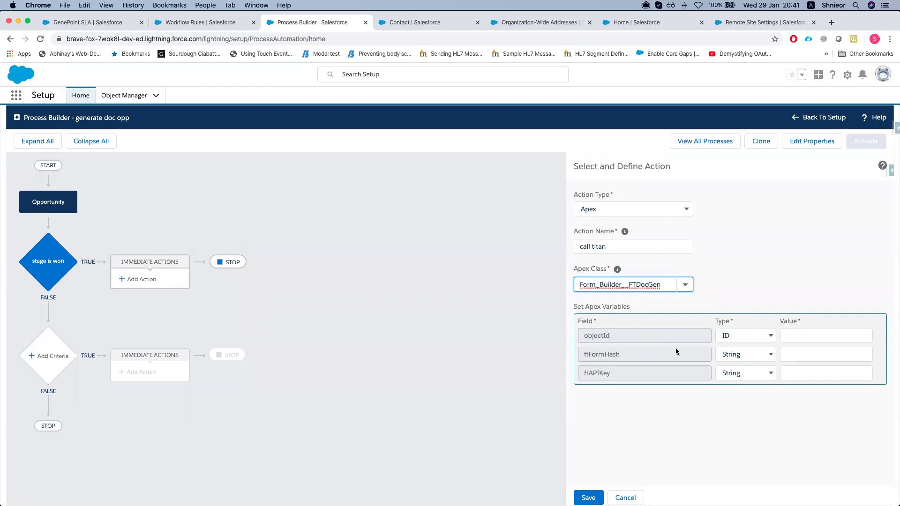
# Switch the objectId input's value type to Field Reference
pyautogui.click(735, 340)
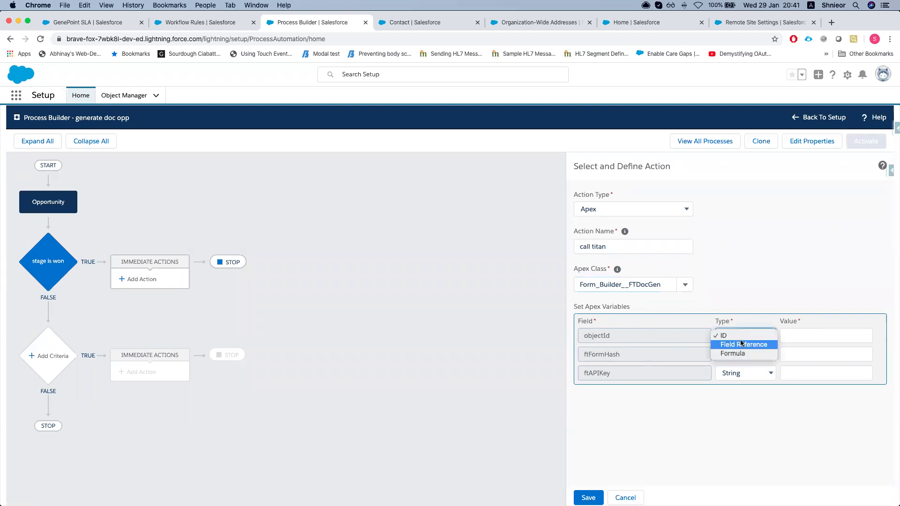
pyautogui.click(802, 333)
pyautogui.click(748, 335)
pyautogui.click(745, 354)
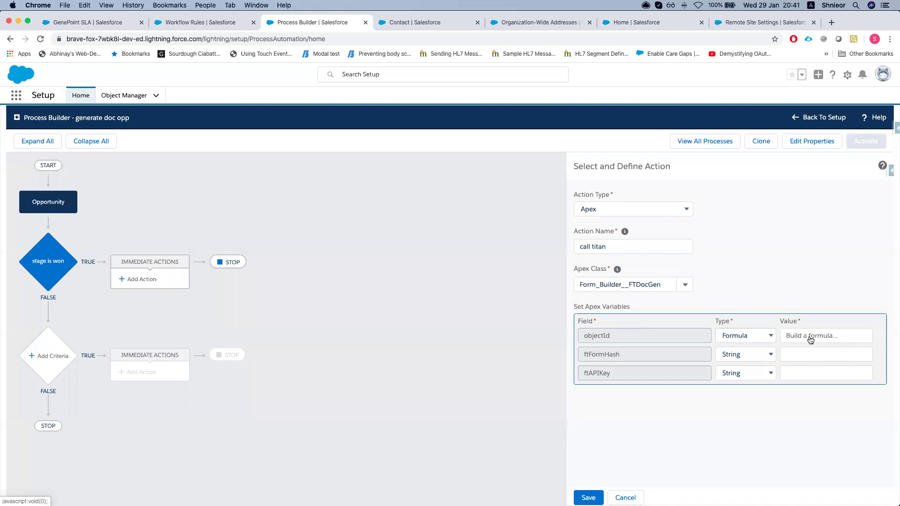
pyautogui.click(811, 336)
pyautogui.click(746, 338)
pyautogui.click(752, 331)
# Point objectId at the Opportunity ID field ([Opportunity].Id)
pyautogui.click(862, 336)
pyautogui.click(417, 273)
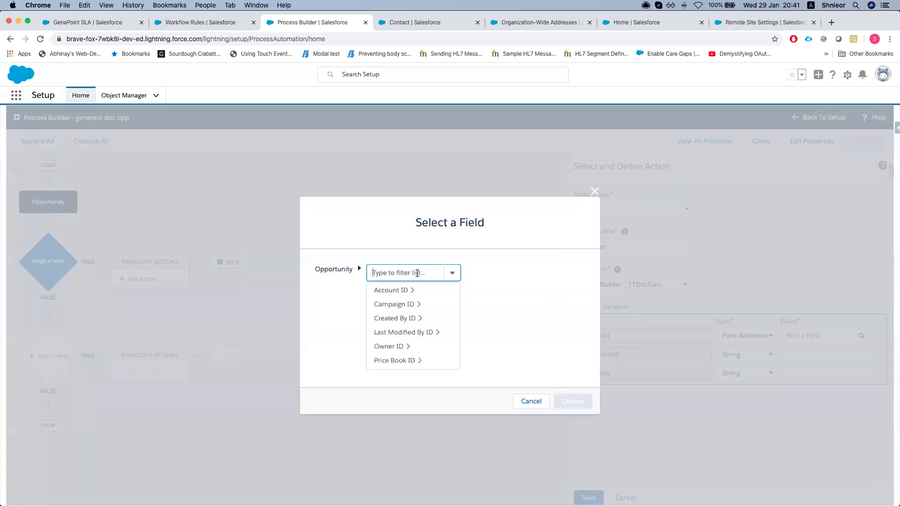
pyautogui.click(405, 291)
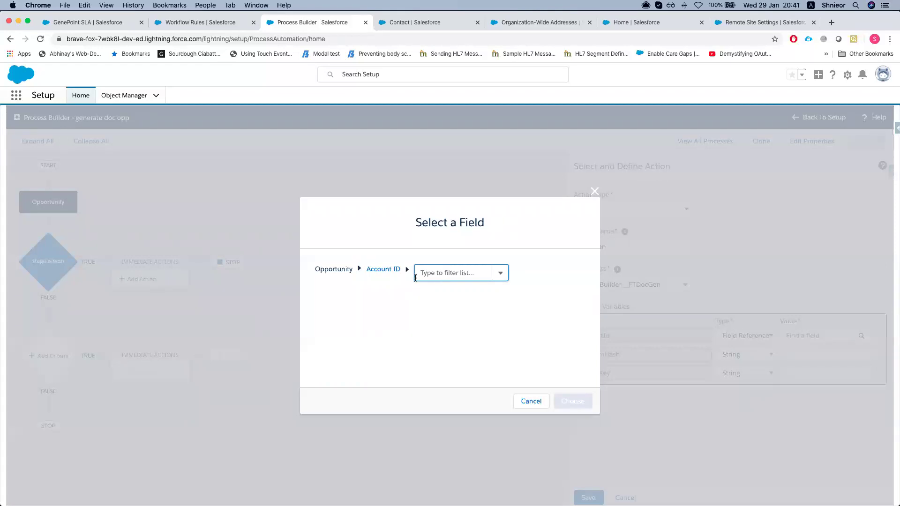
pyautogui.click(372, 269)
pyautogui.press('BackSpace')
pyautogui.press('BackSpace')
pyautogui.press('BackSpace')
pyautogui.press('BackSpace')
pyautogui.press('BackSpace')
pyautogui.press('BackSpace')
pyautogui.press('BackSpace')
pyautogui.press('BackSpace')
pyautogui.press('BackSpace')
pyautogui.press('BackSpace')
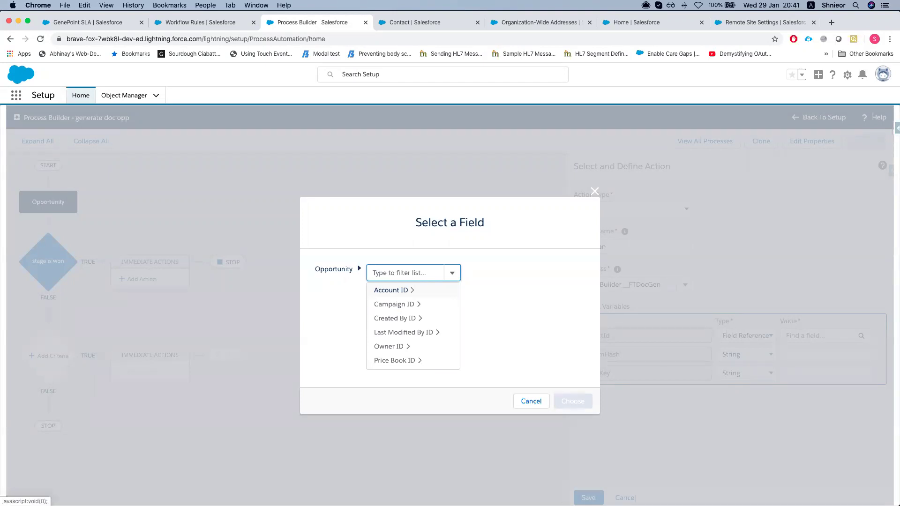
pyautogui.write('oppor')
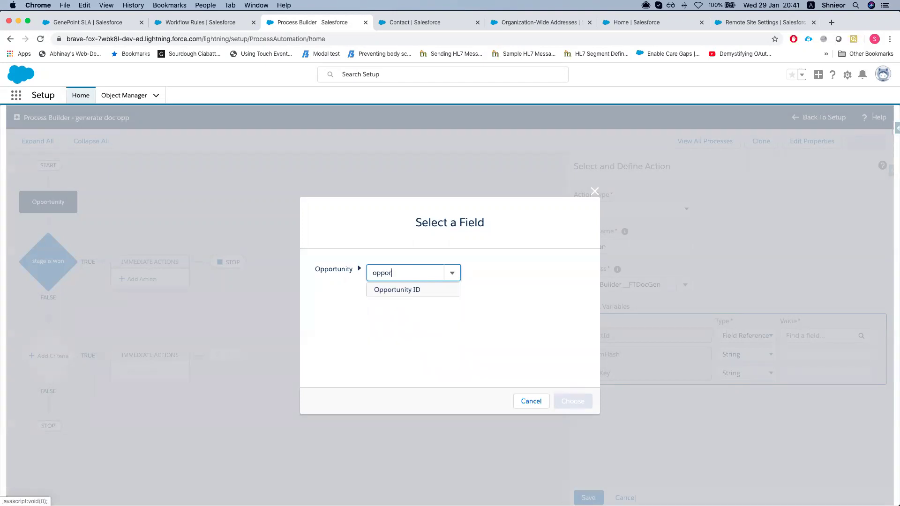
pyautogui.click(397, 290)
pyautogui.click(576, 400)
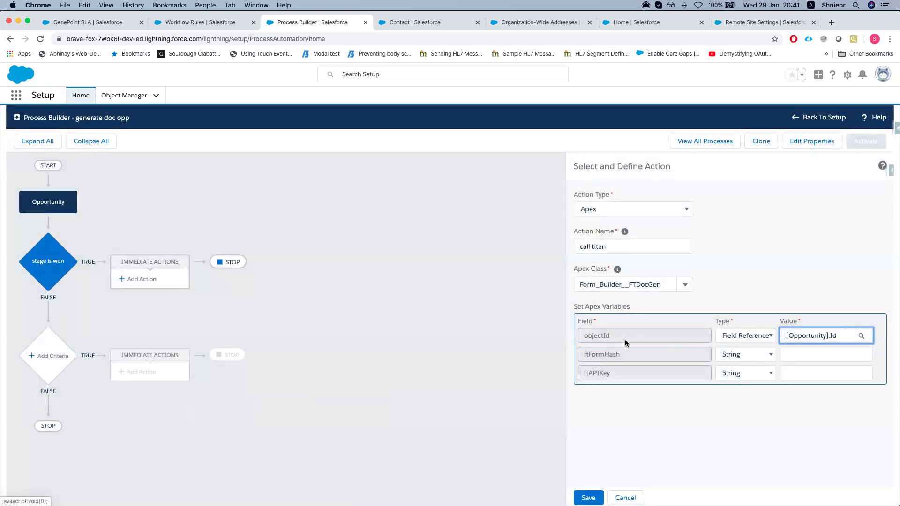
pyautogui.doubleClick(581, 354)
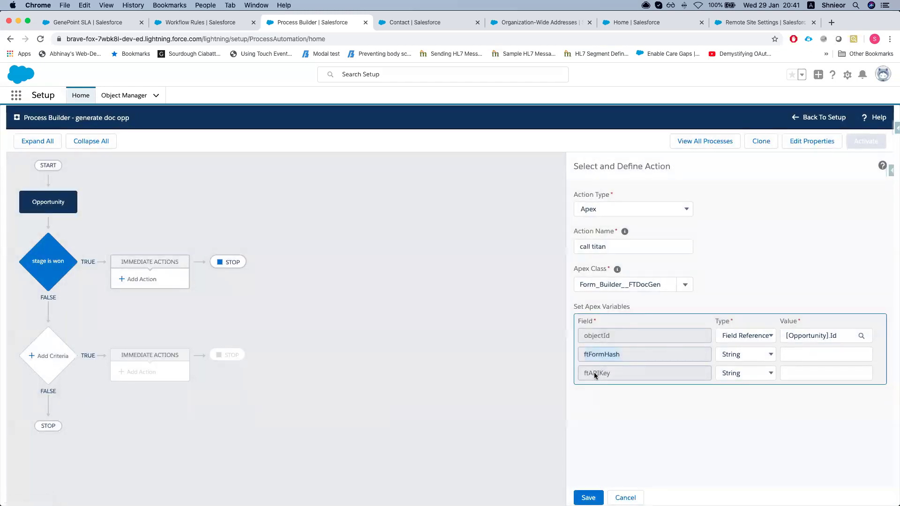
pyautogui.doubleClick(587, 356)
# In FormTitan's PDF mapping settings, open the Process Builder configuration
pyautogui.hotkey('ctrl', 'Up')
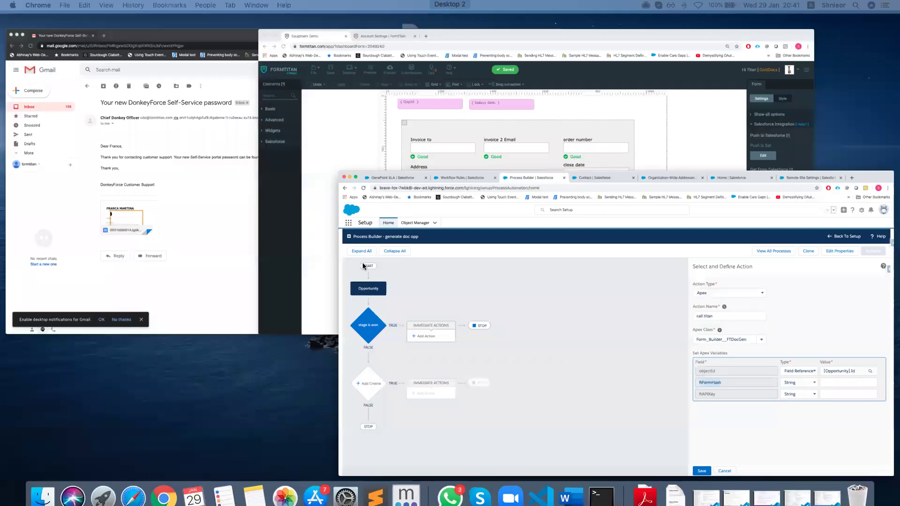
pyautogui.click(516, 215)
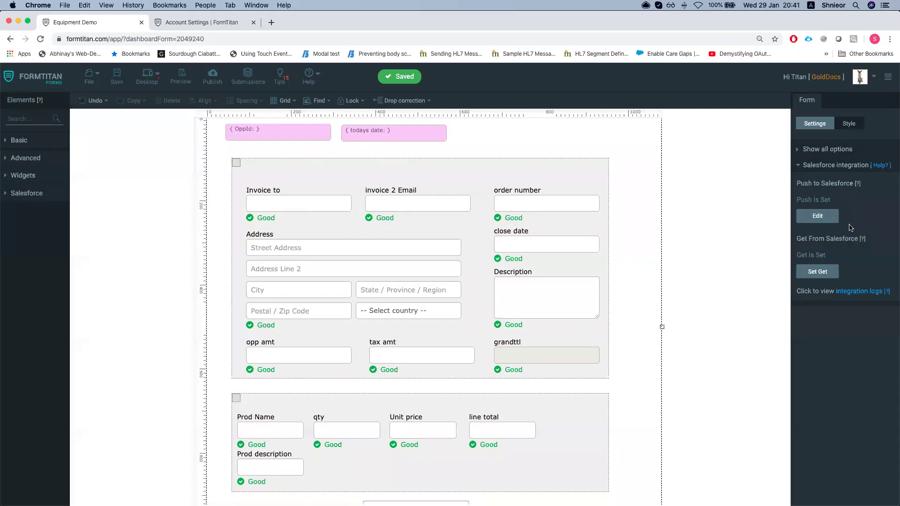
pyautogui.click(823, 173)
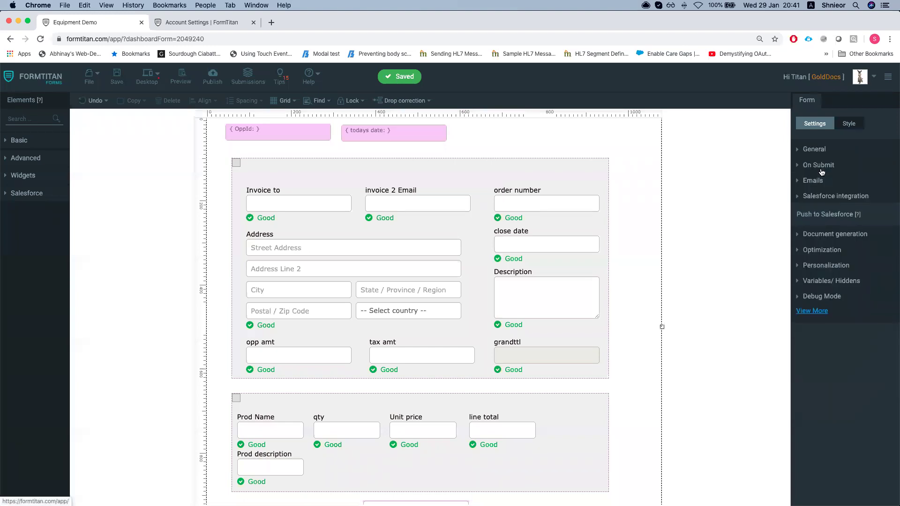
pyautogui.click(816, 210)
pyautogui.click(863, 220)
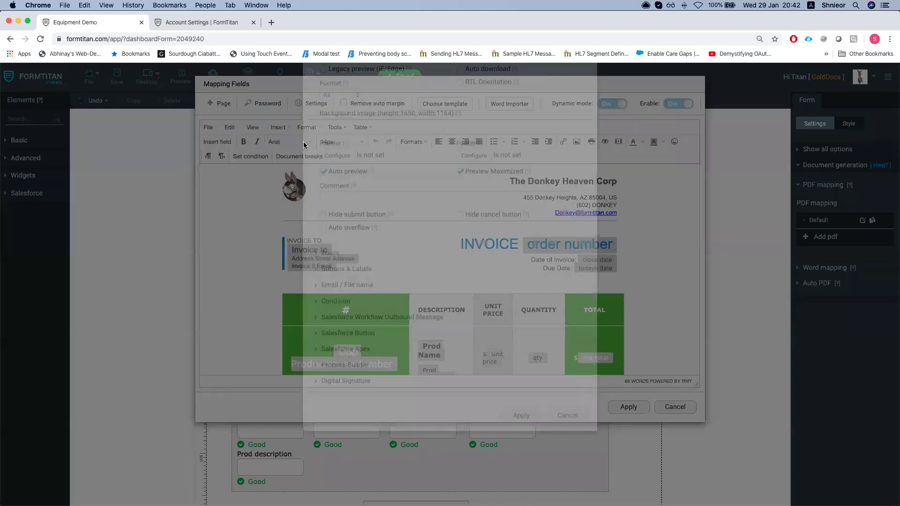
pyautogui.click(311, 103)
pyautogui.scroll(-1, 446, 345)
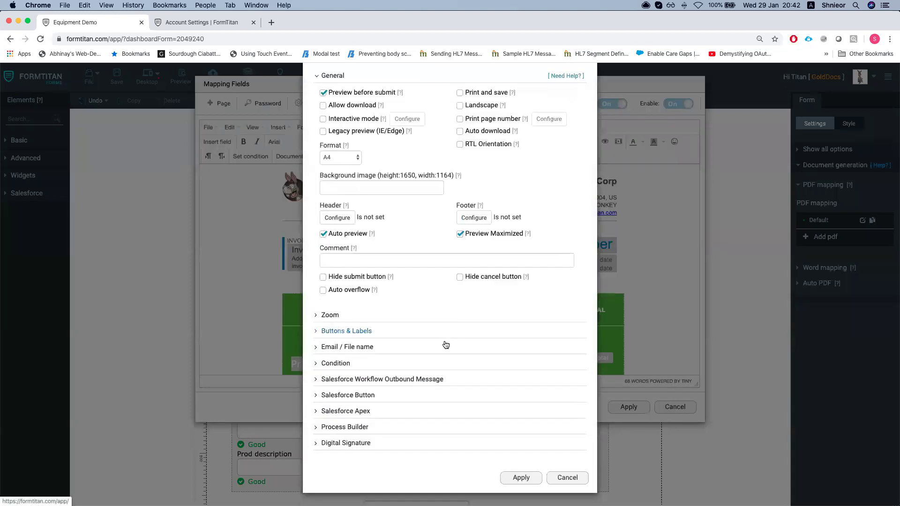
pyautogui.click(347, 428)
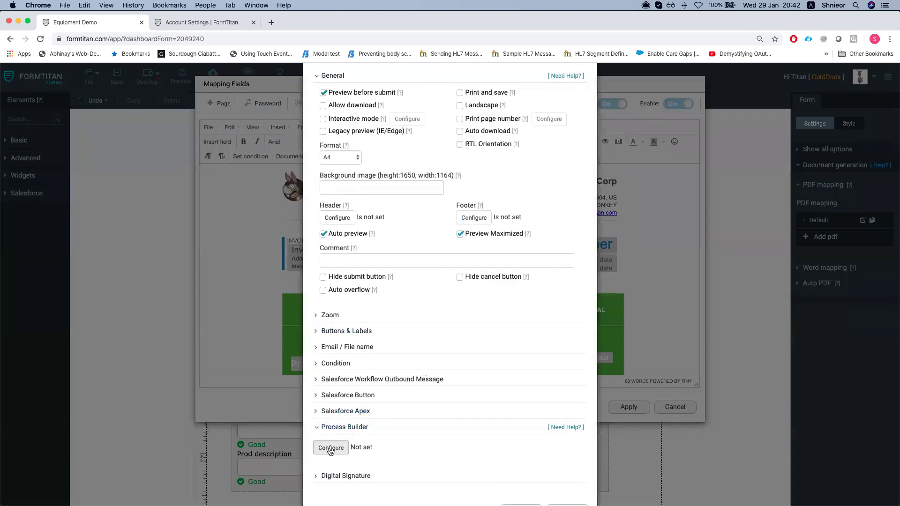
pyautogui.click(329, 448)
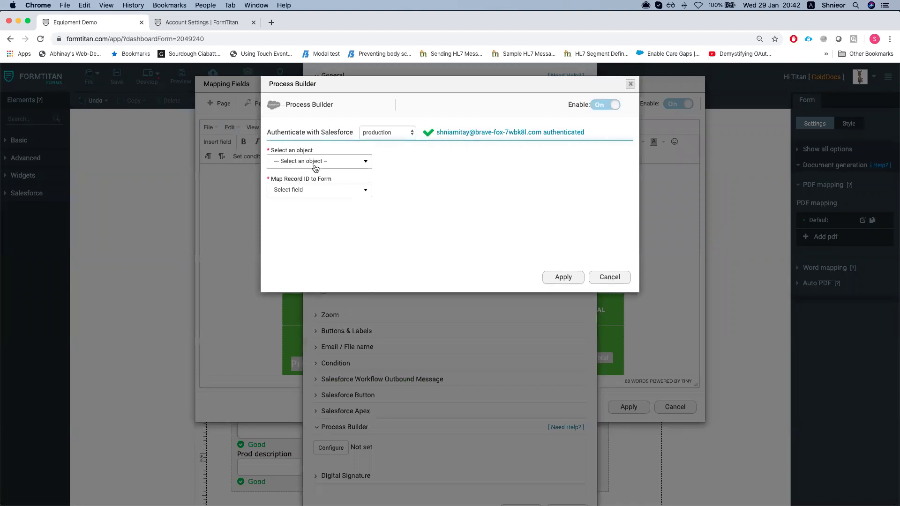
# Link Process Builder to Opportunity records with the record ID mapped to OppId
pyautogui.click(312, 165)
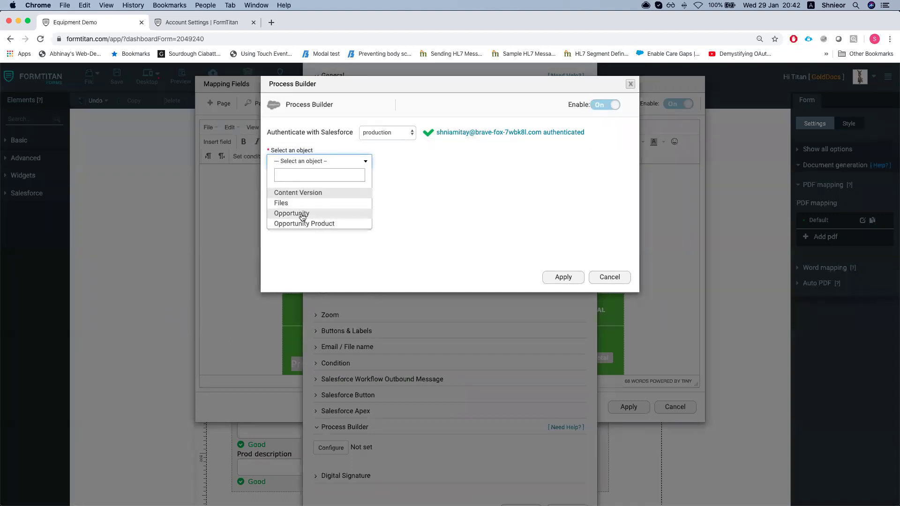
pyautogui.click(301, 215)
pyautogui.click(320, 192)
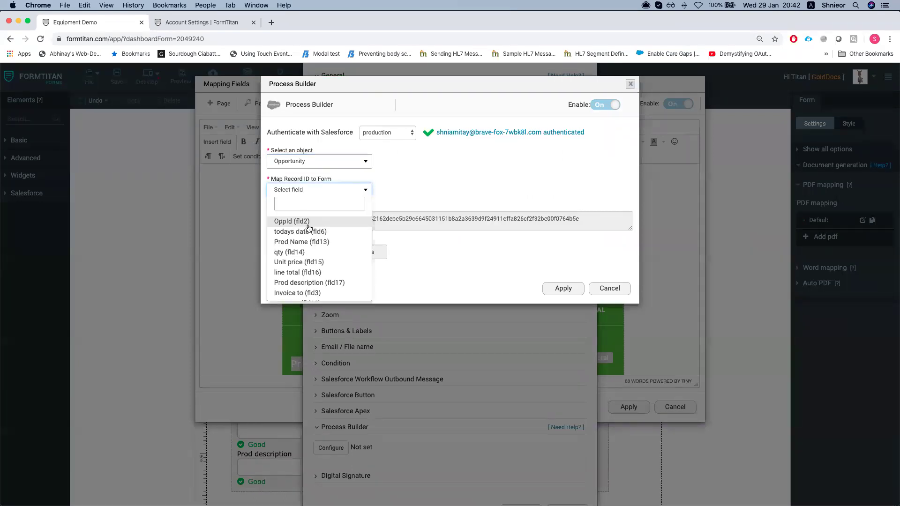
pyautogui.click(301, 221)
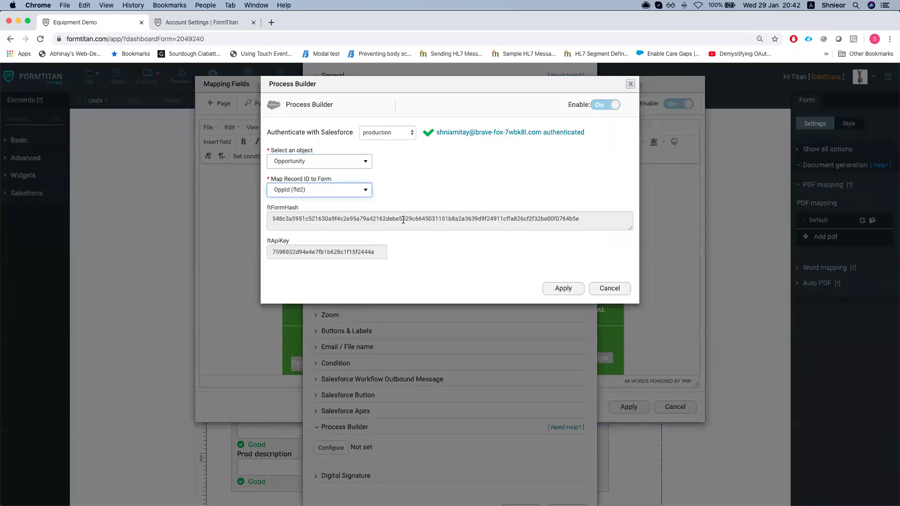
# Copy the FormTitan form hash into the action's ftFormHash value
pyautogui.moveTo(353, 209); pyautogui.dragTo(334, 212)
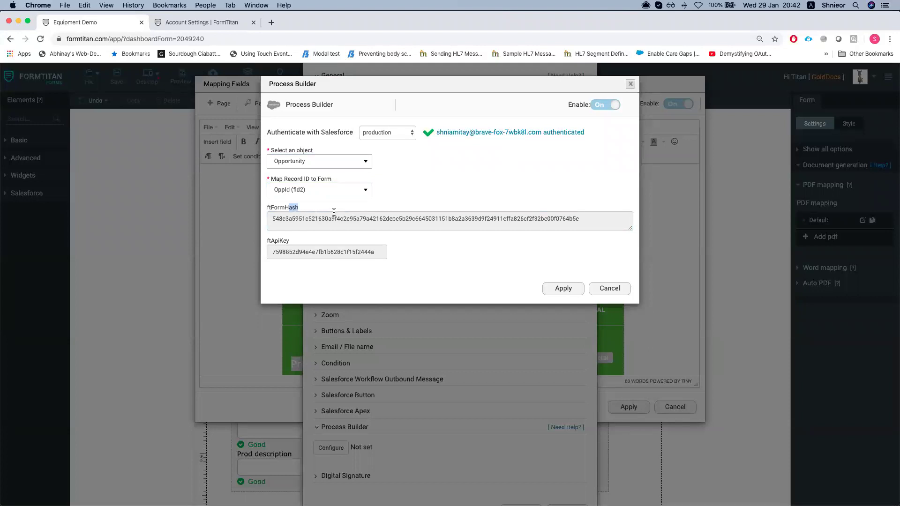
pyautogui.tripleClick(339, 220)
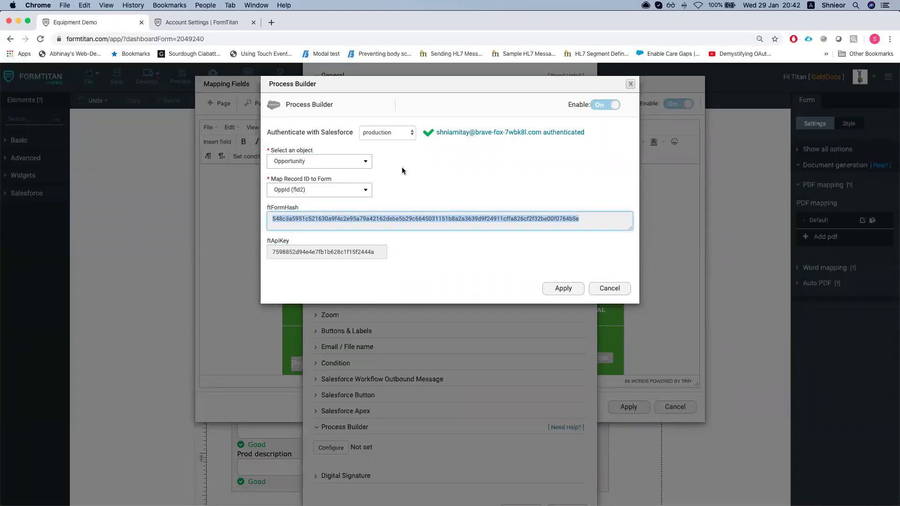
pyautogui.hotkey('ctrl', 'Up')
pyautogui.click(530, 197)
pyautogui.click(797, 357)
pyautogui.press('super+v')
# Copy the FormTitan API key into ftAPIKey and save the call titan action
pyautogui.hotkey('ctrl', 'Up')
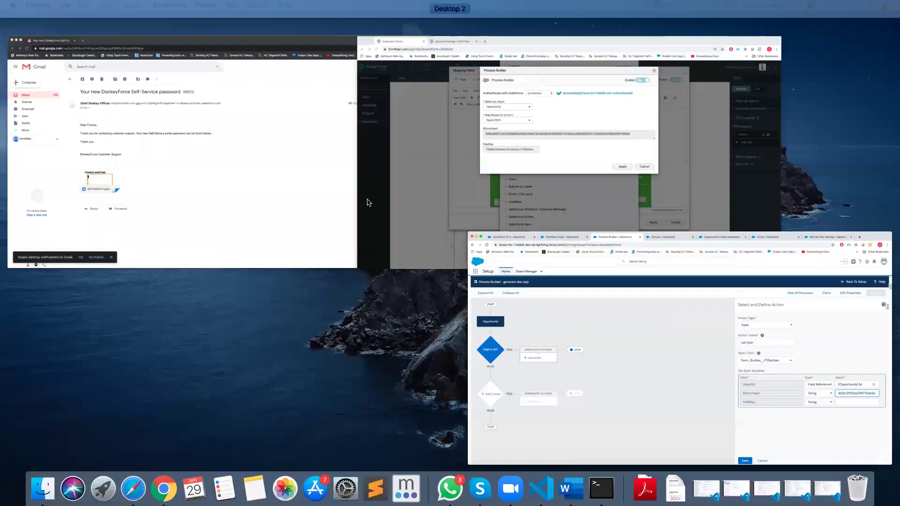
pyautogui.click(368, 202)
pyautogui.press('Tab')
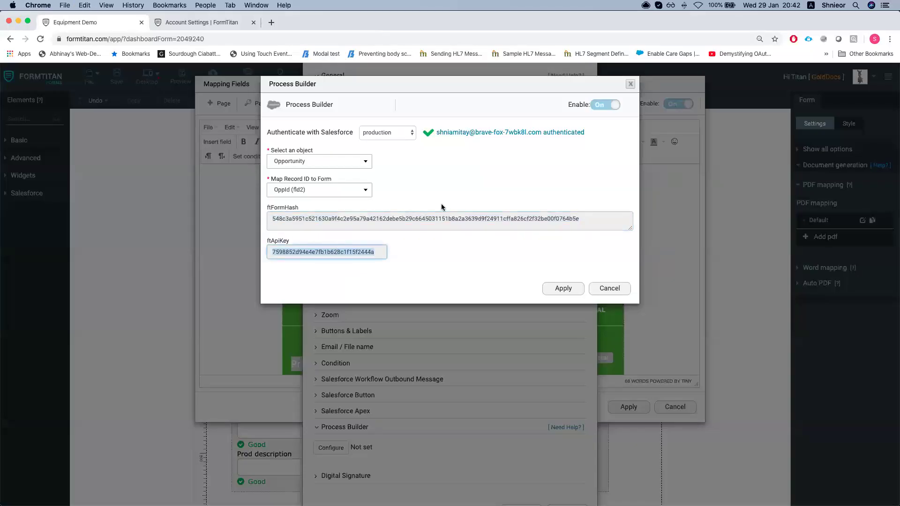
pyautogui.press('super+c')
pyautogui.hotkey('ctrl', 'Up')
pyautogui.click(586, 189)
pyautogui.click(795, 374)
pyautogui.press('super+v')
pyautogui.click(589, 497)
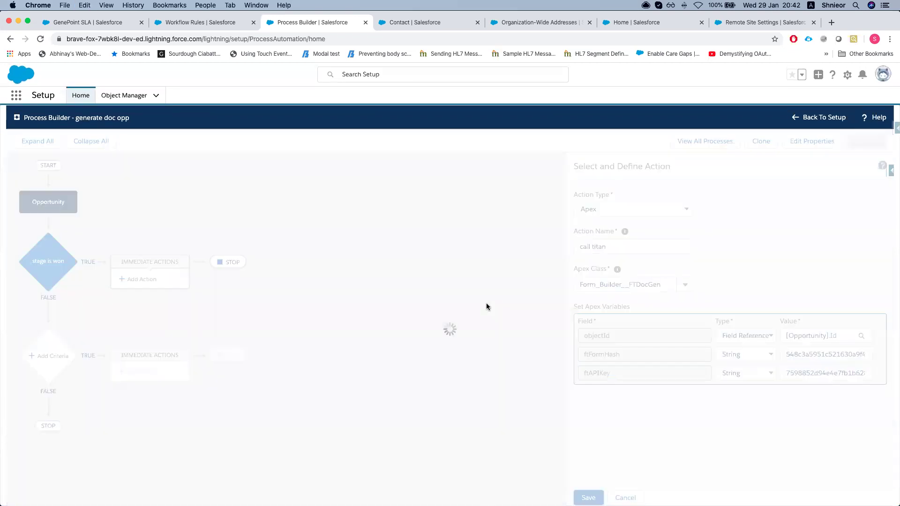
# Apply the Process Builder integration, PDF settings and PDF mapping in FormTitan
pyautogui.hotkey('ctrl', 'Up')
pyautogui.click(521, 225)
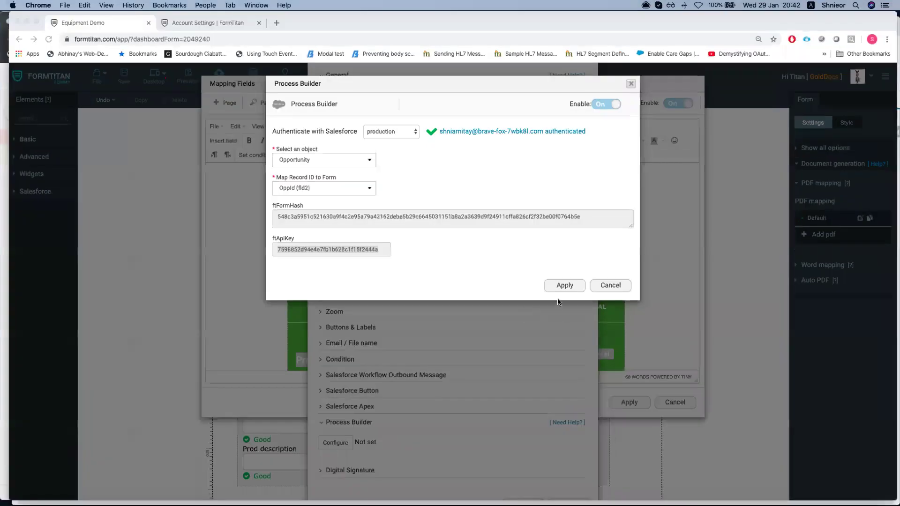
pyautogui.click(564, 286)
pyautogui.scroll(-2, 490, 312)
pyautogui.click(521, 478)
pyautogui.click(628, 406)
pyautogui.hotkey('ctrl', 'Up')
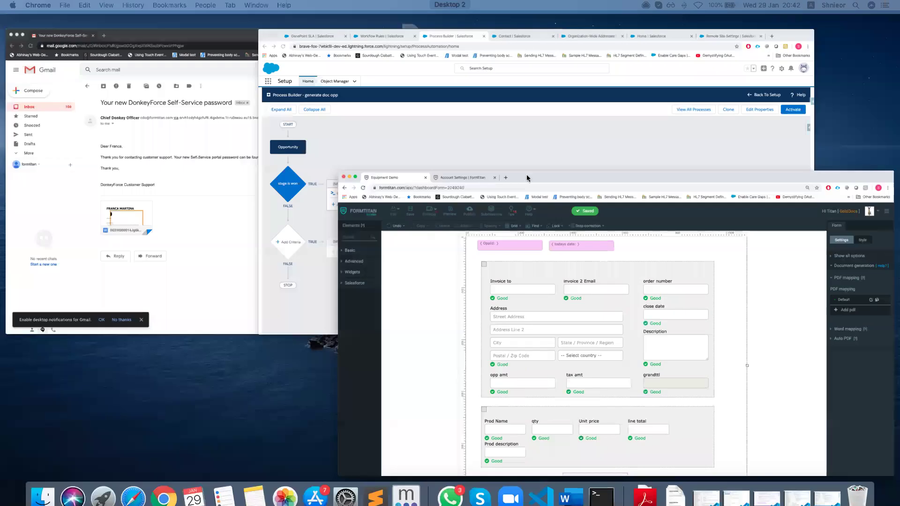
# Activate the generate doc opp process
pyautogui.click(494, 220)
pyautogui.click(860, 142)
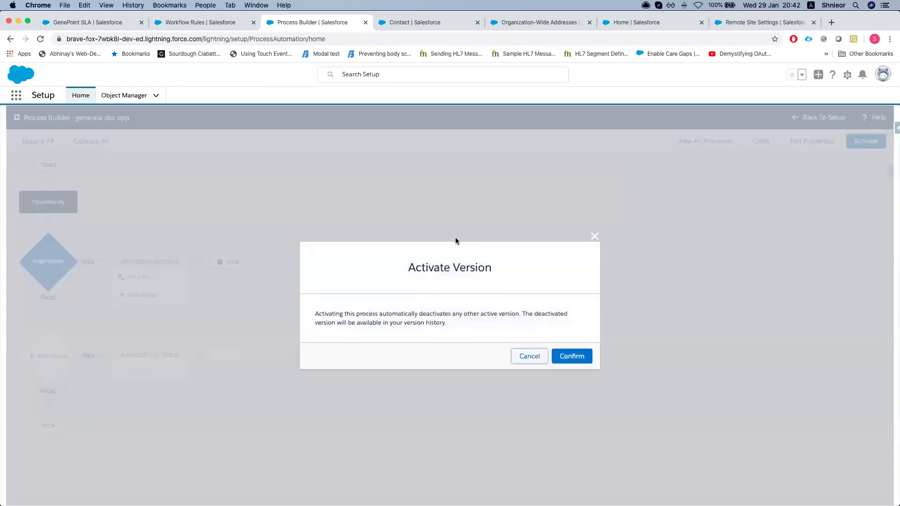
pyautogui.click(572, 357)
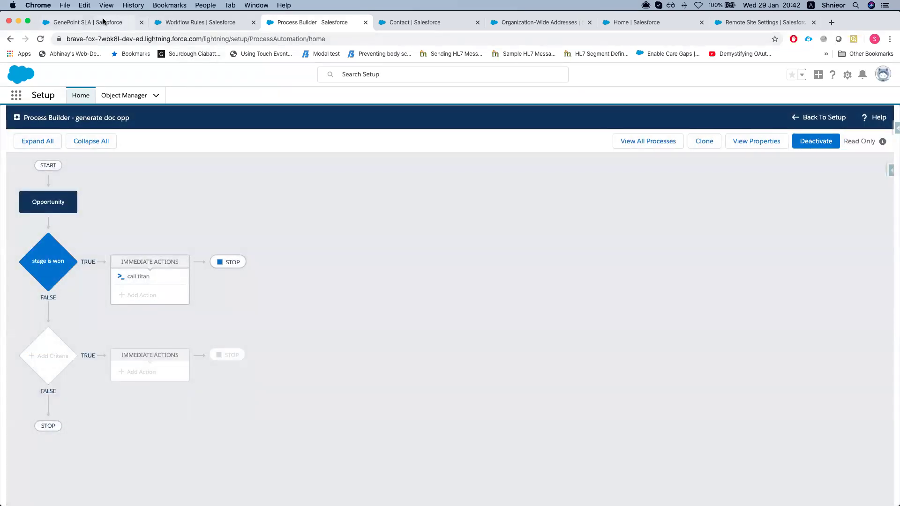
# Change the GenePoint SLA opportunity's stage to Prospecting and save
pyautogui.click(94, 22)
pyautogui.scroll(5, 411, 276)
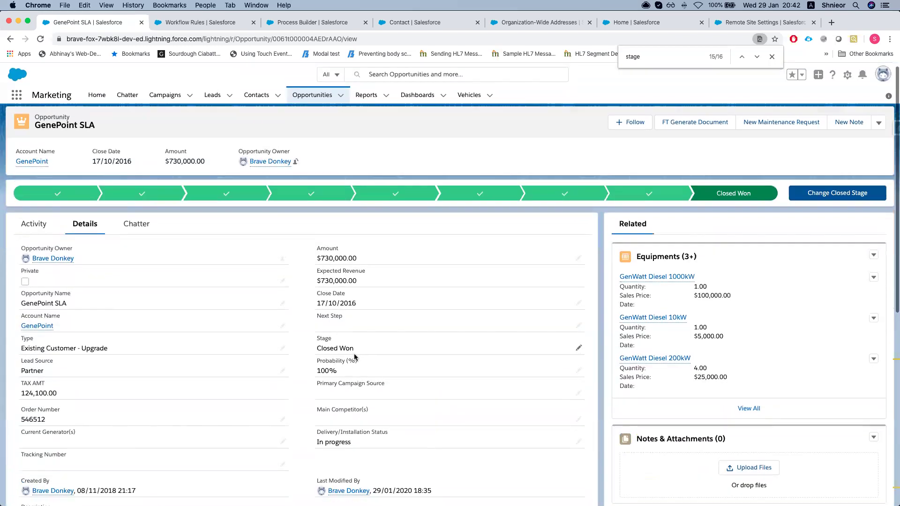
pyautogui.doubleClick(362, 335)
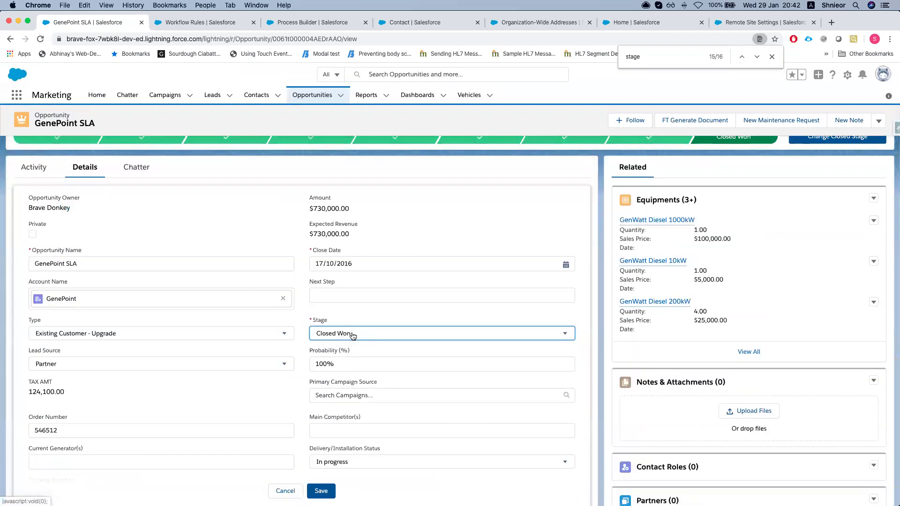
pyautogui.click(353, 335)
pyautogui.click(364, 370)
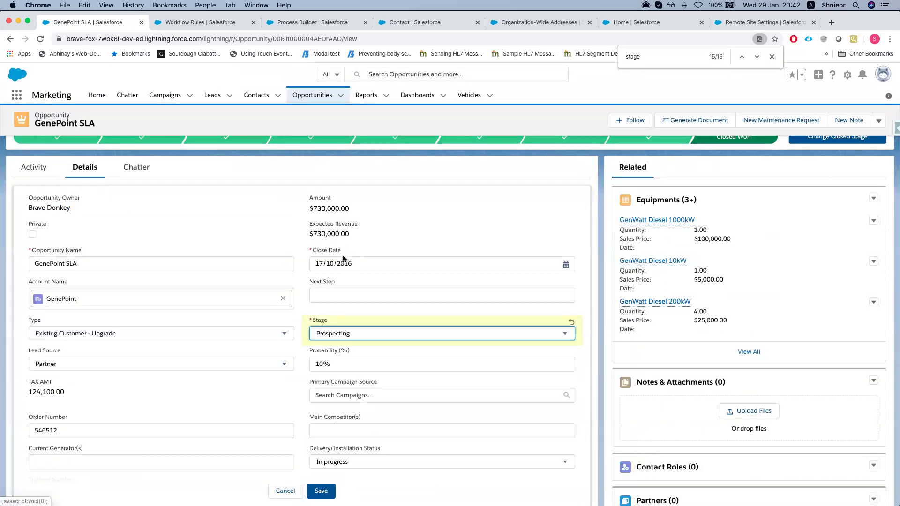
pyautogui.click(328, 492)
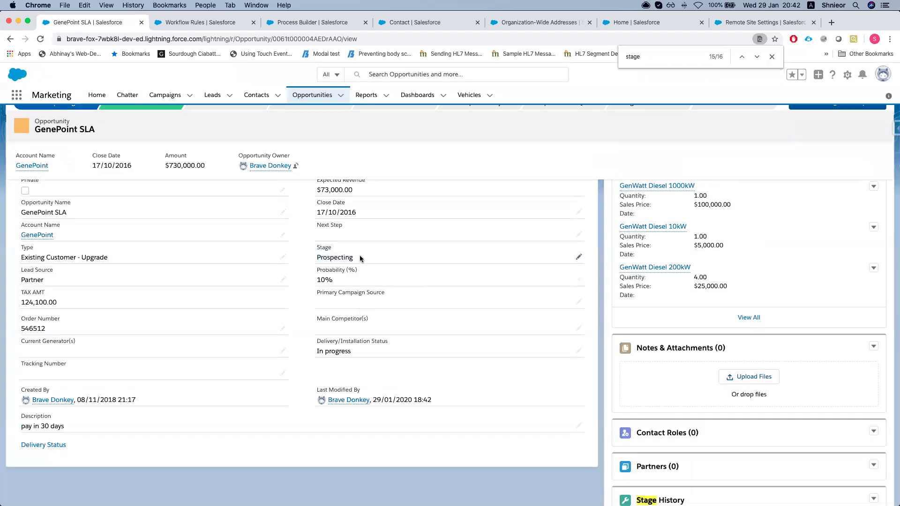
# Set the GenePoint SLA stage back to Closed Won and save
pyautogui.doubleClick(361, 258)
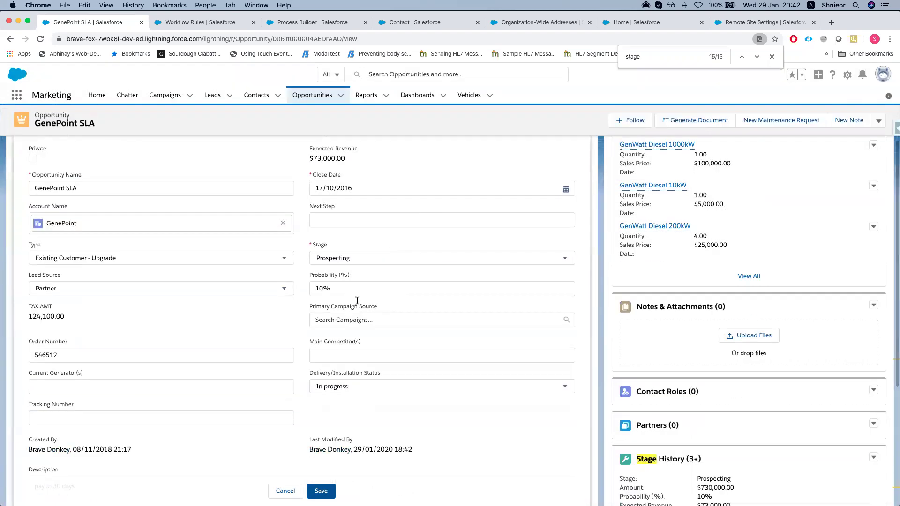
pyautogui.click(363, 258)
pyautogui.scroll(-2, 353, 350)
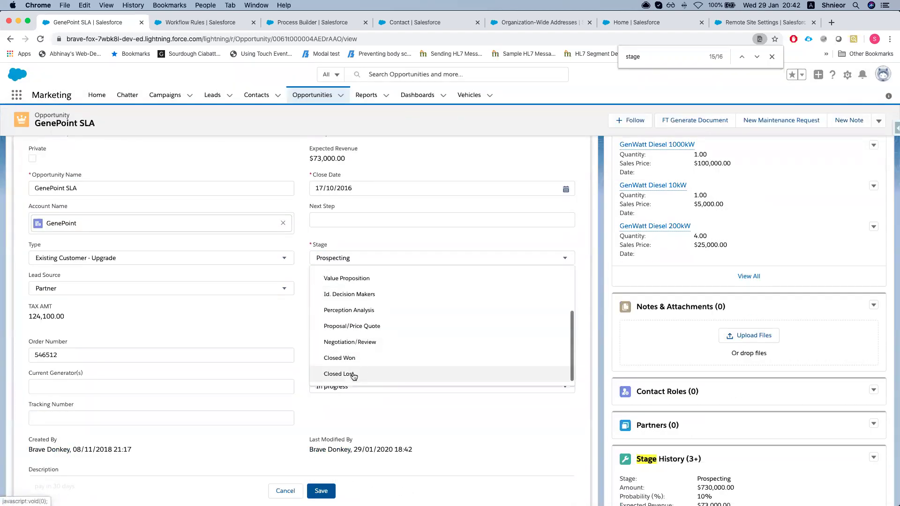
pyautogui.click(359, 364)
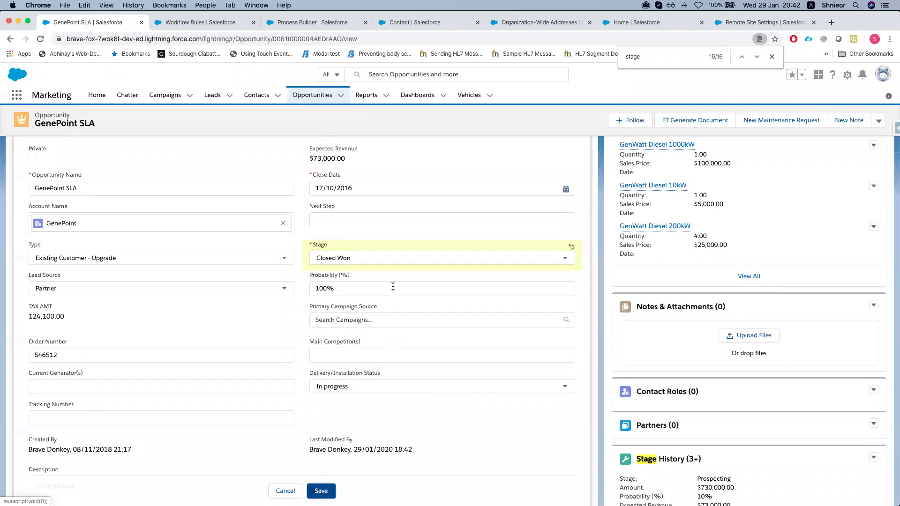
pyautogui.click(327, 490)
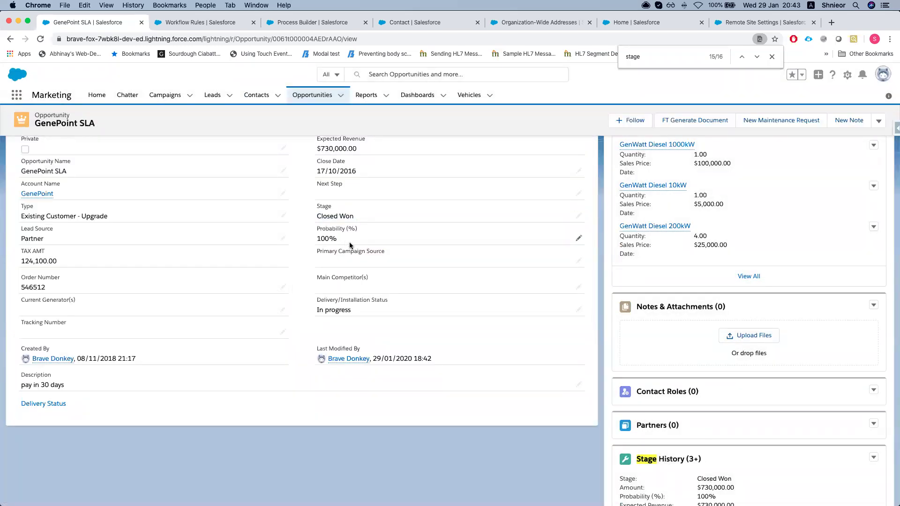
pyautogui.hotkey('ctrl', 'Up')
pyautogui.click(597, 209)
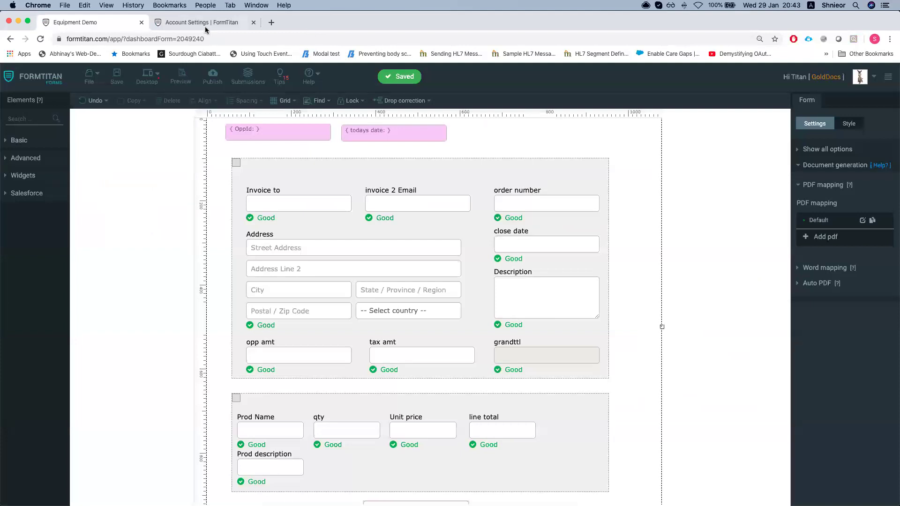
# Check the Push Settings / Logs for a successful SF Apex push for Equipment Demo at 20:43
pyautogui.click(205, 28)
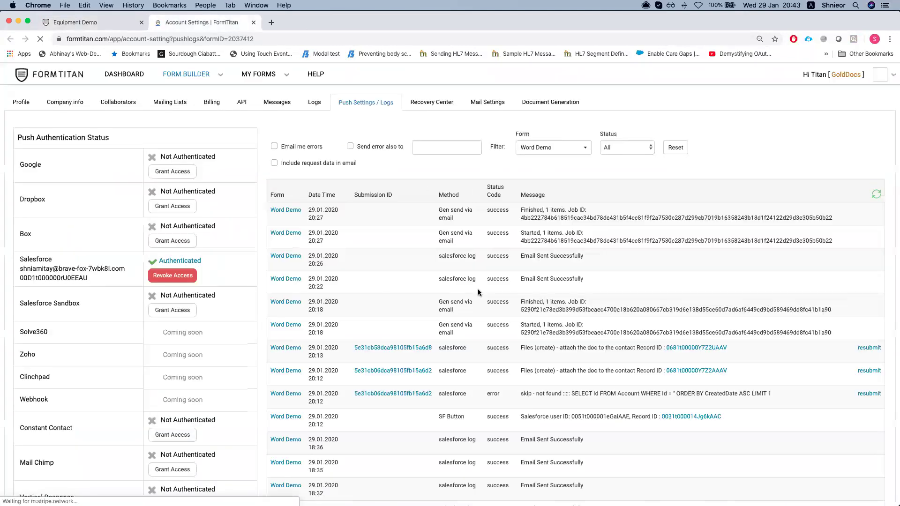
pyautogui.click(676, 147)
pyautogui.moveTo(460, 211); pyautogui.dragTo(526, 213)
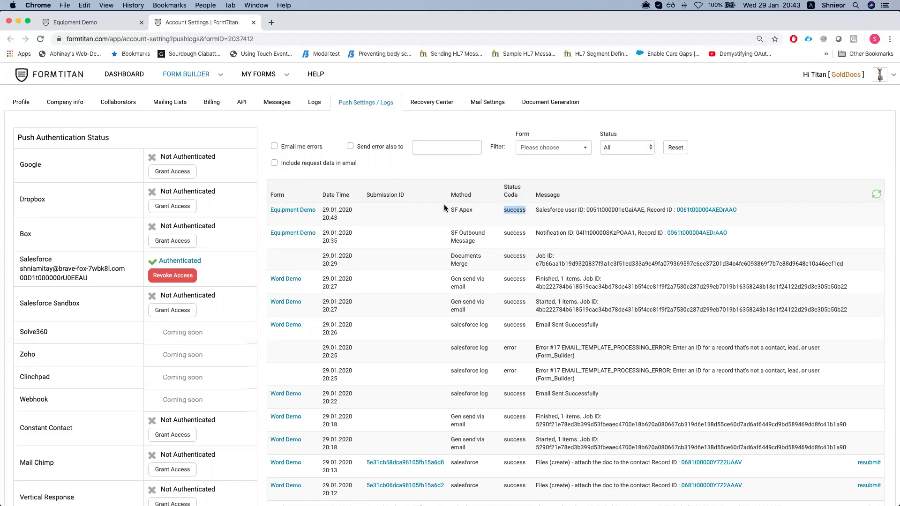
pyautogui.click(578, 216)
pyautogui.hotkey('ctrl', 'Up')
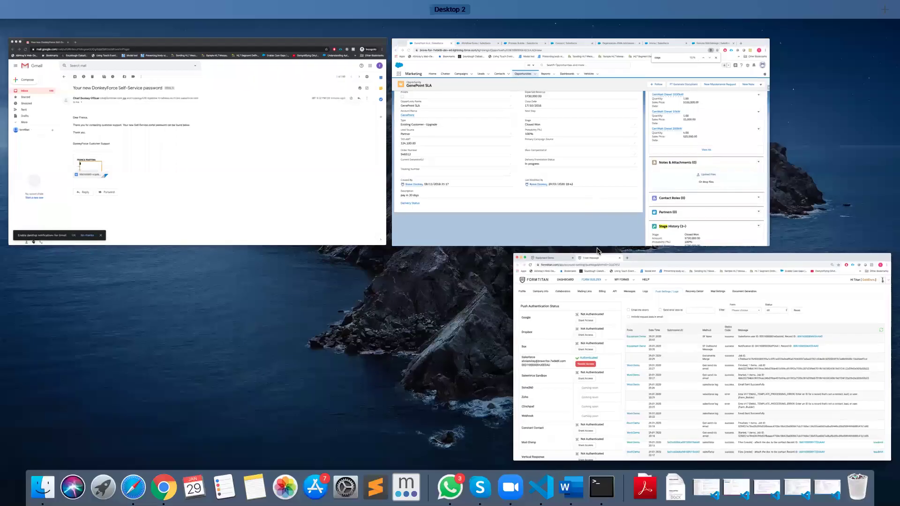
# Return to the GenePoint SLA opportunity, close the find bar, and open Setup in a new tab
pyautogui.click(573, 231)
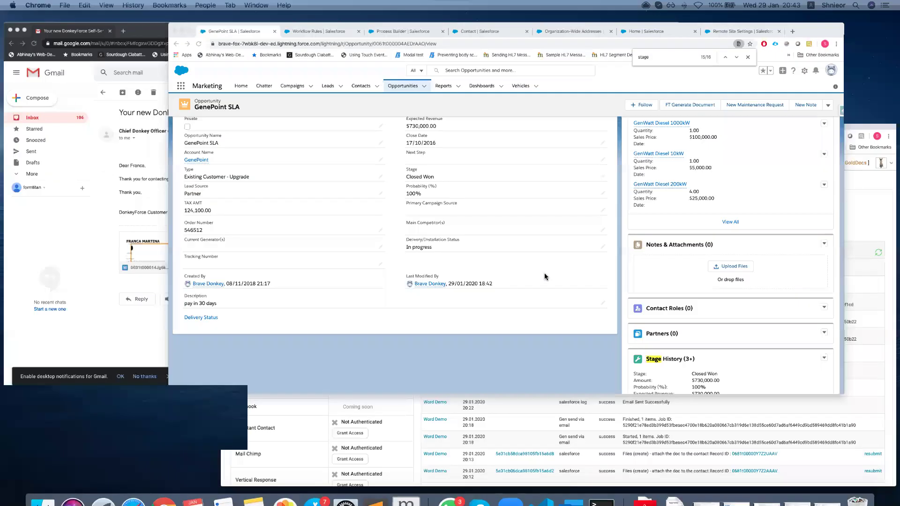
pyautogui.scroll(5, 483, 230)
pyautogui.scroll(-1, 479, 230)
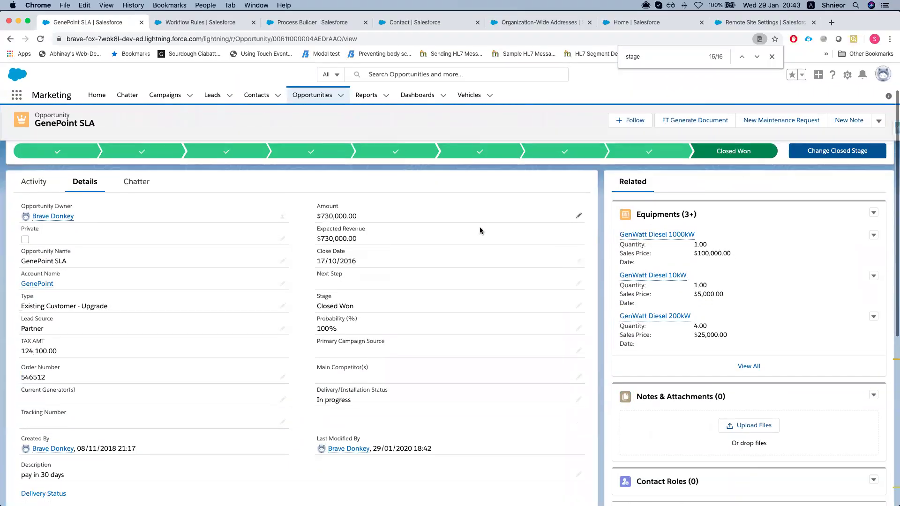
pyautogui.scroll(3, 450, 188)
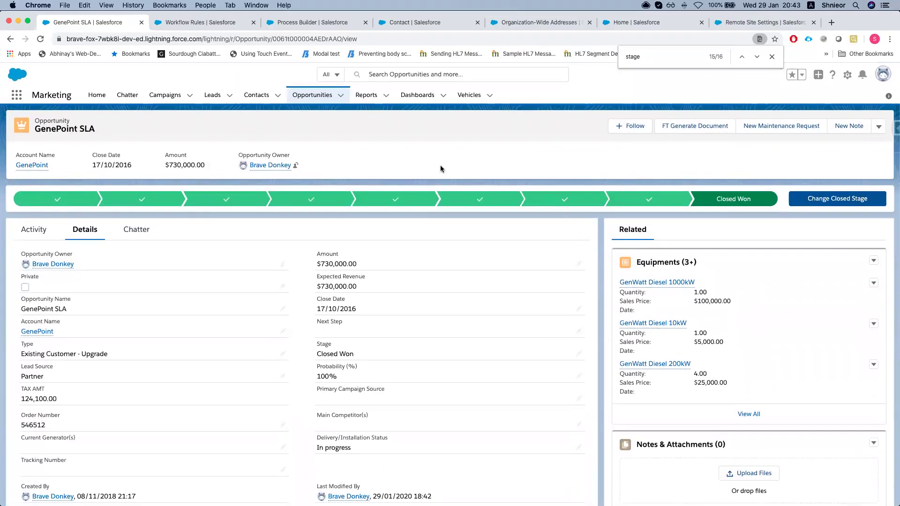
pyautogui.click(772, 56)
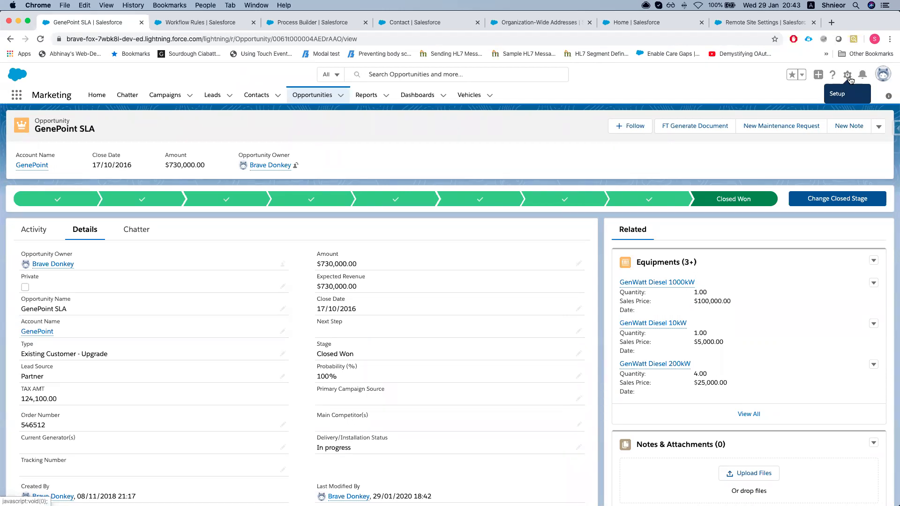
pyautogui.click(847, 79)
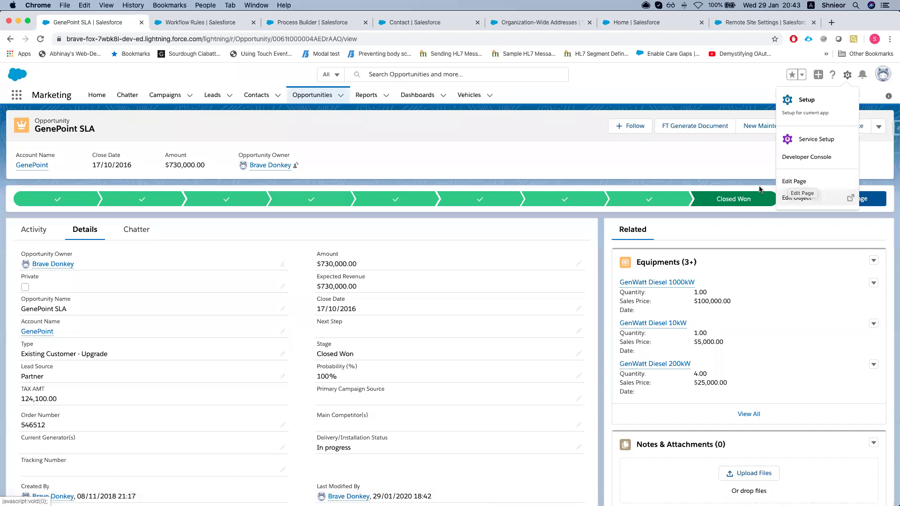
pyautogui.click(807, 113)
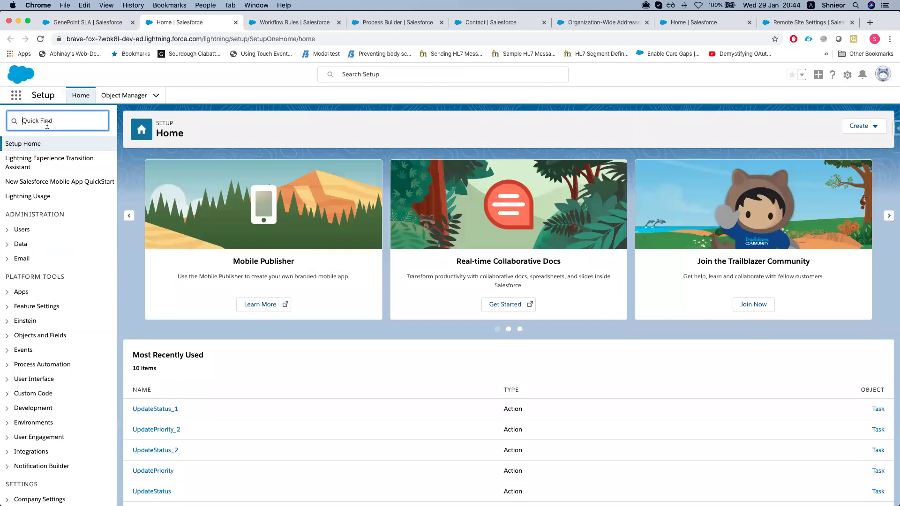
# Find Flows through Quick Find 'flow' and open the 'create cont and doc' flow
pyautogui.write('lo')
pyautogui.press('BackSpace')
pyautogui.press('BackSpace')
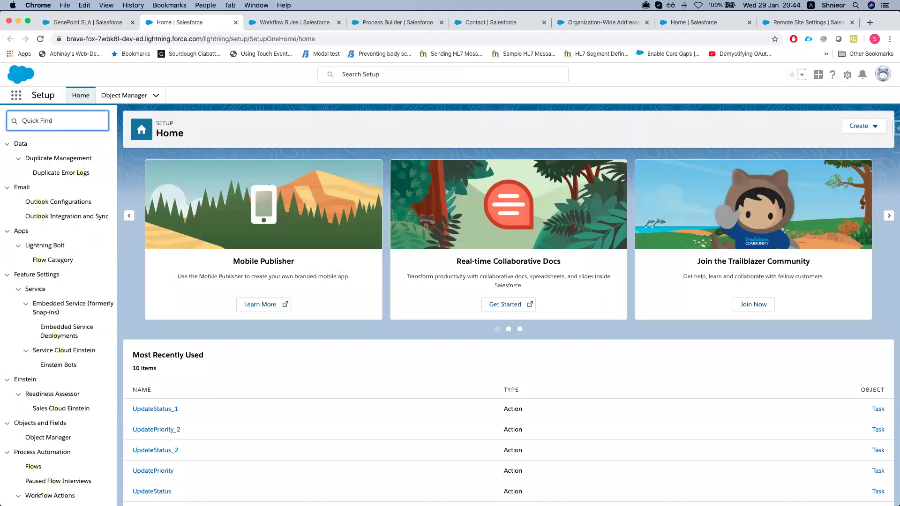
pyautogui.write('flow')
pyautogui.click(33, 202)
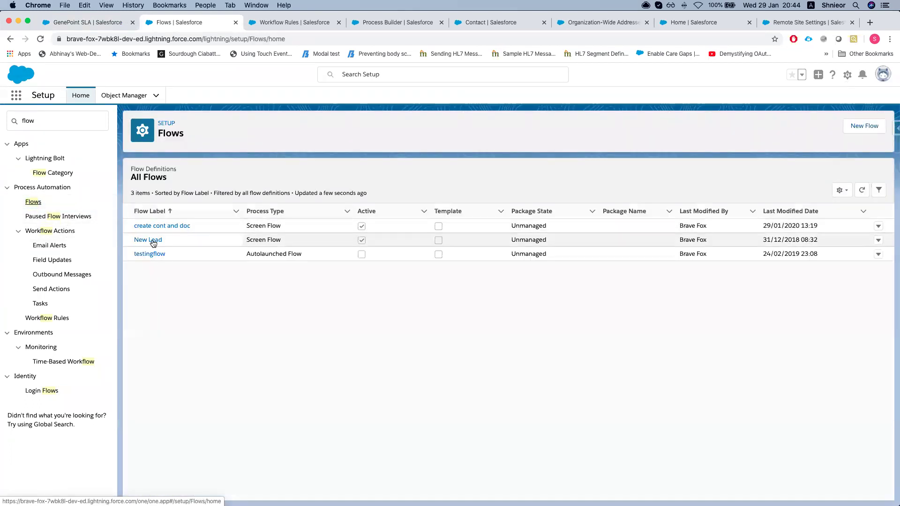
pyautogui.click(178, 229)
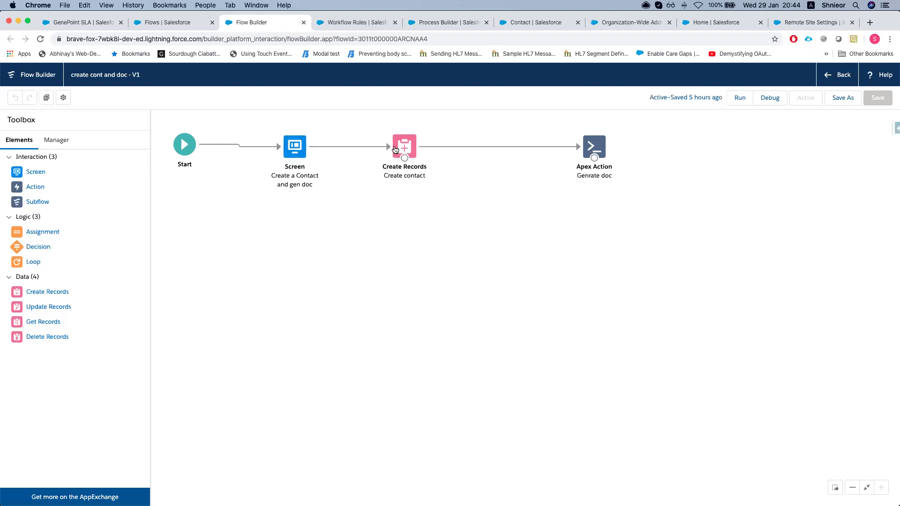
# Look at the existing Apex Action, then start a new Form_Builder__FTDocGen action
pyautogui.click(596, 149)
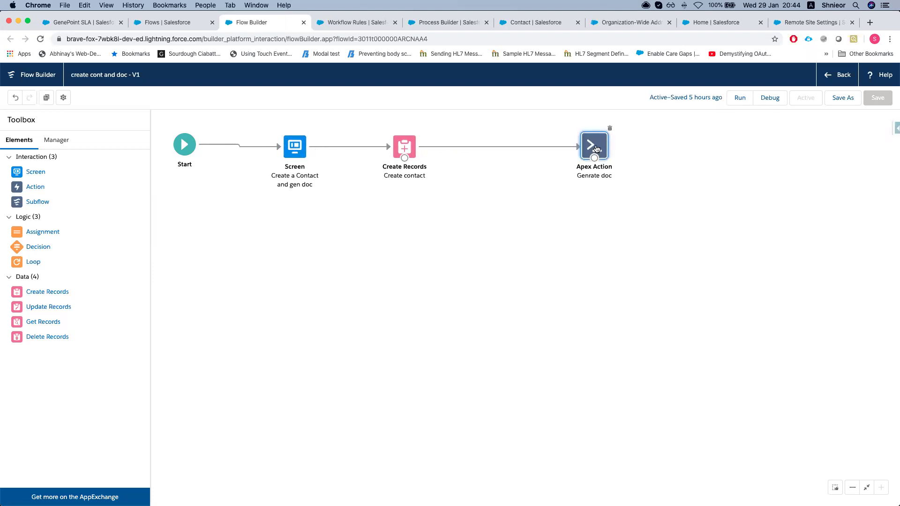
pyautogui.doubleClick(597, 148)
pyautogui.click(728, 117)
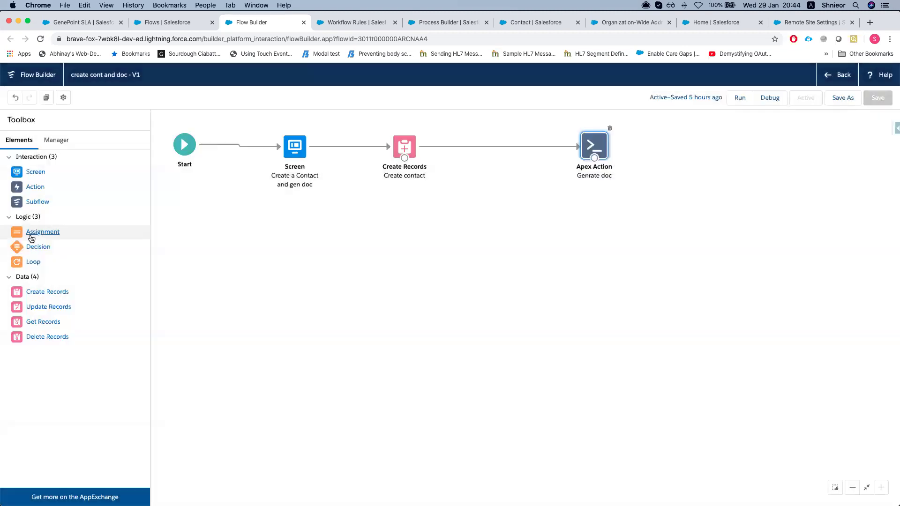
pyautogui.moveTo(36, 187); pyautogui.dragTo(377, 299)
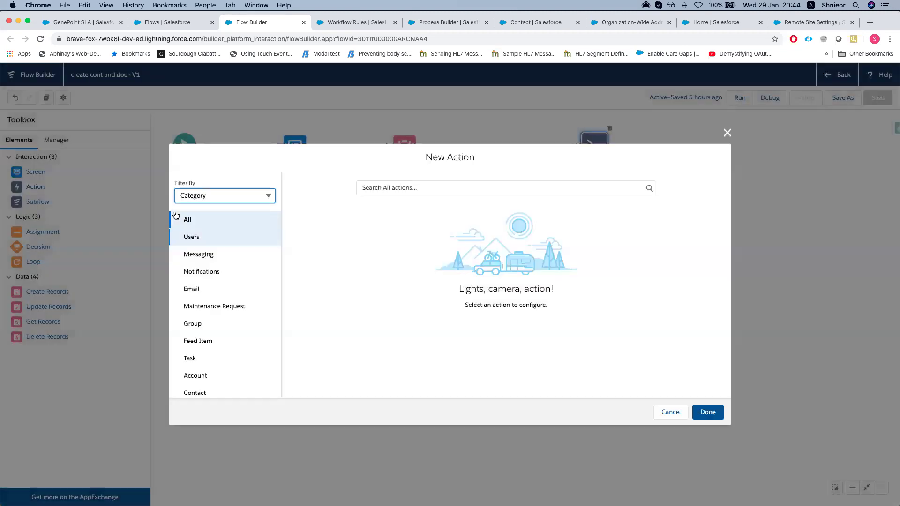
pyautogui.click(425, 187)
pyautogui.write('ape')
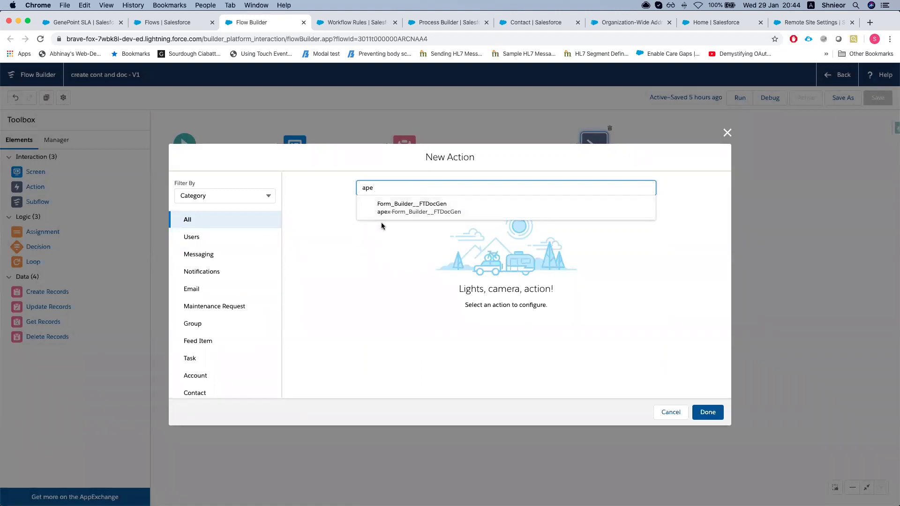
pyautogui.click(406, 220)
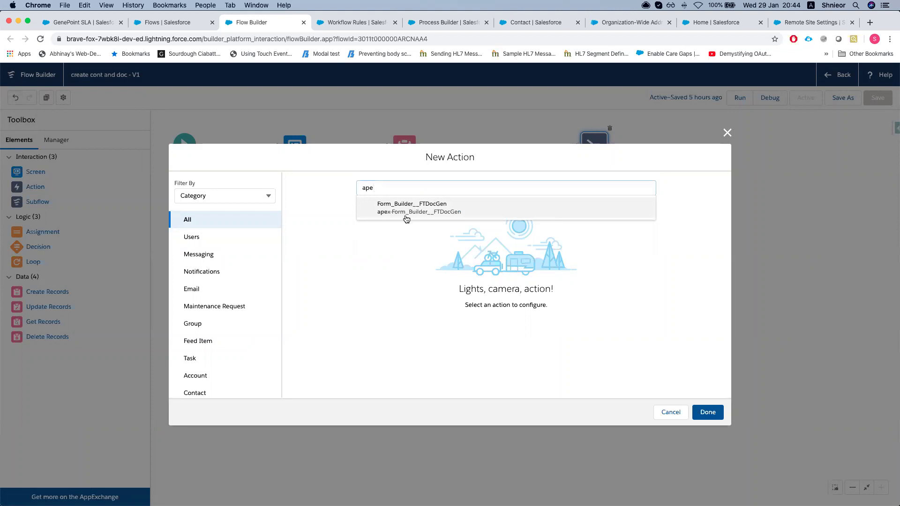
# Review the ftAPIKey, ftFormHash and objectId inputs, then cancel without adding the action
pyautogui.click(346, 329)
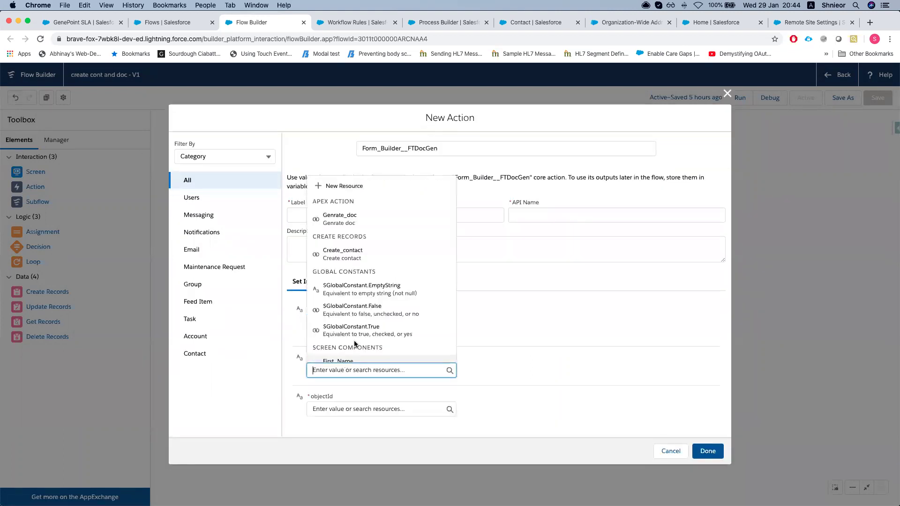
pyautogui.click(431, 334)
pyautogui.click(373, 320)
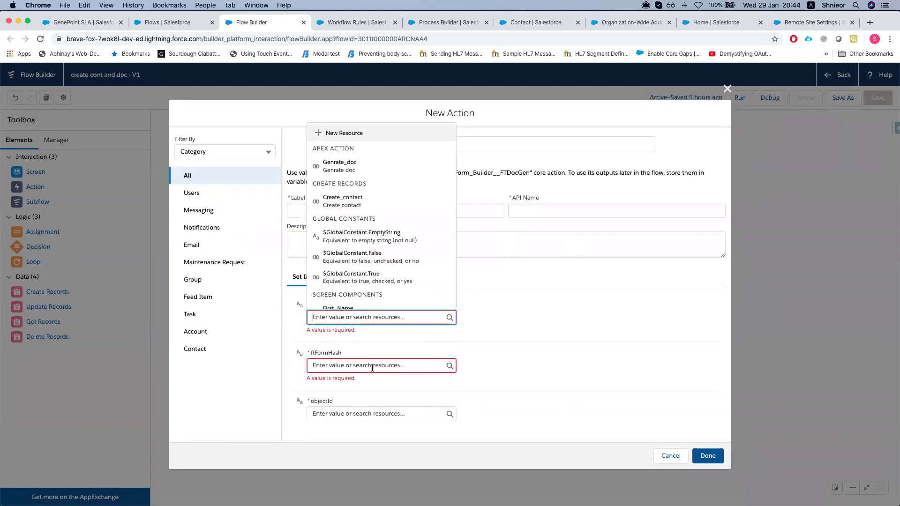
pyautogui.click(308, 328)
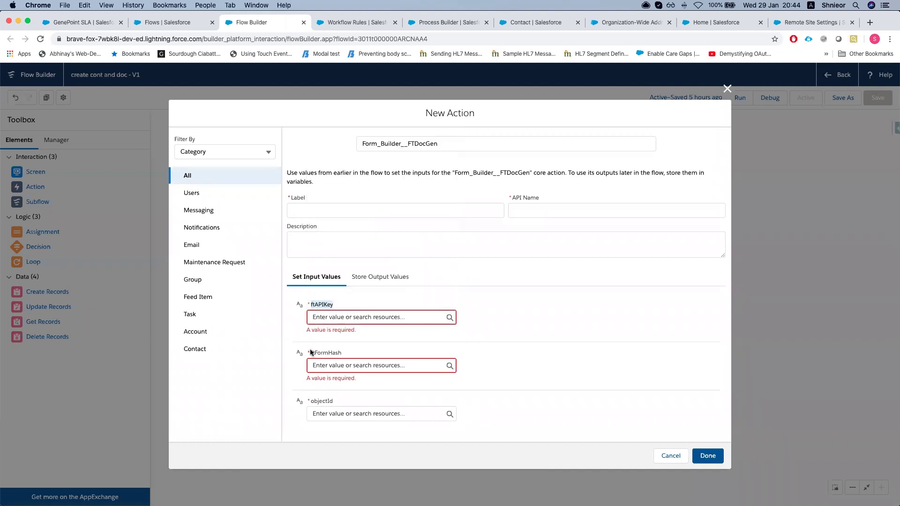
pyautogui.moveTo(310, 352); pyautogui.dragTo(355, 392)
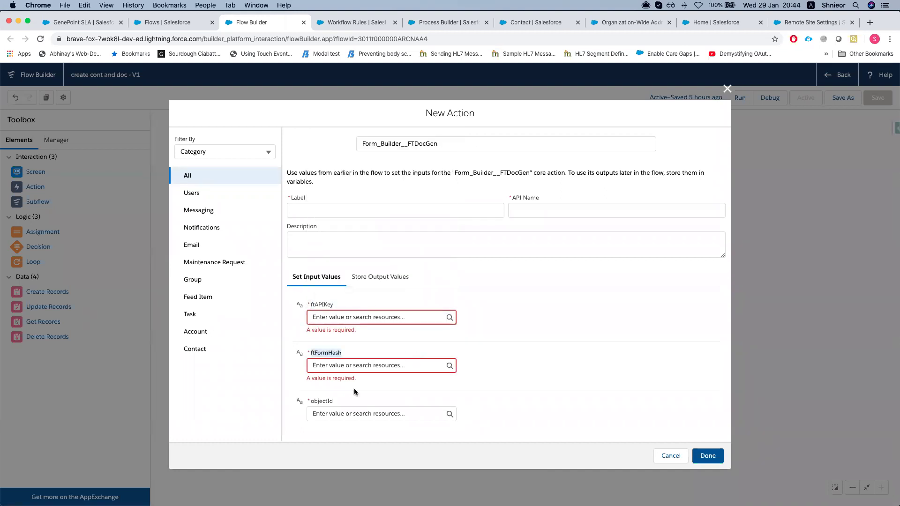
pyautogui.click(381, 413)
pyautogui.scroll(-3, 401, 399)
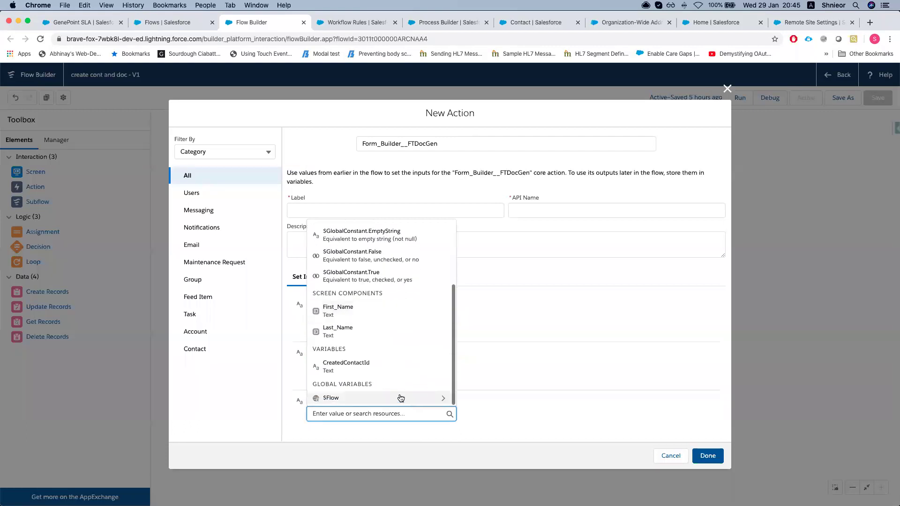
pyautogui.click(596, 342)
pyautogui.click(653, 457)
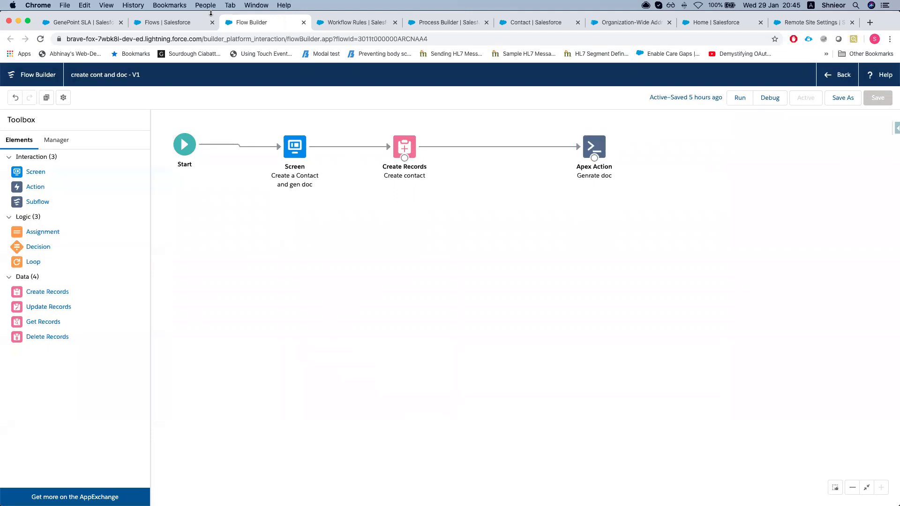
# Open Contacts in a new browser tab
pyautogui.click(75, 22)
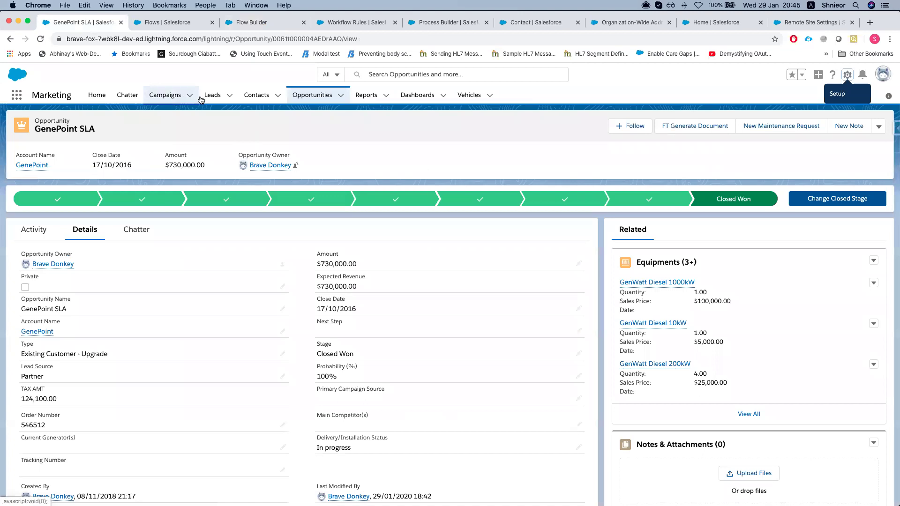
pyautogui.keyDown('super'); pyautogui.click(257, 95); pyautogui.keyUp('super')
pyautogui.click(144, 22)
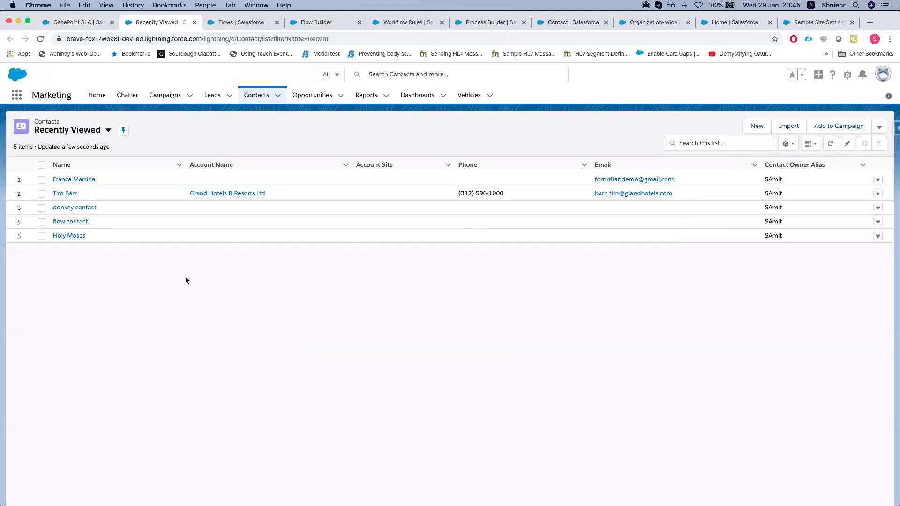
# Switch to the Donkey Contact Create app and open its Create a contact panel
pyautogui.click(17, 96)
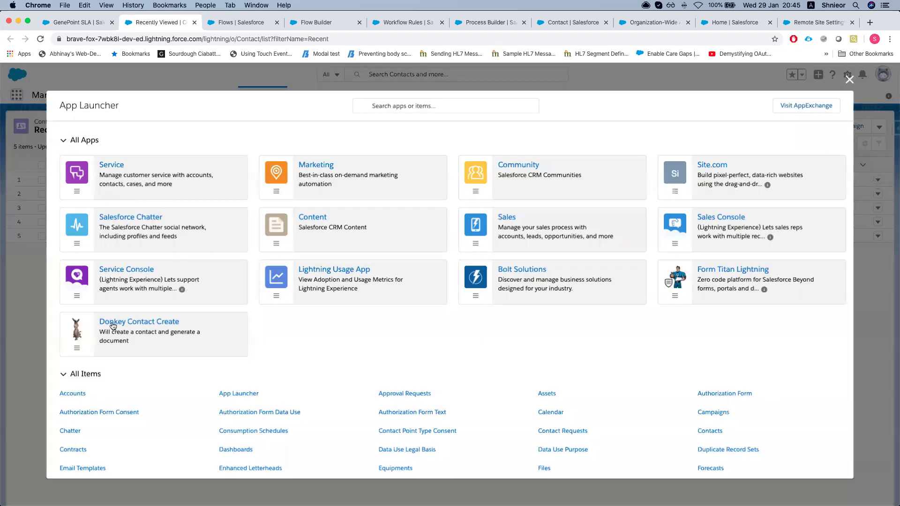
pyautogui.click(162, 333)
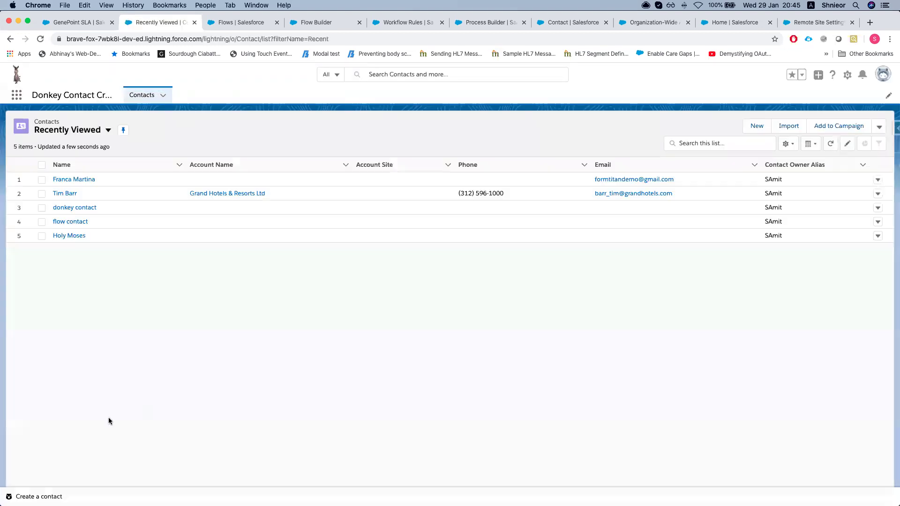
pyautogui.click(12, 496)
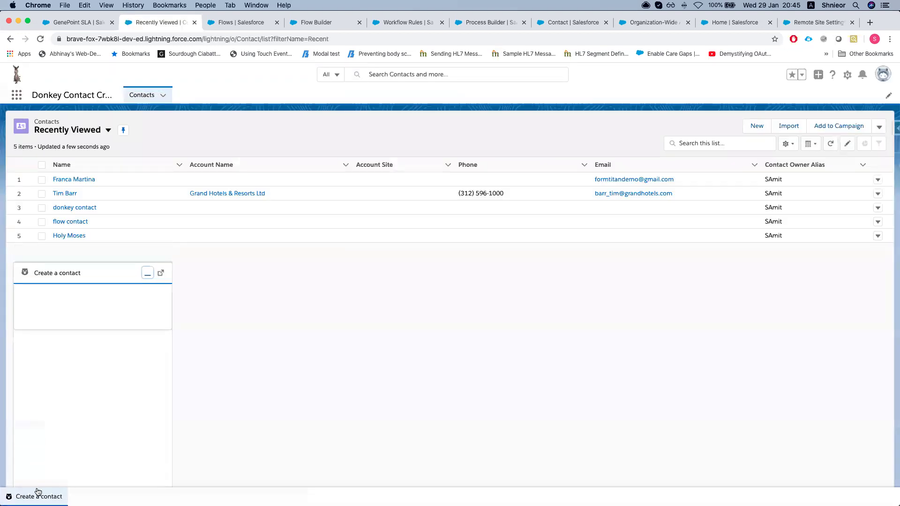
# Enter the contact's first and last name, submit, and open the new contact's record
pyautogui.click(70, 319)
pyautogui.write('Hello')
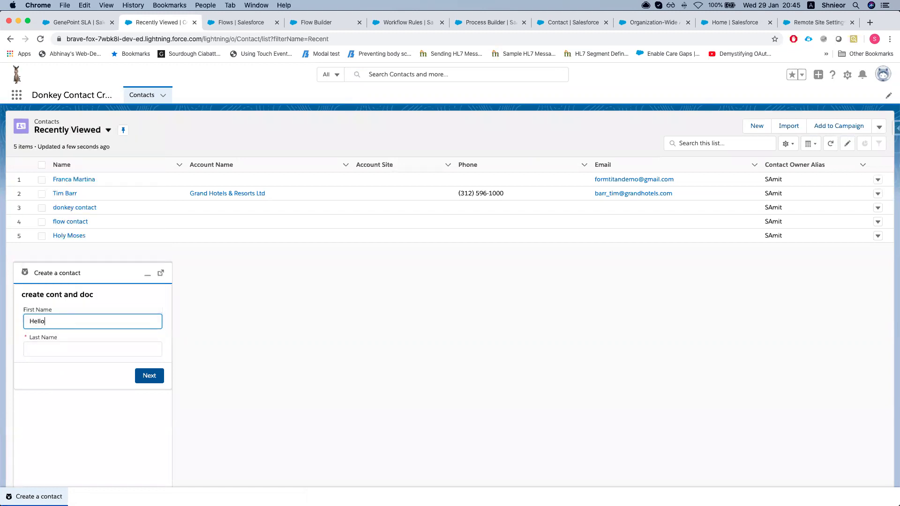
pyautogui.click(92, 349)
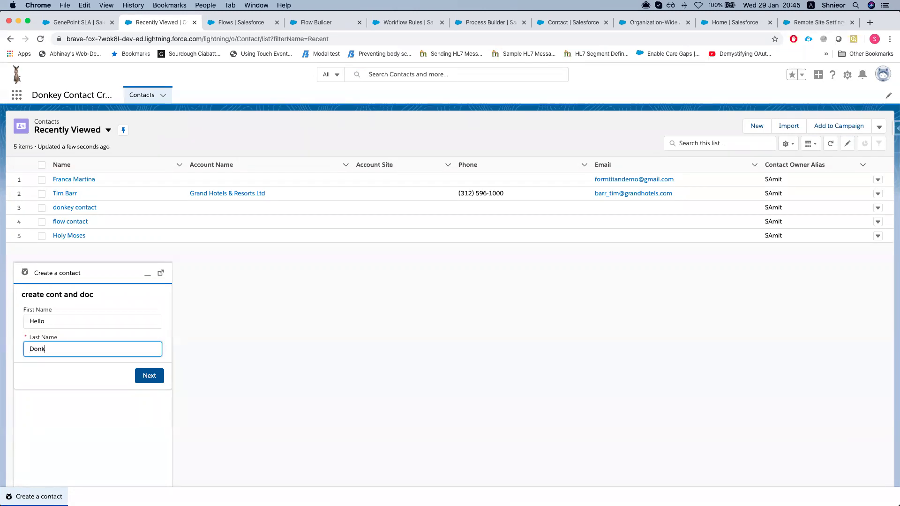
pyautogui.write('Donkey')
pyautogui.click(136, 377)
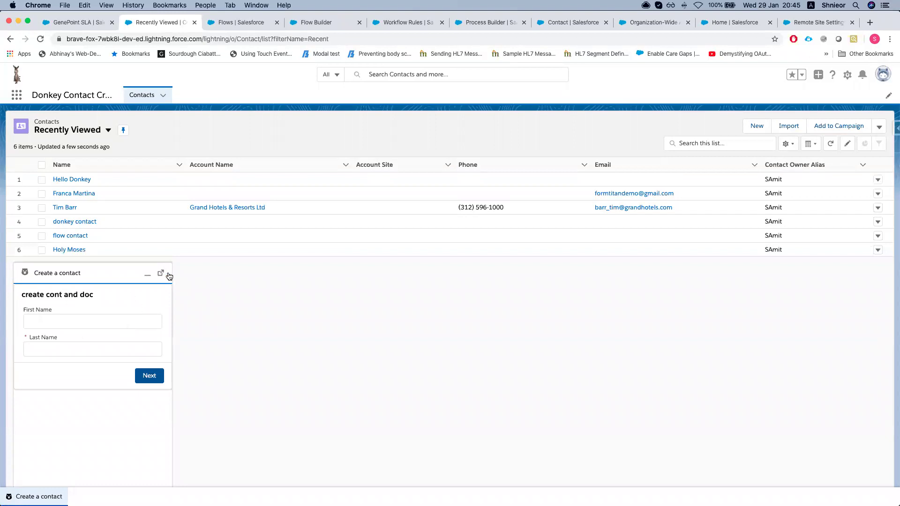
pyautogui.click(147, 275)
pyautogui.click(70, 179)
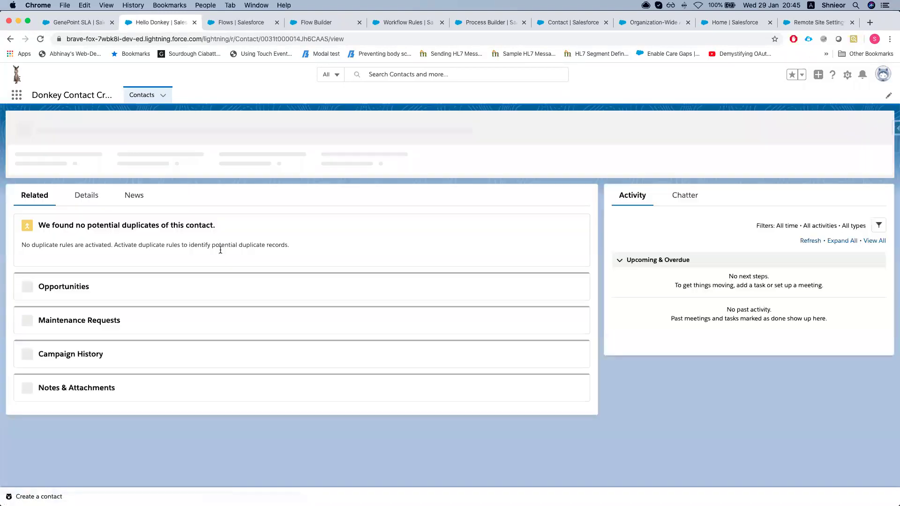
pyautogui.hotkey('ctrl', 'Up')
# Refresh FormTitan's push logs, confirm the 20:45 SF Apex success entry, then return to Salesforce
pyautogui.click(557, 201)
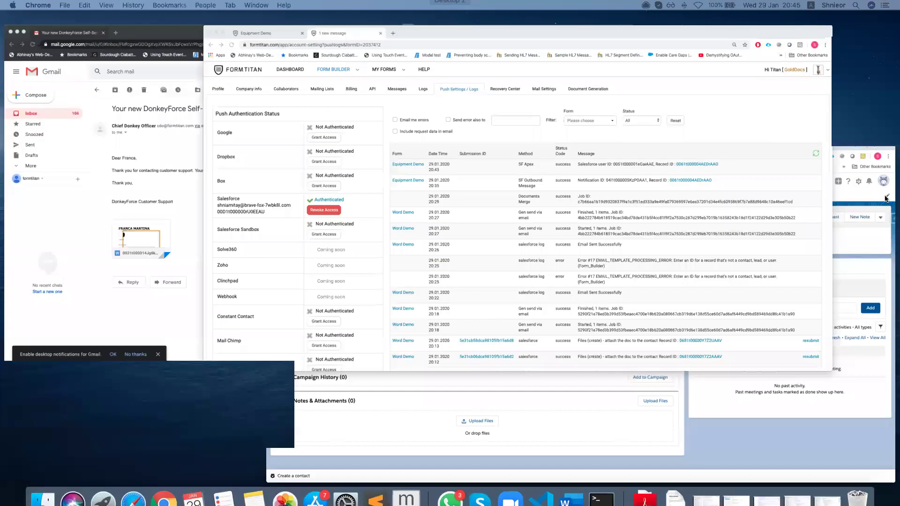
pyautogui.click(676, 150)
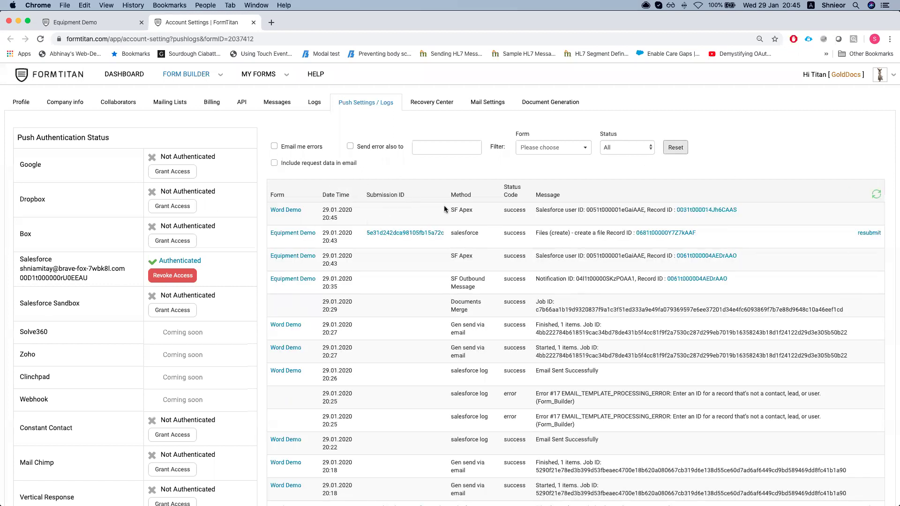
pyautogui.moveTo(448, 209); pyautogui.dragTo(477, 209)
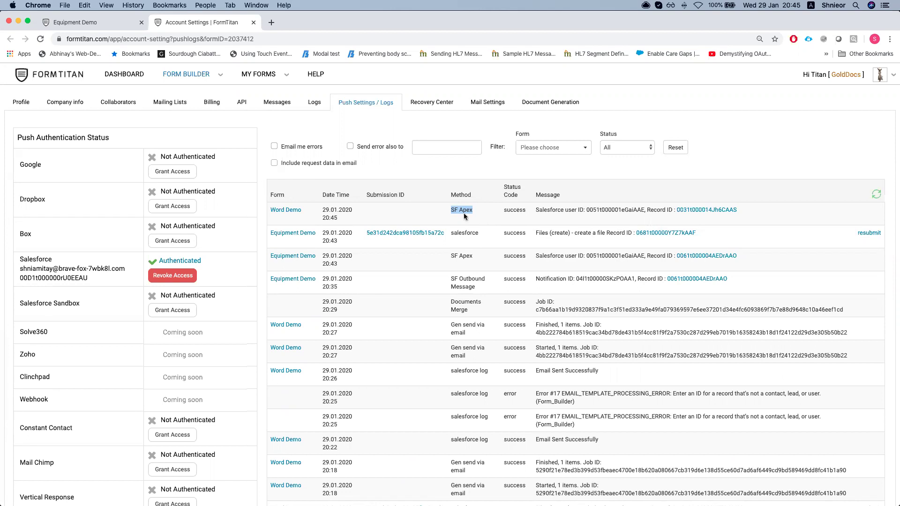
pyautogui.click(441, 219)
pyautogui.moveTo(322, 220); pyautogui.dragTo(337, 219)
pyautogui.doubleClick(574, 208)
pyautogui.click(594, 206)
pyautogui.hotkey('ctrl', 'Up')
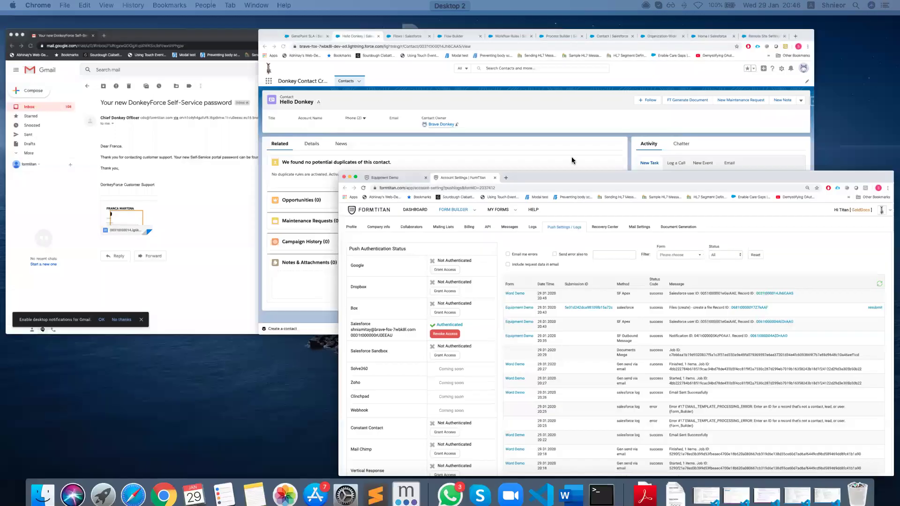
pyautogui.click(266, 137)
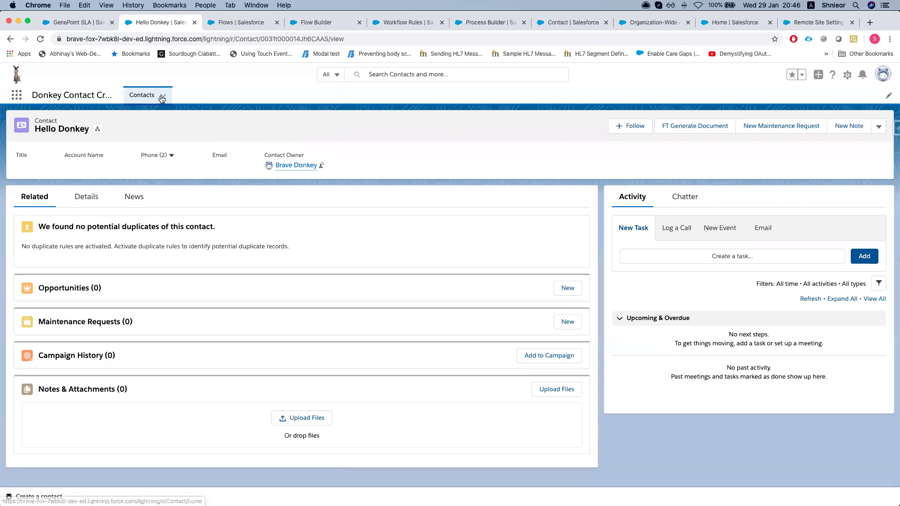
# Show the All Contacts list view sorted by Name
pyautogui.click(139, 96)
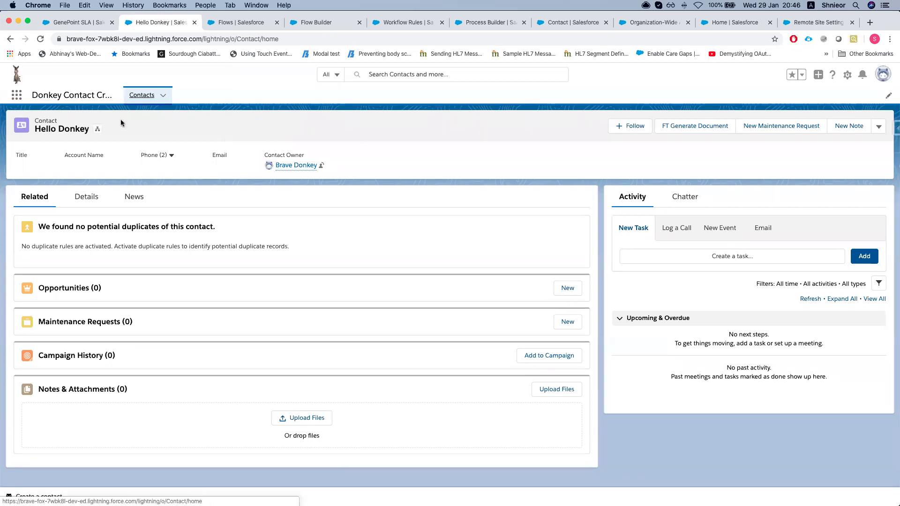
pyautogui.click(81, 136)
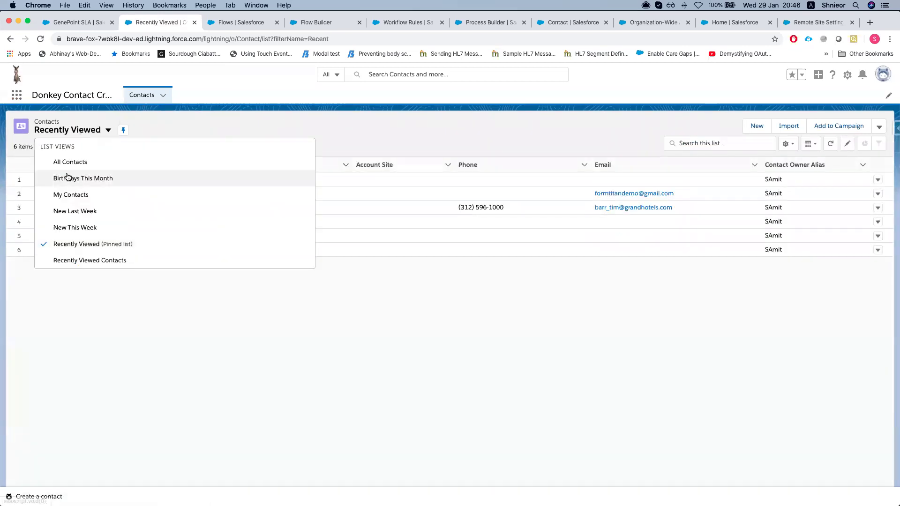
pyautogui.click(65, 161)
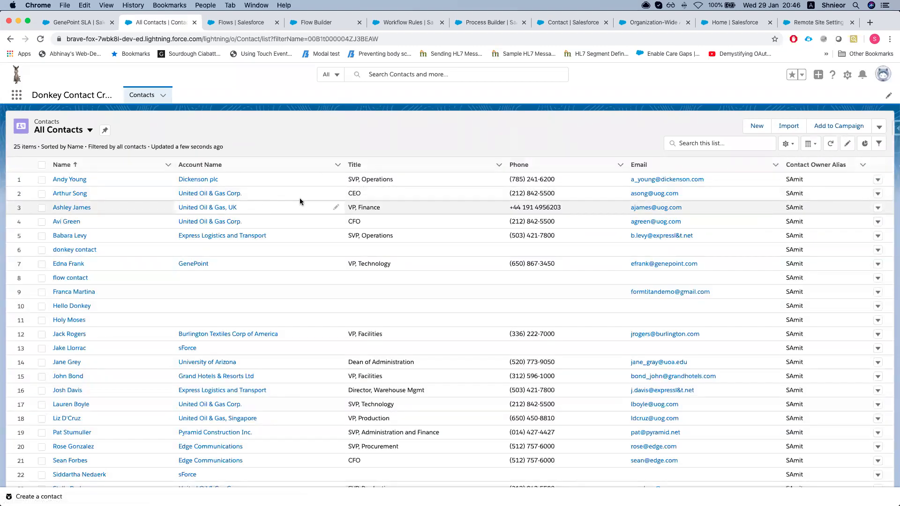
pyautogui.click(879, 127)
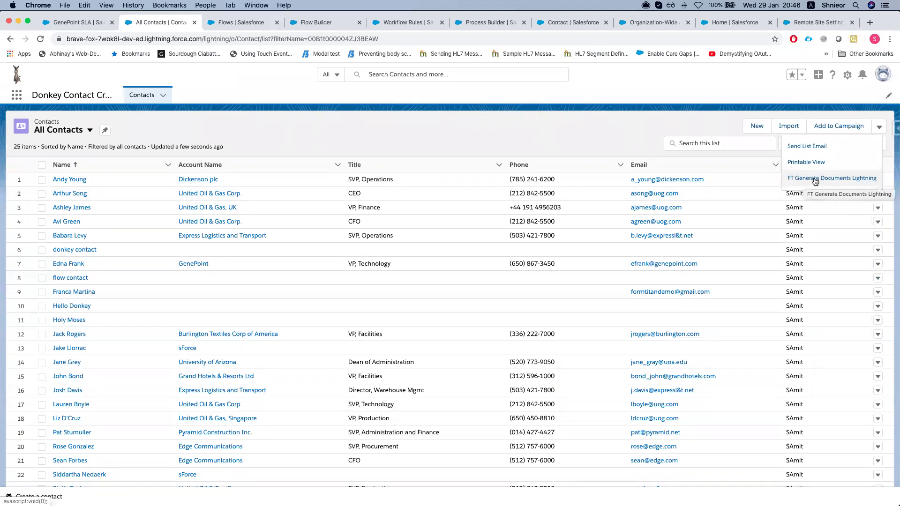
pyautogui.click(553, 148)
pyautogui.click(41, 178)
pyautogui.click(42, 180)
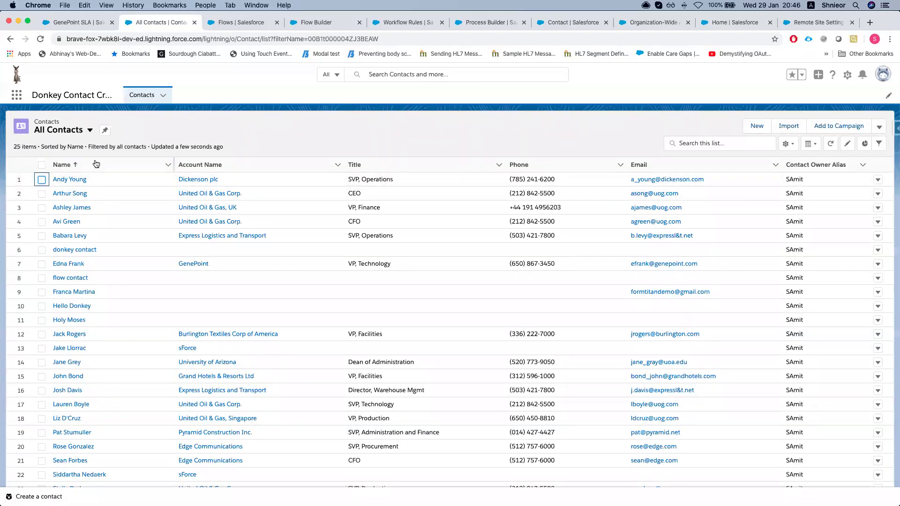
pyautogui.click(96, 164)
# Select the first three contacts and run FT Generate Documents Lightning on them
pyautogui.click(41, 179)
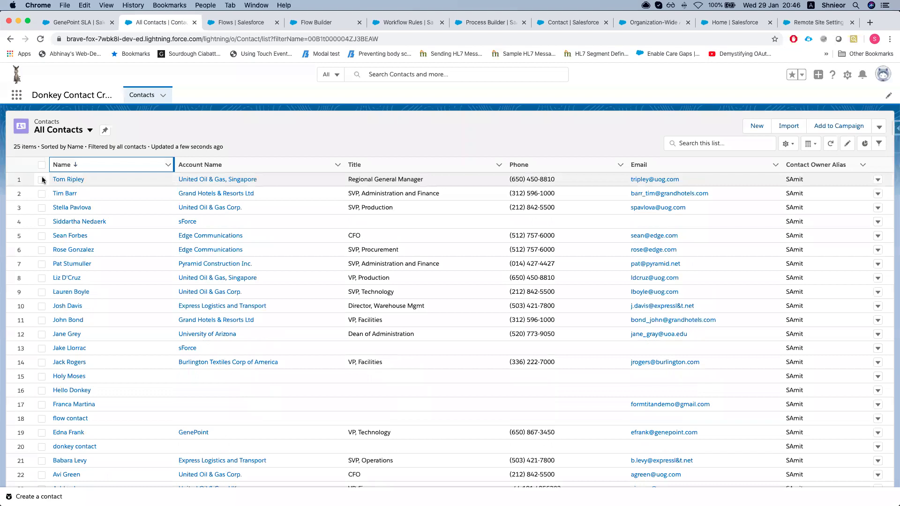
pyautogui.click(42, 193)
pyautogui.click(42, 208)
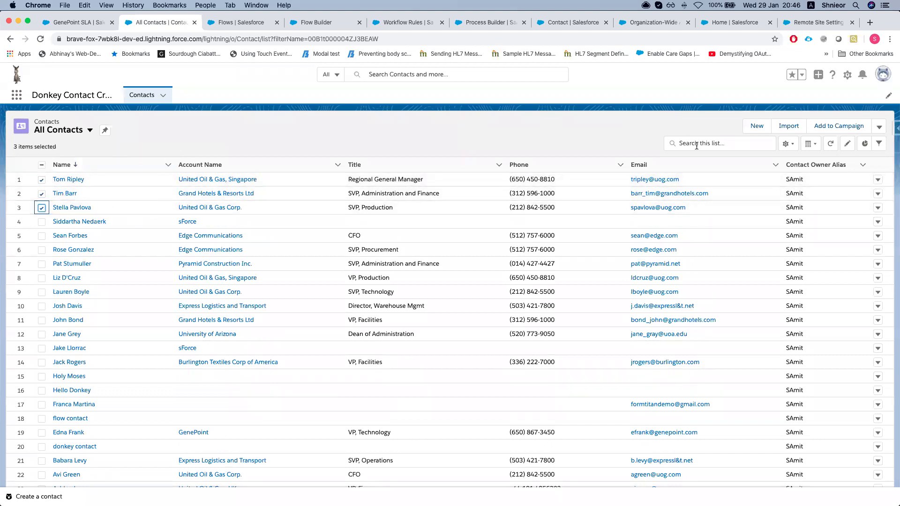
pyautogui.click(879, 127)
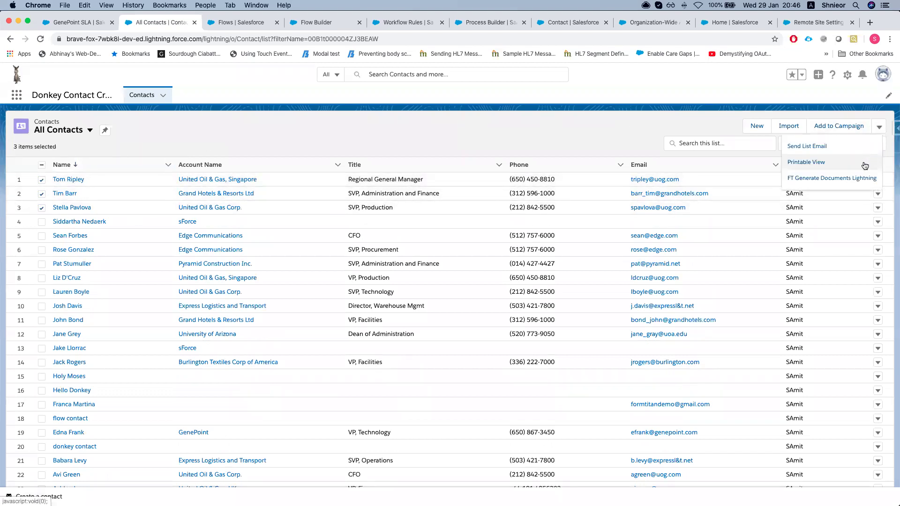
pyautogui.click(842, 180)
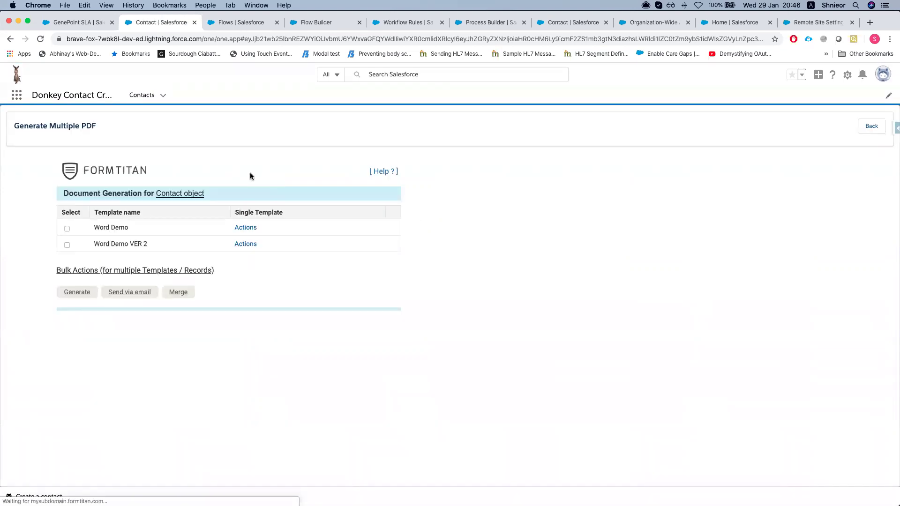
# Choose the Word Demo template and merge, queuing 3 documents for the selected contacts
pyautogui.click(67, 230)
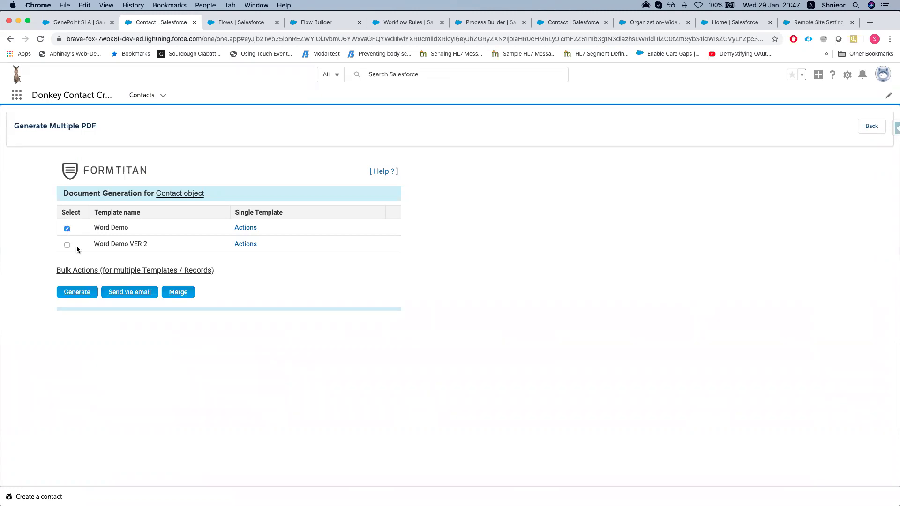
pyautogui.click(120, 294)
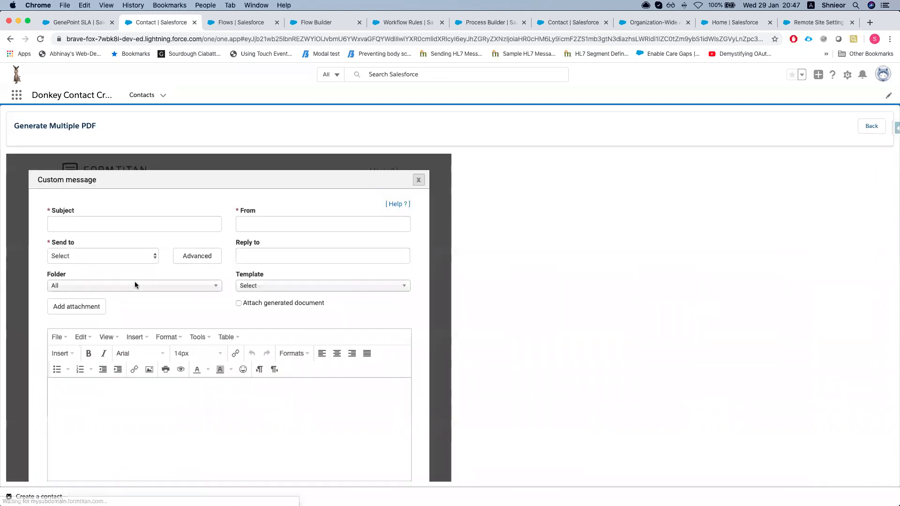
pyautogui.click(419, 180)
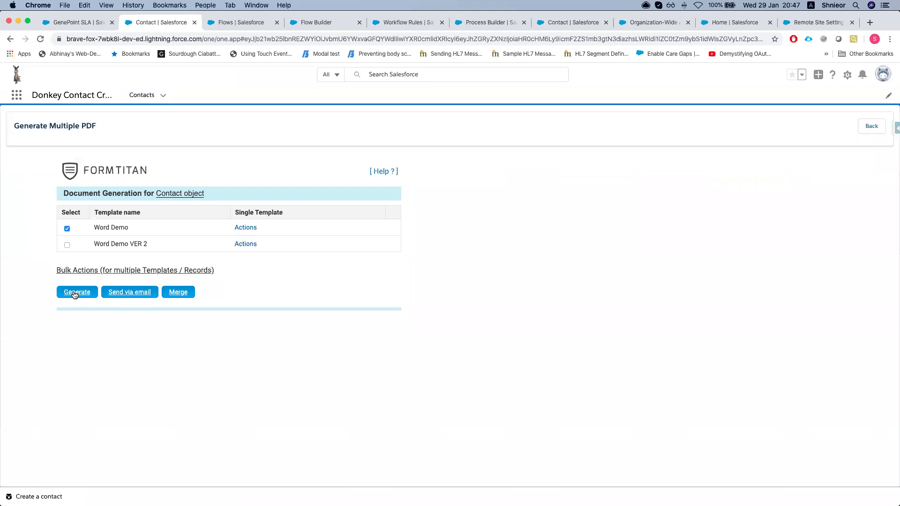
pyautogui.moveTo(94, 228); pyautogui.dragTo(145, 227)
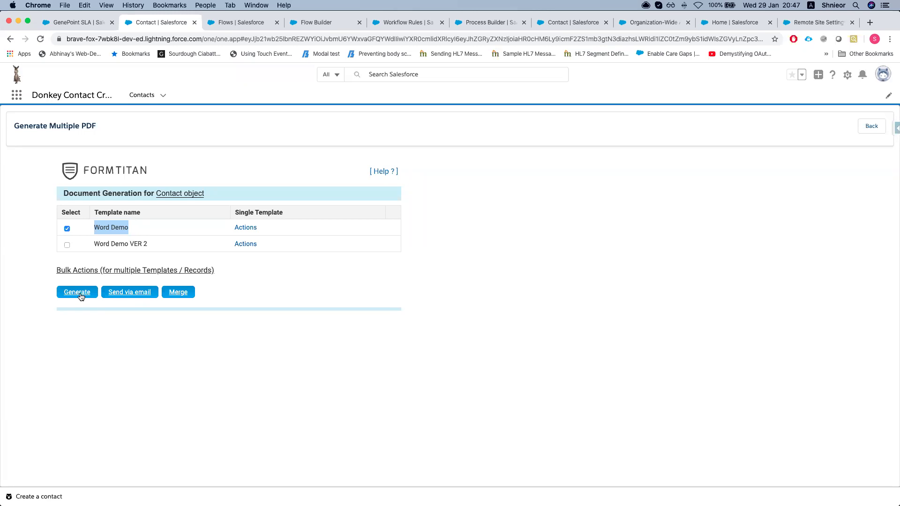
pyautogui.click(174, 294)
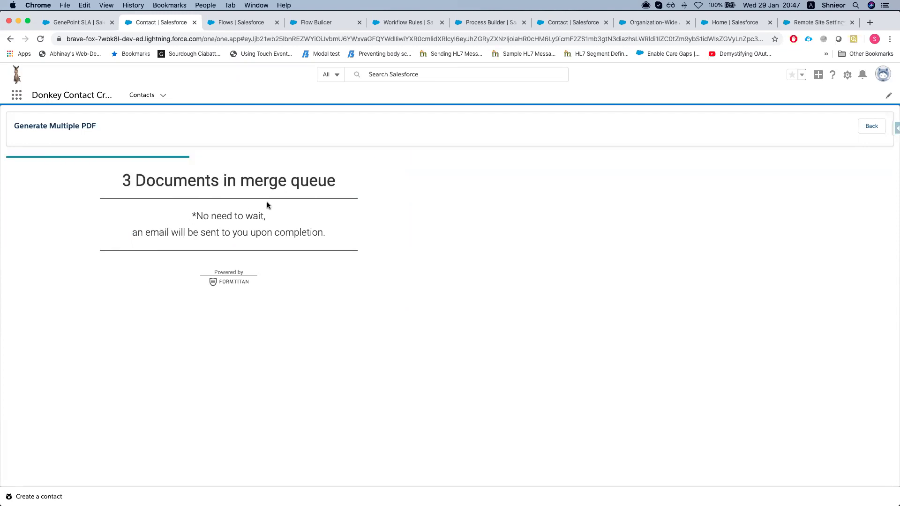
pyautogui.hotkey('ctrl', 'Up')
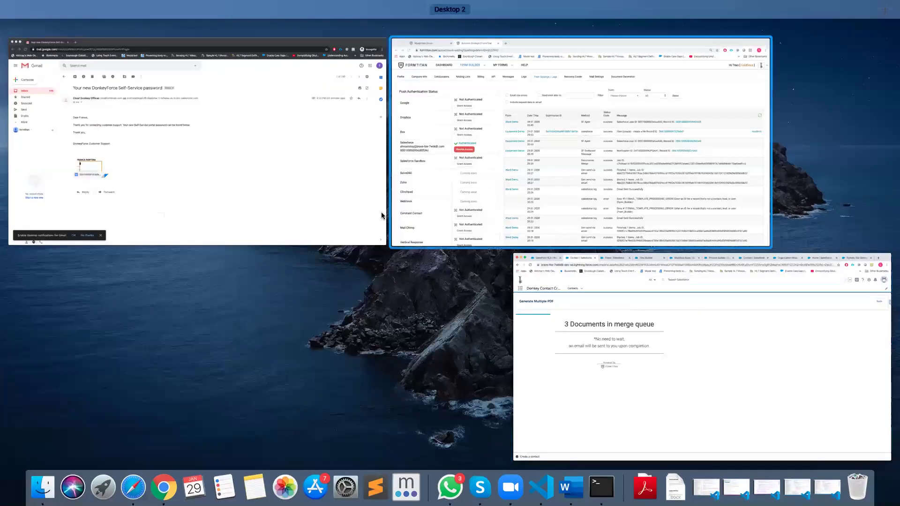
# Open the Salesforce Button configuration in the Equipment Demo form's Default PDF mapping settings
pyautogui.click(428, 180)
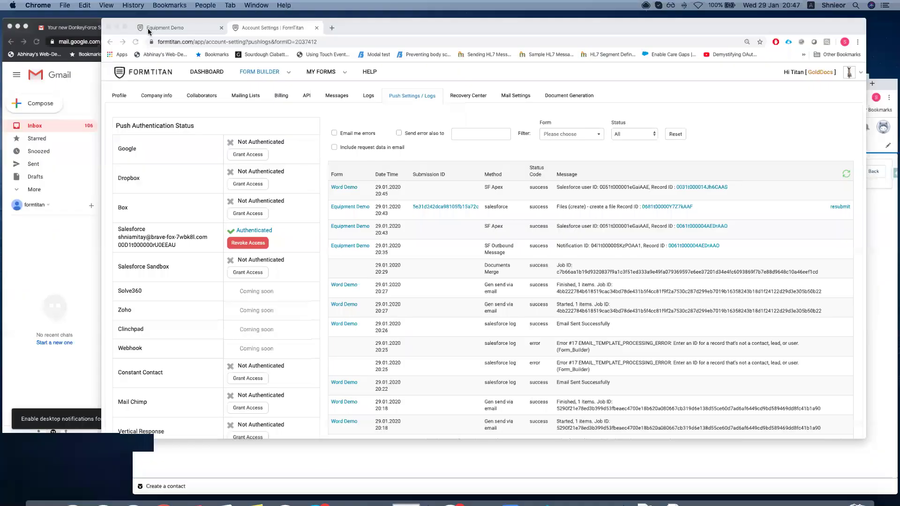
pyautogui.click(114, 22)
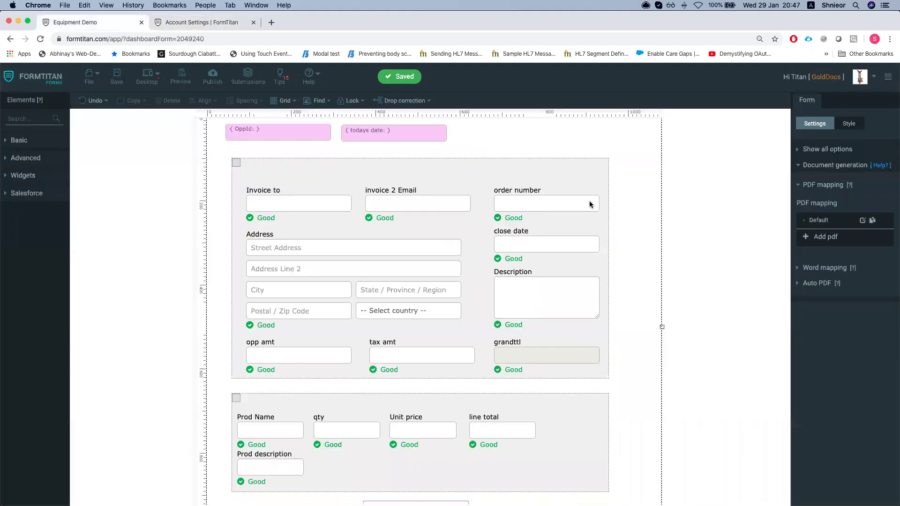
pyautogui.click(863, 222)
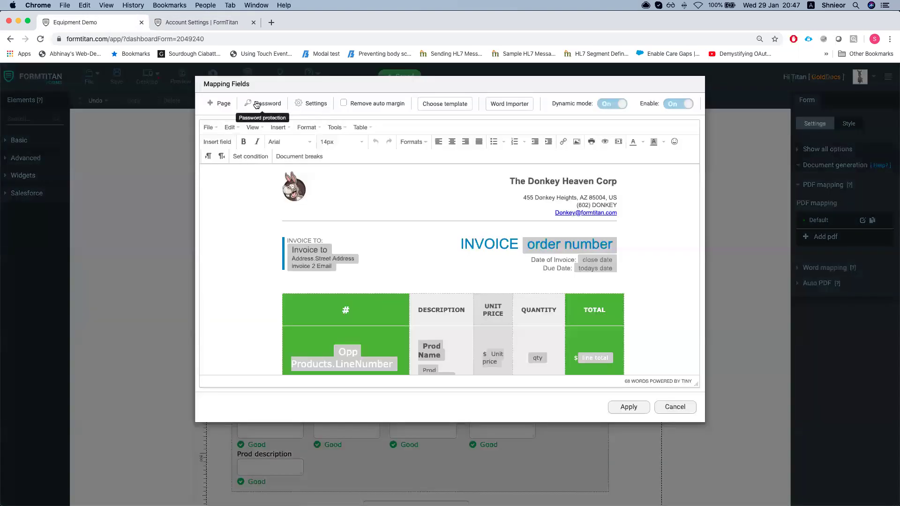
pyautogui.click(304, 104)
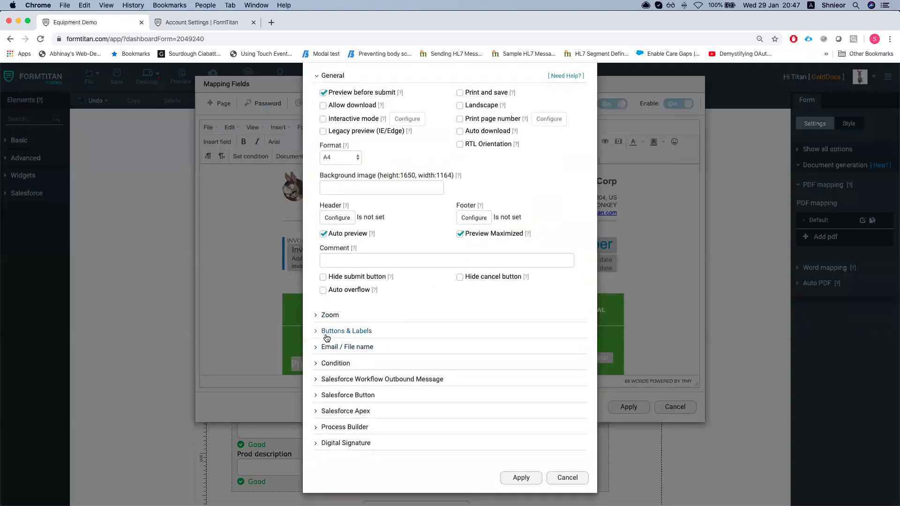
pyautogui.click(341, 396)
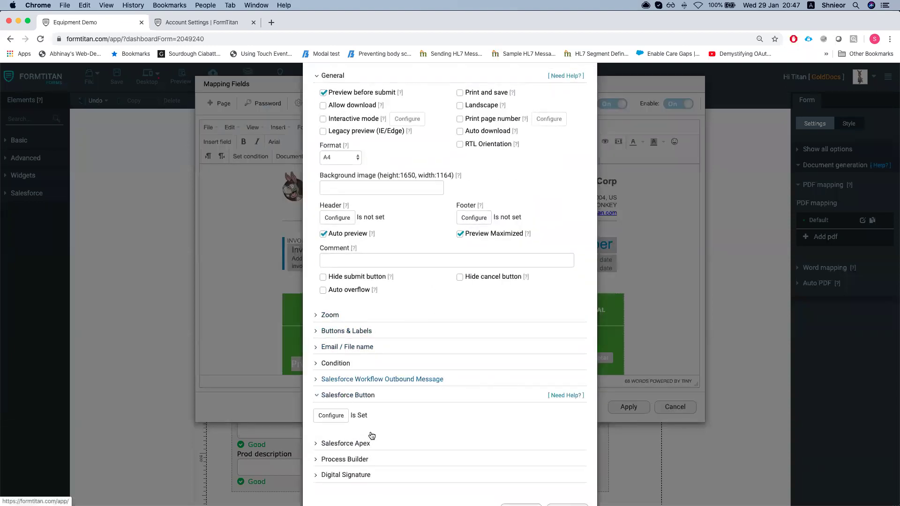
pyautogui.click(331, 415)
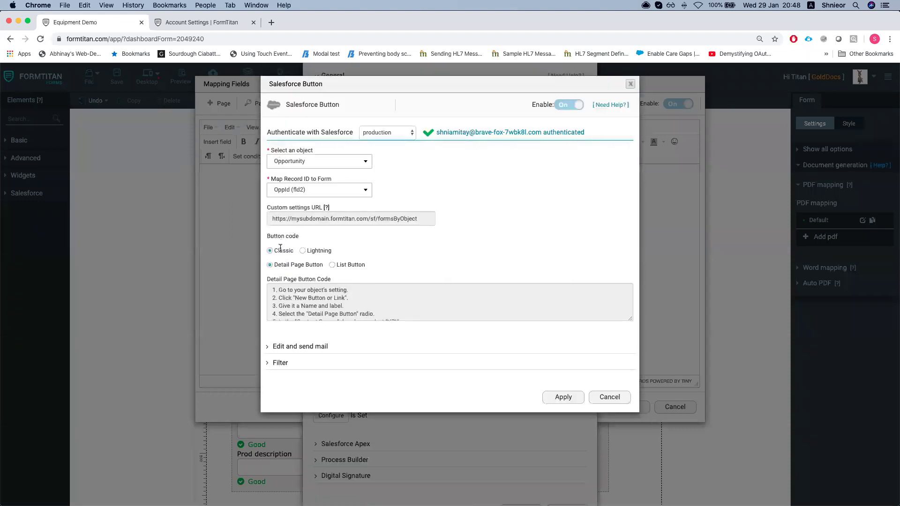
# Review the Classic button code for both list and detail page buttons
pyautogui.moveTo(266, 236); pyautogui.dragTo(329, 252)
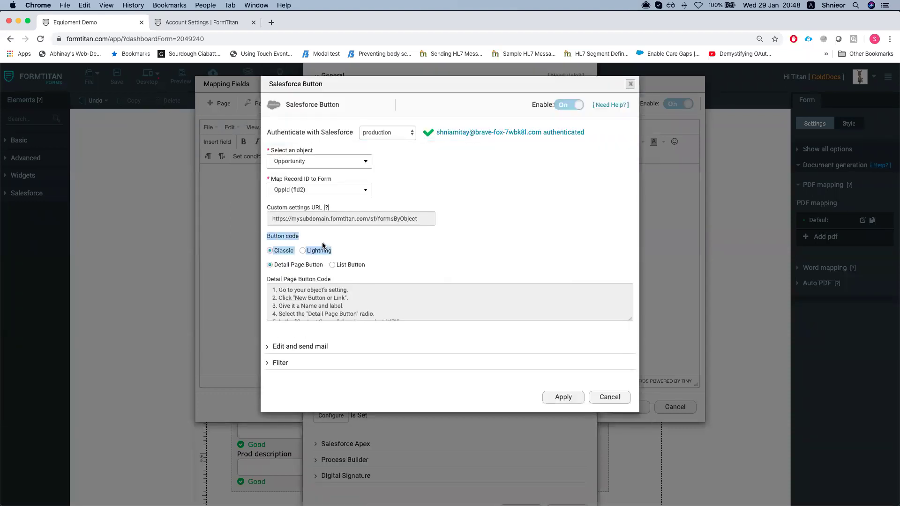
pyautogui.click(295, 251)
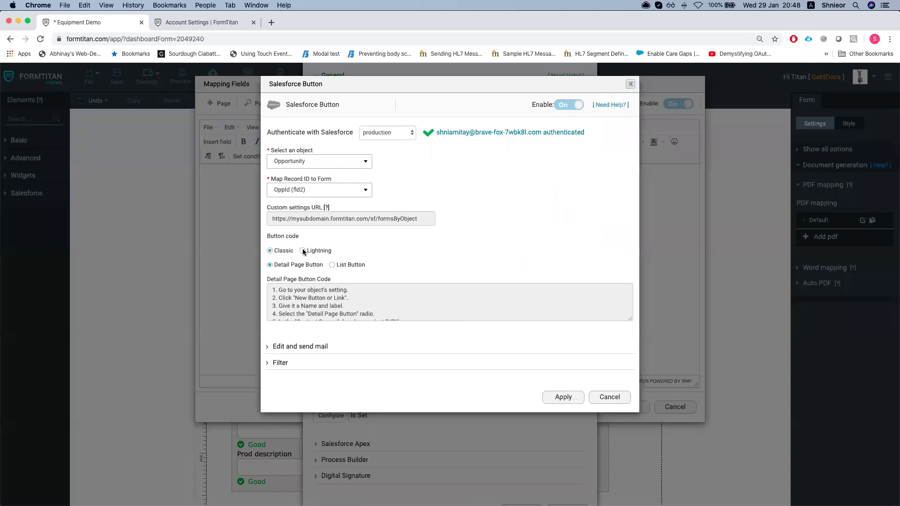
pyautogui.click(302, 251)
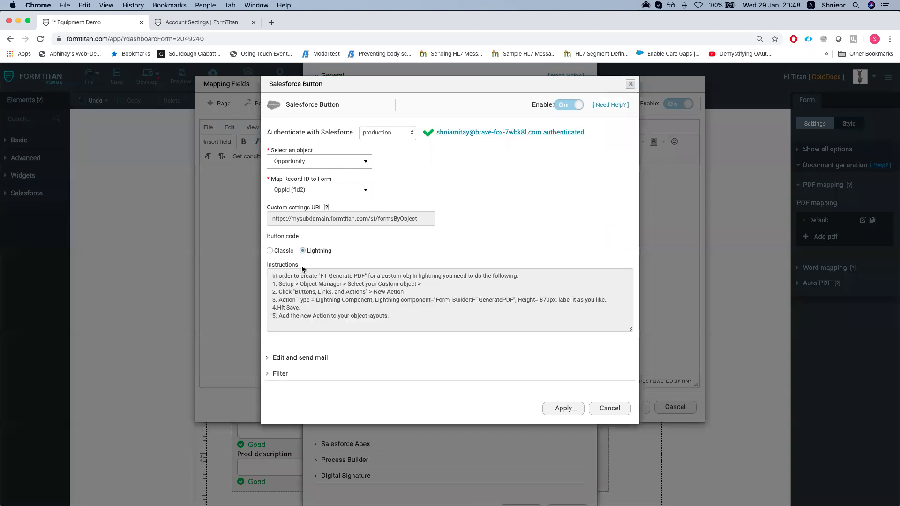
pyautogui.click(271, 252)
pyautogui.click(333, 265)
pyautogui.scroll(-10, 300, 303)
pyautogui.moveTo(296, 361); pyautogui.dragTo(241, 272)
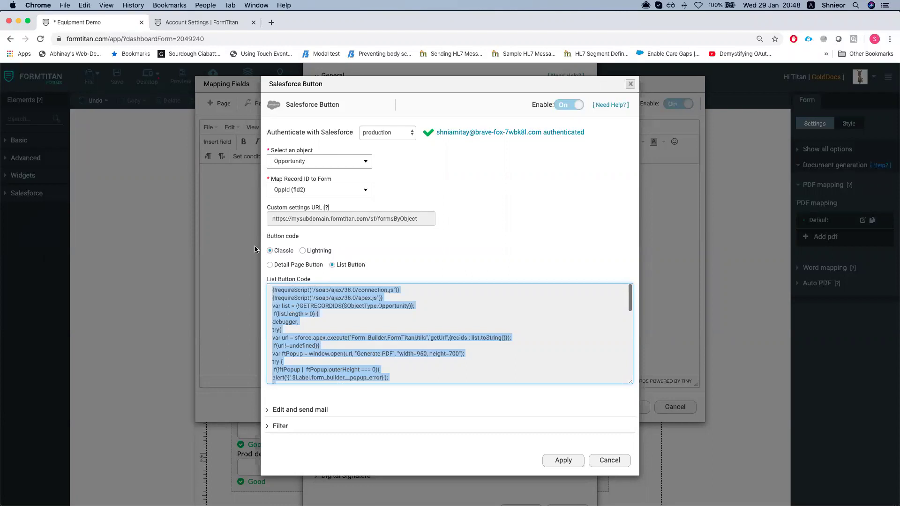
pyautogui.click(270, 265)
pyautogui.scroll(-3, 363, 305)
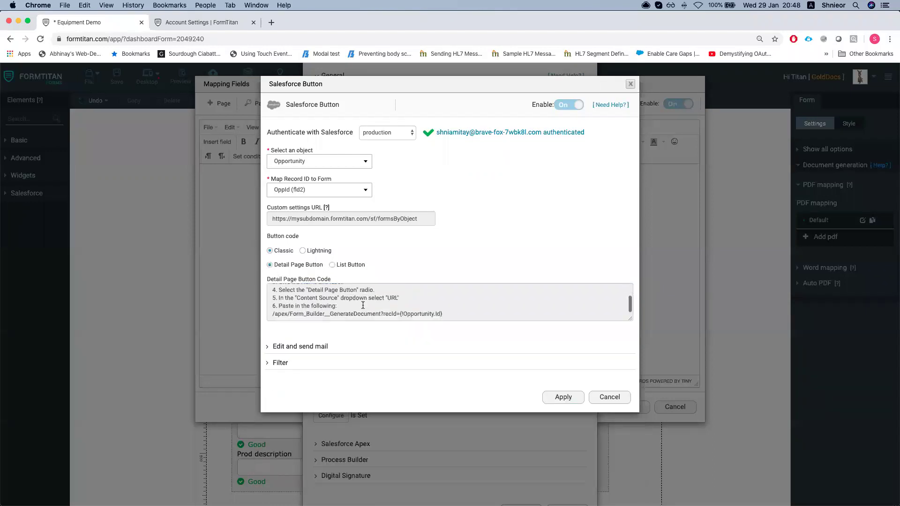
pyautogui.moveTo(457, 313); pyautogui.dragTo(481, 313)
pyautogui.click(339, 308)
pyautogui.scroll(3, 302, 314)
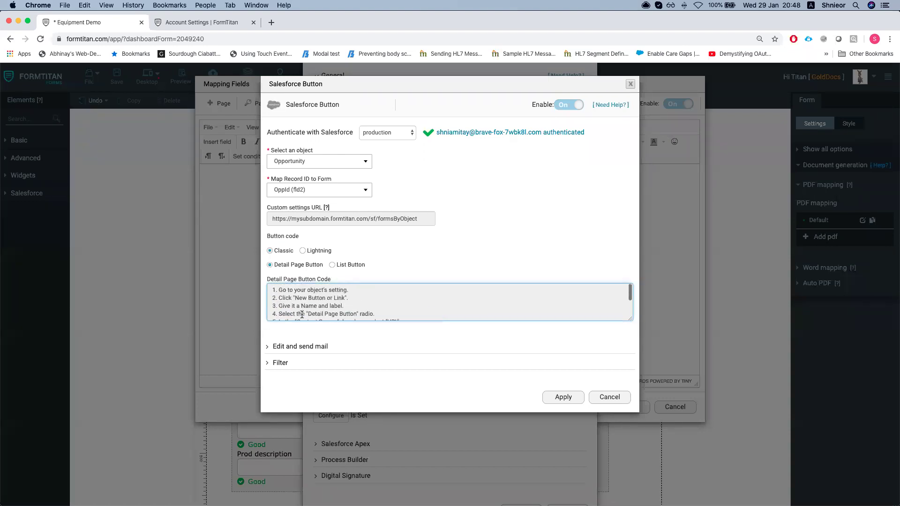
pyautogui.scroll(-2, 303, 314)
pyautogui.scroll(2, 294, 285)
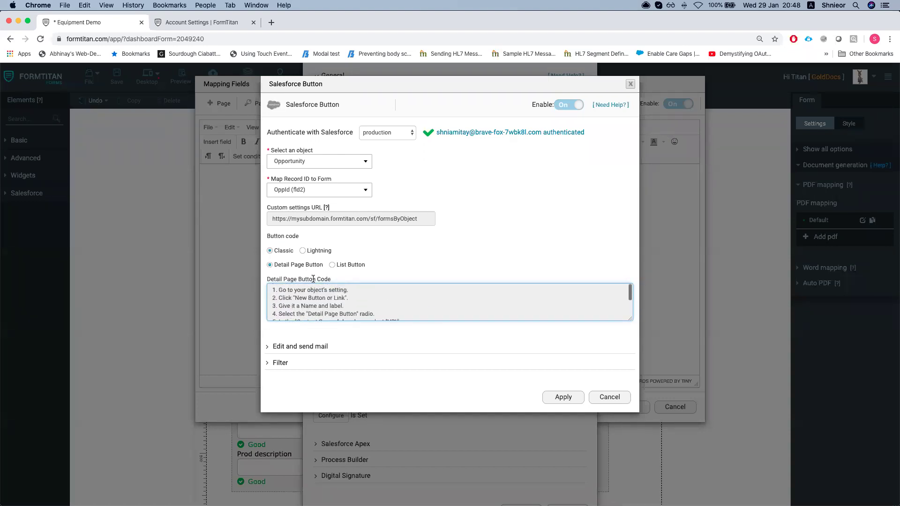
# Switch the button code to Lightning, noting the FTGeneratePDF component, and expand the filter options
pyautogui.click(302, 250)
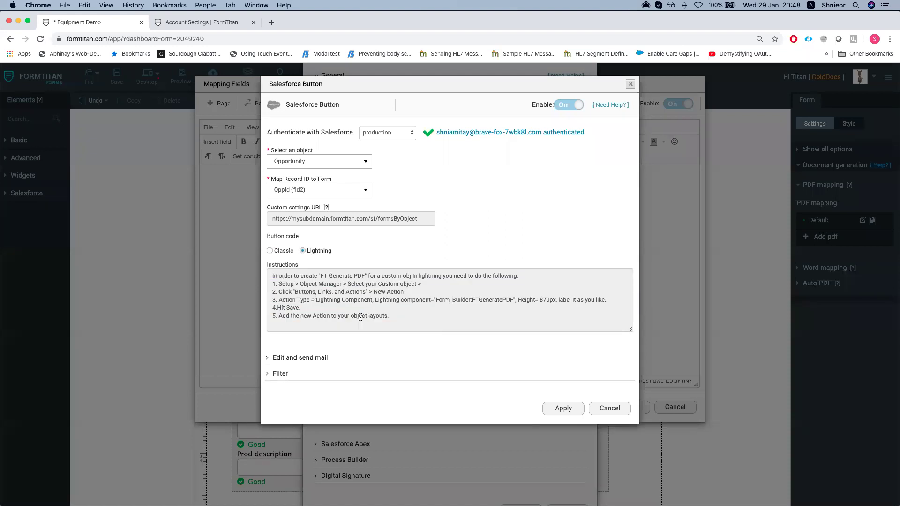
pyautogui.moveTo(437, 298); pyautogui.dragTo(521, 300)
pyautogui.click(513, 303)
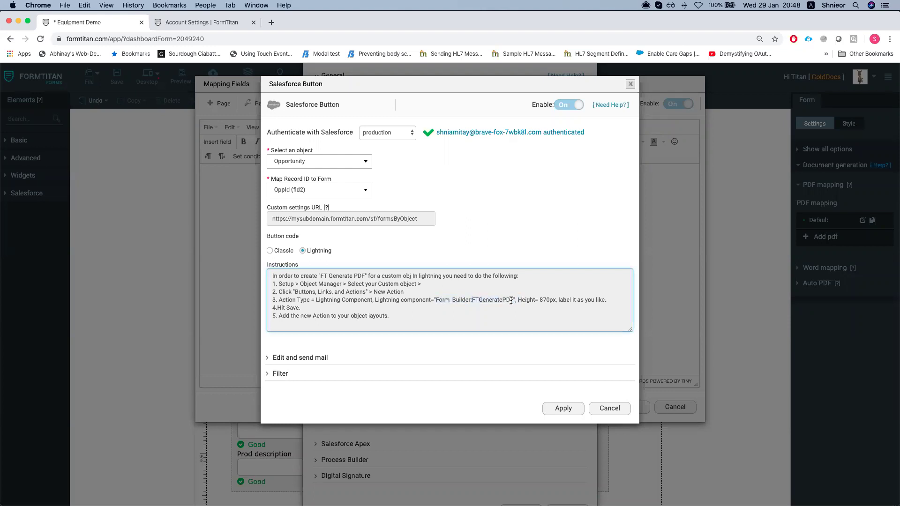
pyautogui.click(280, 379)
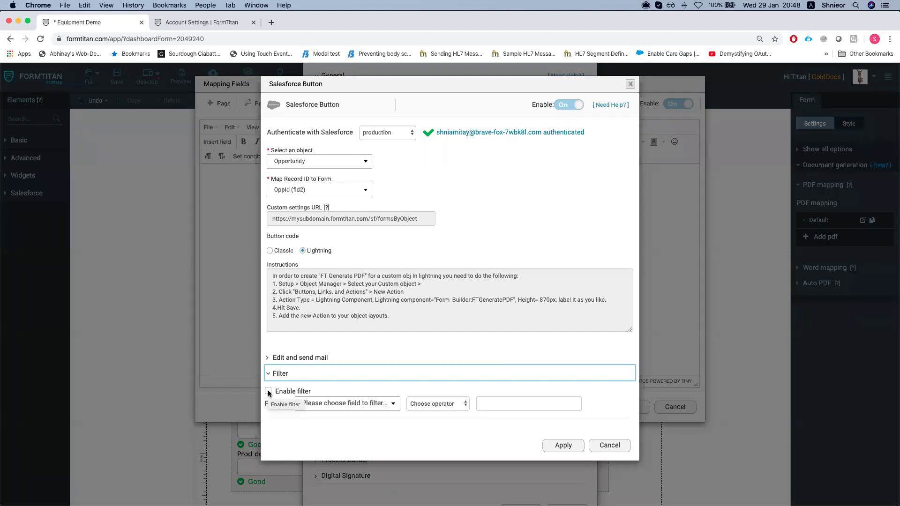
# Define a Name Equal 'Donkey' button filter, then leave filtering disabled
pyautogui.click(269, 392)
pyautogui.click(336, 408)
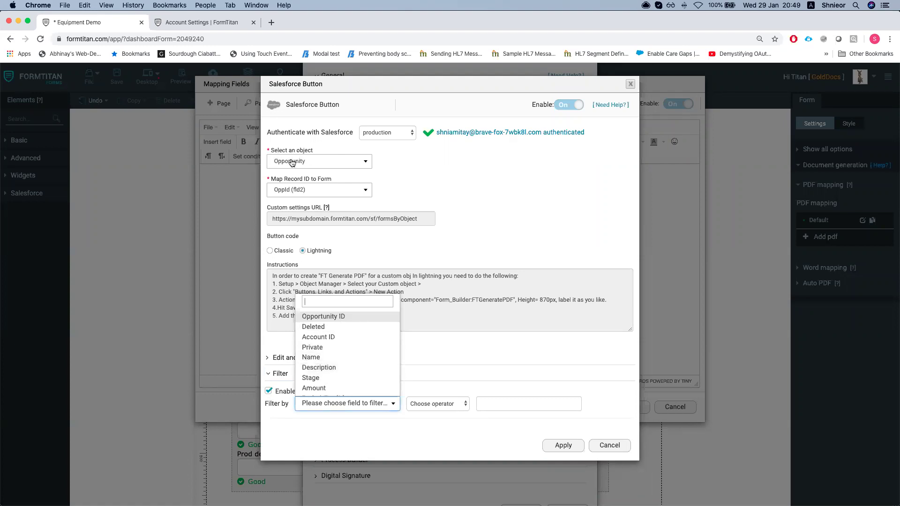
pyautogui.scroll(-2, 334, 352)
pyautogui.scroll(2, 334, 352)
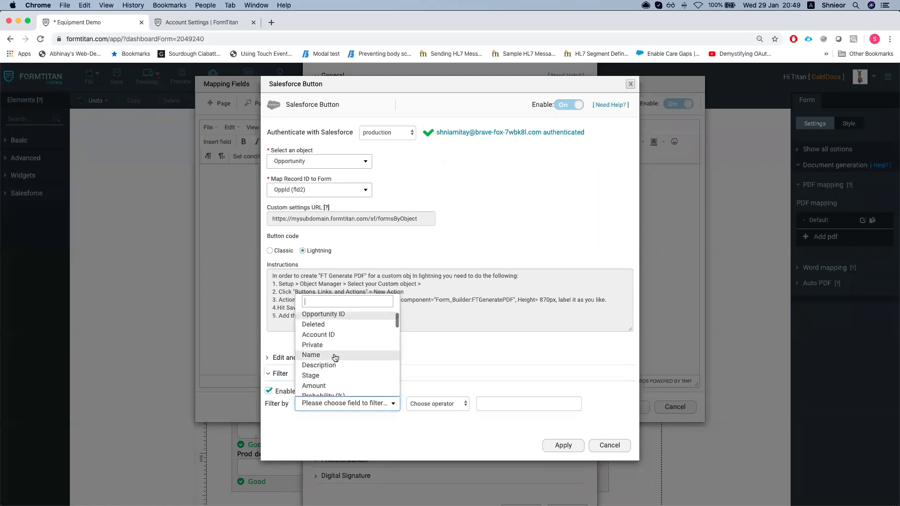
pyautogui.click(335, 357)
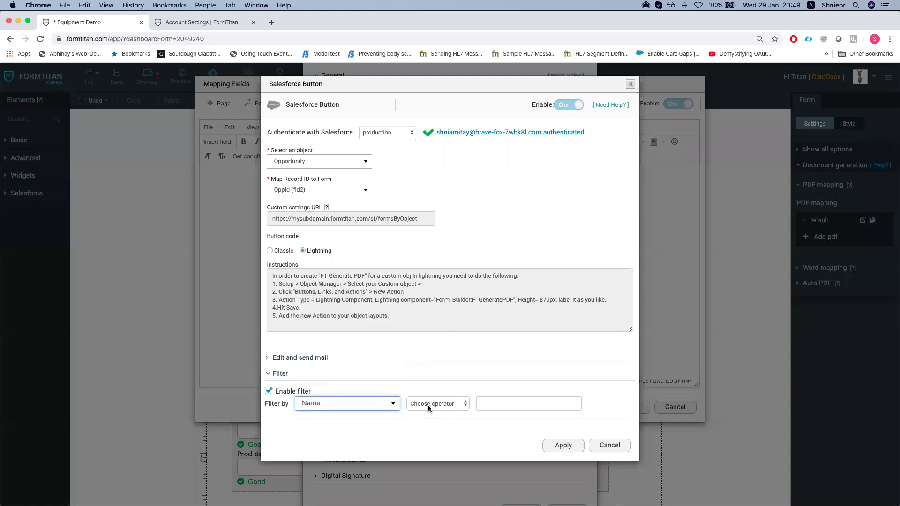
pyautogui.click(432, 405)
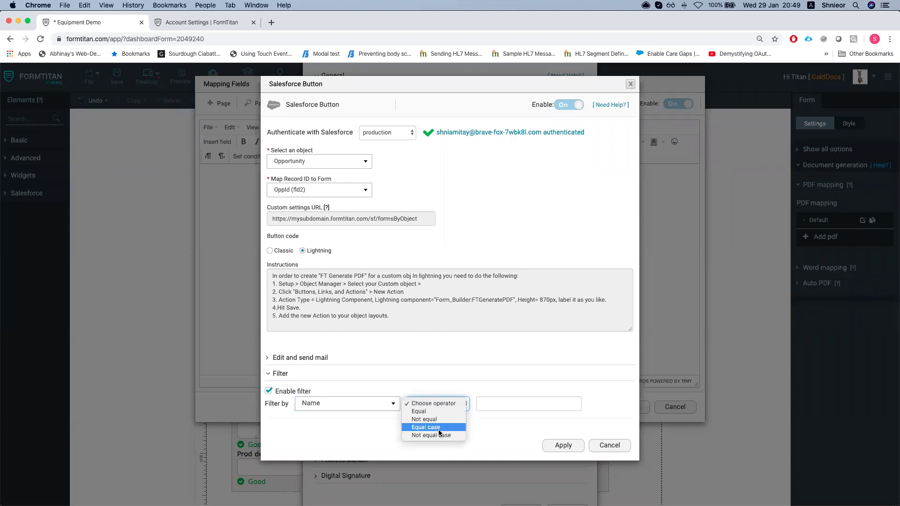
pyautogui.click(432, 412)
pyautogui.click(502, 405)
pyautogui.write('Donkey')
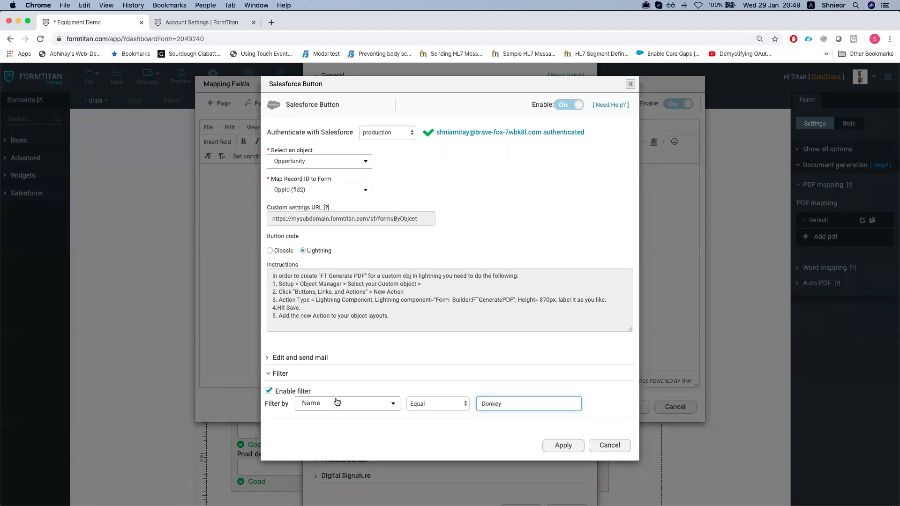
pyautogui.click(270, 392)
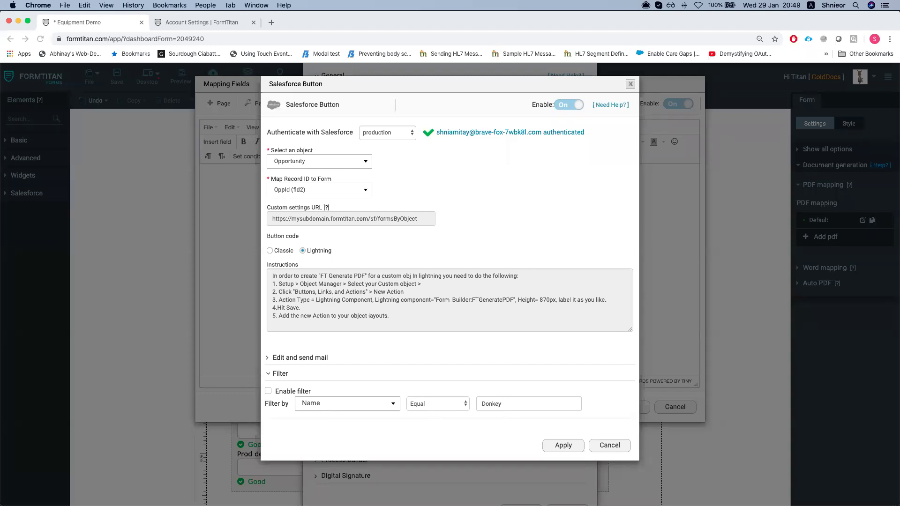
# Close the Salesforce Button, settings and Mapping Fields dialogs without saving
pyautogui.click(631, 84)
pyautogui.scroll(-1, 539, 468)
pyautogui.click(564, 477)
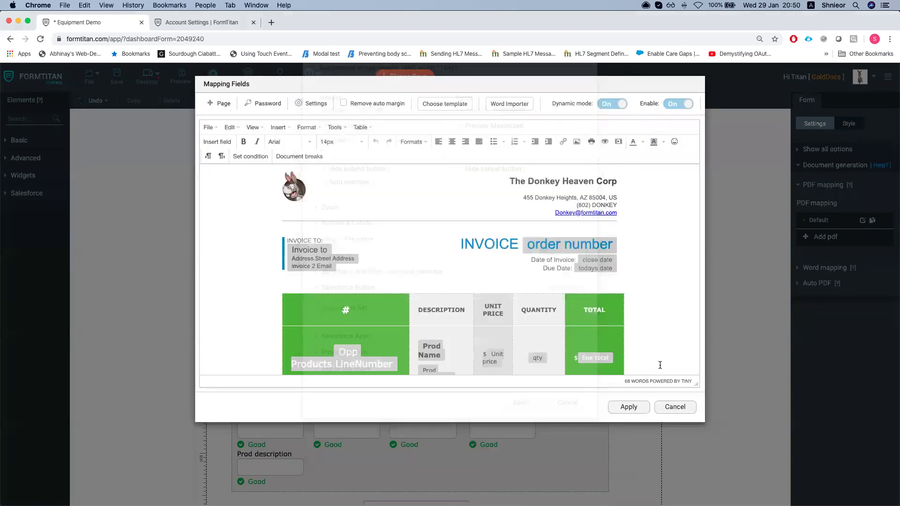
pyautogui.click(672, 408)
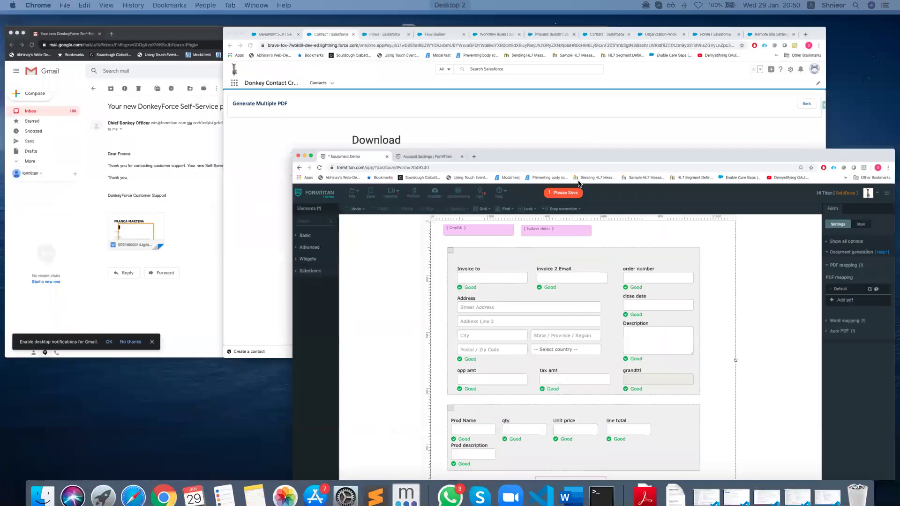
# Load appexchange.salesforce.com in a new browser tab, then return to the Salesforce window
pyautogui.click(148, 79)
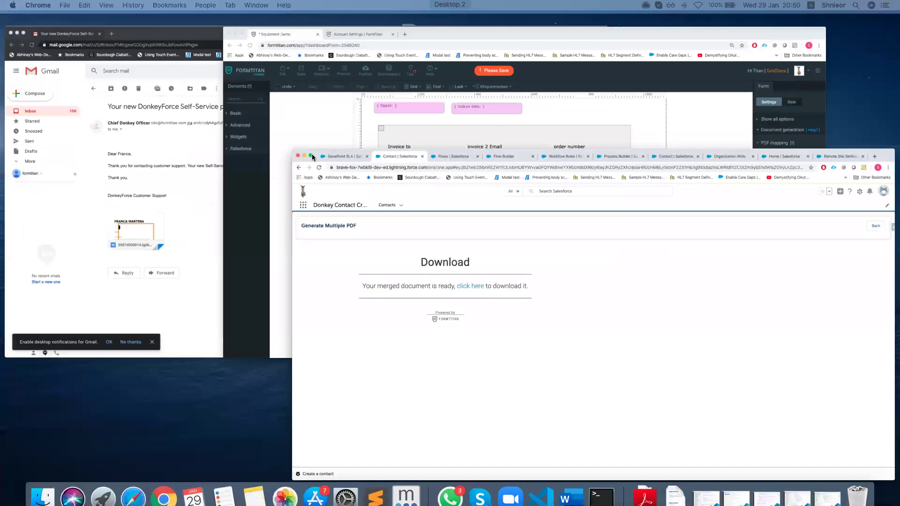
pyautogui.hotkey('ctrl', 'Up')
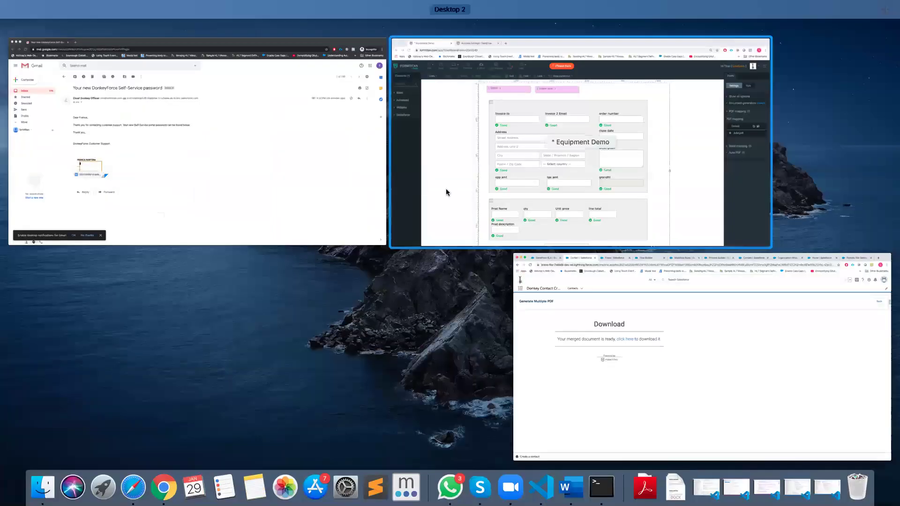
pyautogui.click(510, 202)
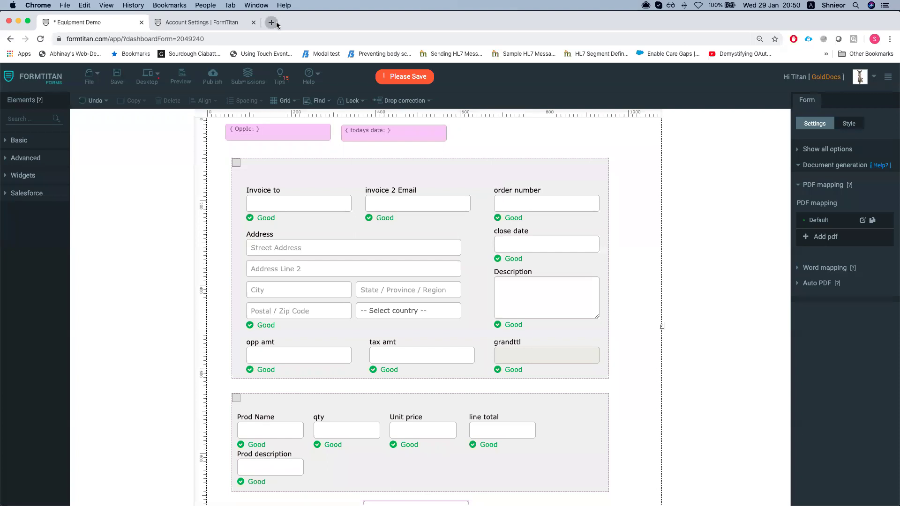
pyautogui.click(271, 23)
pyautogui.write('app')
pyautogui.press('BackSpace')
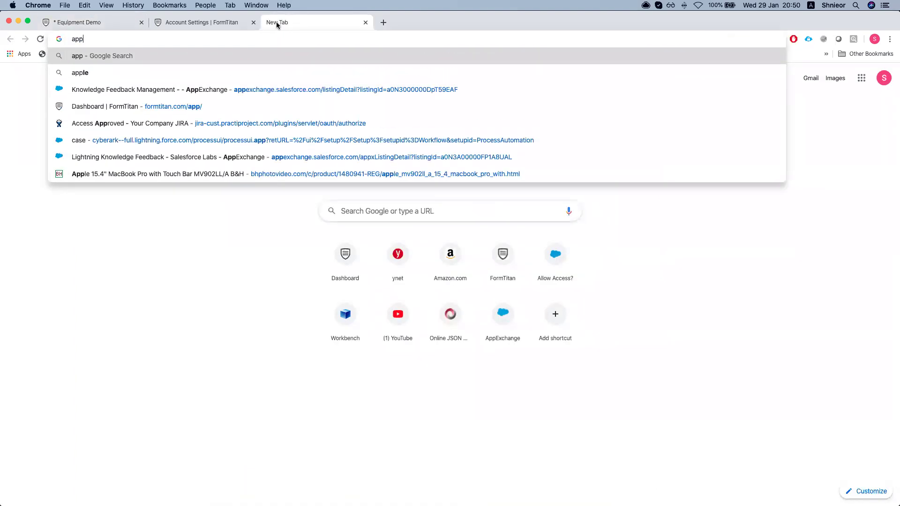
pyautogui.press('Down')
pyautogui.press('Down')
pyautogui.press('BackSpace')
pyautogui.press('BackSpace')
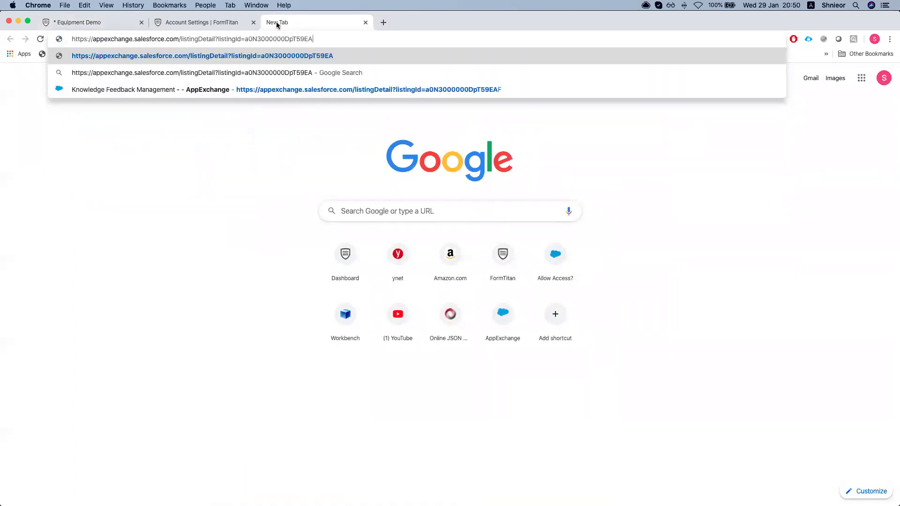
pyautogui.press('BackSpace')
pyautogui.press('BackSpace')
pyautogui.press('BackSpace')
pyautogui.press('BackSpace')
pyautogui.press('BackSpace')
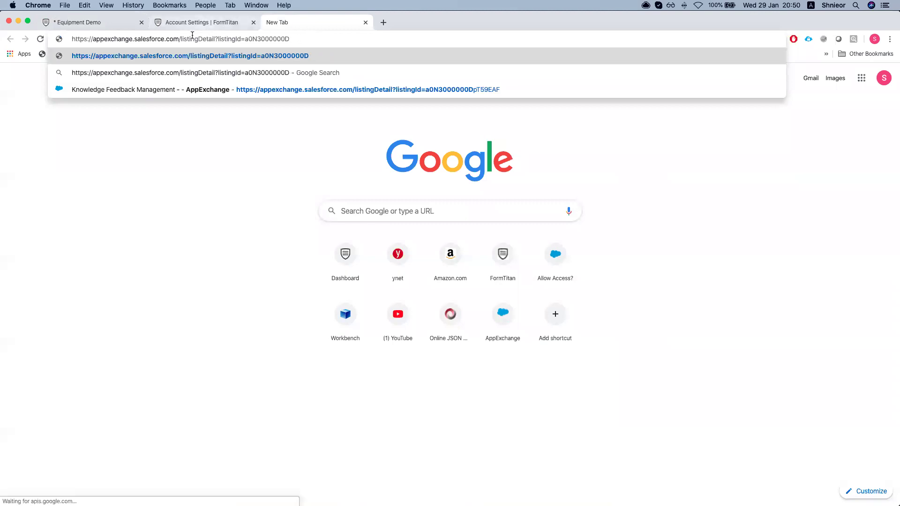
pyautogui.moveTo(181, 39); pyautogui.dragTo(342, 34)
pyautogui.press('BackSpace')
pyautogui.press('Return')
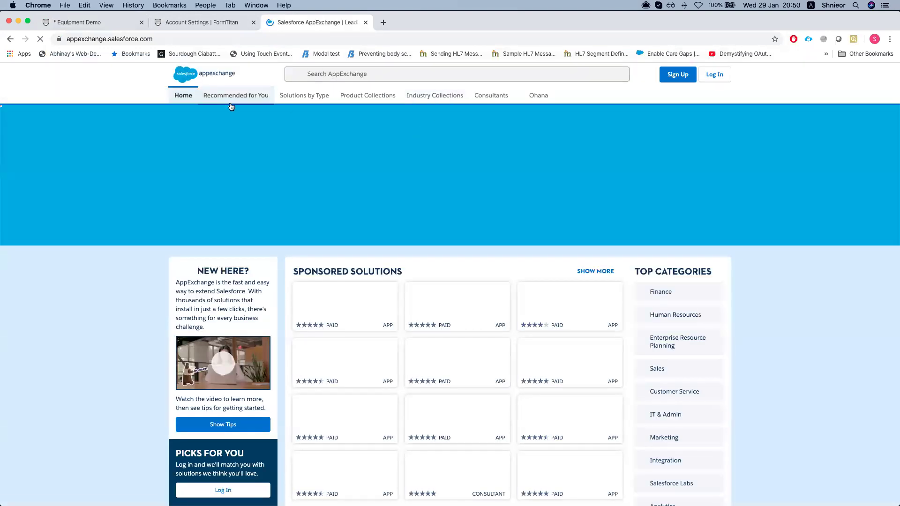
pyautogui.press('ctrl+super+f')
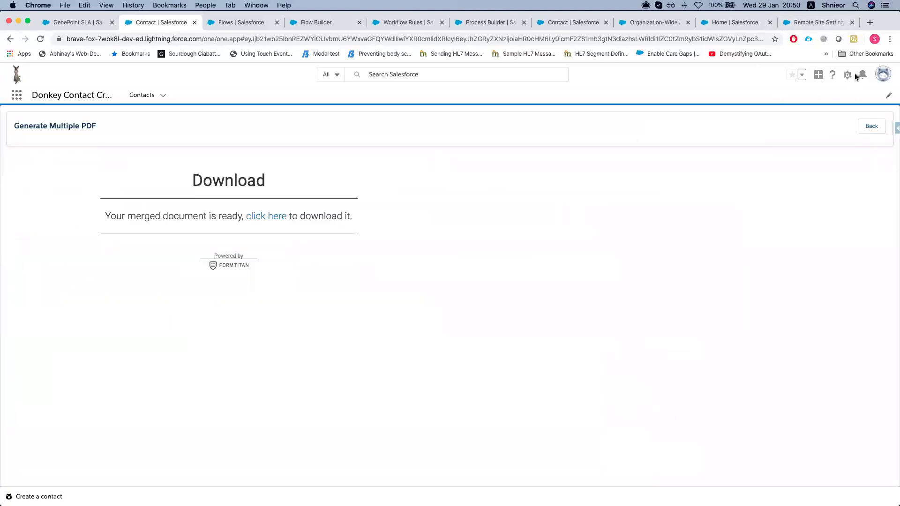
# Check in Setup's Installed Packages that FormTitan is at version 1.22
pyautogui.click(847, 79)
pyautogui.click(814, 100)
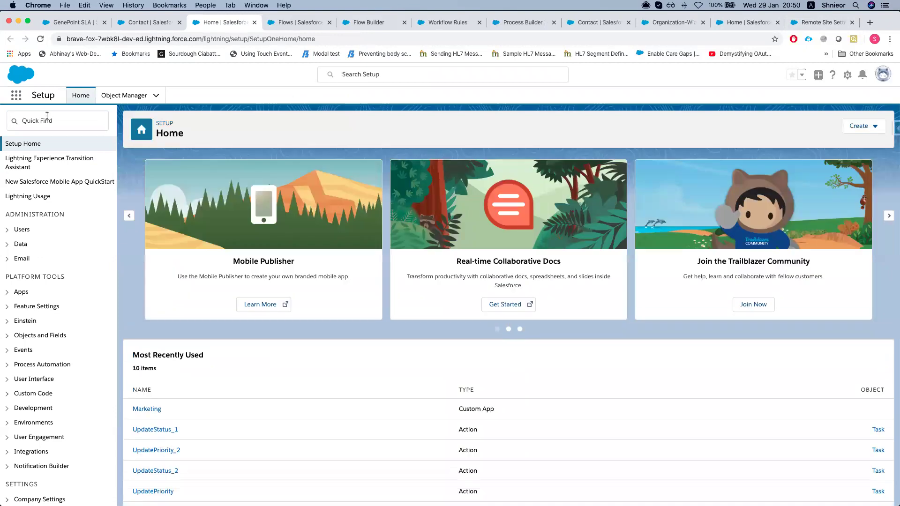
pyautogui.click(47, 117)
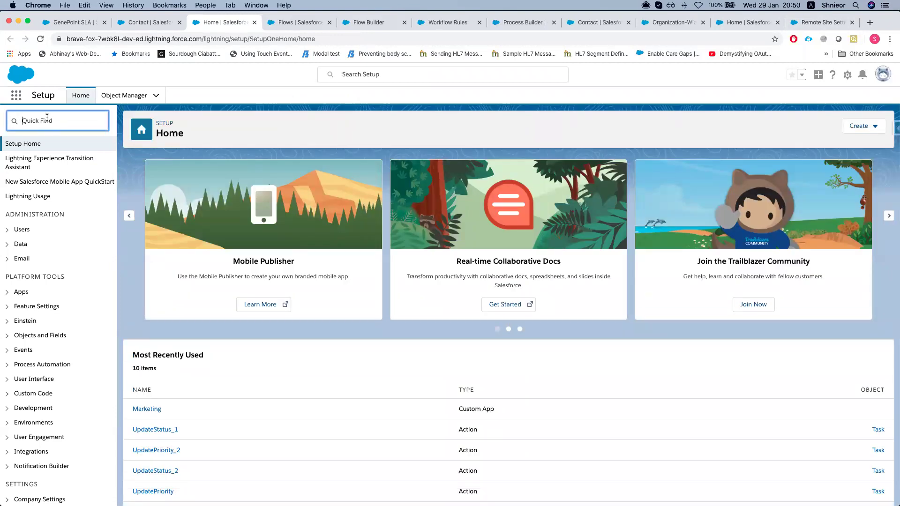
pyautogui.write('pack')
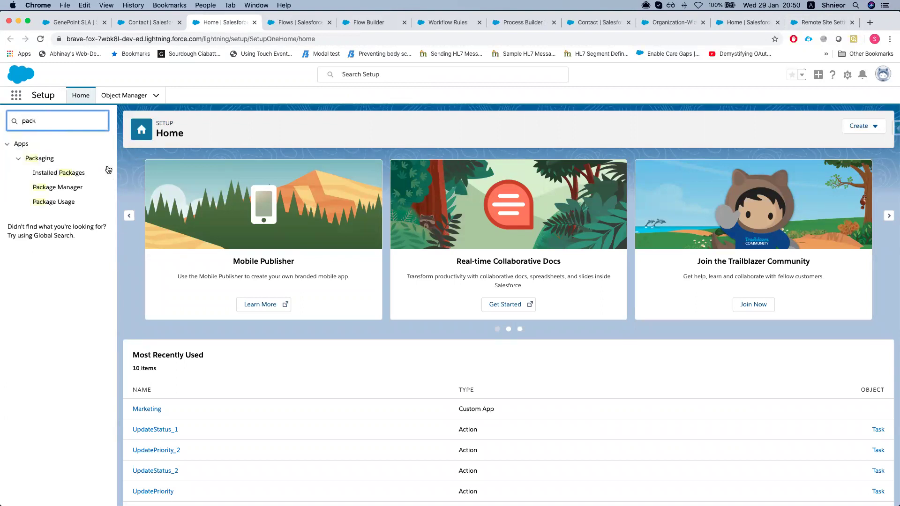
pyautogui.click(78, 173)
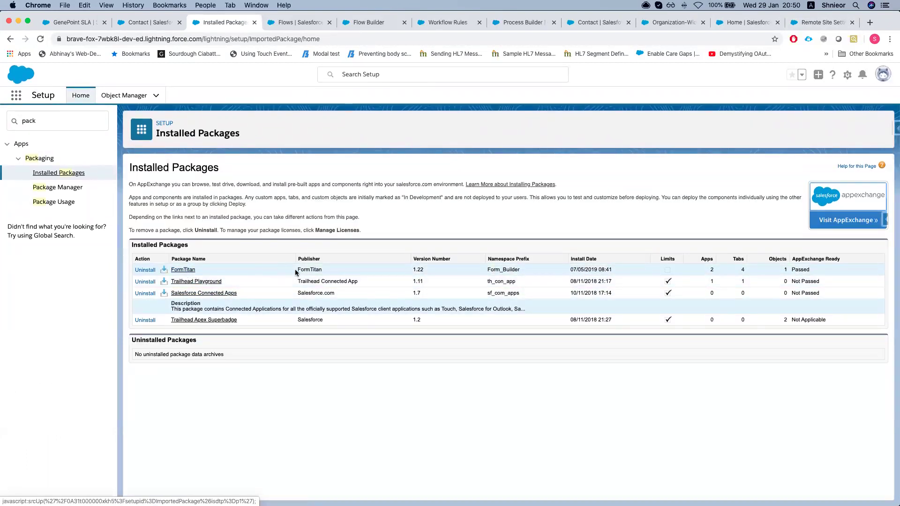
pyautogui.moveTo(412, 269); pyautogui.dragTo(428, 271)
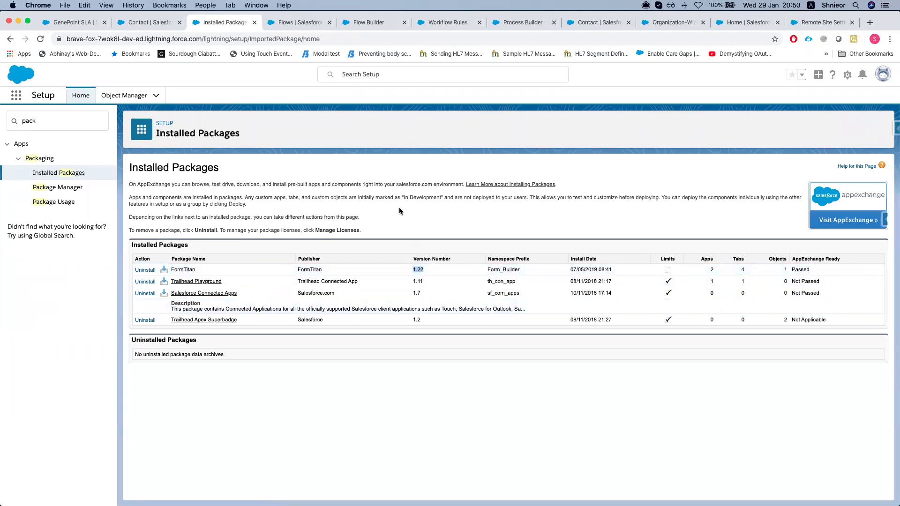
pyautogui.hotkey('ctrl', 'Up')
# Search AppExchange for 'formtitan' and open the FormTitan - Forms, Portals & Document generation listing
pyautogui.click(301, 64)
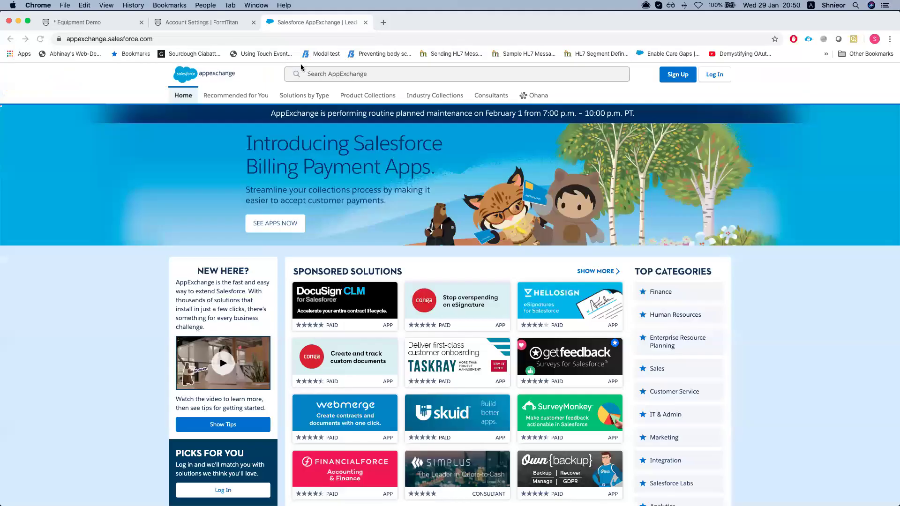
pyautogui.click(327, 74)
pyautogui.write('fo')
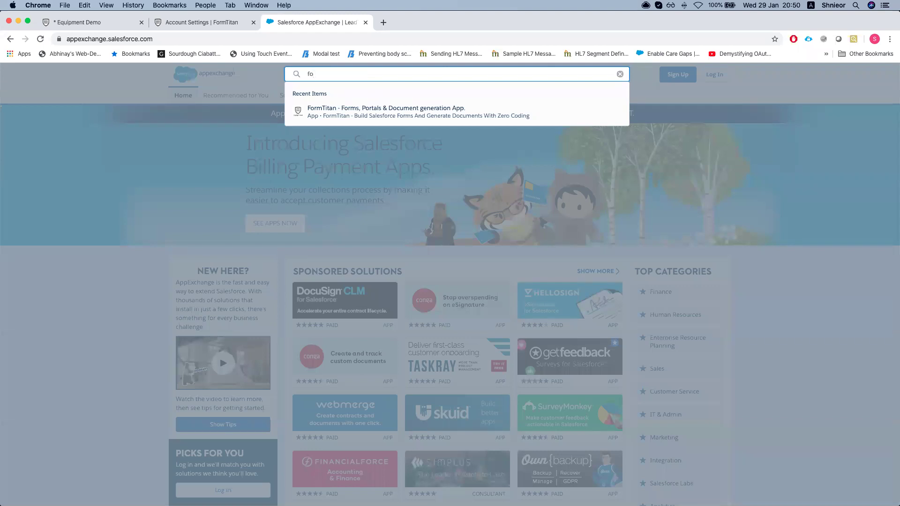
pyautogui.press('BackSpace')
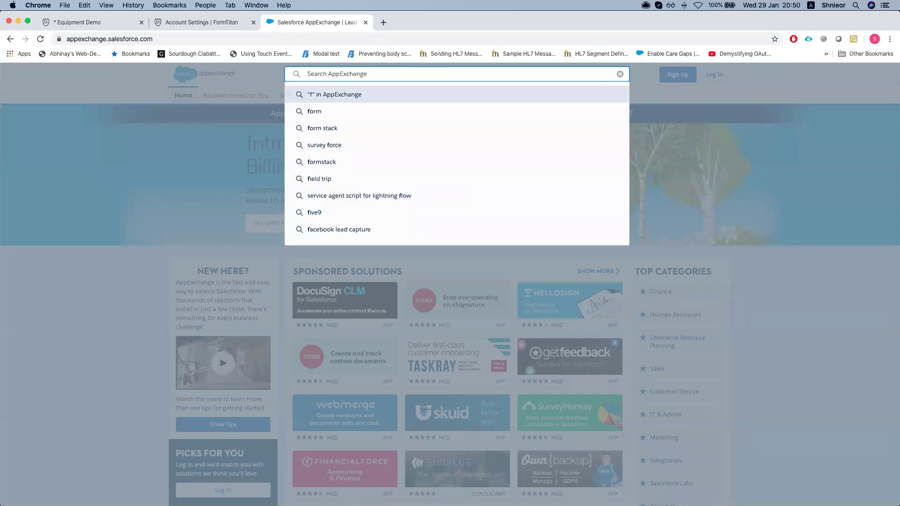
pyautogui.write('for')
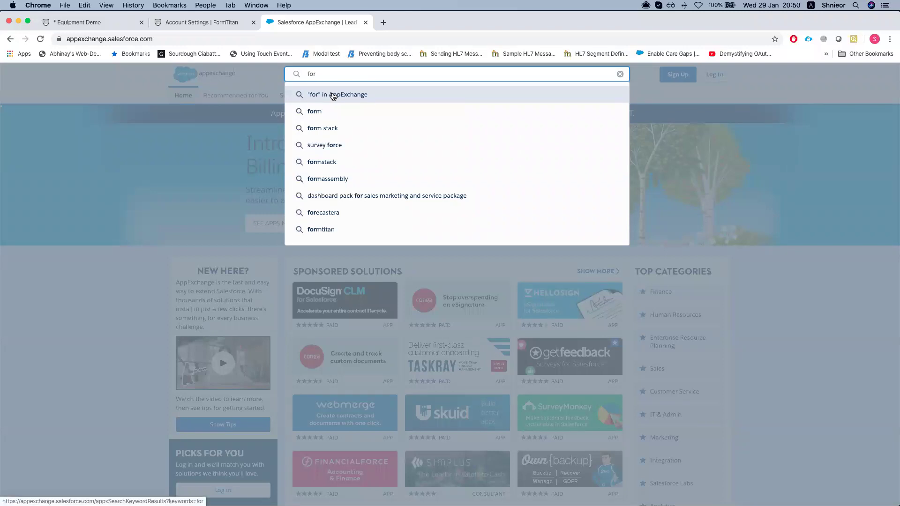
pyautogui.write('m ti')
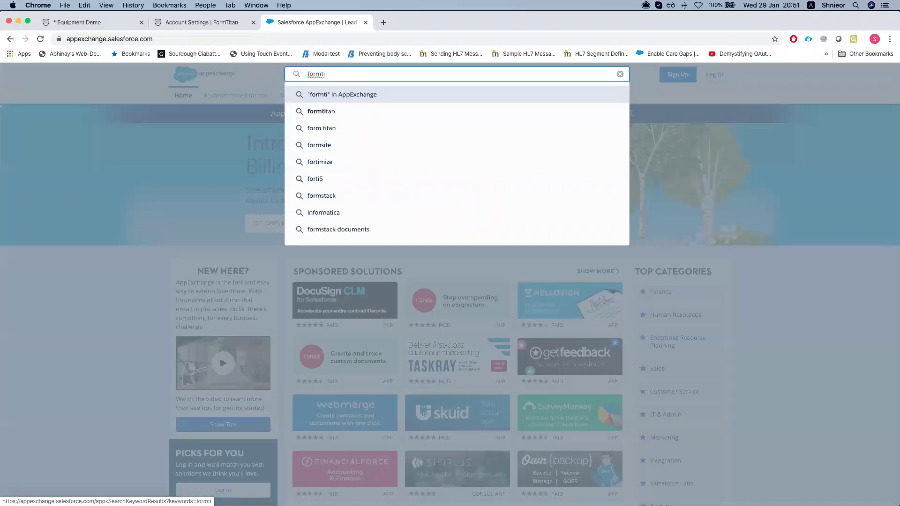
pyautogui.click(328, 112)
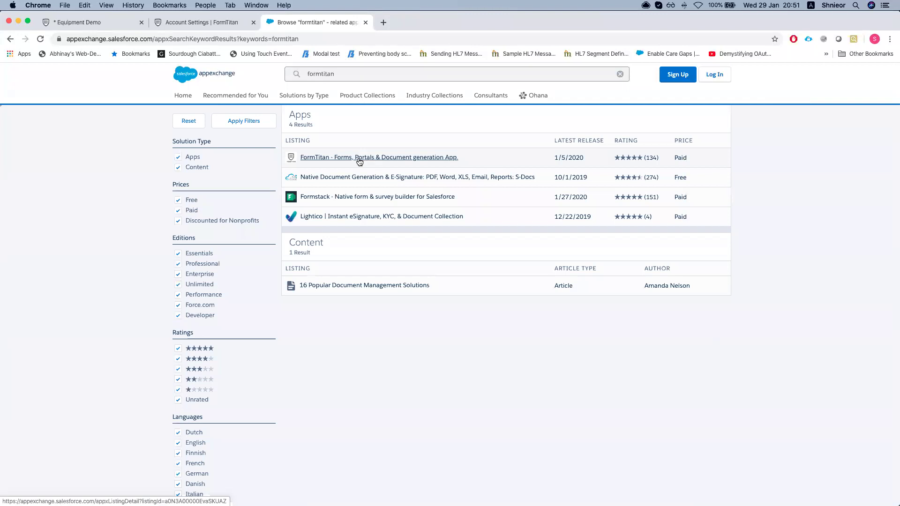
pyautogui.moveTo(357, 160)
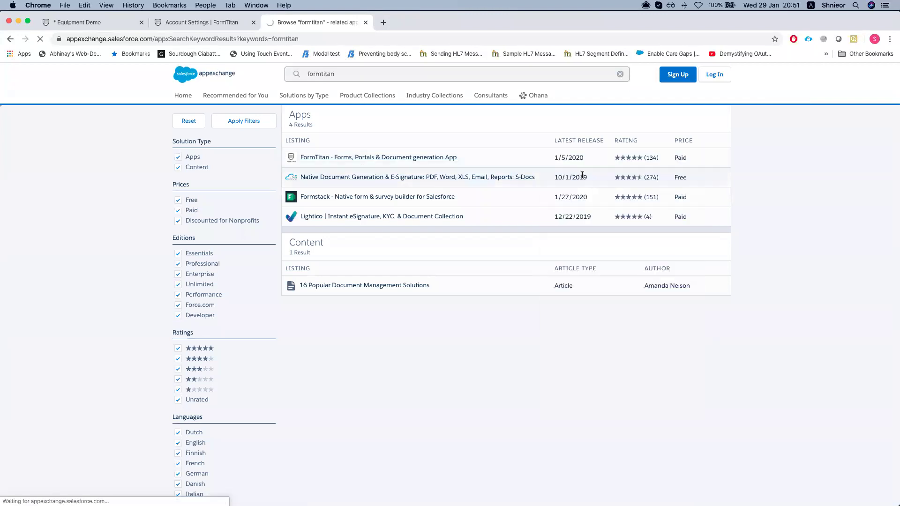
pyautogui.click(418, 157)
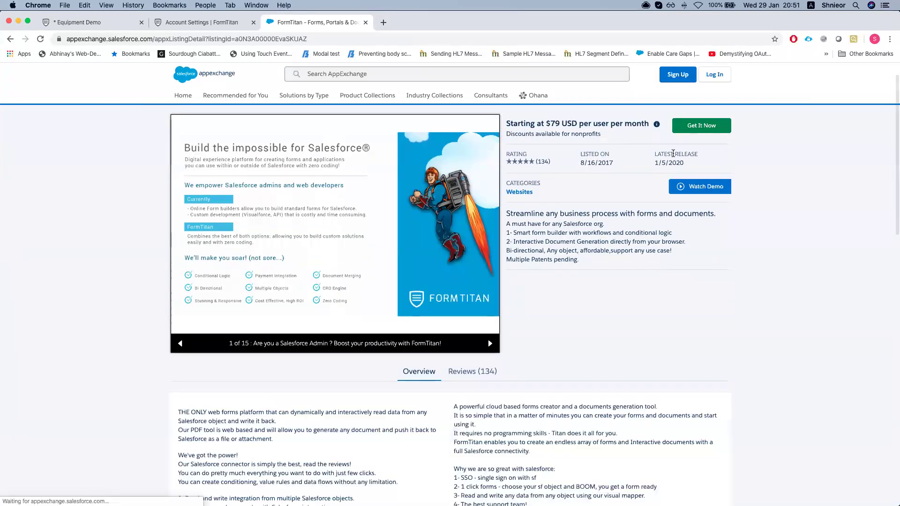
# Review the listing's pricing and its latest release date, 1/5/2020
pyautogui.scroll(-3, 586, 187)
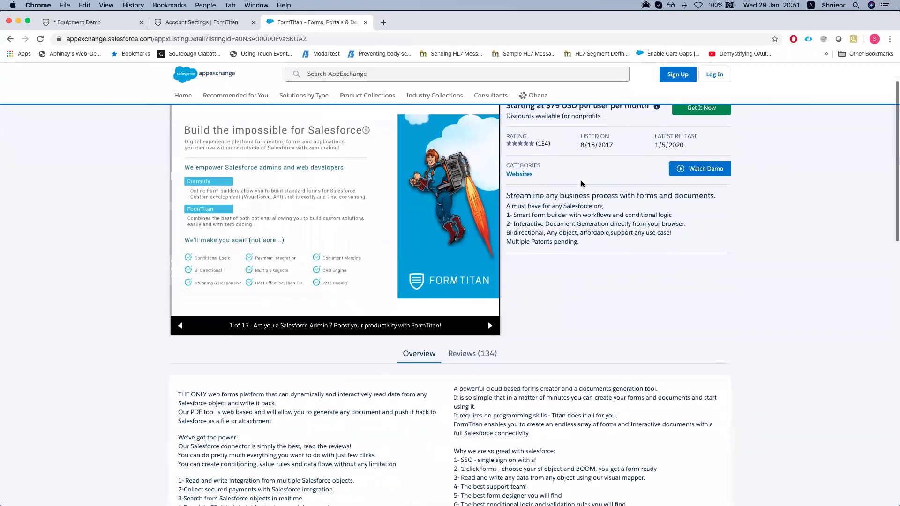
pyautogui.scroll(2, 591, 211)
pyautogui.scroll(-1, 593, 225)
pyautogui.scroll(2, 599, 246)
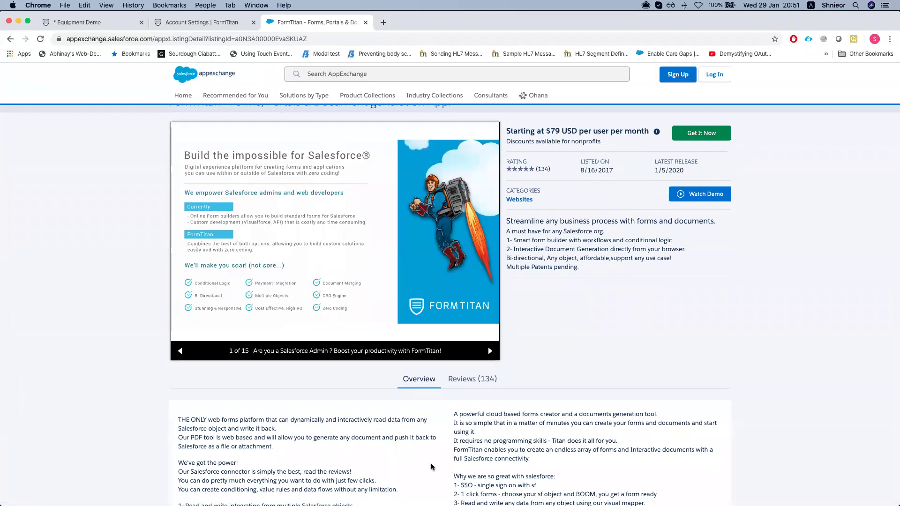
pyautogui.scroll(1, 628, 190)
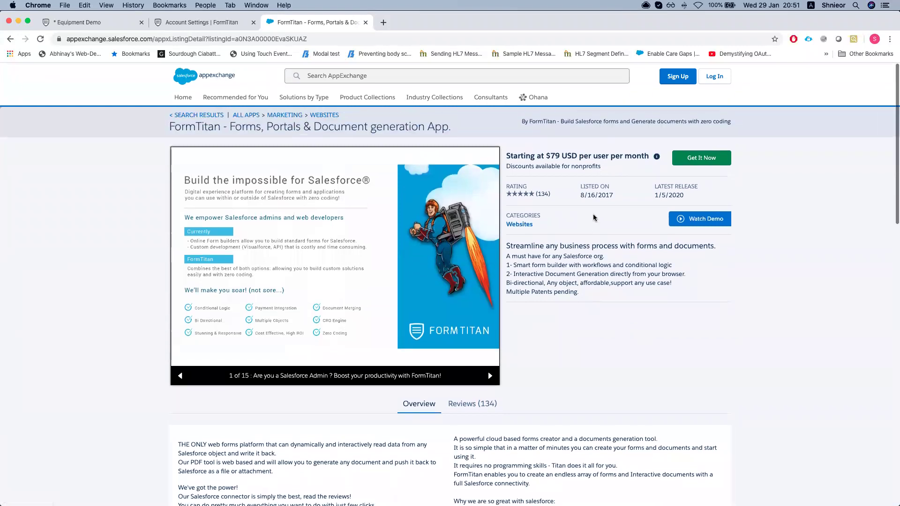
pyautogui.moveTo(656, 193); pyautogui.dragTo(686, 198)
pyautogui.click(685, 198)
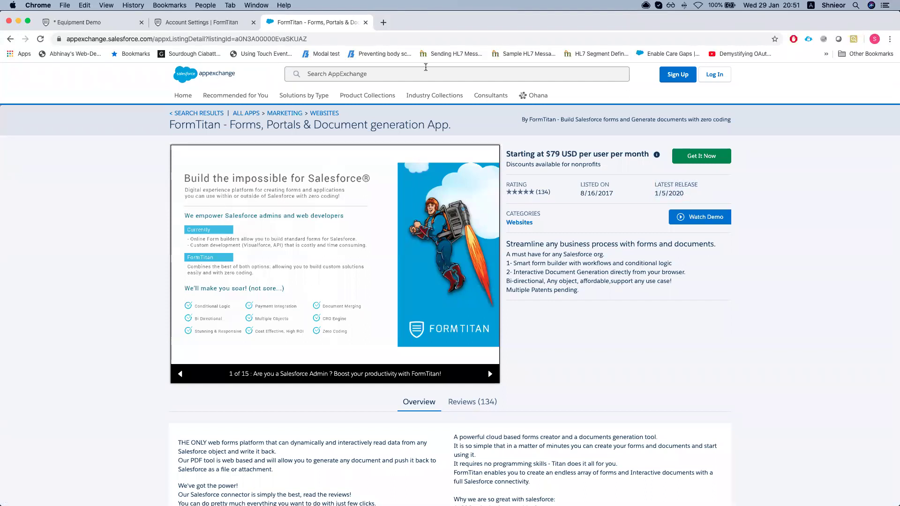
pyautogui.hotkey('ctrl', 'Up')
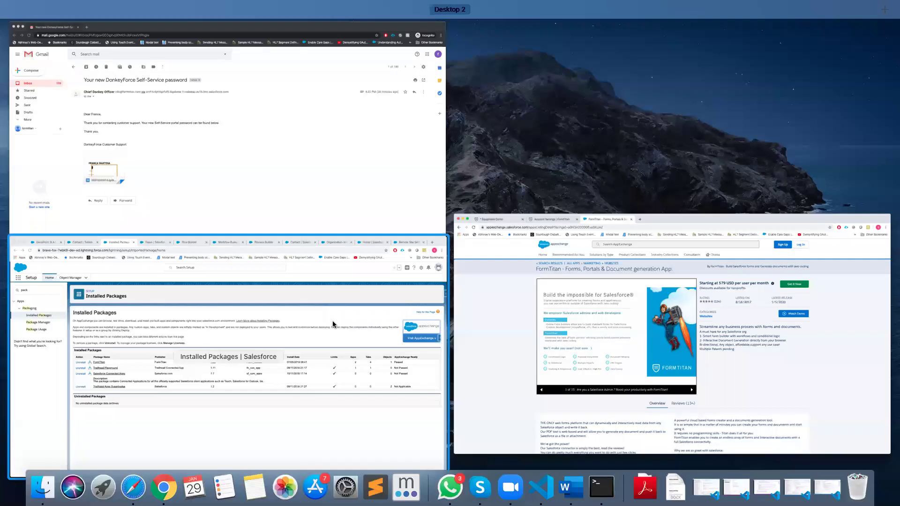
# Revisit the Installed Packages page showing FormTitan version 1.22
pyautogui.click(333, 324)
pyautogui.click(577, 273)
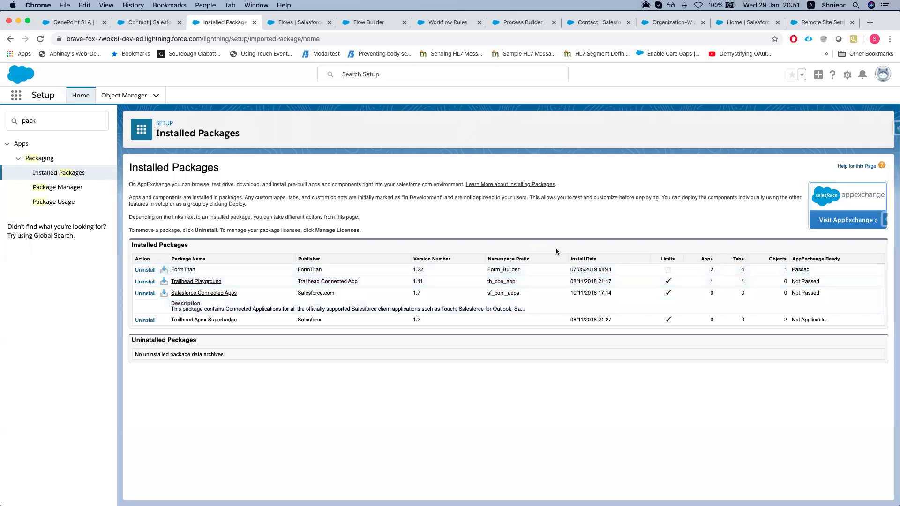
pyautogui.hotkey('ctrl', 'Up')
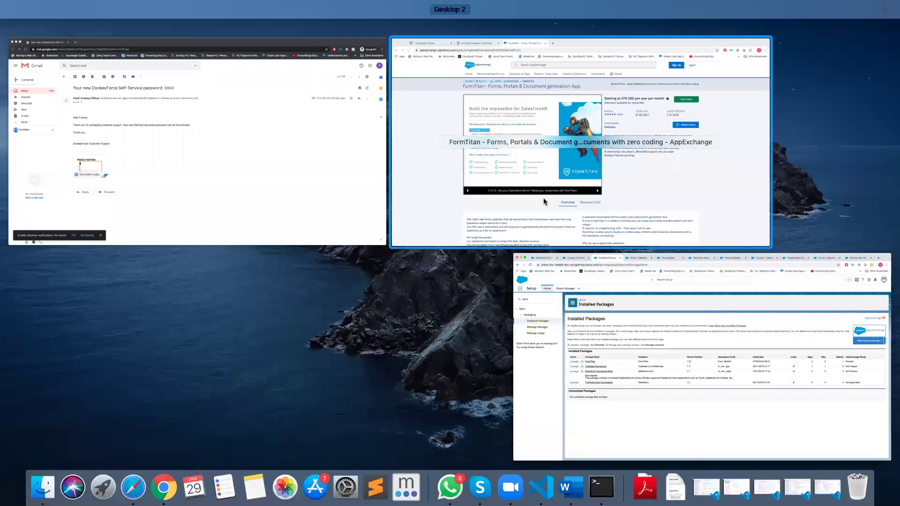
# Show the FormTitan listing's Reviews (134) tab with its 5.0 average rating
pyautogui.click(543, 202)
pyautogui.scroll(-4, 544, 279)
pyautogui.scroll(-4, 541, 279)
pyautogui.scroll(2, 480, 225)
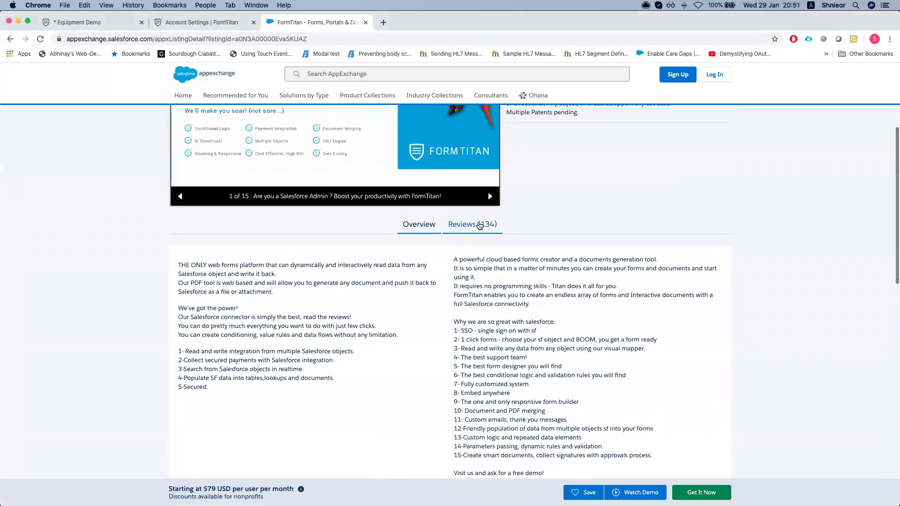
pyautogui.click(479, 225)
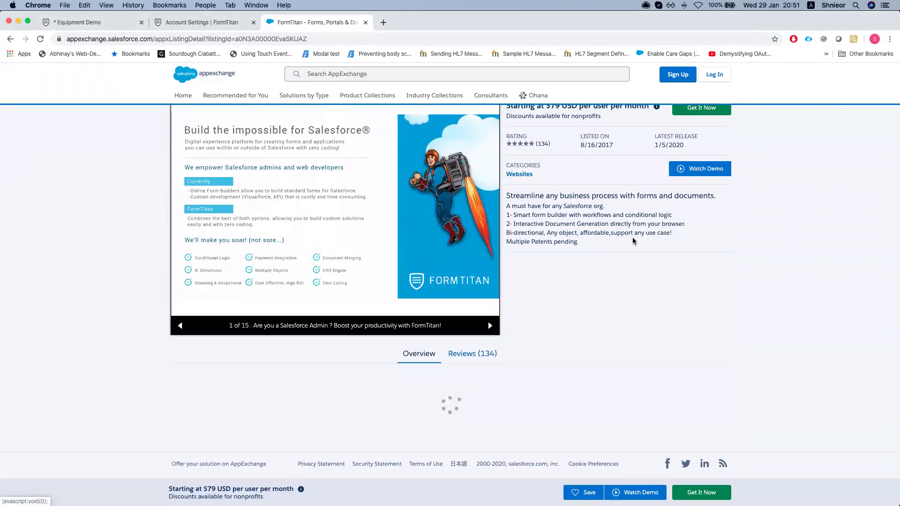
pyautogui.hotkey('ctrl', 'Up')
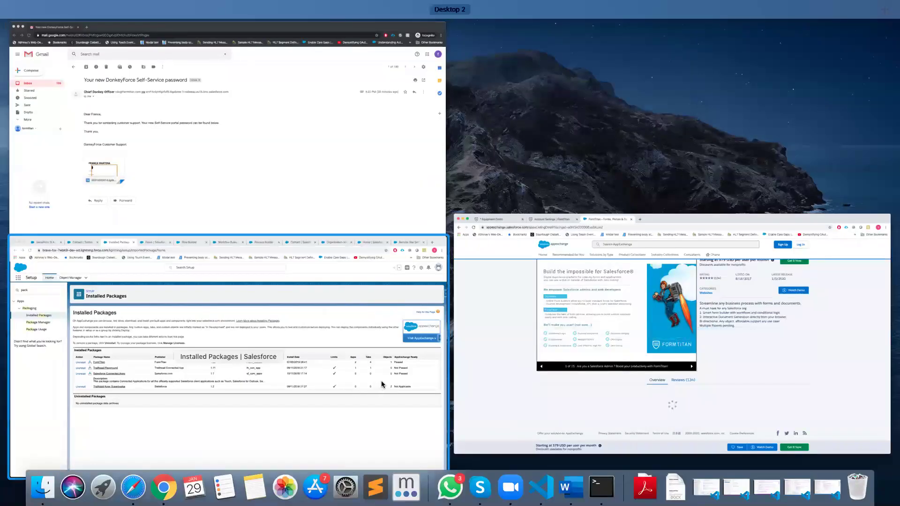
# Bring back Installed Packages, showing FormTitan 1.22 installed 07/05/2019
pyautogui.click(381, 381)
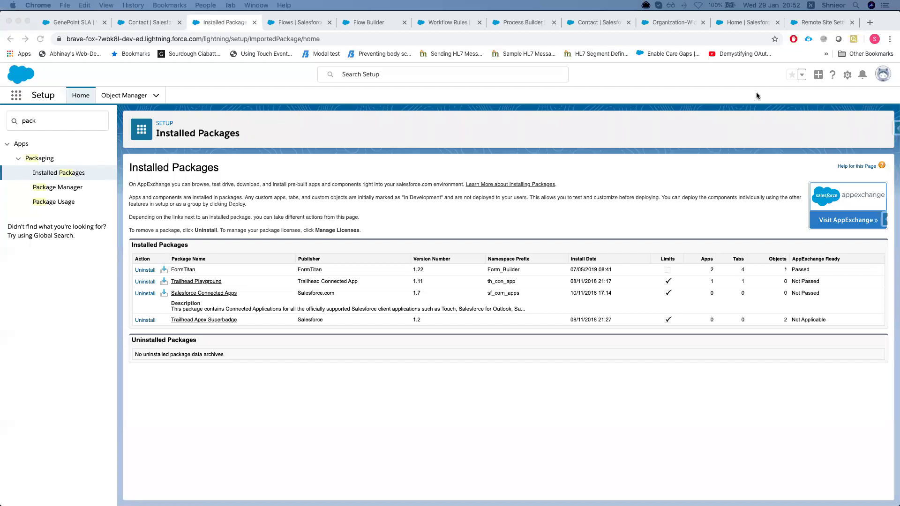
pyautogui.click(682, 277)
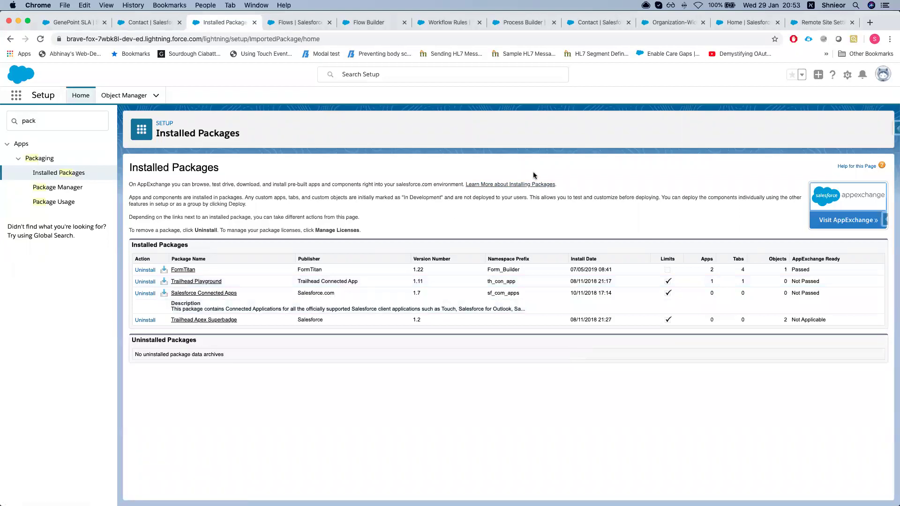
pyautogui.hotkey('ctrl', 'Up')
# Refresh FormTitan's Push Settings / Logs and scroll through the Word Demo and Equipment Demo entries
pyautogui.click(521, 231)
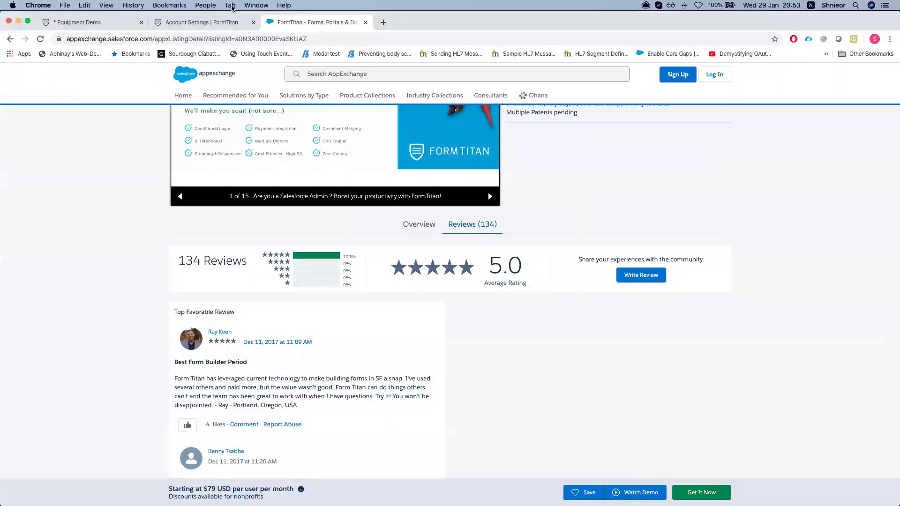
pyautogui.click(184, 24)
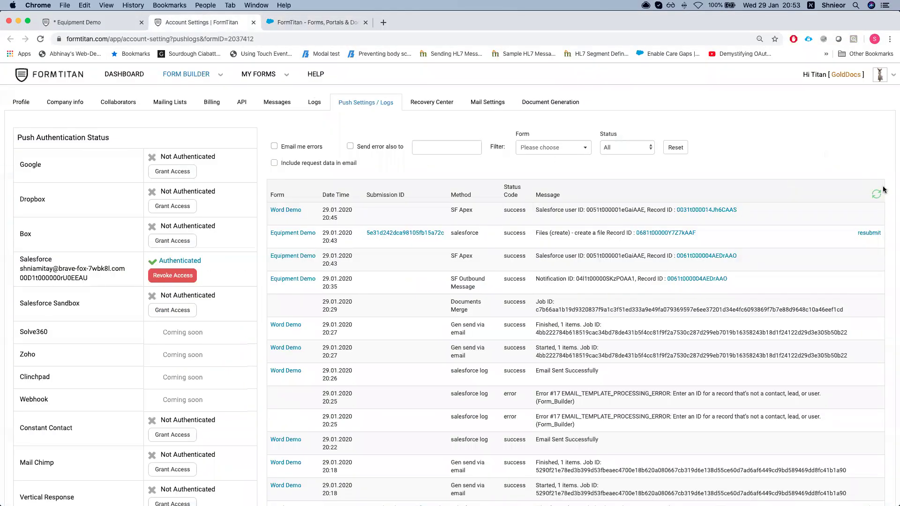
pyautogui.click(875, 193)
pyautogui.scroll(-4, 492, 269)
pyautogui.scroll(-1, 492, 268)
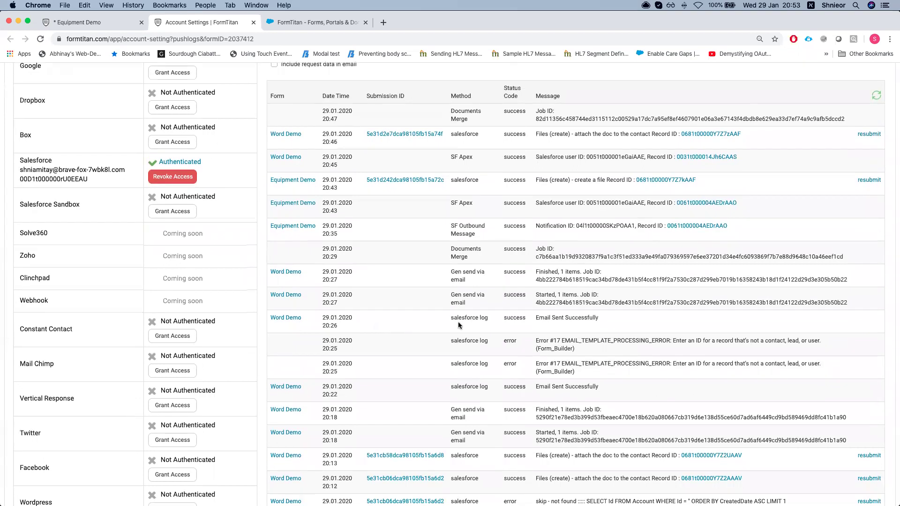
pyautogui.scroll(5, 462, 319)
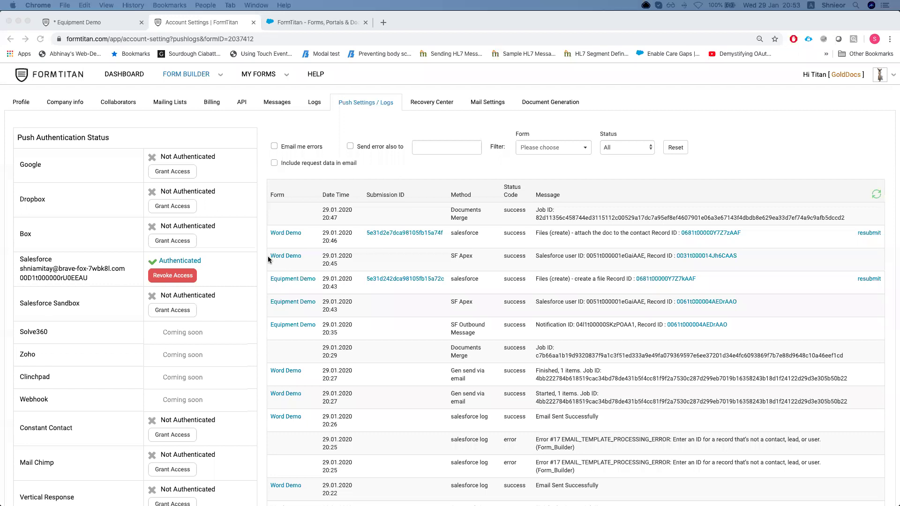
pyautogui.scroll(-3, 281, 262)
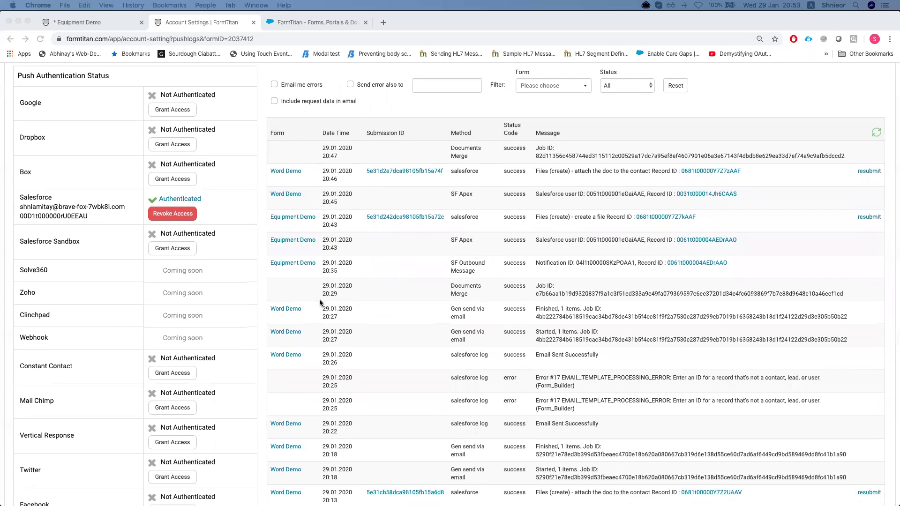
pyautogui.scroll(-2, 431, 300)
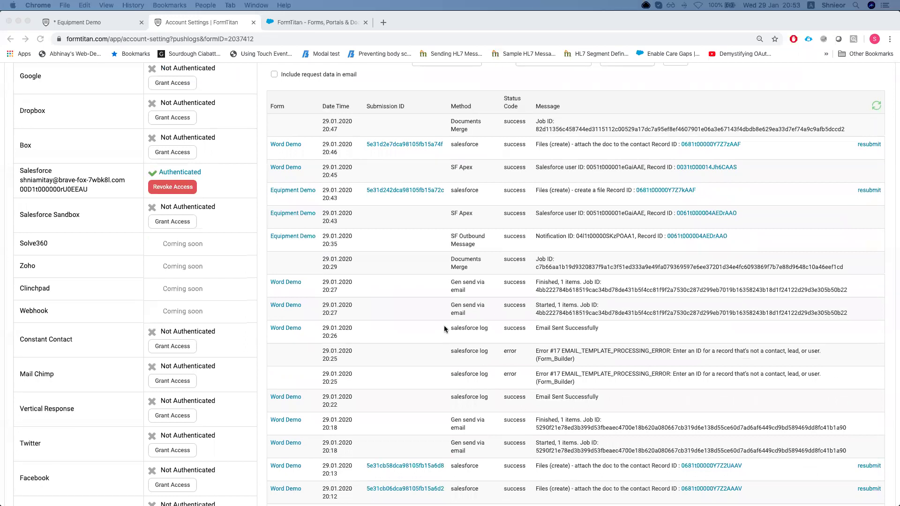
# Highlight the salesforce log method and 'Email Sent Successfully' message in the 20:26 row
pyautogui.click(448, 329)
pyautogui.moveTo(450, 328); pyautogui.dragTo(596, 329)
pyautogui.doubleClick(515, 328)
pyautogui.click(588, 329)
pyautogui.scroll(2, 515, 333)
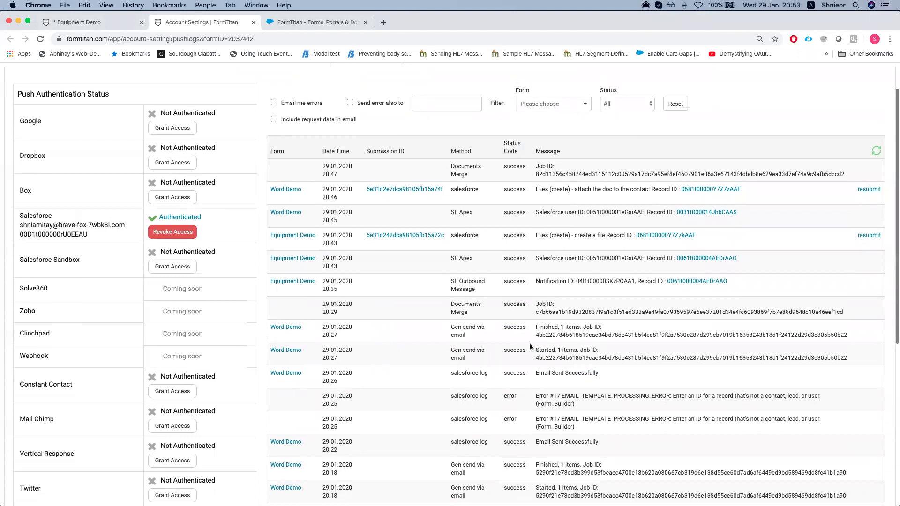
pyautogui.moveTo(536, 375); pyautogui.dragTo(604, 375)
pyautogui.hotkey('ctrl', 'Up')
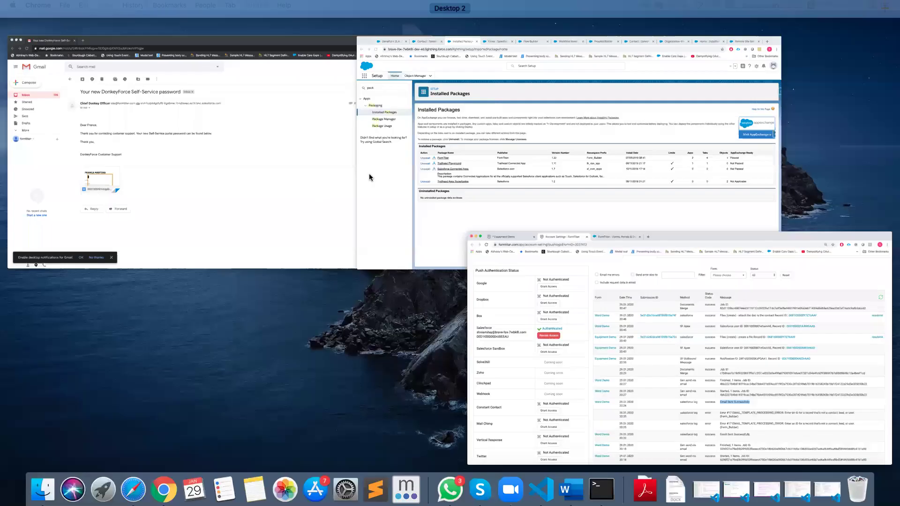
# Find Custom Settings in Salesforce Setup by searching Quick Find for 'custom set'
pyautogui.click(508, 204)
pyautogui.tripleClick(71, 116)
pyautogui.write('custom')
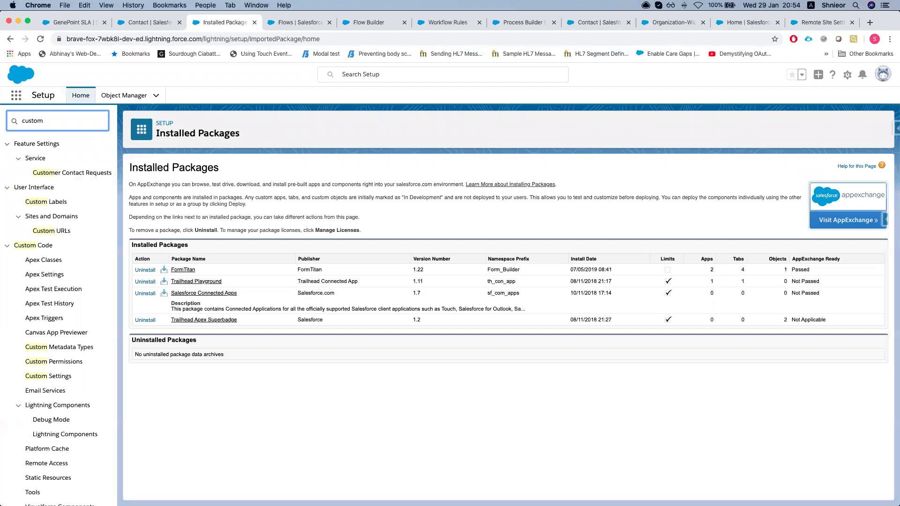
pyautogui.write(' set')
pyautogui.click(52, 158)
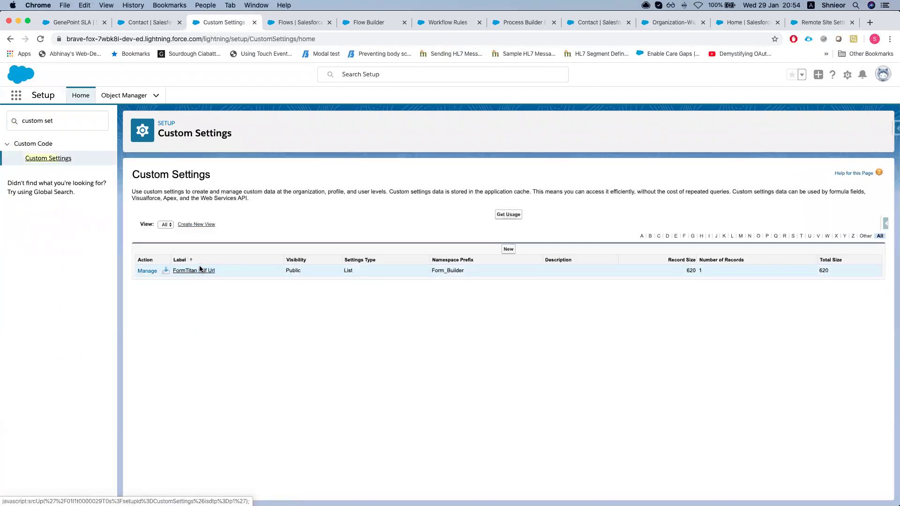
# Open the FormTitan Pdf Url PrivateURL record and point out its Debug Mode field
pyautogui.click(199, 270)
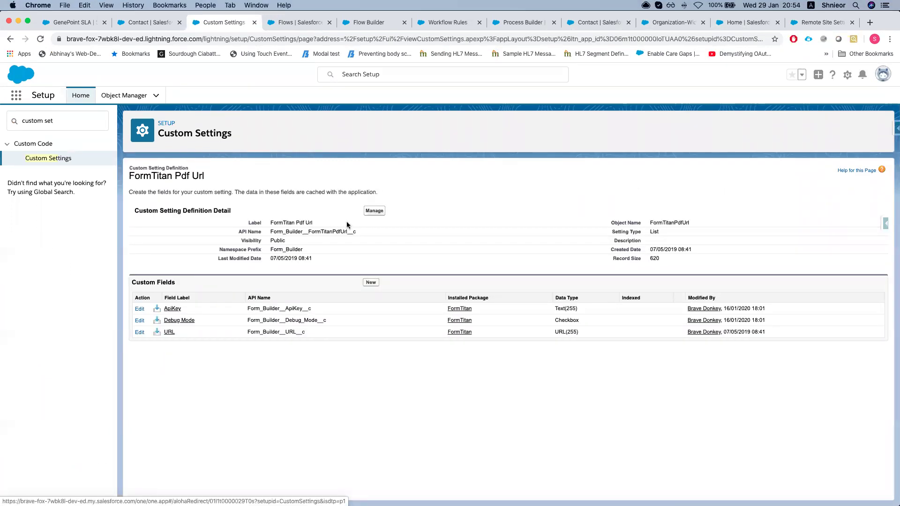
pyautogui.click(373, 211)
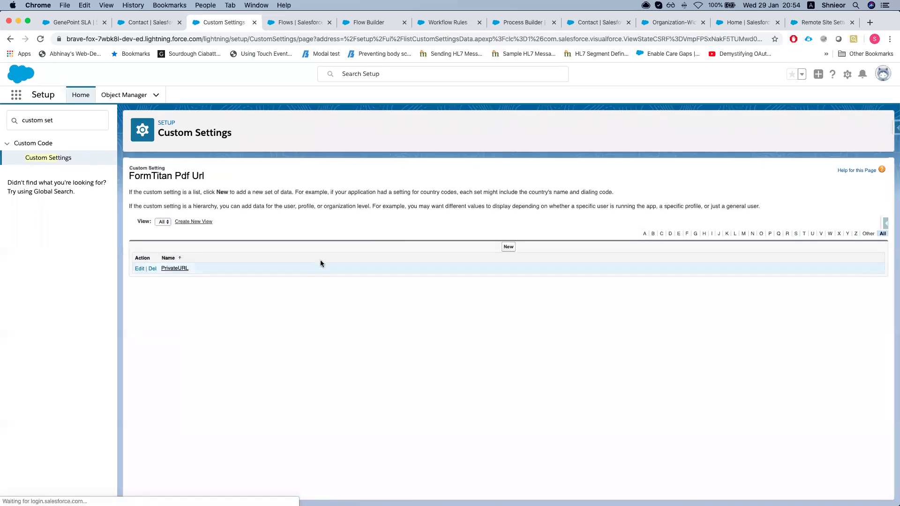
pyautogui.click(172, 268)
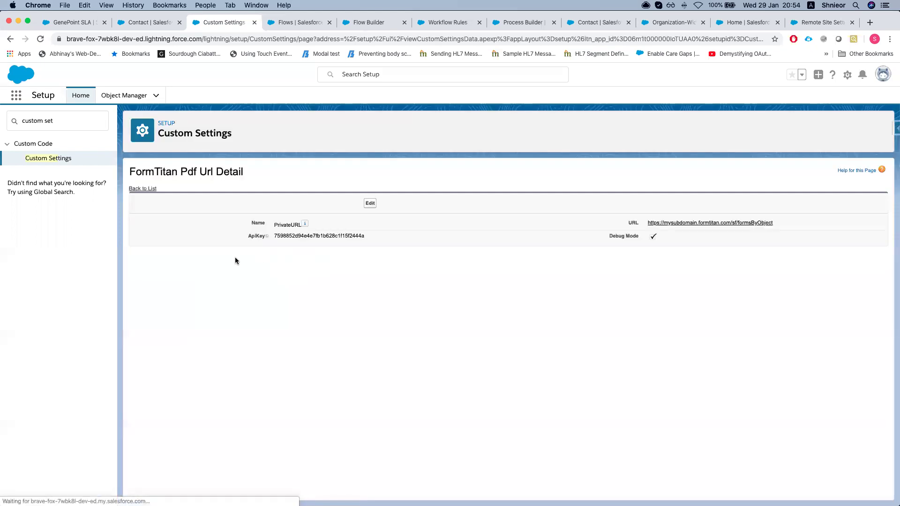
pyautogui.moveTo(610, 237); pyautogui.dragTo(641, 239)
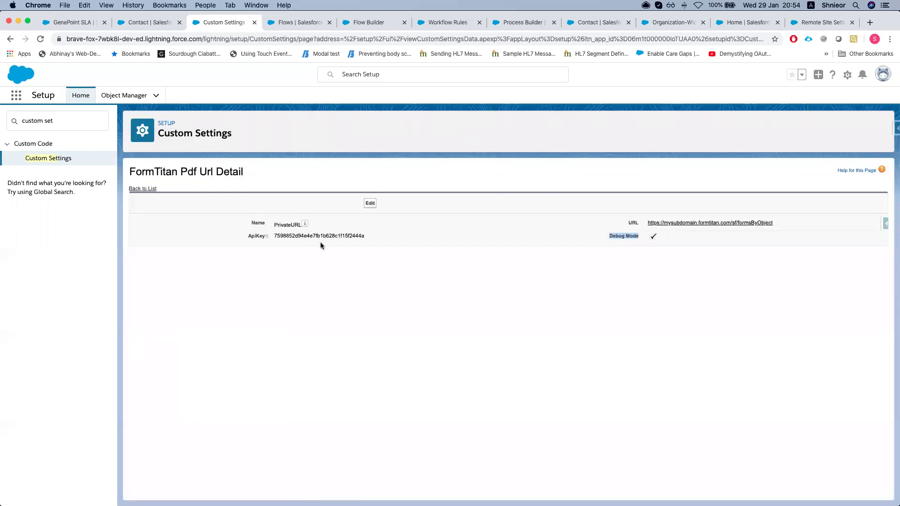
pyautogui.click(256, 235)
pyautogui.doubleClick(615, 236)
pyautogui.hotkey('ctrl', 'Up')
pyautogui.click(546, 190)
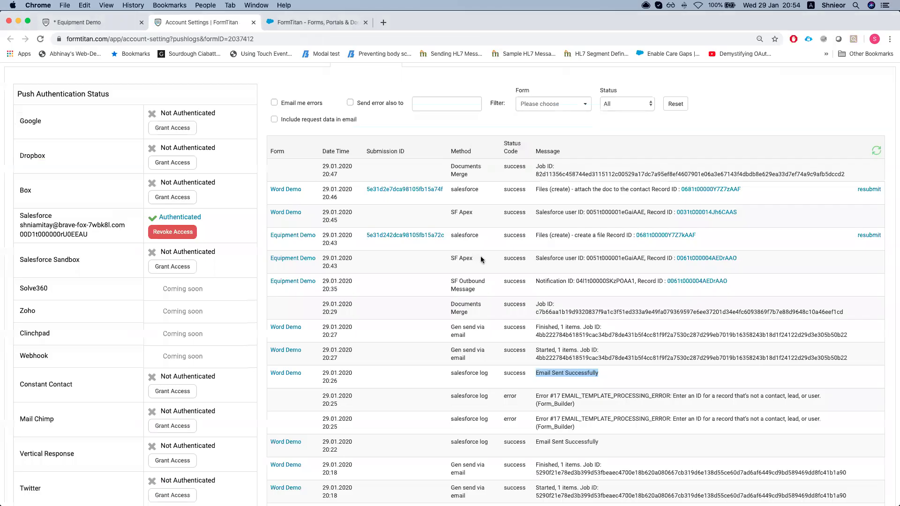
pyautogui.scroll(-2, 537, 328)
pyautogui.moveTo(537, 333); pyautogui.dragTo(617, 334)
pyautogui.click(495, 332)
pyautogui.moveTo(448, 334); pyautogui.dragTo(457, 334)
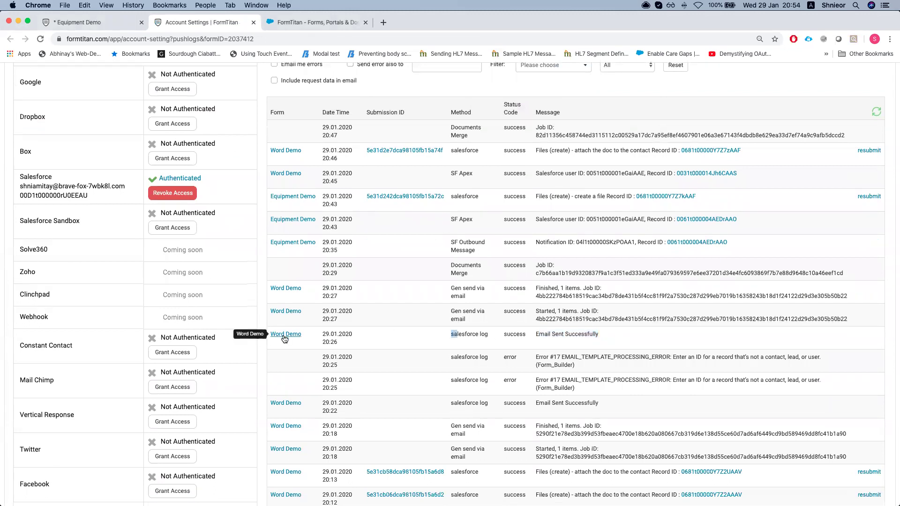
pyautogui.moveTo(450, 338); pyautogui.dragTo(552, 334)
pyautogui.moveTo(553, 334)
pyautogui.mouseDown()
pyautogui.moveTo(600, 336)
pyautogui.moveTo(535, 337)
pyautogui.mouseUp()
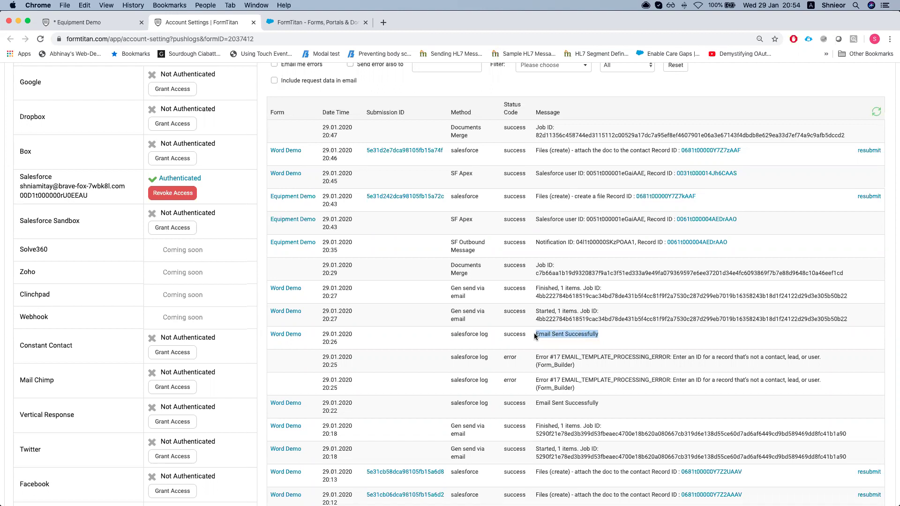
pyautogui.moveTo(451, 334); pyautogui.dragTo(592, 334)
pyautogui.click(592, 334)
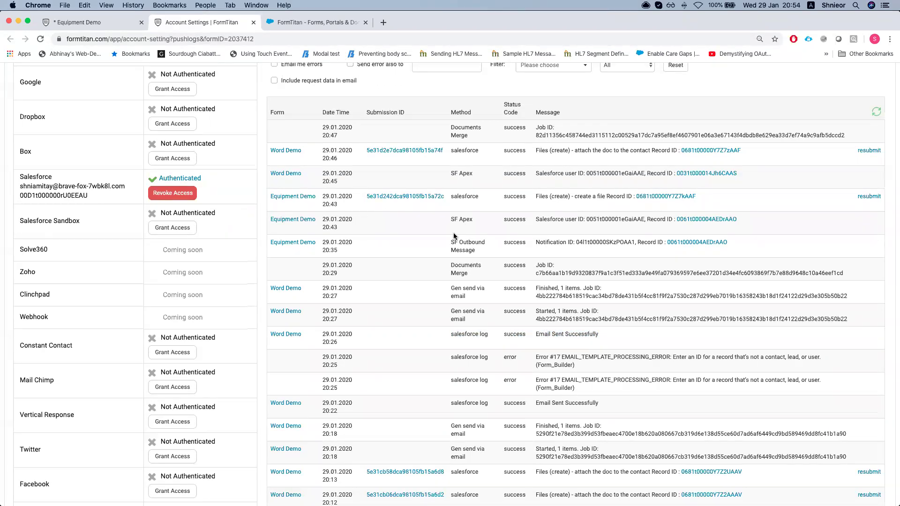
pyautogui.moveTo(446, 336); pyautogui.dragTo(604, 335)
pyautogui.click(514, 349)
pyautogui.scroll(1, 500, 360)
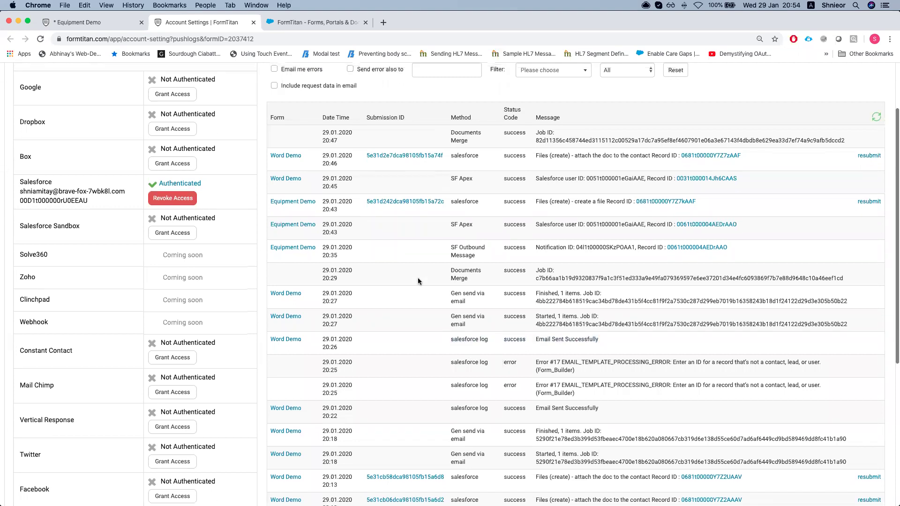
pyautogui.scroll(2, 418, 280)
pyautogui.scroll(2, 418, 281)
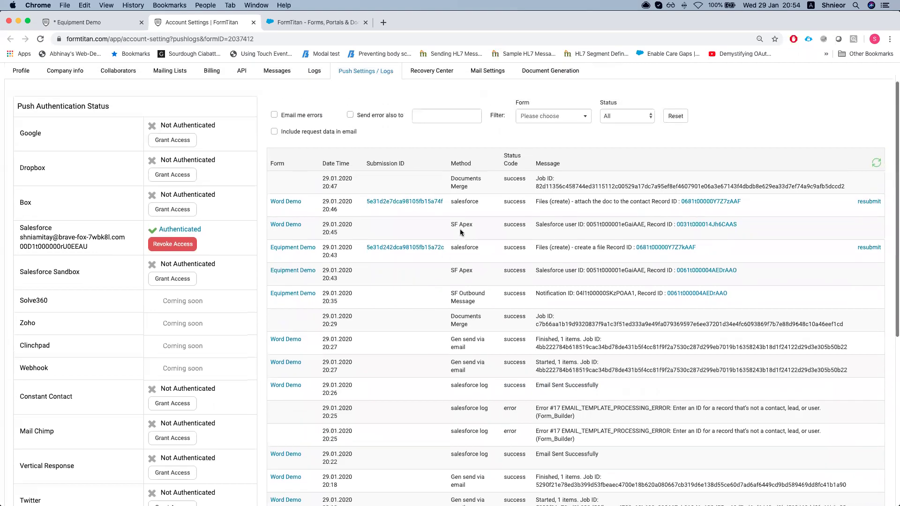
pyautogui.hotkey('ctrl', 'Up')
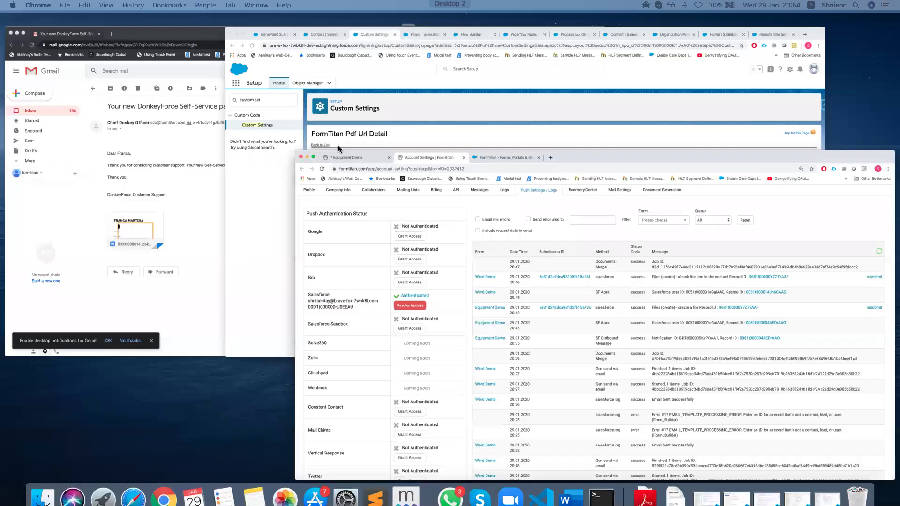
pyautogui.click(339, 152)
# Enable Send via Salesforce under the Equipment Demo form's Emails settings and open its Configure dialog
pyautogui.click(115, 26)
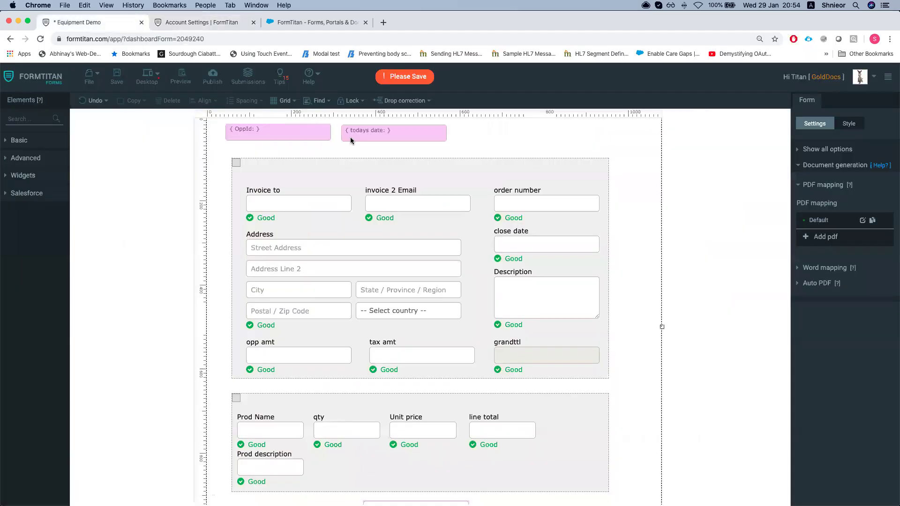
pyautogui.click(825, 184)
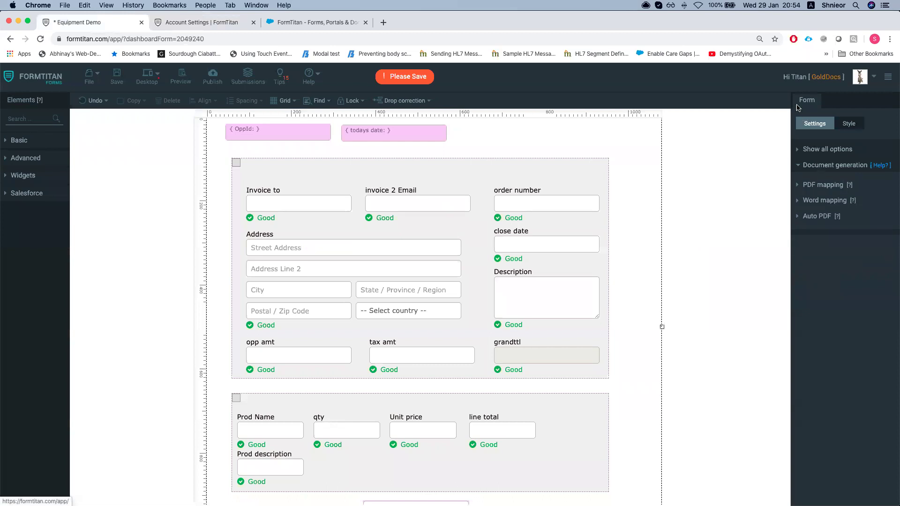
pyautogui.click(816, 149)
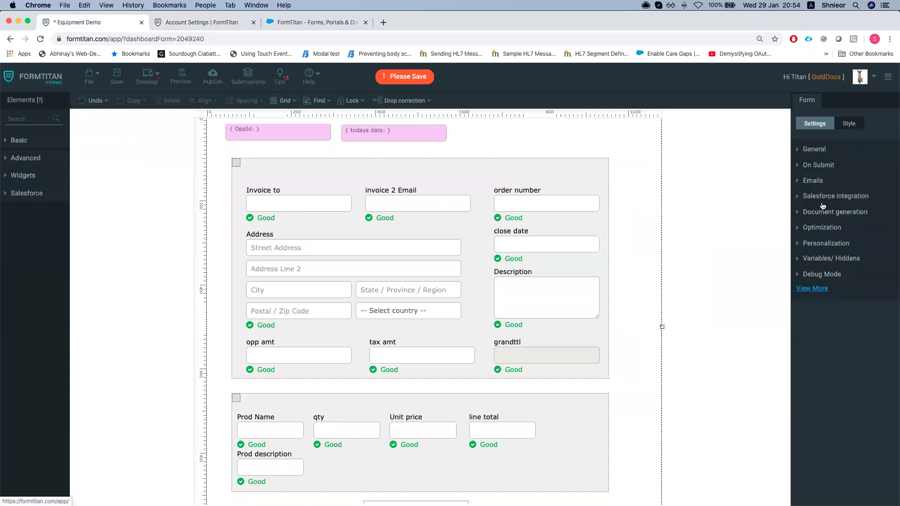
pyautogui.click(809, 181)
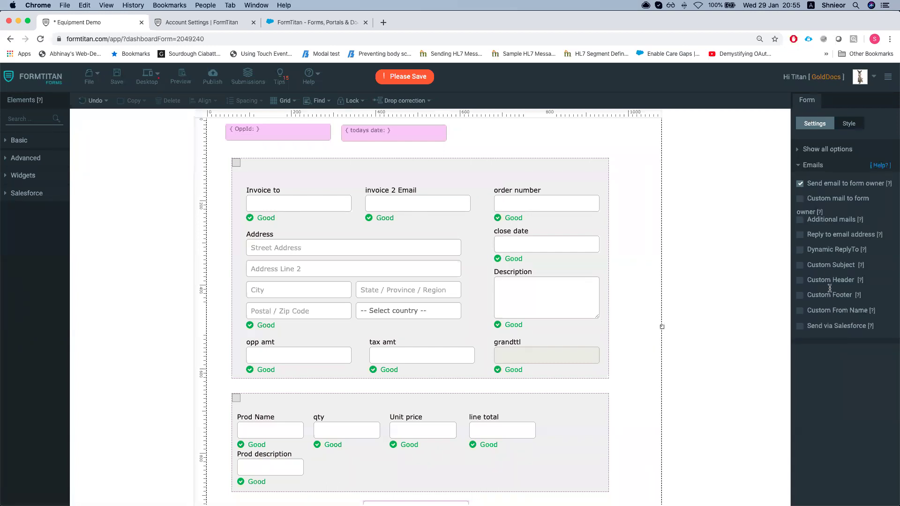
pyautogui.click(801, 327)
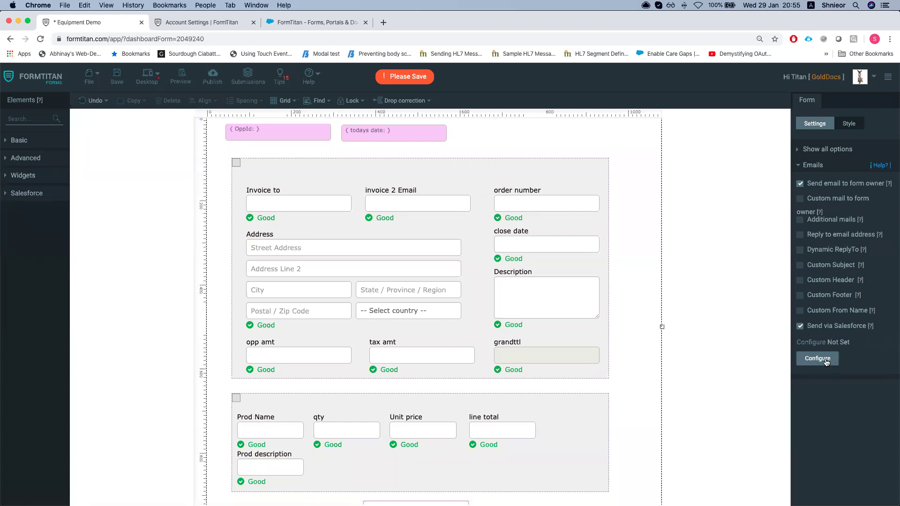
pyautogui.click(827, 361)
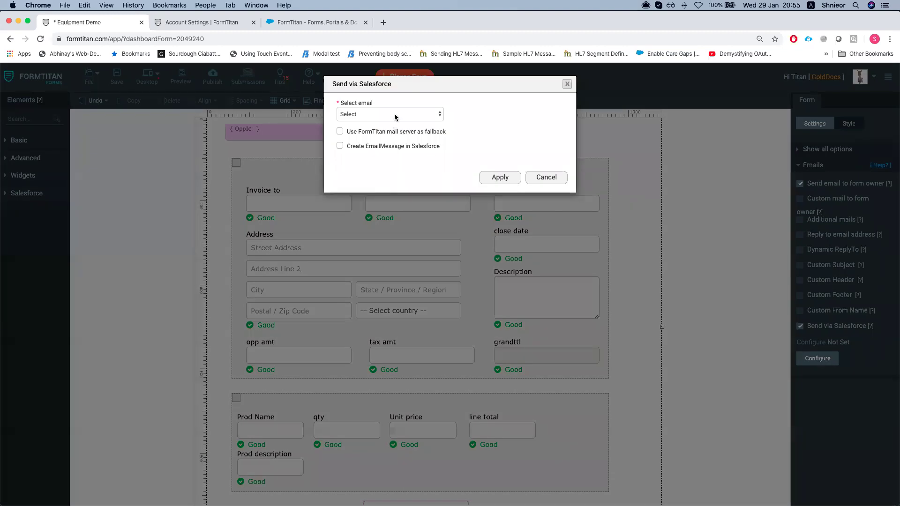
# Try a sender address, Create EmailMessage and Select object ID in Send via Salesforce, then cancel
pyautogui.click(395, 115)
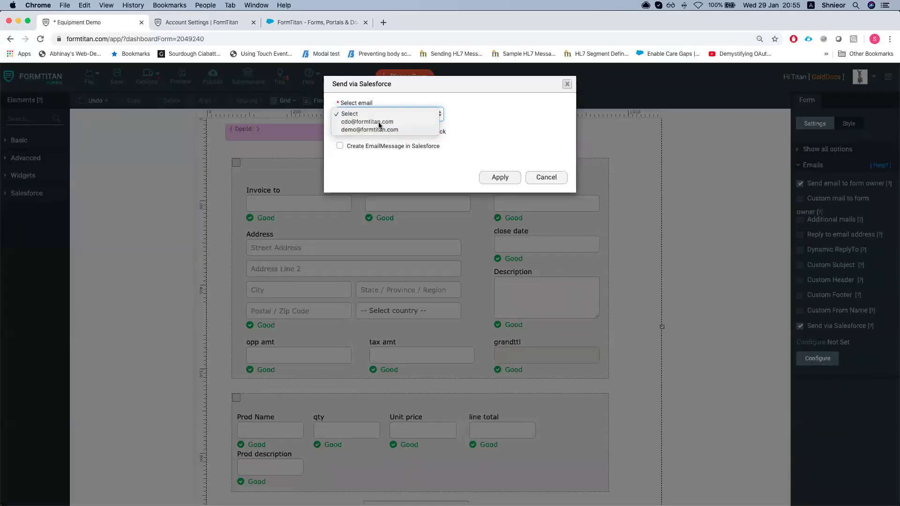
pyautogui.click(375, 122)
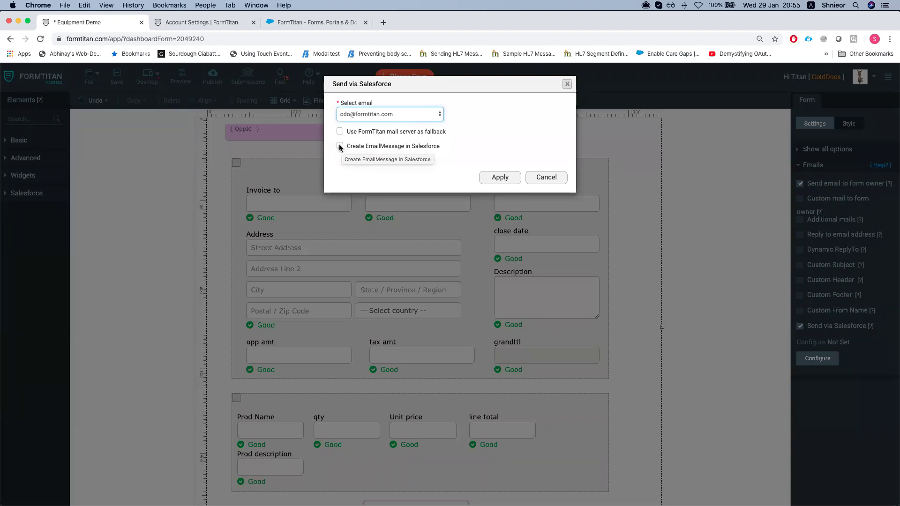
pyautogui.click(340, 146)
pyautogui.click(380, 172)
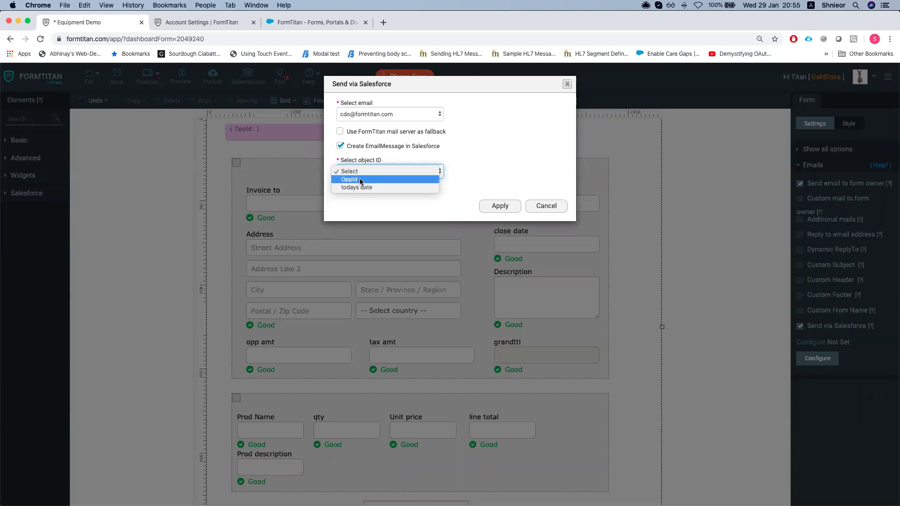
pyautogui.click(342, 150)
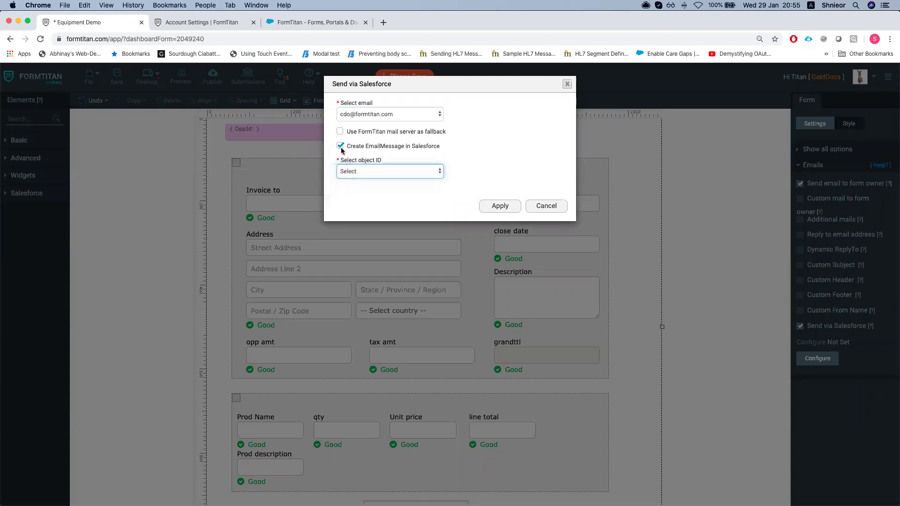
pyautogui.click(341, 147)
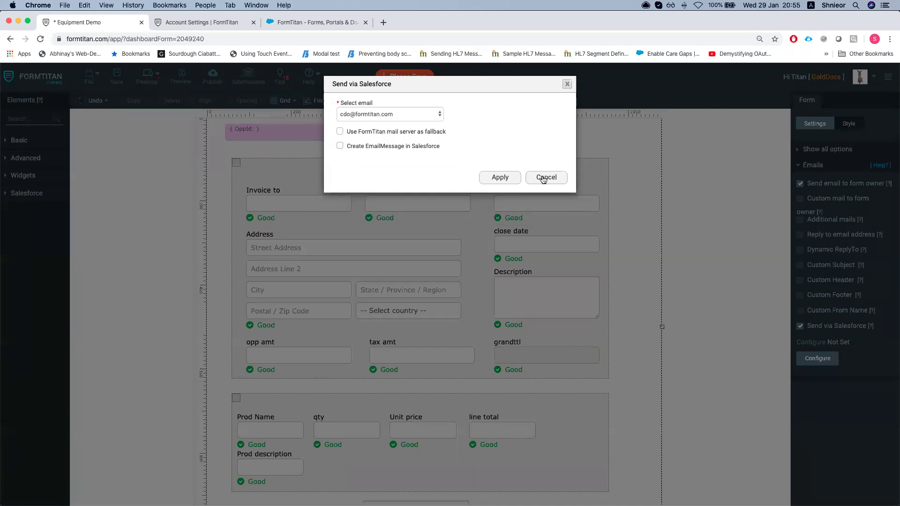
pyautogui.click(543, 180)
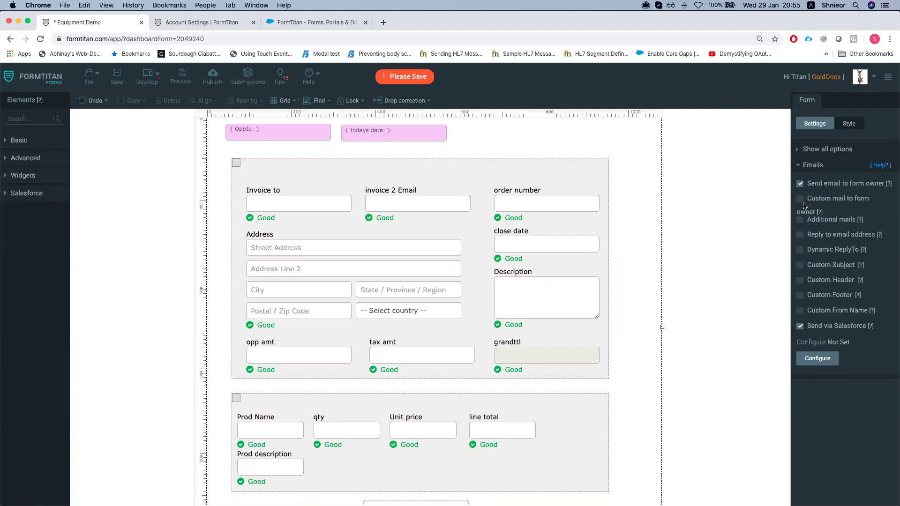
# Turn on Additional mails in the Emails settings and enter 'asdasd' as a recipient
pyautogui.click(813, 165)
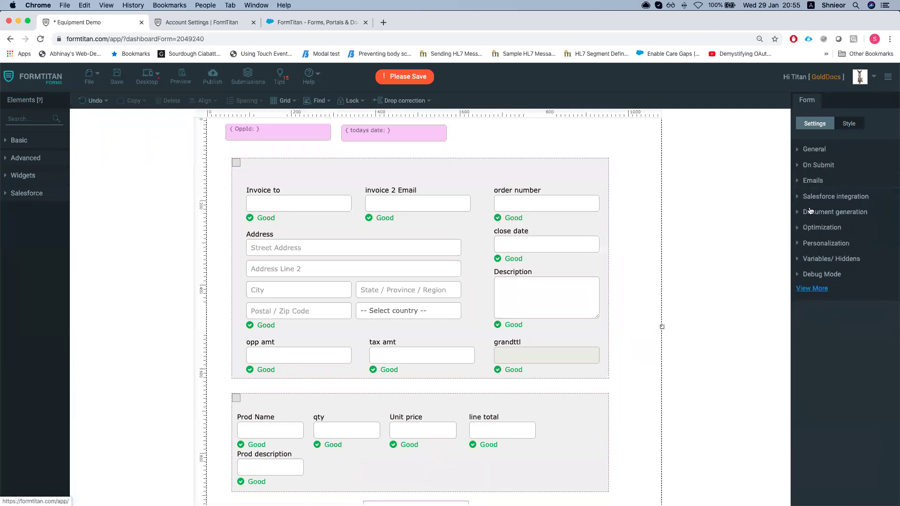
pyautogui.click(809, 183)
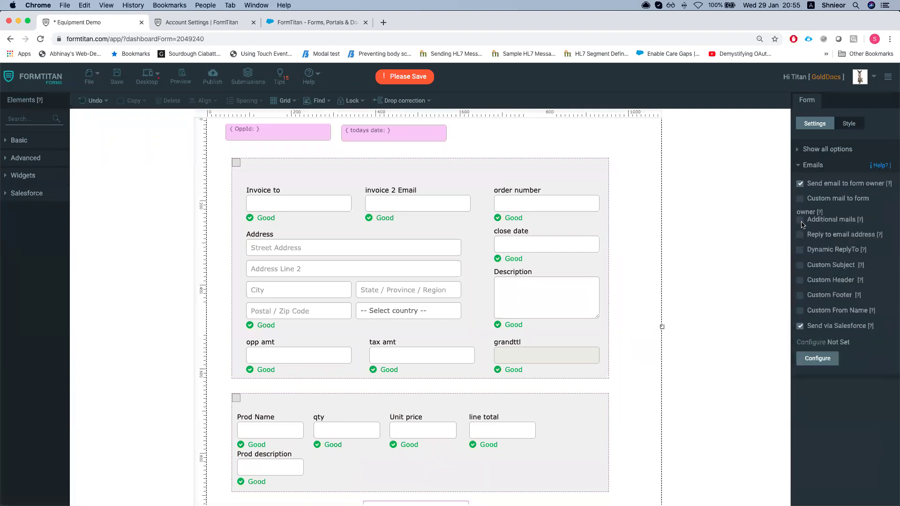
pyautogui.click(802, 220)
pyautogui.click(800, 244)
pyautogui.write('asdasd')
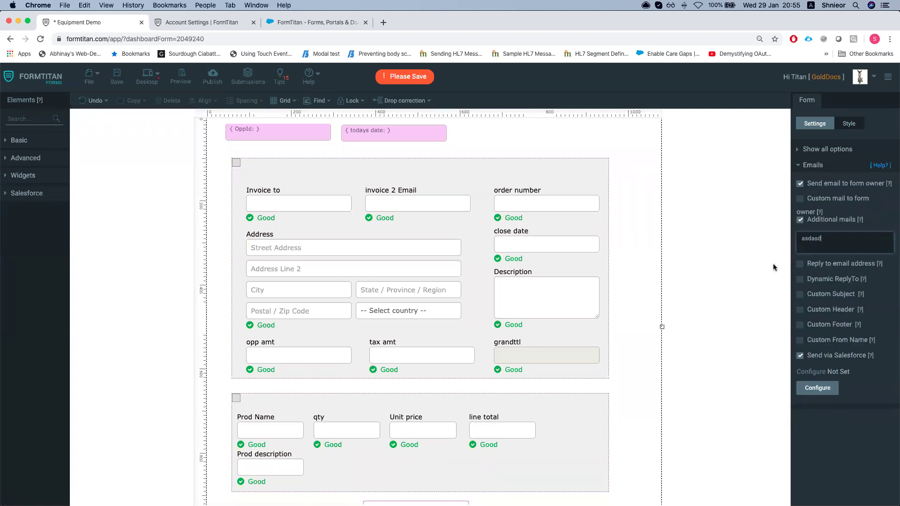
# Add an Email field to the form, set it to send email to the filler, then delete it
pyautogui.click(36, 117)
pyautogui.write('email')
pyautogui.moveTo(28, 145); pyautogui.dragTo(519, 135)
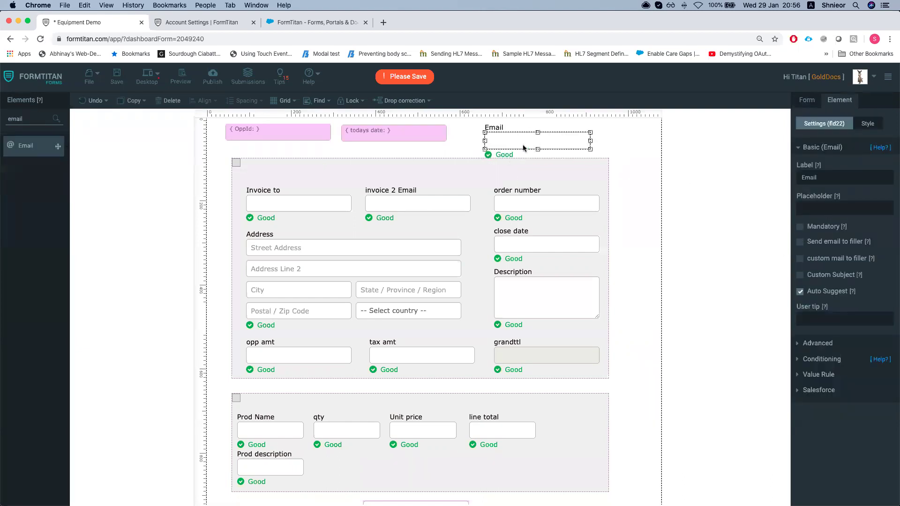
pyautogui.click(801, 242)
pyautogui.click(169, 104)
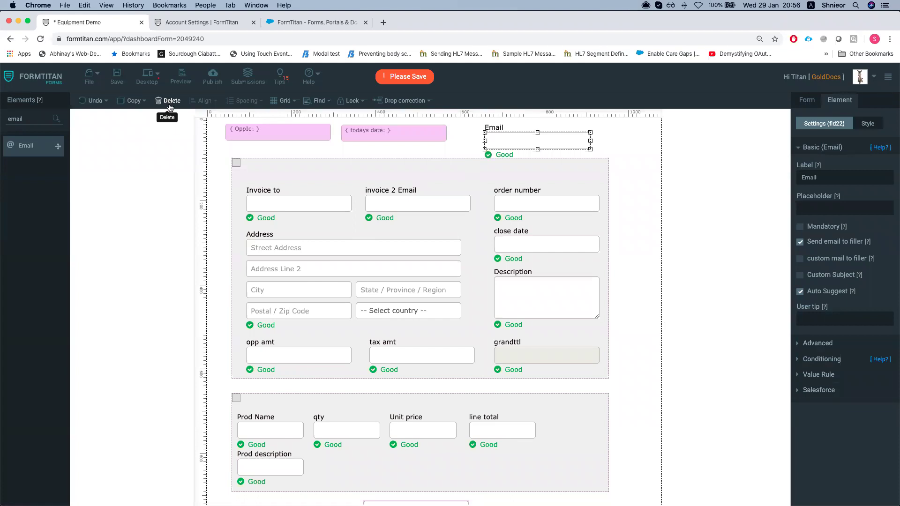